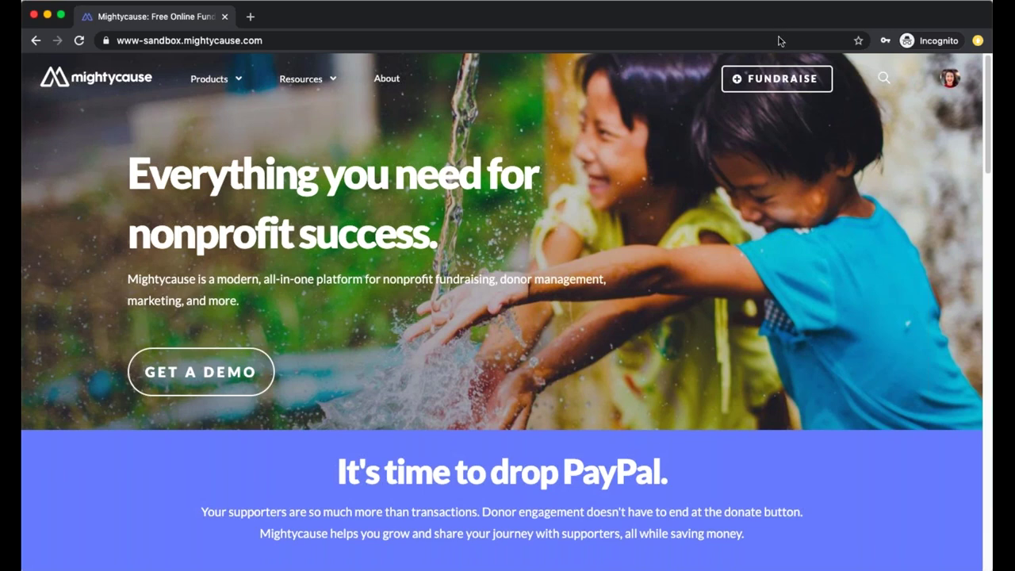
Switch to the Mightycause Foundation organization page from the avatar's profile dropdown
click(882, 77)
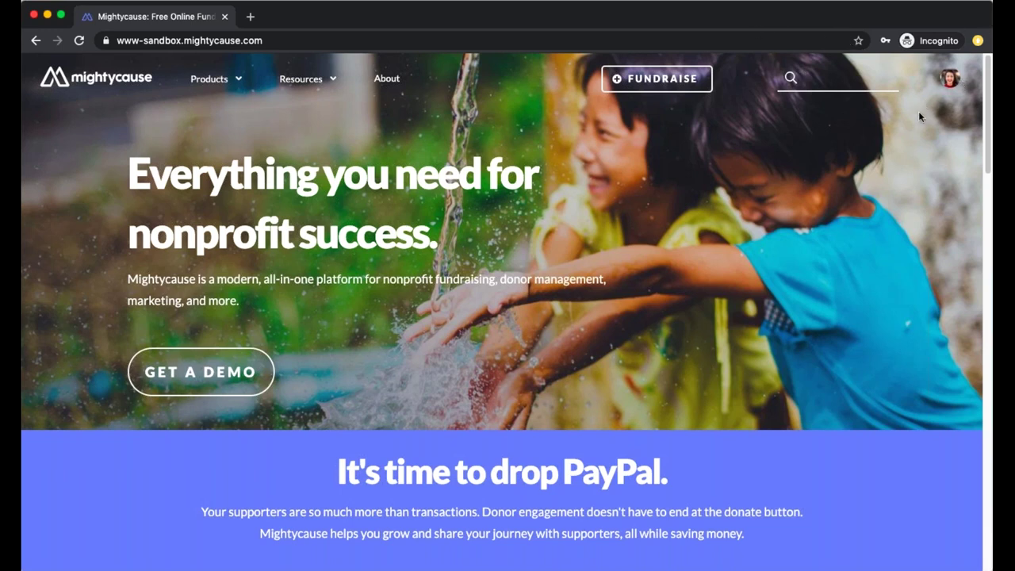
click(948, 78)
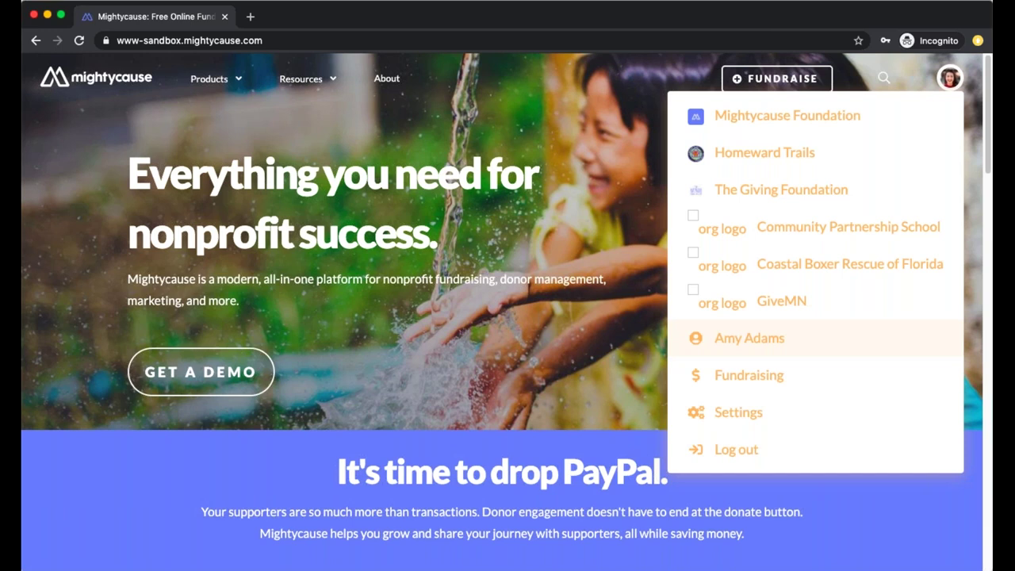
click(905, 66)
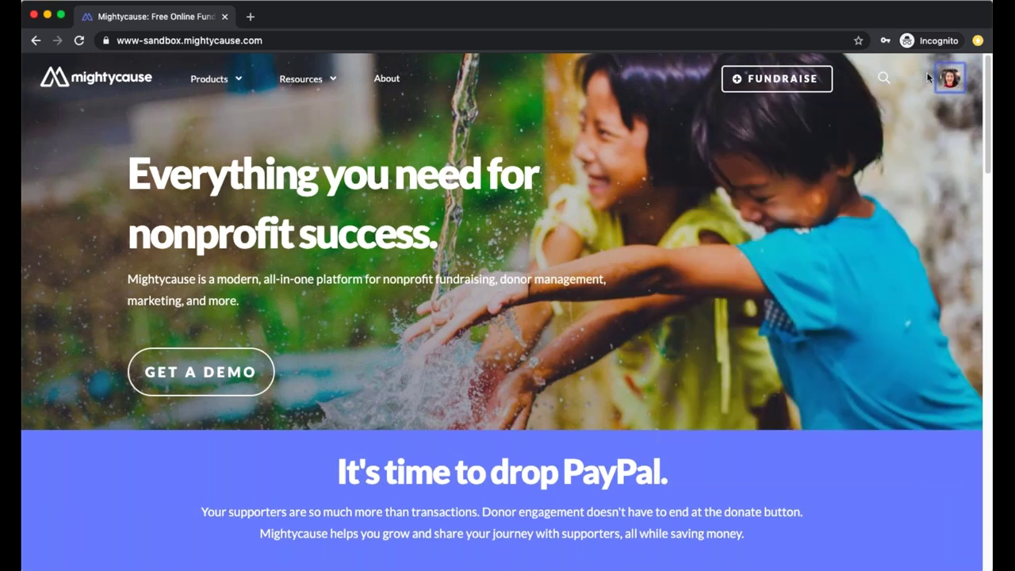
click(948, 77)
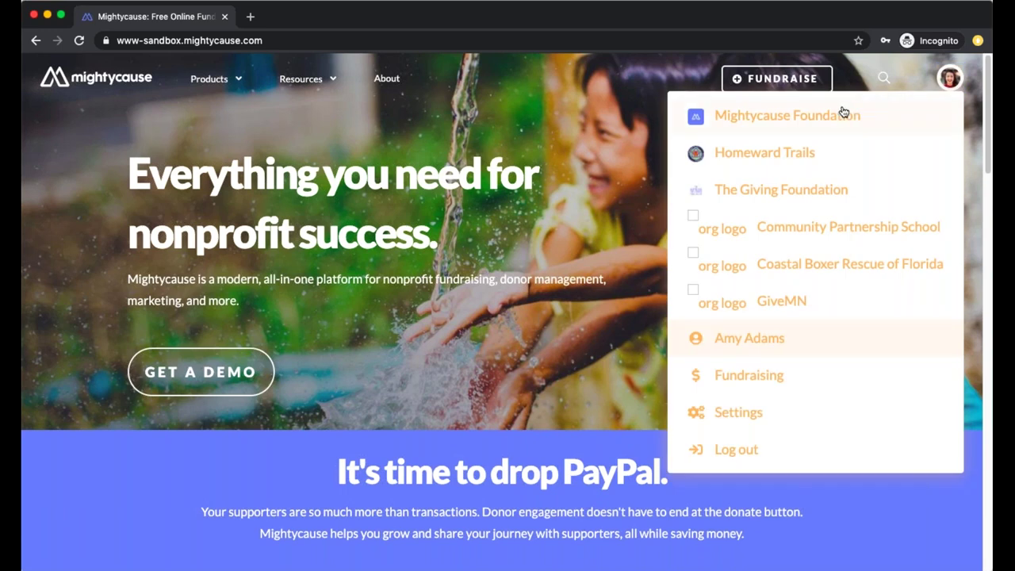
click(844, 113)
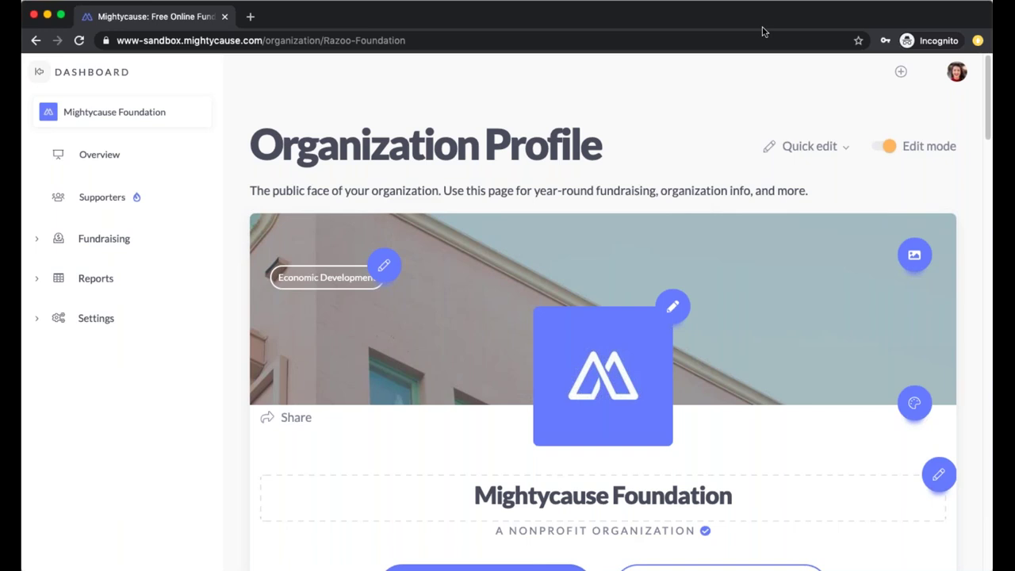
Open the Foundation's dashboard Overview from the sidebar
click(109, 157)
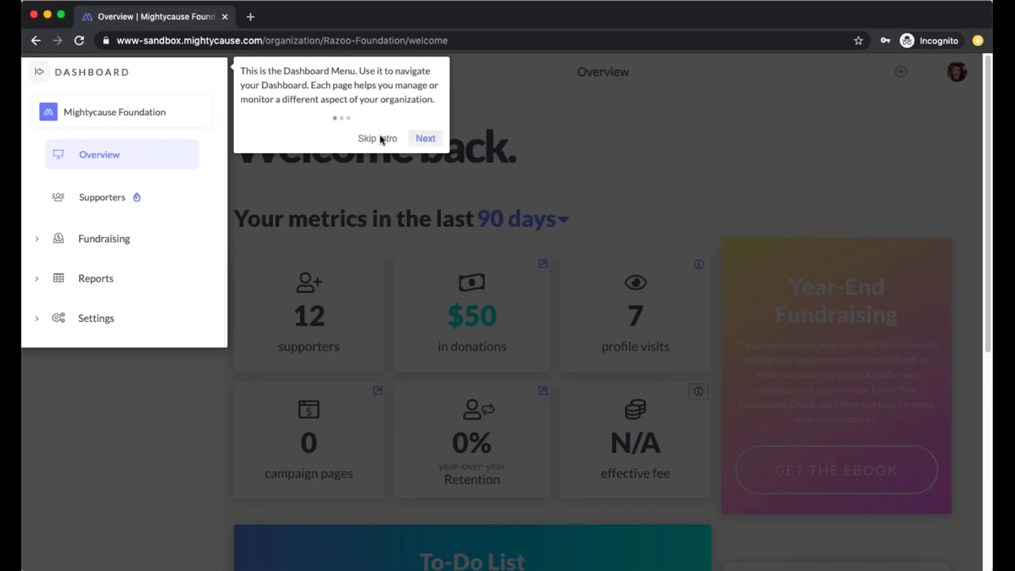
Skip the intro tour and review the 90-day metrics: 12 supporters, $50 donated, 7 visits
click(364, 139)
scroll(596, 192, down, 1)
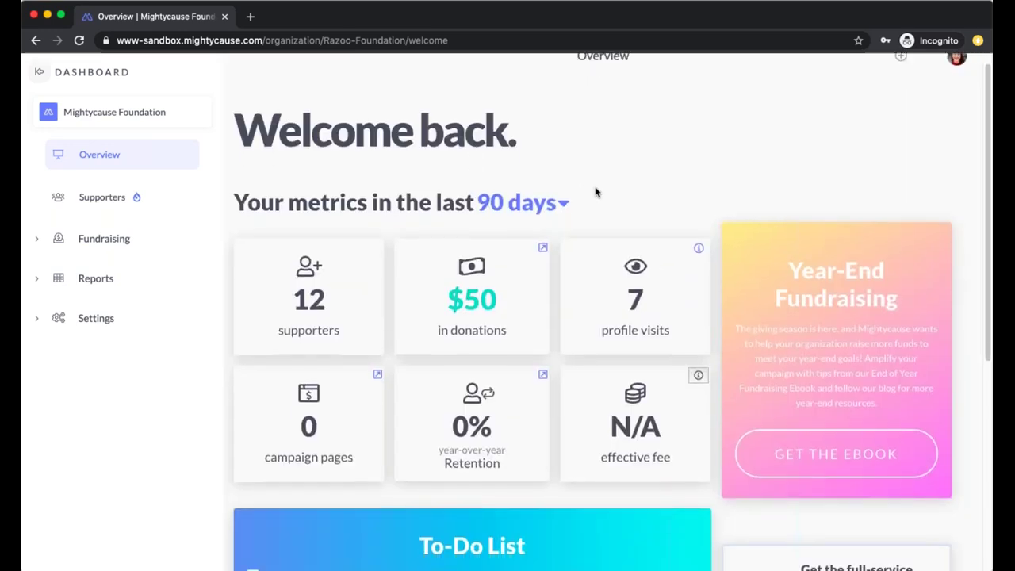
scroll(596, 192, down, 1)
scroll(596, 192, up, 2)
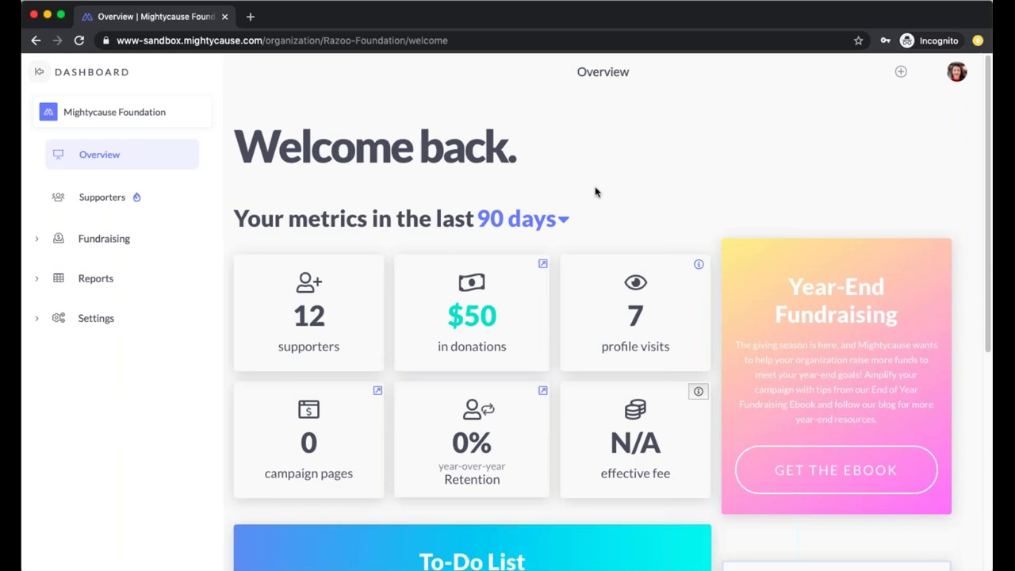
click(535, 215)
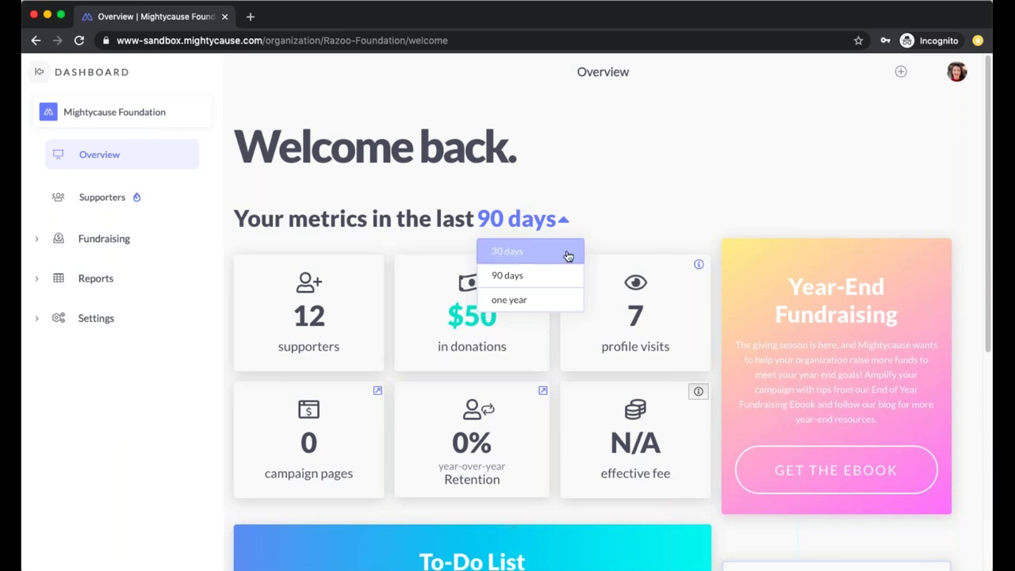
click(647, 172)
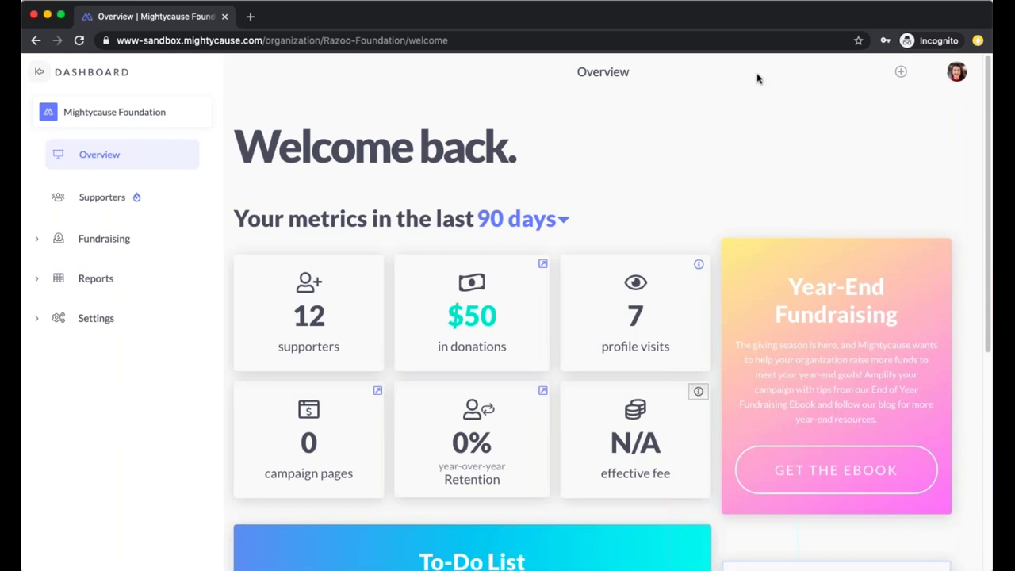
scroll(857, 208, down, 2)
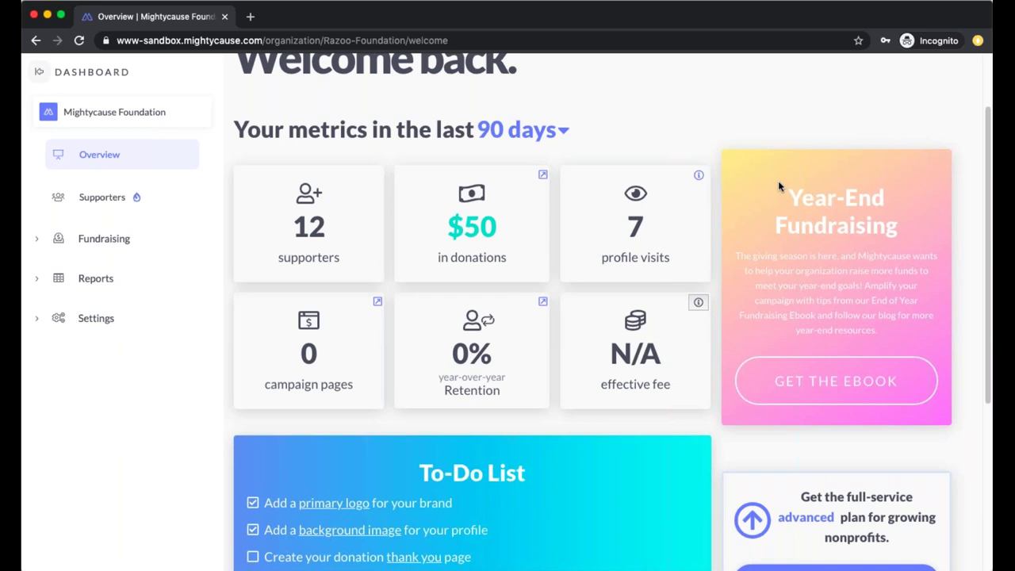
scroll(539, 341, down, 2)
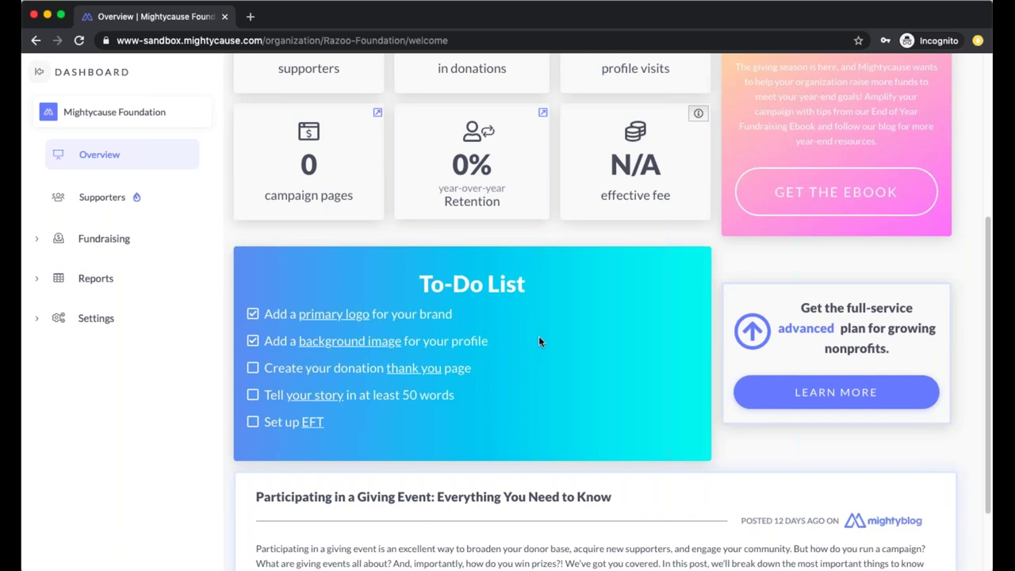
key(super+minus)
key(super+equal)
key(super+equal)
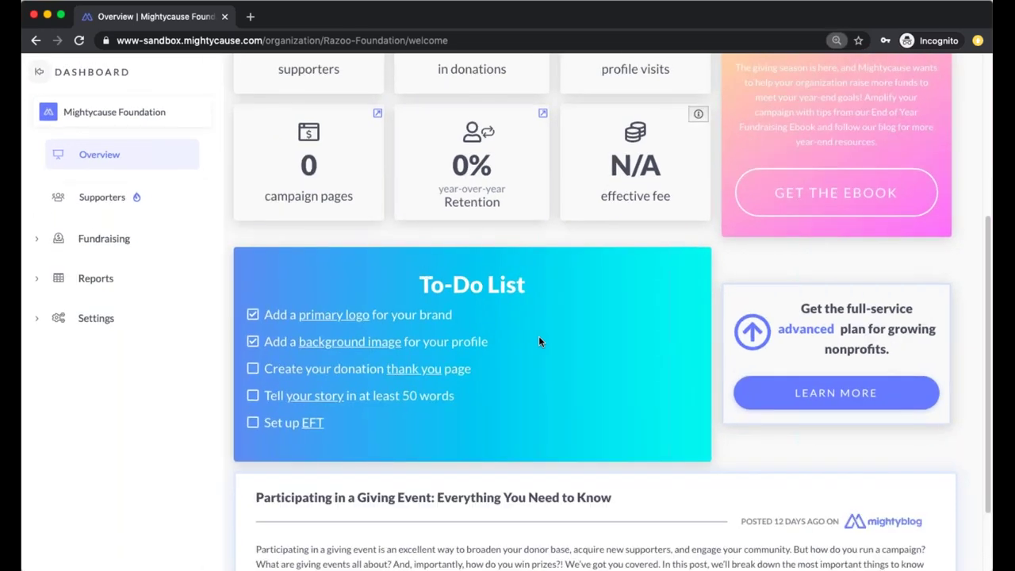
key(super+equal)
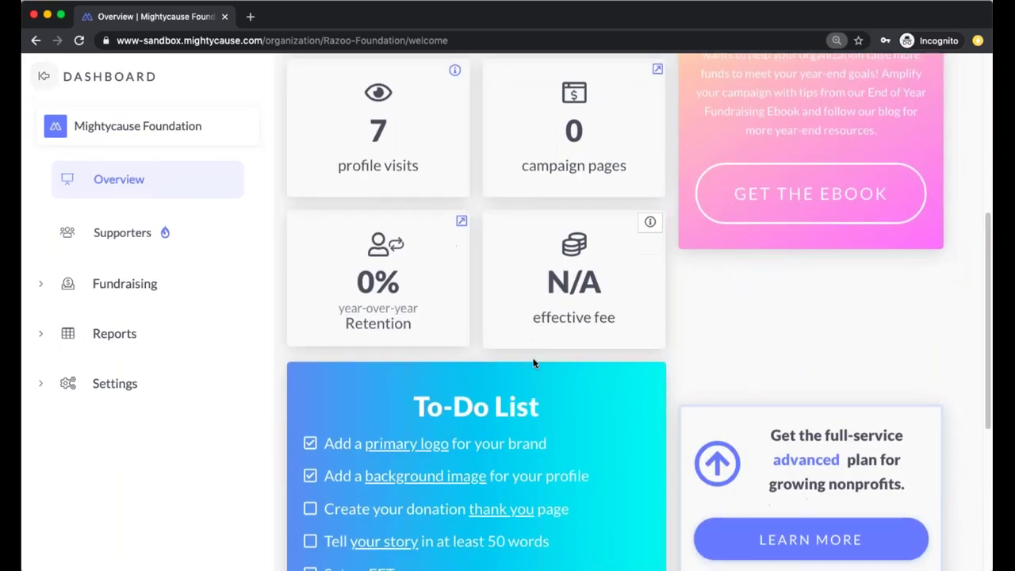
key(super+minus)
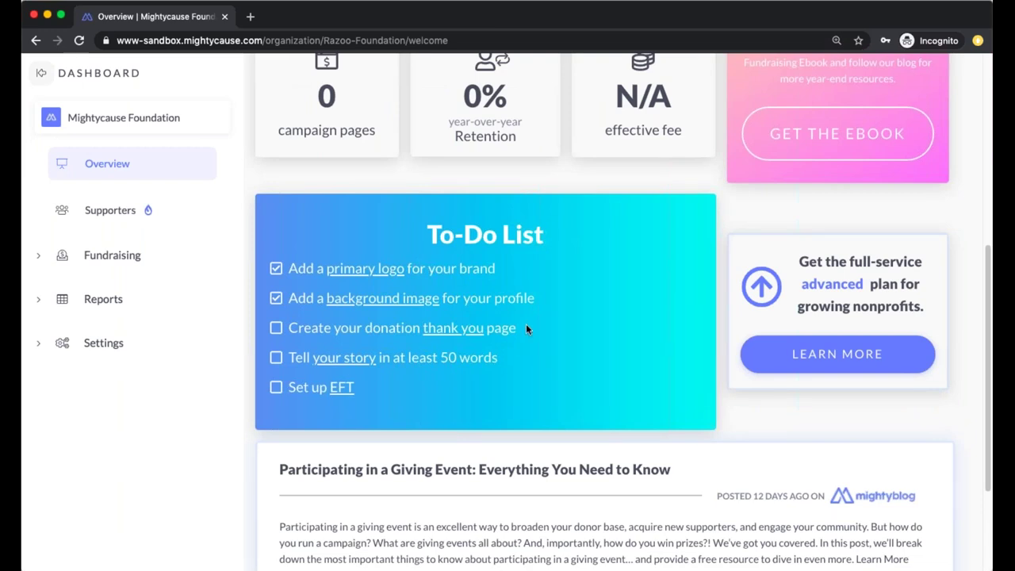
click(390, 274)
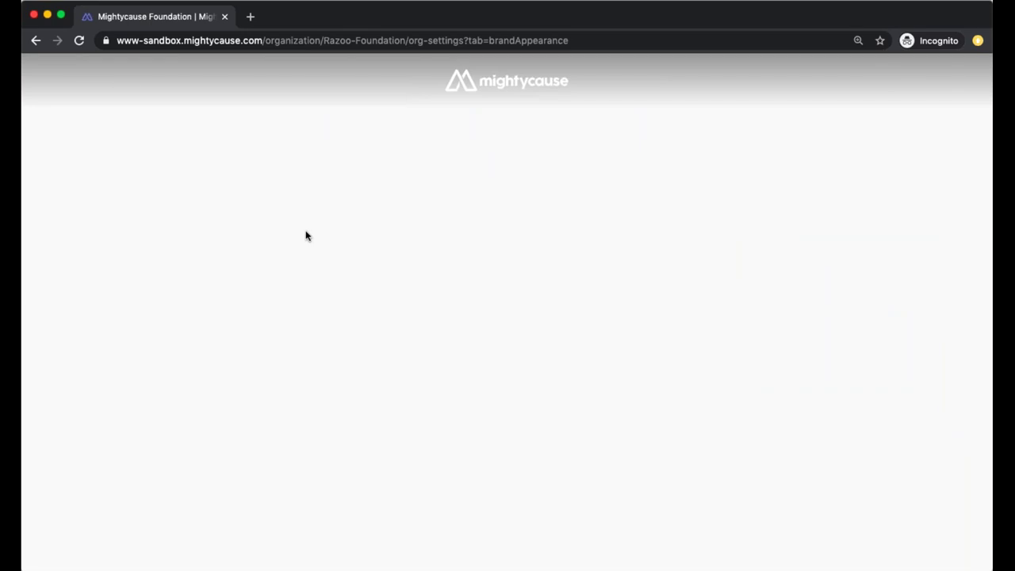
click(36, 41)
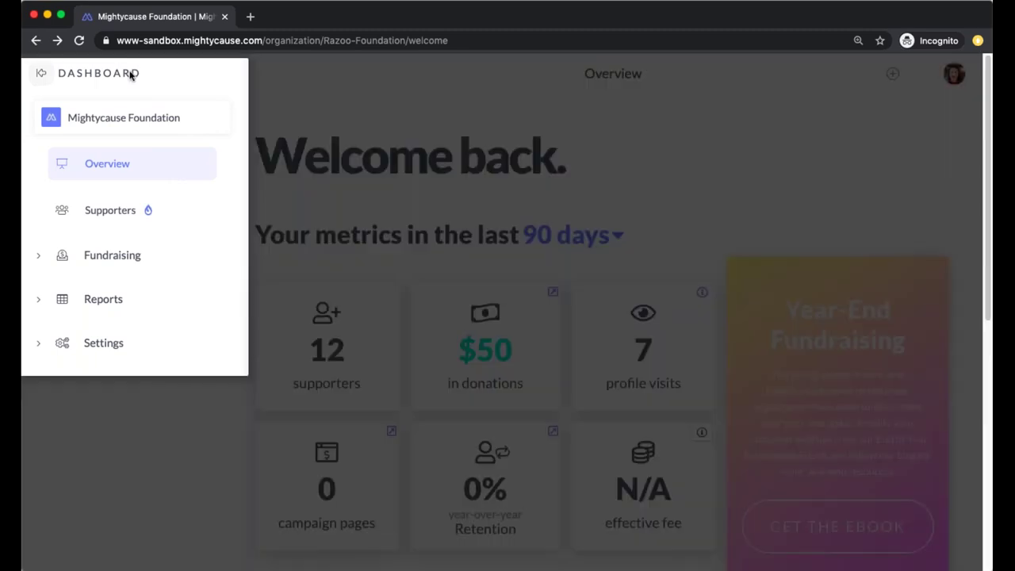
click(407, 147)
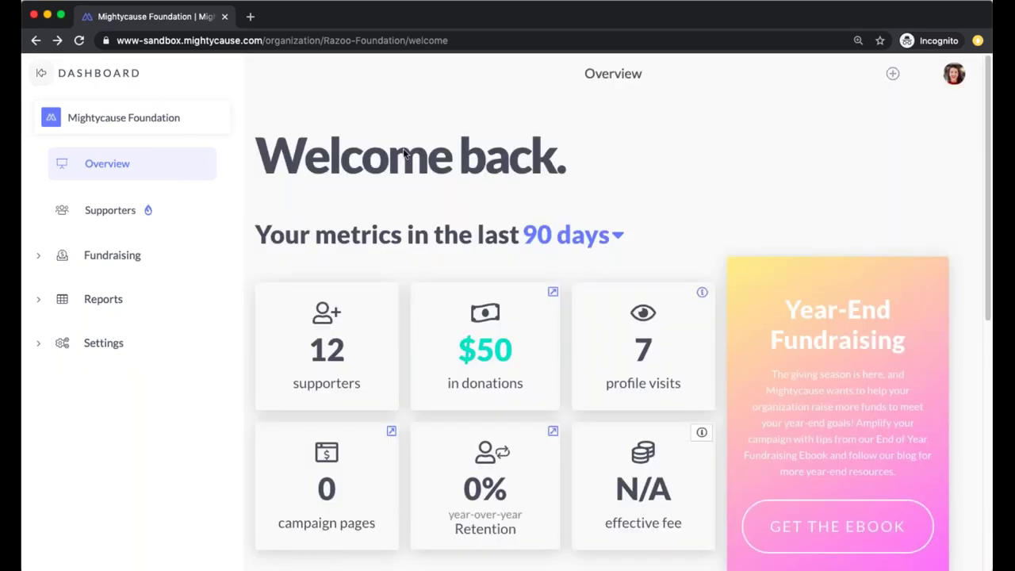
scroll(453, 209, down, 3)
scroll(454, 210, down, 2)
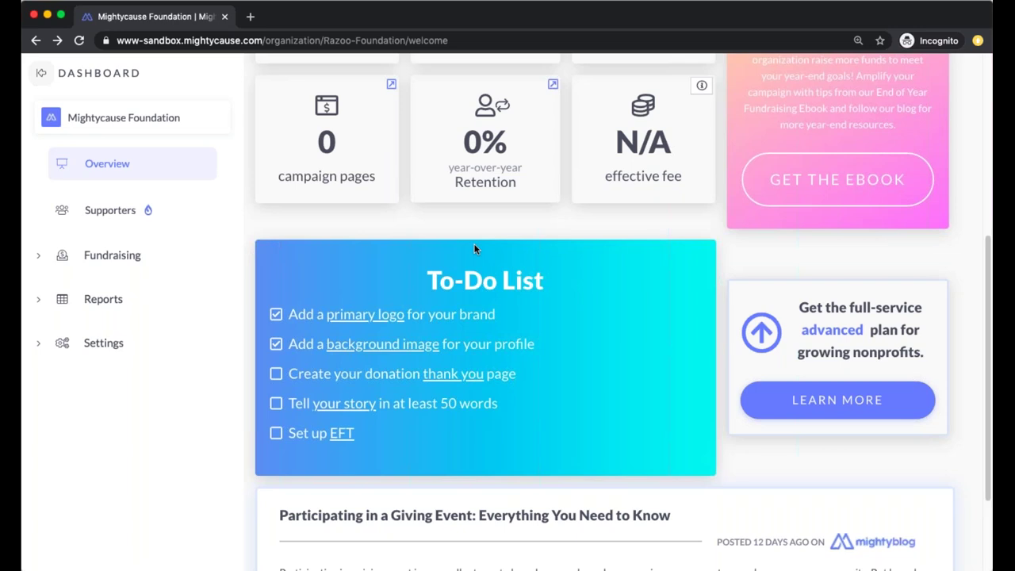
Go to Fundraising > Organization Profile and bring up the logo's pencil options
click(87, 262)
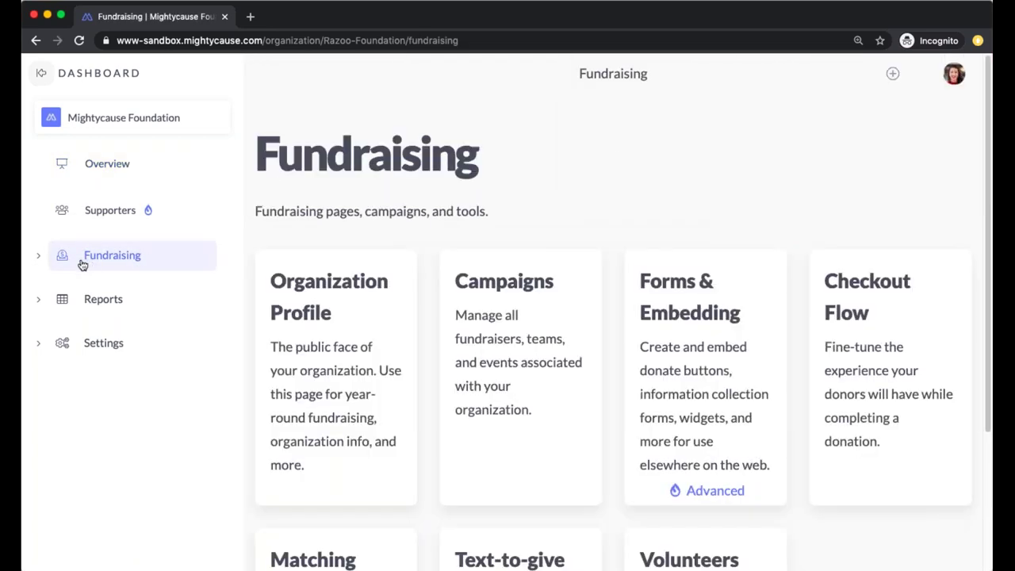
click(37, 255)
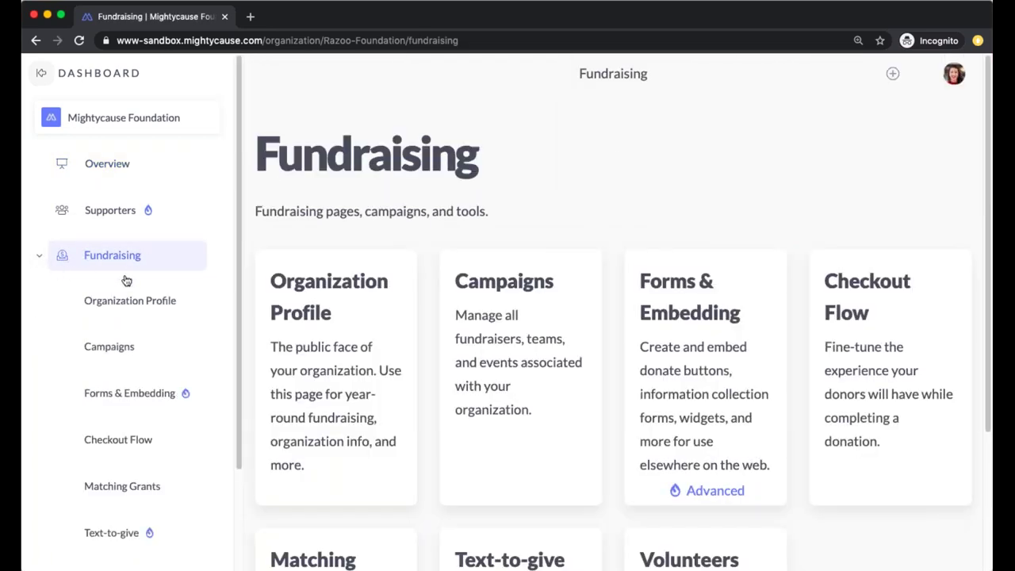
click(339, 423)
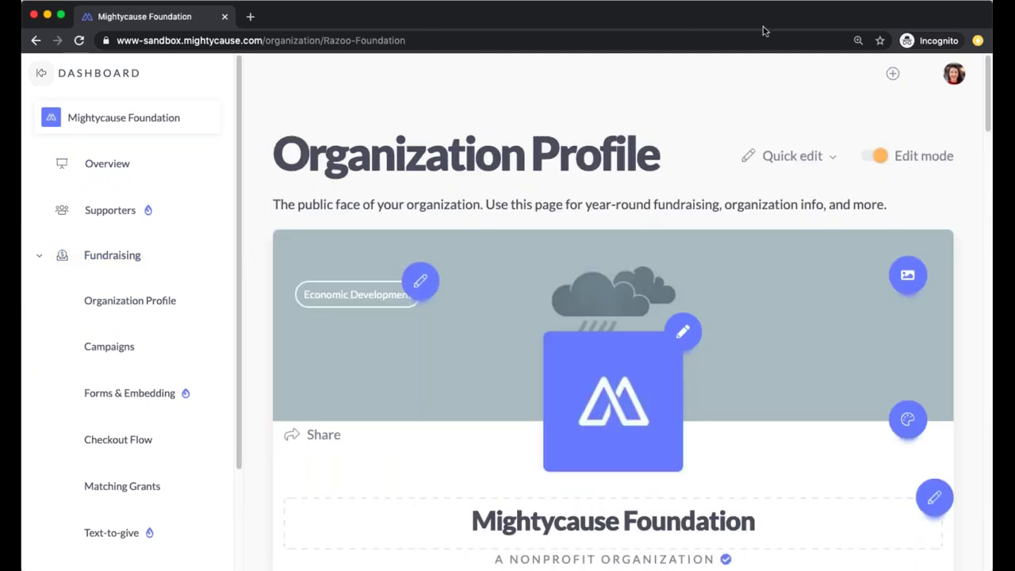
scroll(784, 161, down, 2)
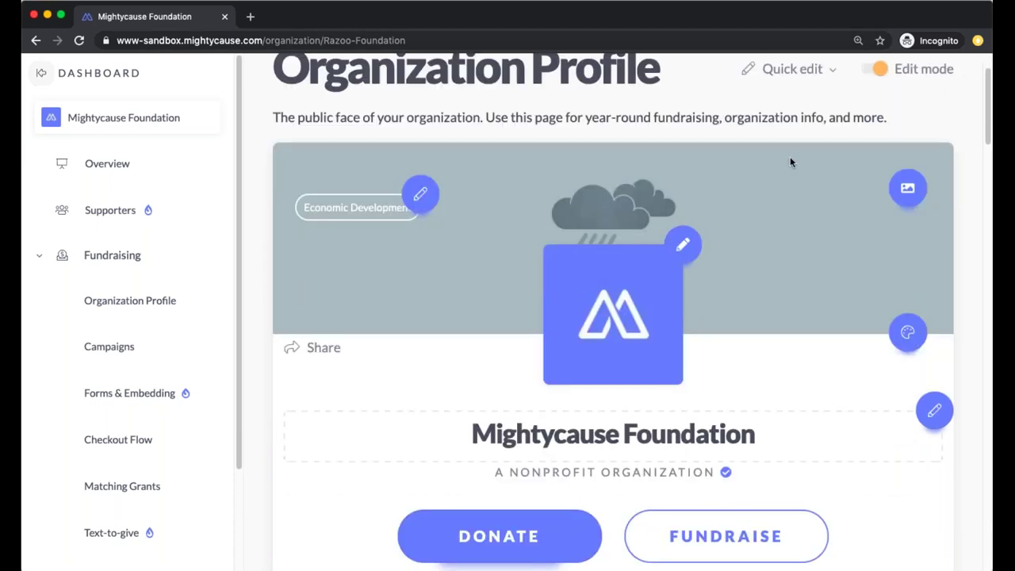
click(683, 246)
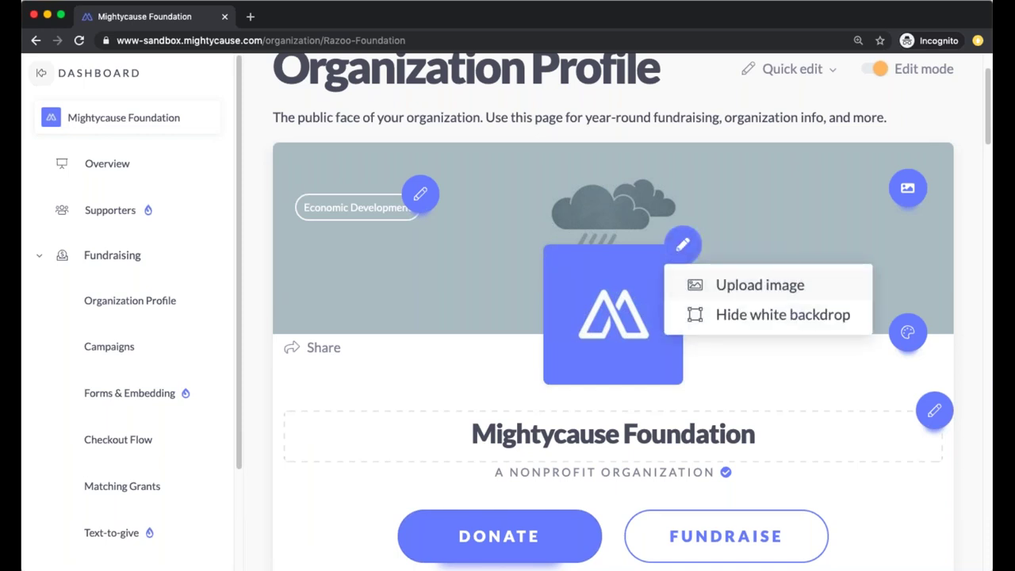
Upload a new logo image and confirm its crop
click(721, 284)
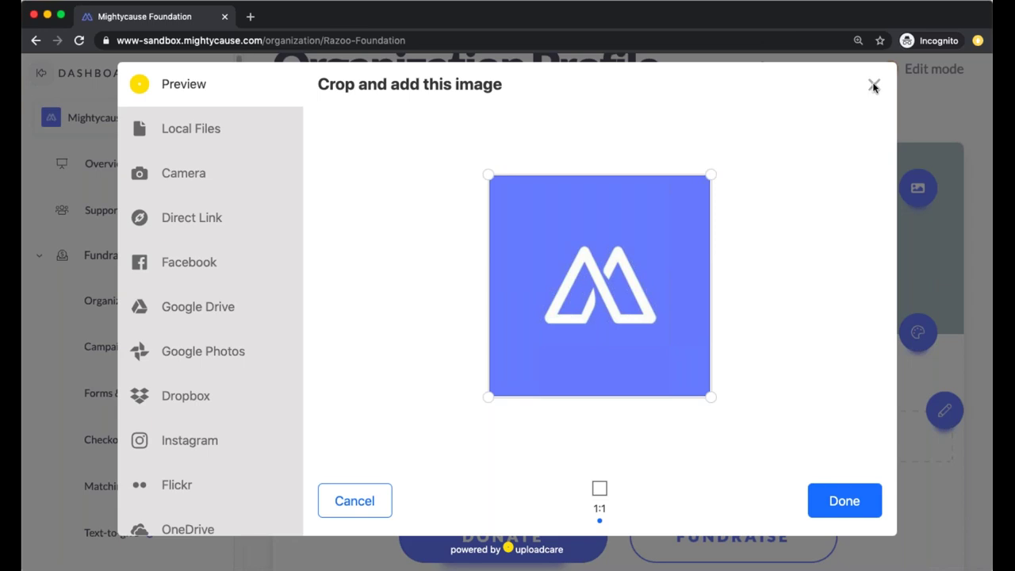
click(863, 506)
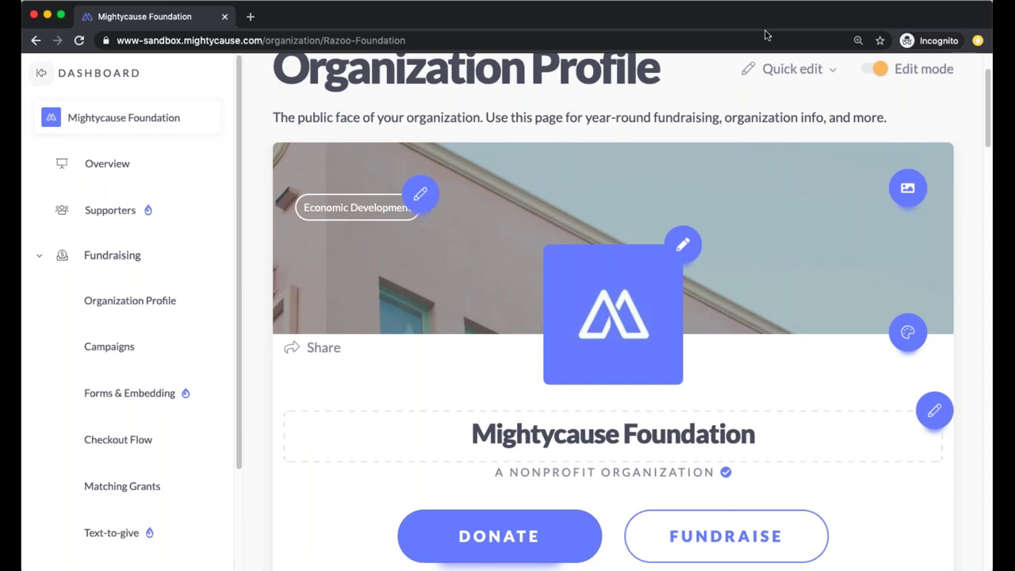
Load unsplash.com in a new browser tab
click(255, 21)
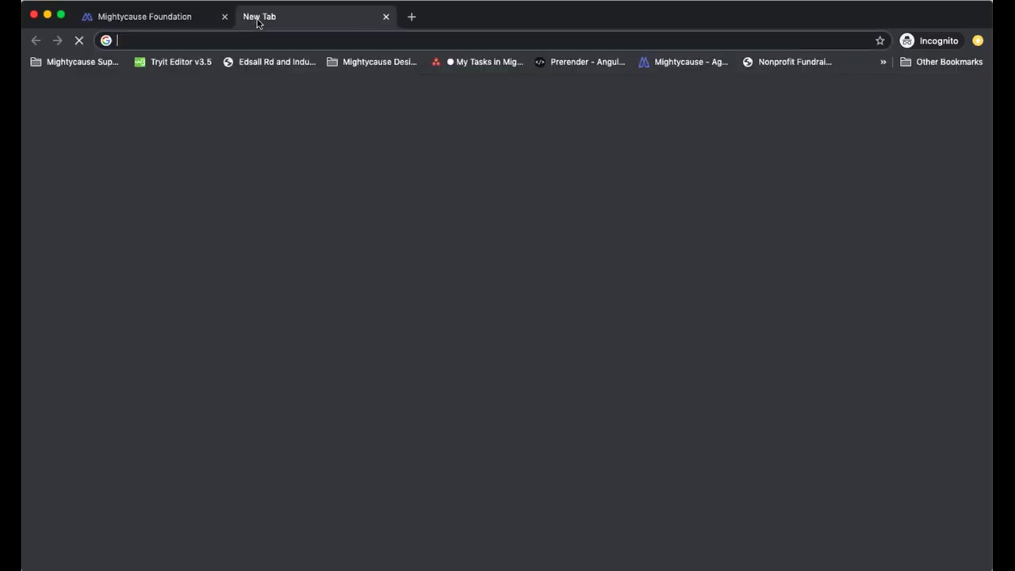
text(unsplash.c)
key(Return)
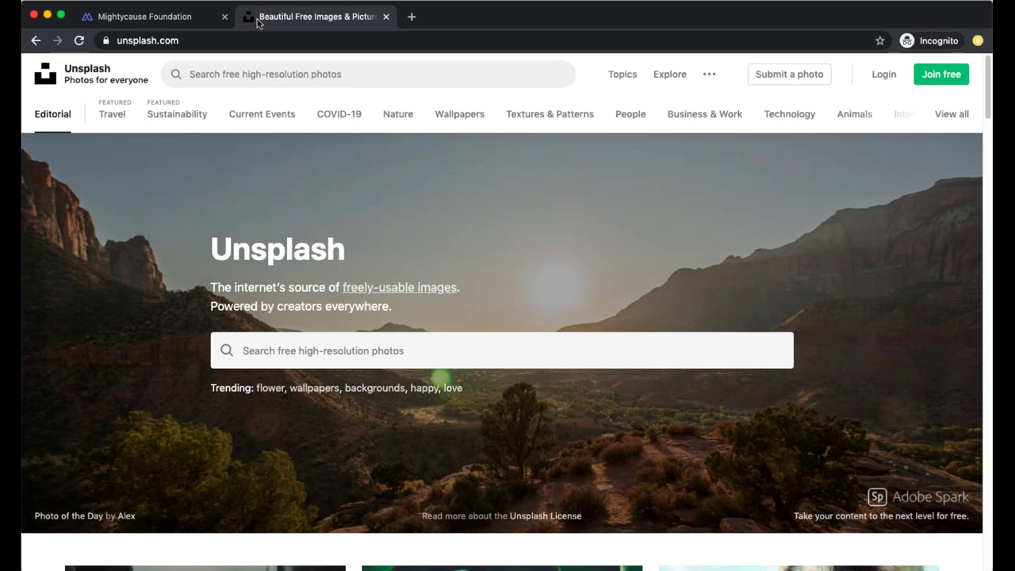
Open the COVID-19 topic and scroll down through its photo grid
click(291, 74)
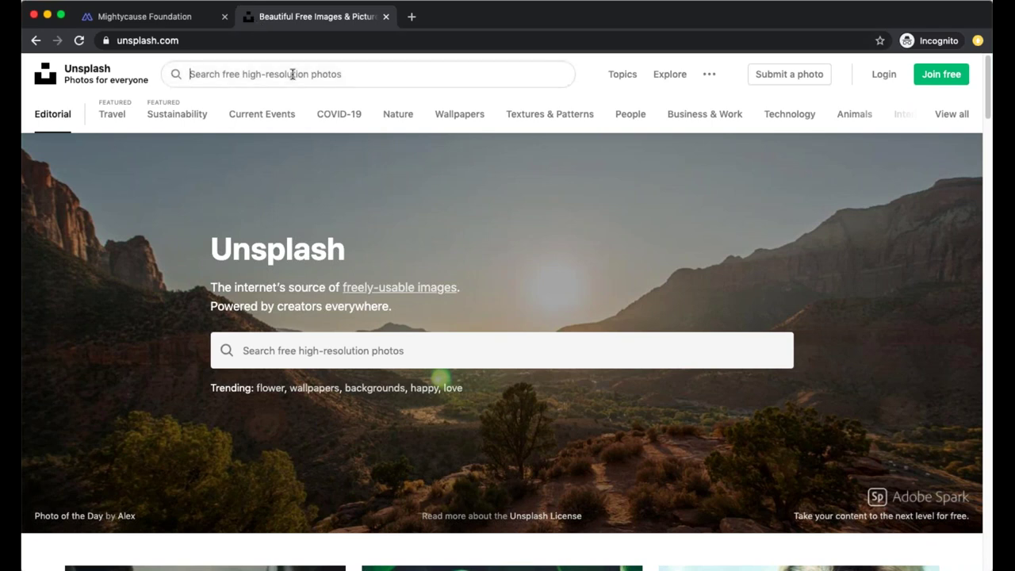
click(356, 119)
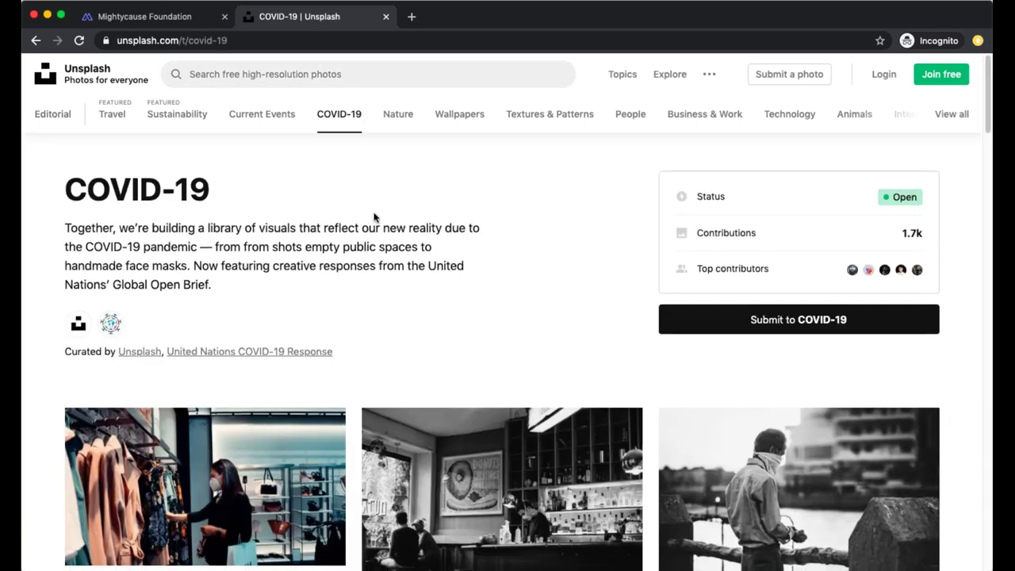
scroll(374, 216, down, 5)
scroll(375, 238, down, 1)
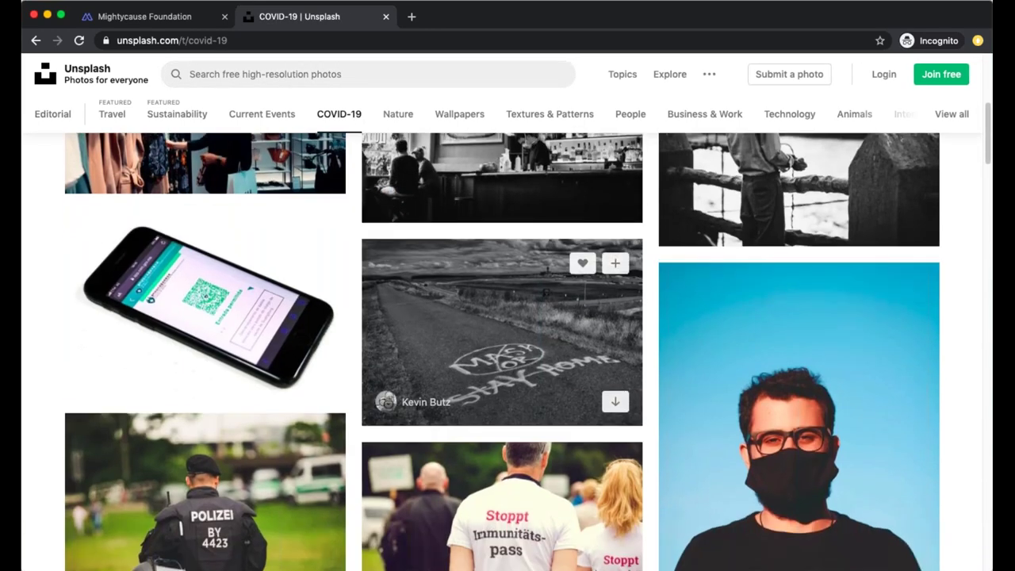
scroll(374, 254, down, 5)
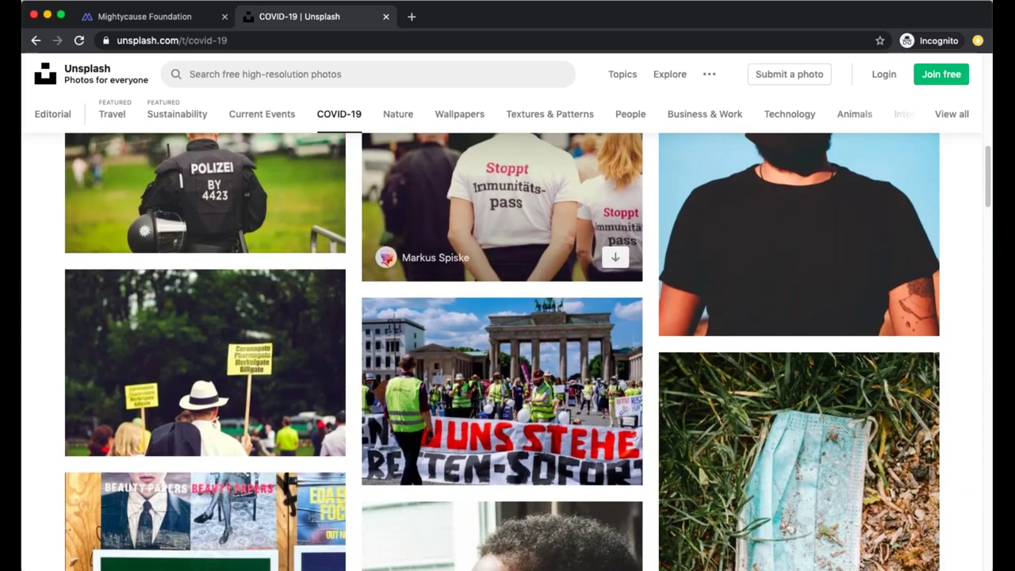
scroll(529, 279, down, 4)
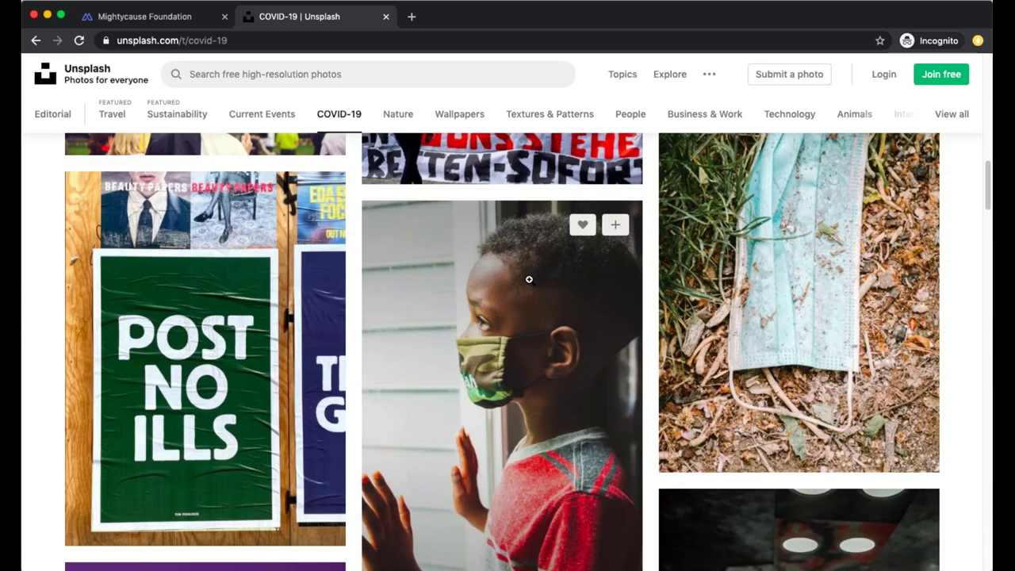
scroll(529, 279, down, 8)
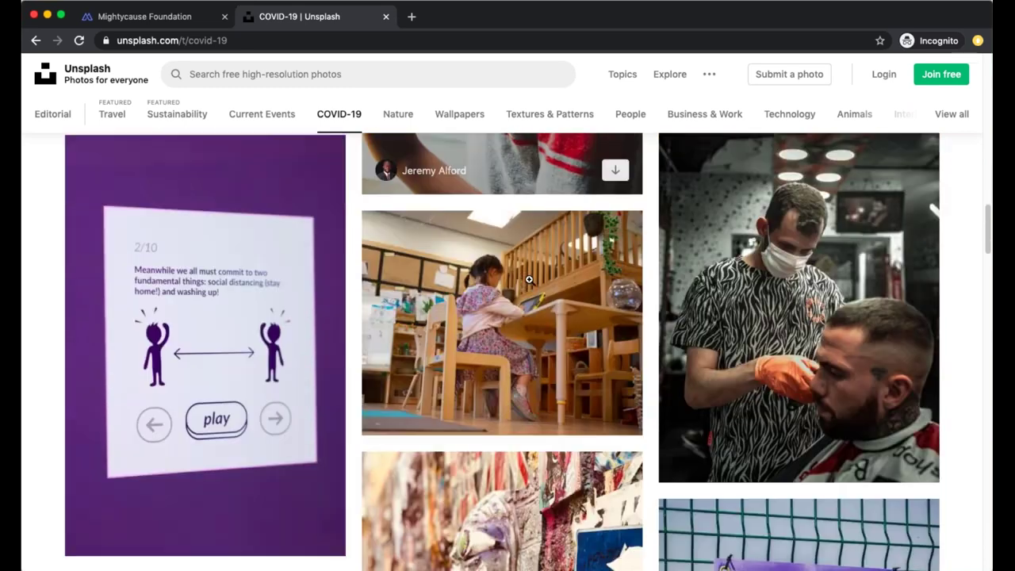
scroll(529, 279, down, 10)
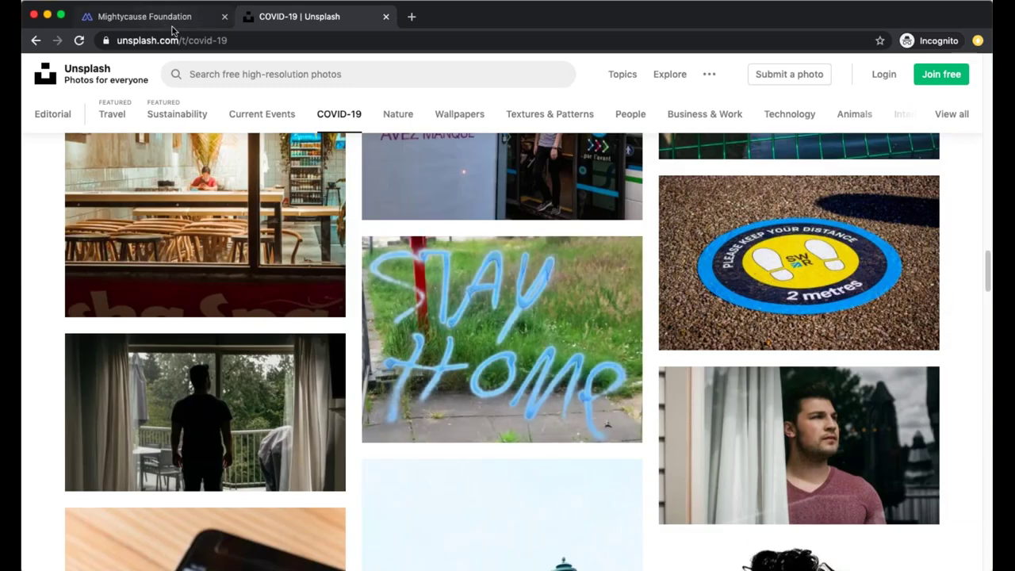
Replace the banner with the stacked-hands photo from local files, cropped at 50:9
click(171, 27)
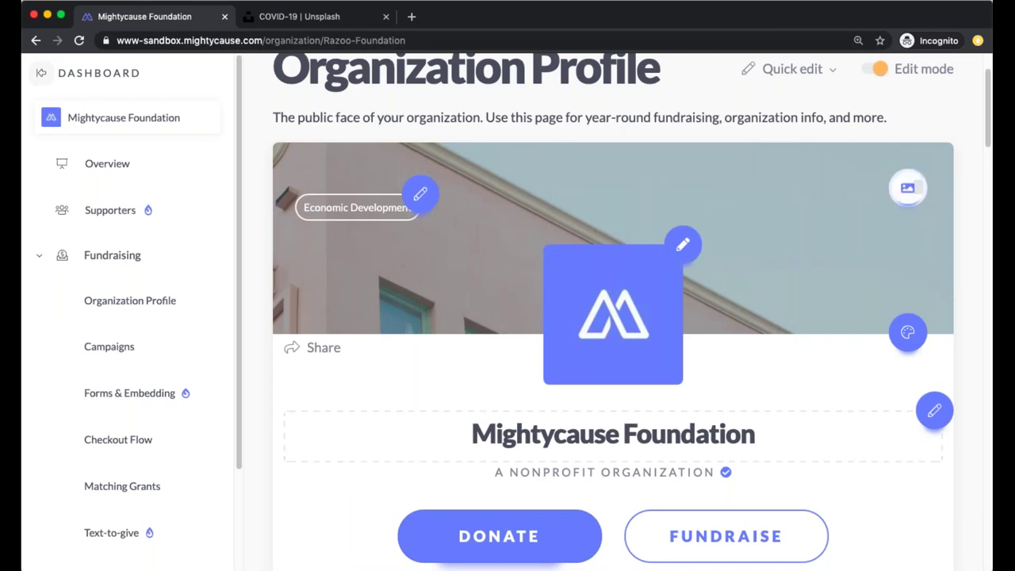
click(908, 188)
click(859, 228)
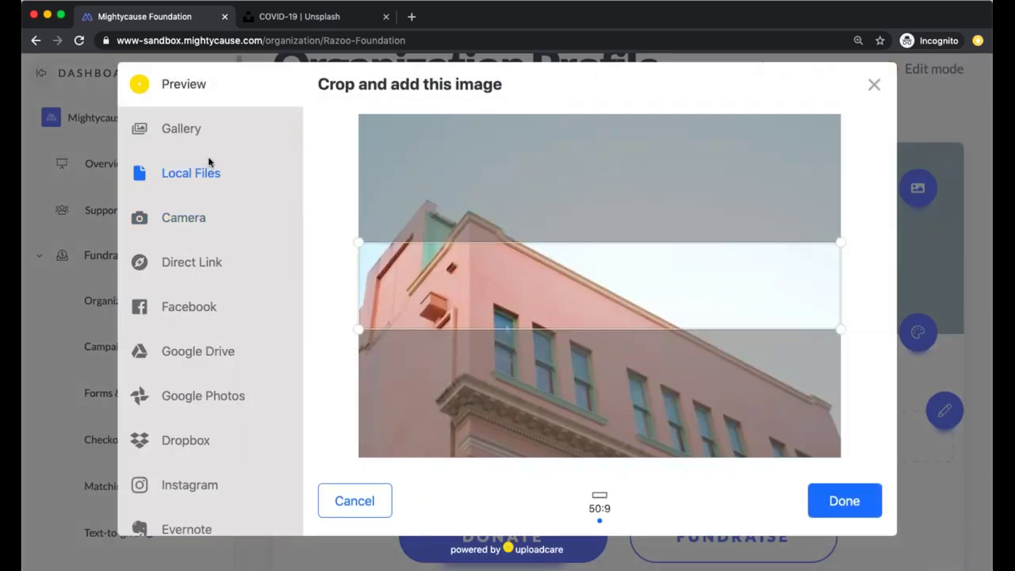
click(192, 176)
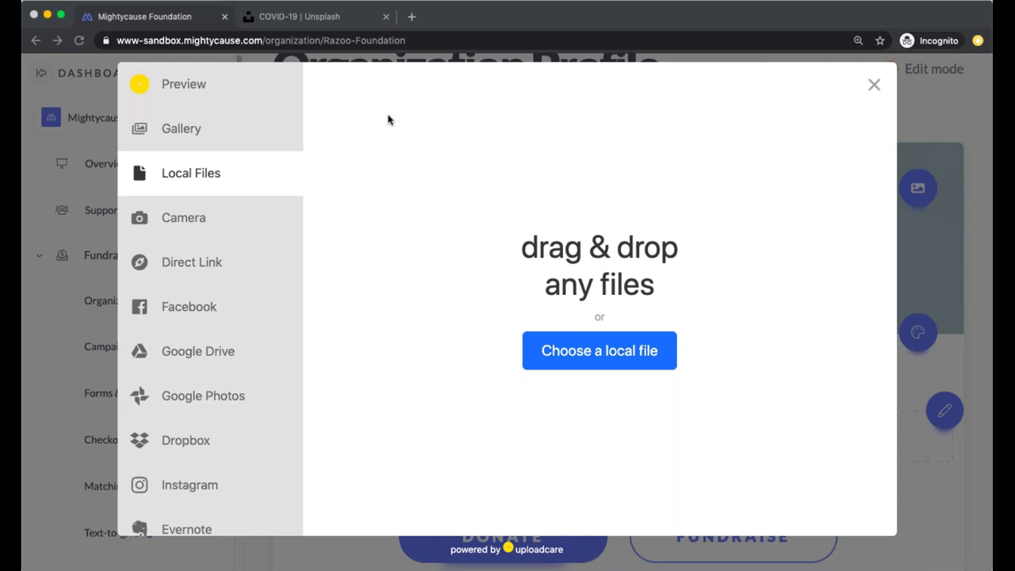
key(Return)
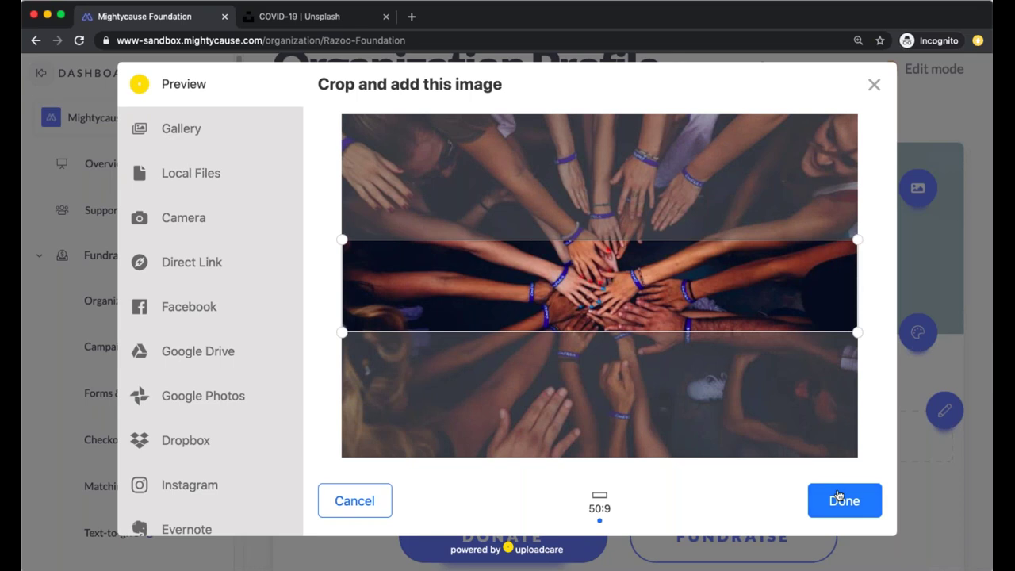
click(840, 499)
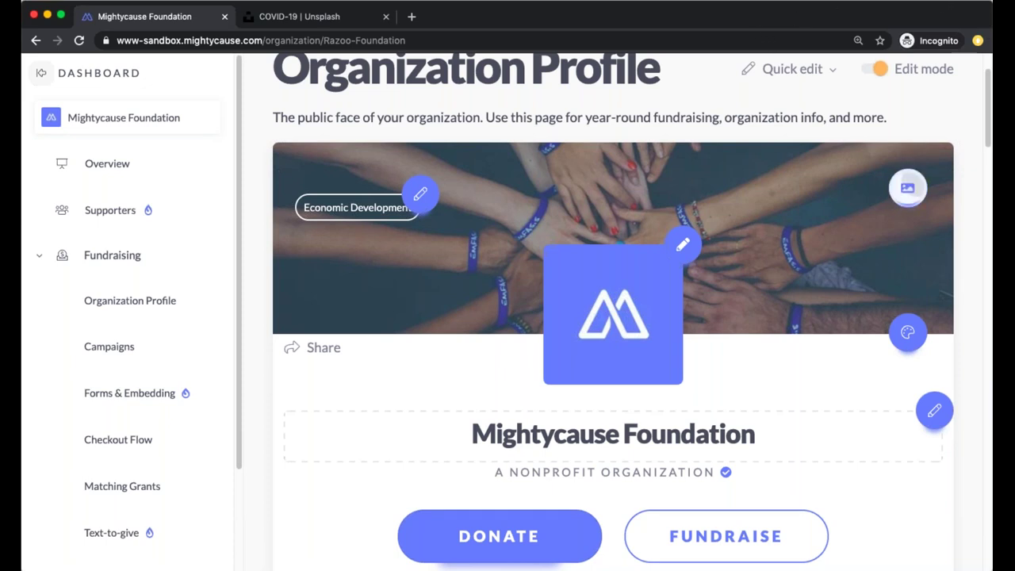
Give the banner a semi-transparent #1282c4 blue colour overlay and save it
click(907, 188)
click(808, 257)
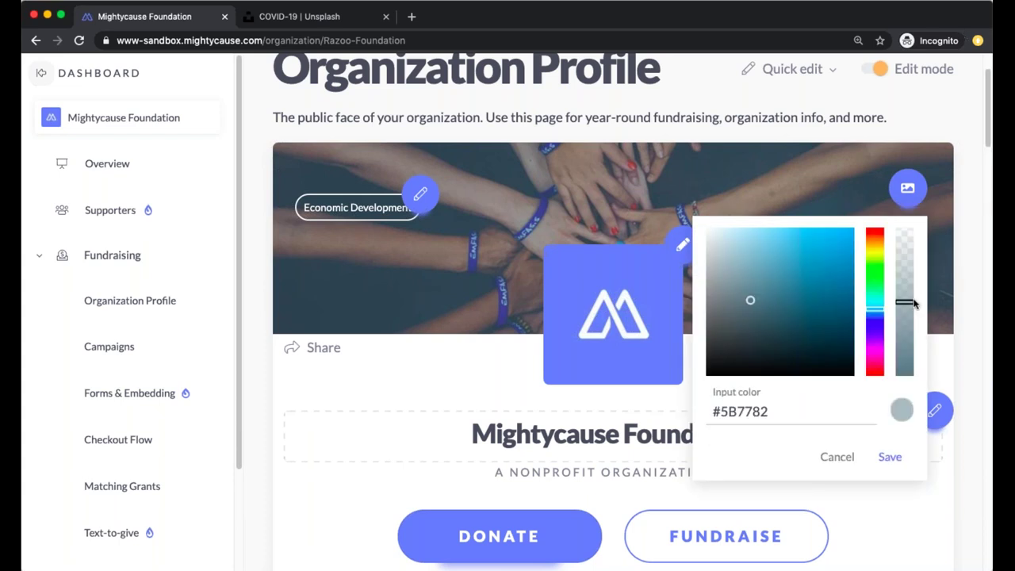
mouse_move(911, 310)
mouse_down()
mouse_move(906, 365)
mouse_move(909, 251)
mouse_move(905, 294)
mouse_up()
drag(763, 288, 840, 262)
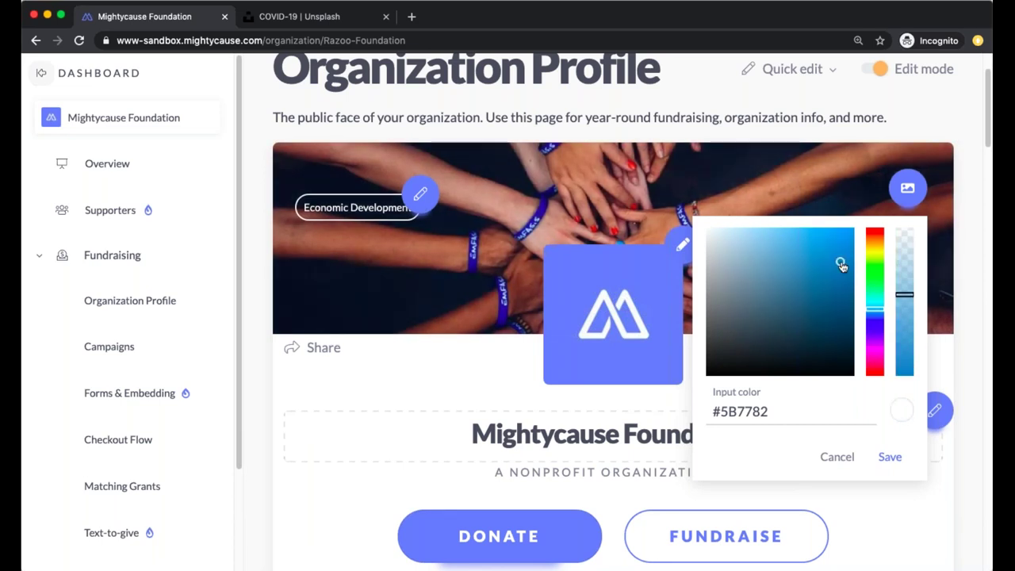
drag(909, 297, 901, 309)
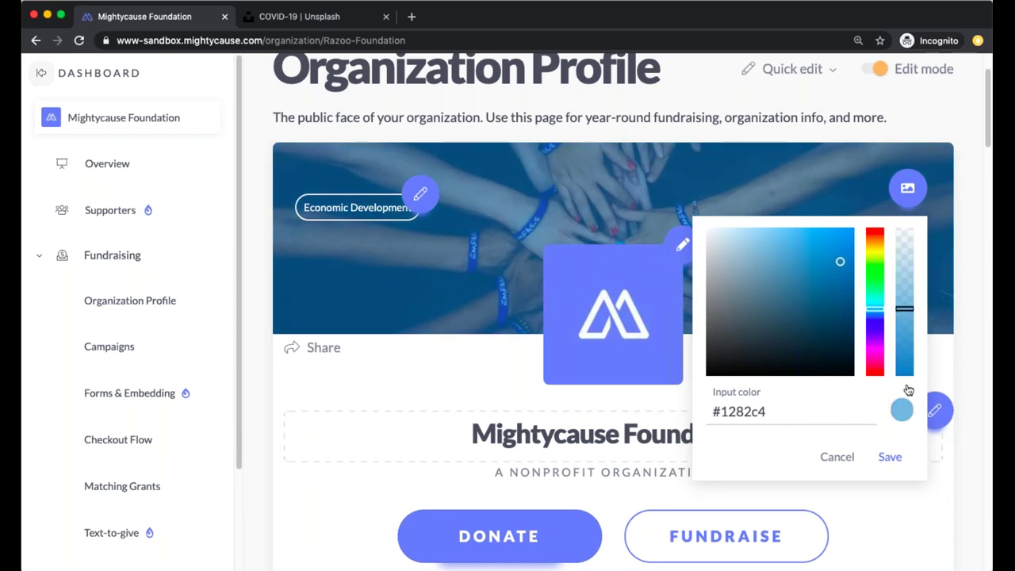
click(894, 457)
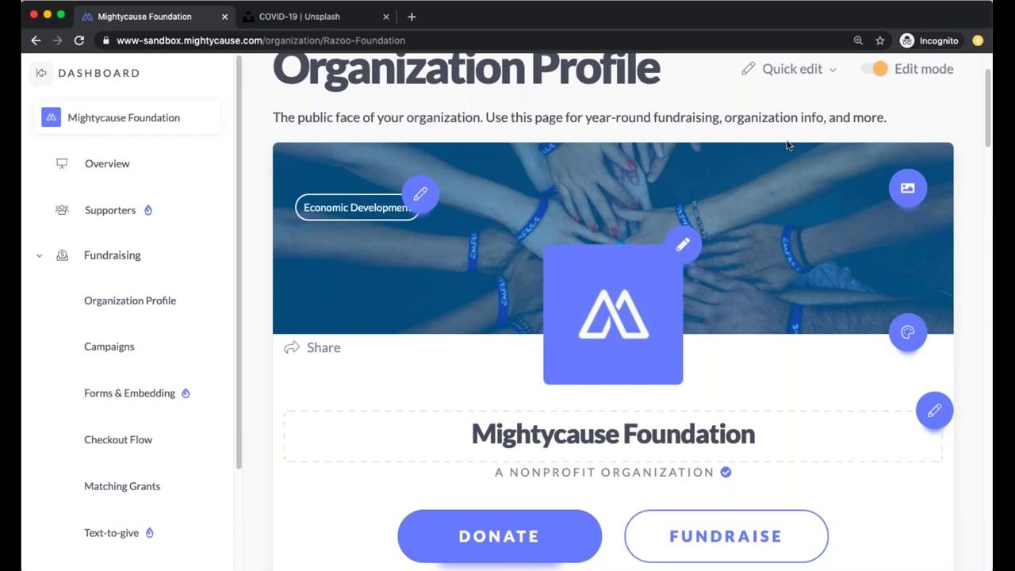
scroll(471, 405, down, 1)
scroll(470, 406, down, 2)
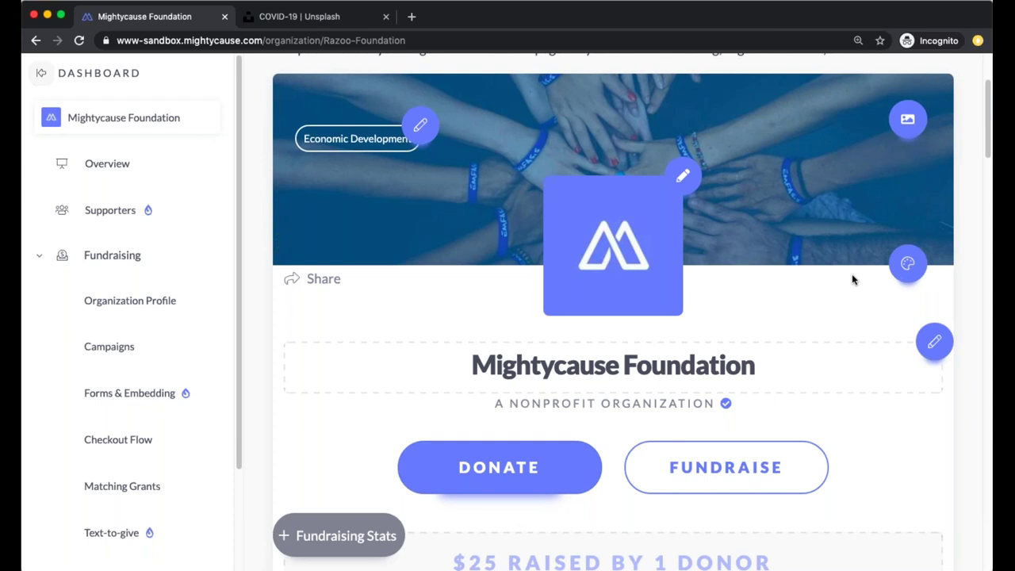
scroll(851, 277, up, 3)
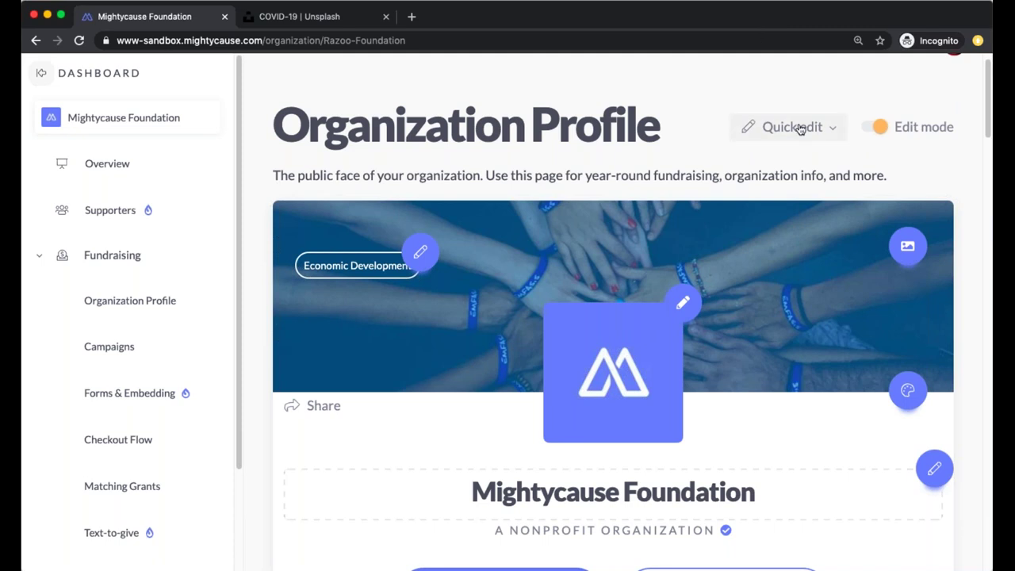
click(829, 155)
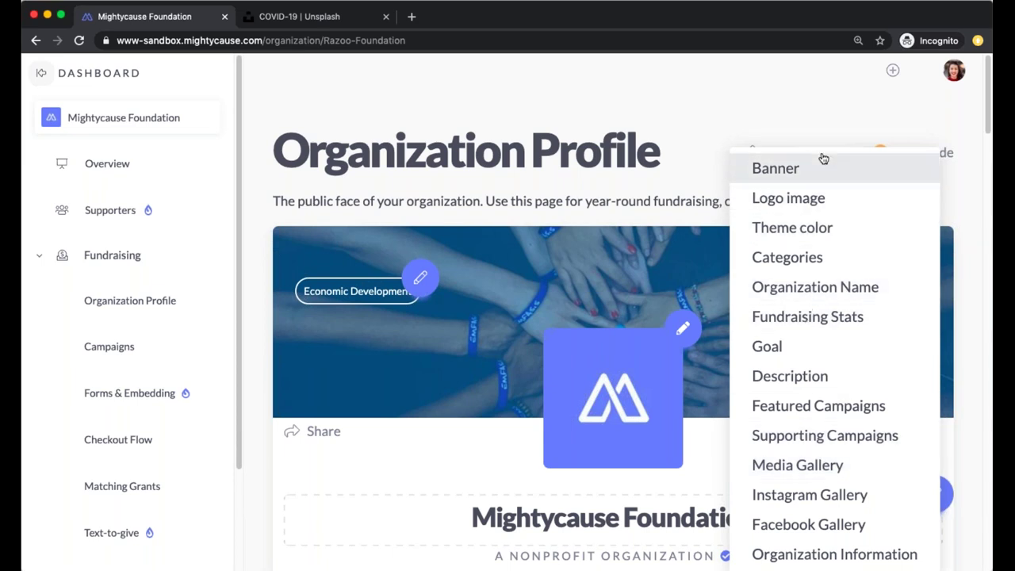
click(821, 228)
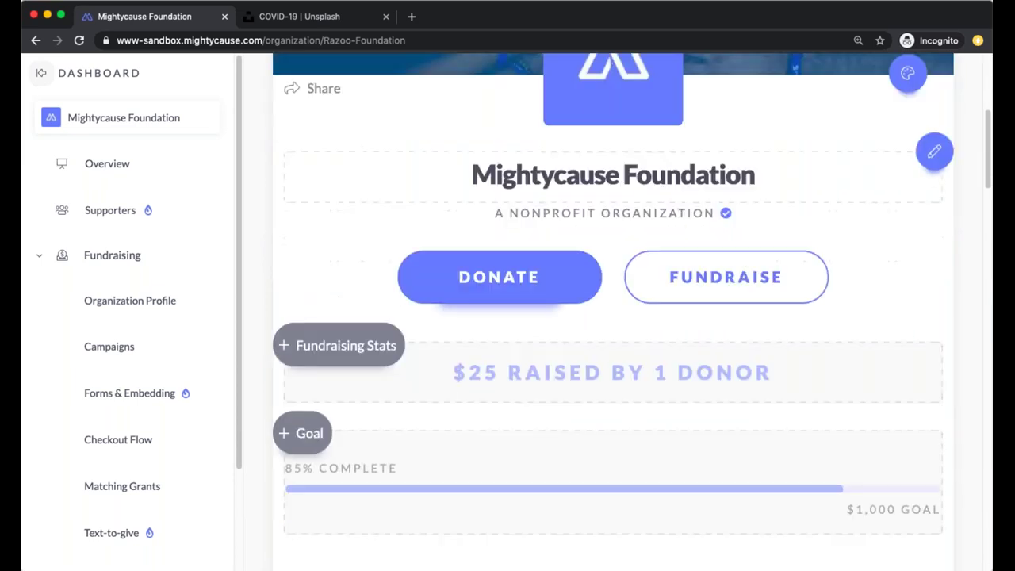
click(907, 73)
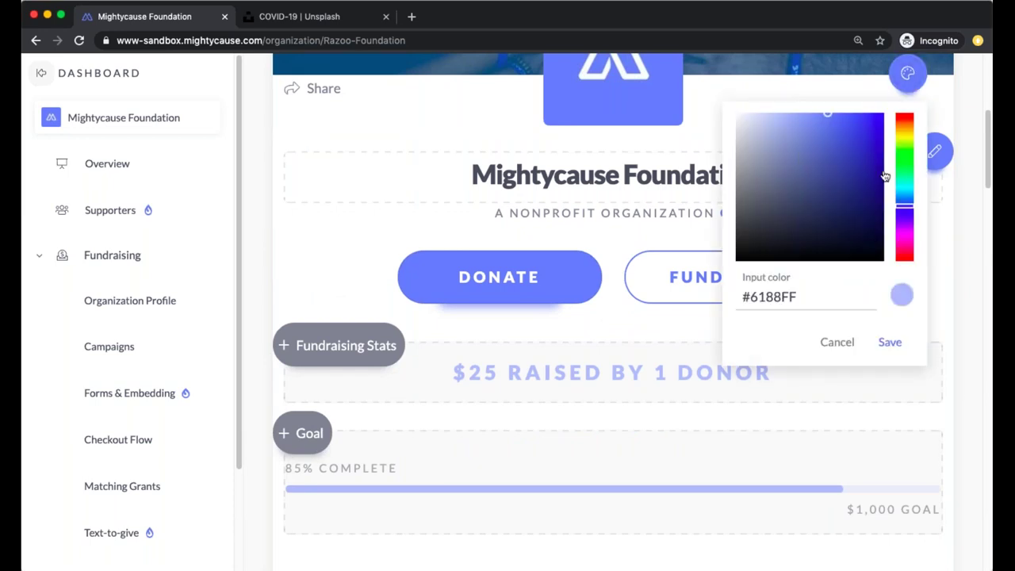
mouse_move(830, 120)
mouse_down()
mouse_move(843, 144)
mouse_move(827, 114)
mouse_move(863, 149)
mouse_move(856, 170)
mouse_move(877, 197)
mouse_move(860, 235)
mouse_move(807, 226)
mouse_up()
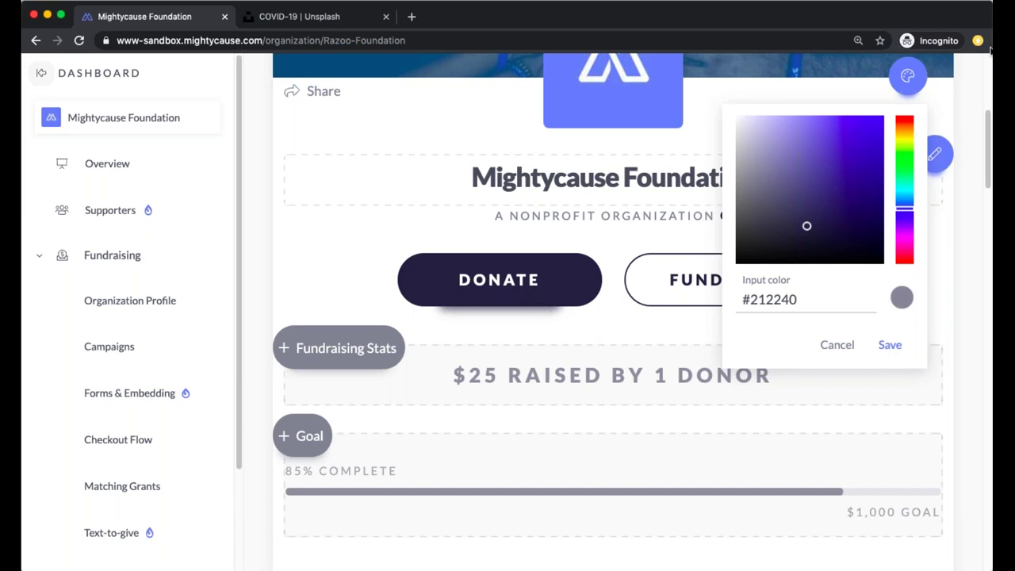
click(834, 354)
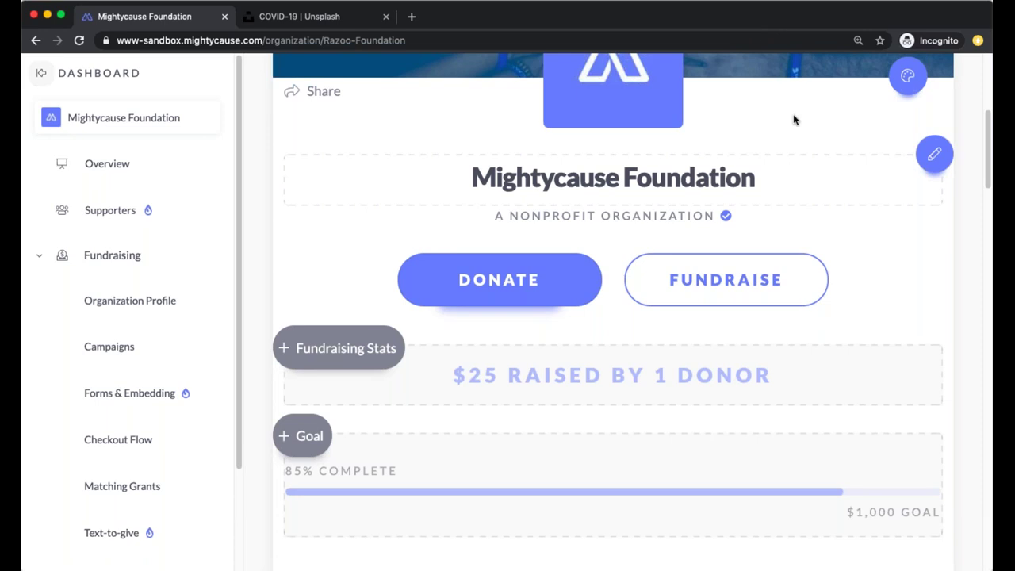
scroll(849, 202, up, 5)
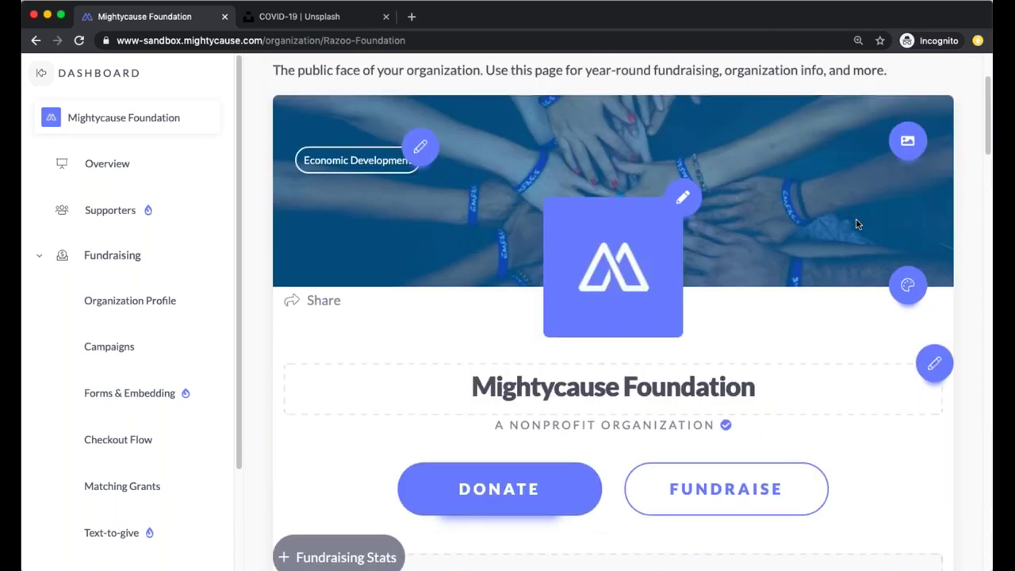
scroll(856, 224, down, 2)
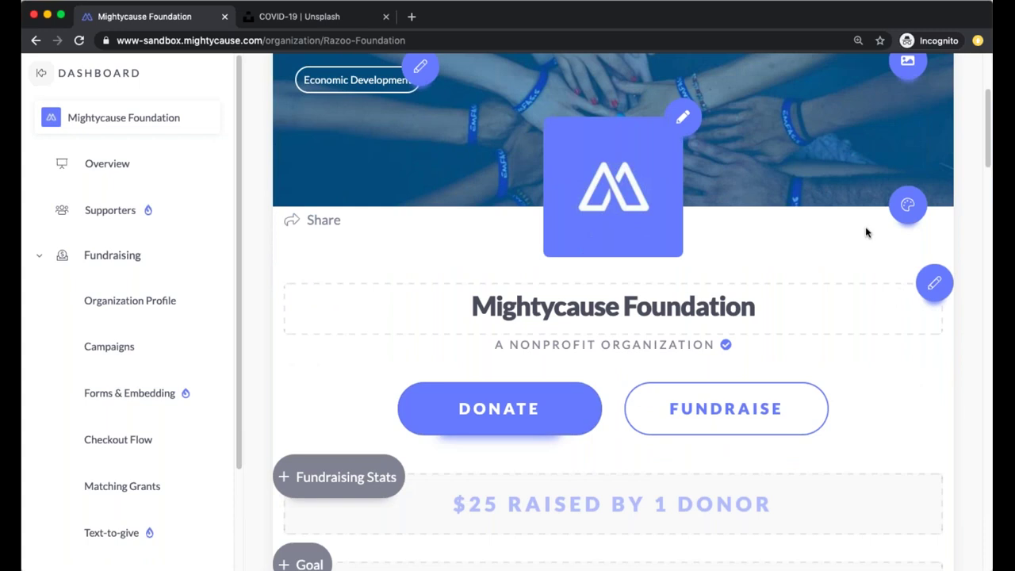
click(934, 286)
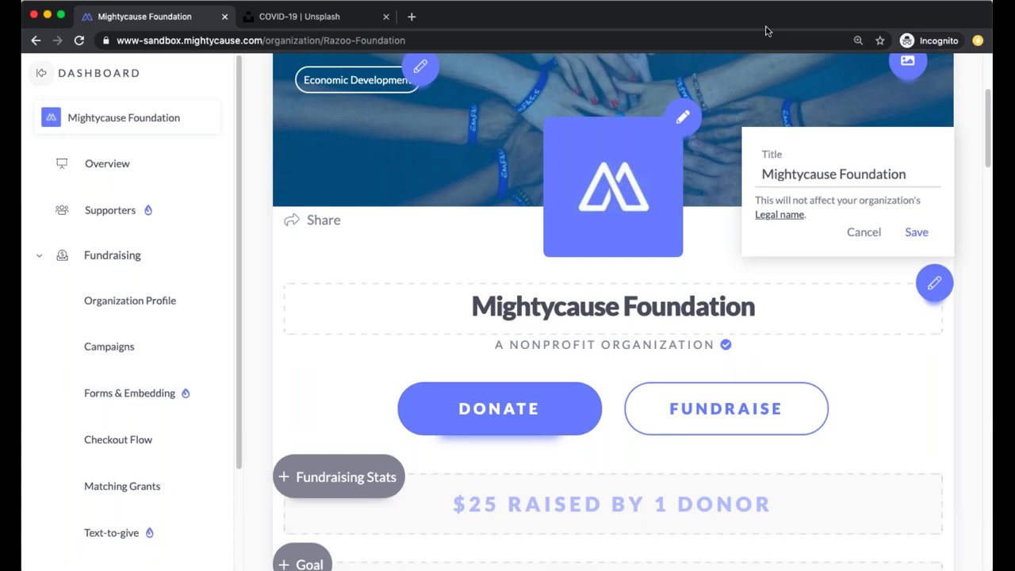
click(792, 216)
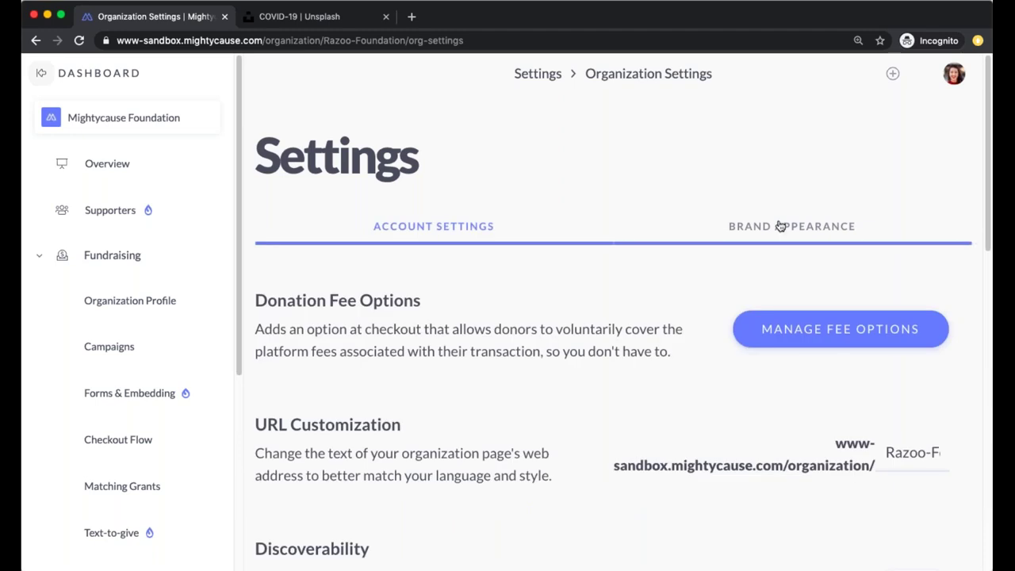
scroll(623, 408, down, 8)
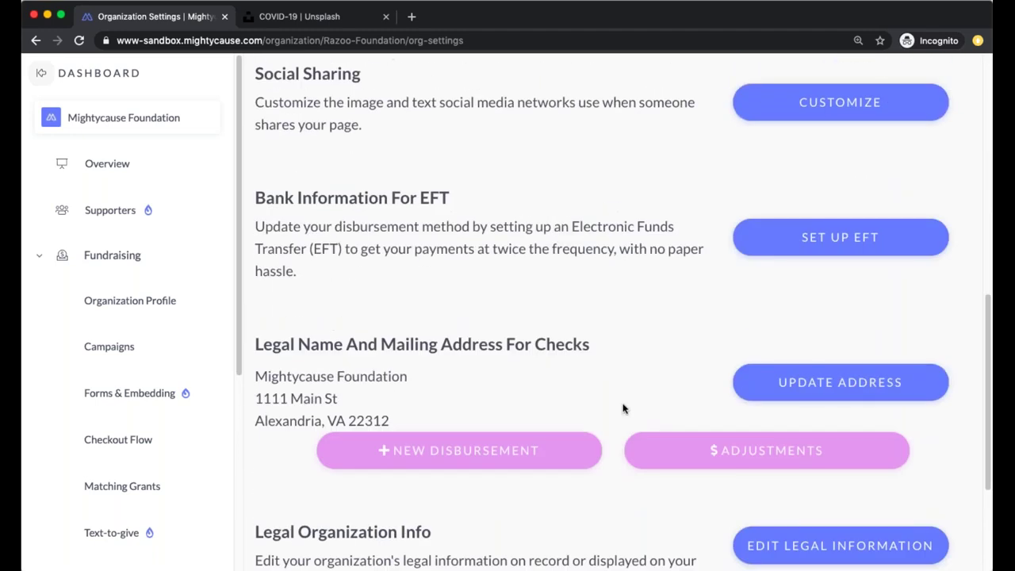
scroll(623, 408, down, 2)
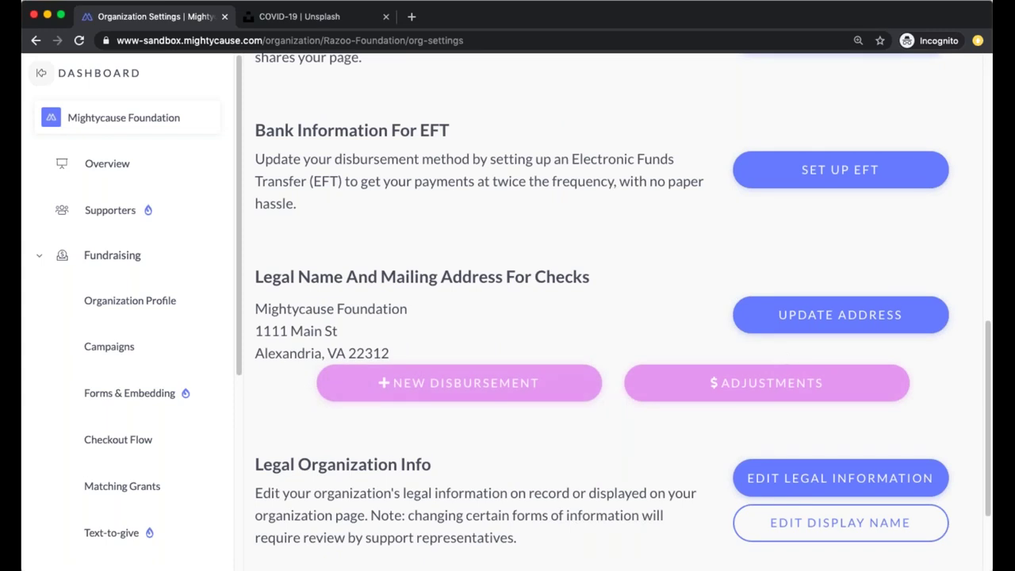
click(167, 302)
scroll(806, 364, down, 5)
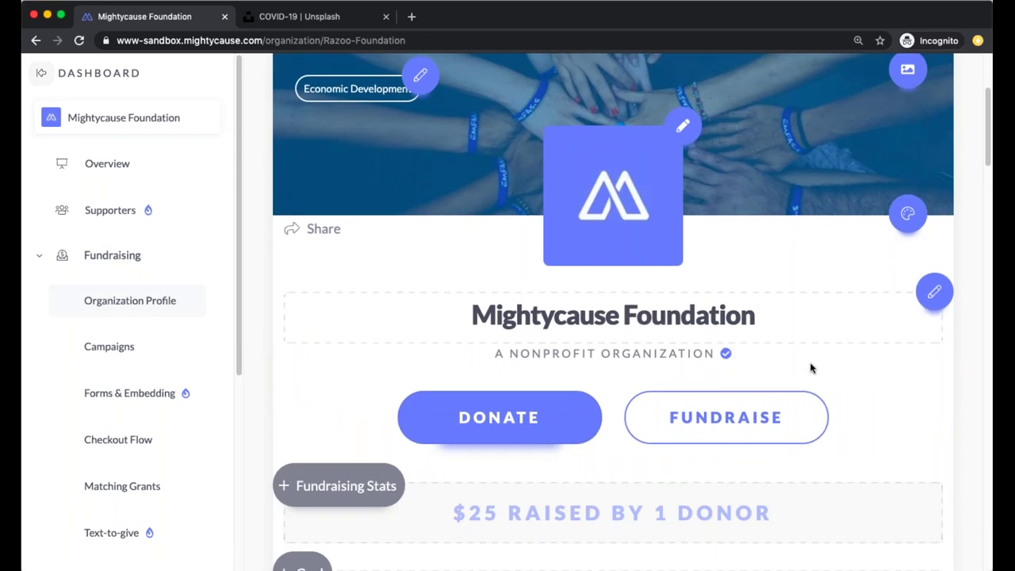
key(super+bracketleft)
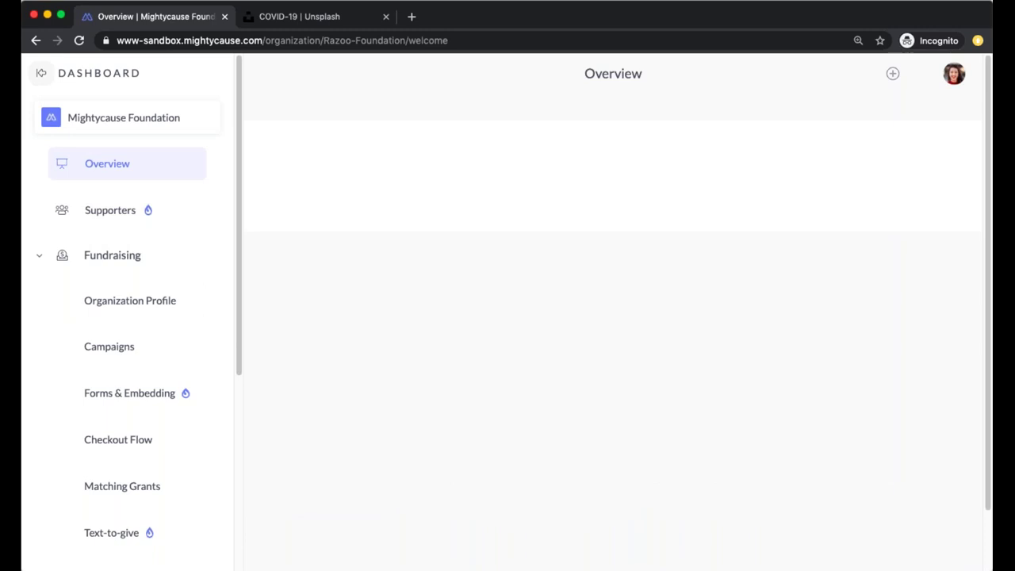
scroll(654, 164, down, 10)
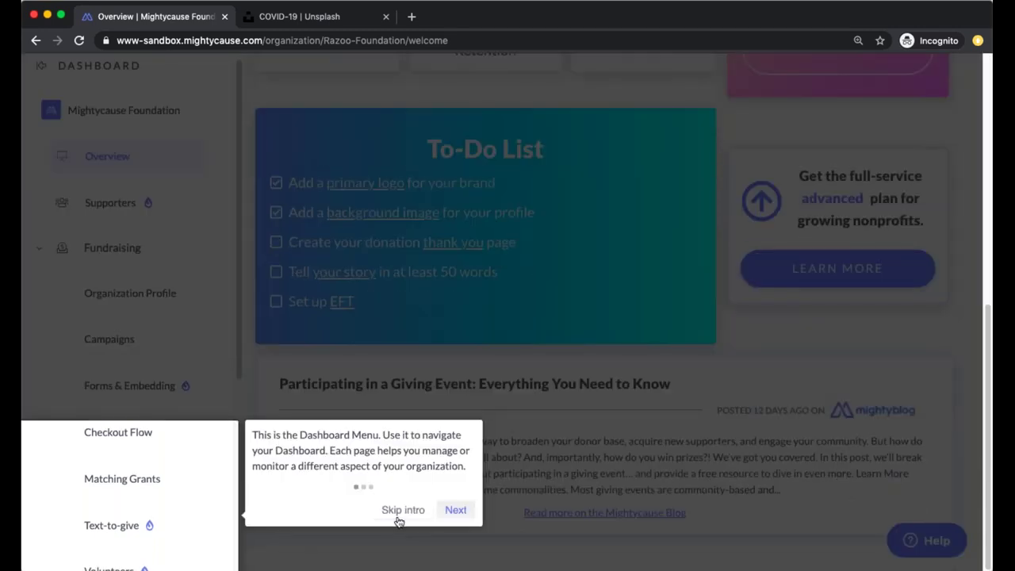
click(403, 509)
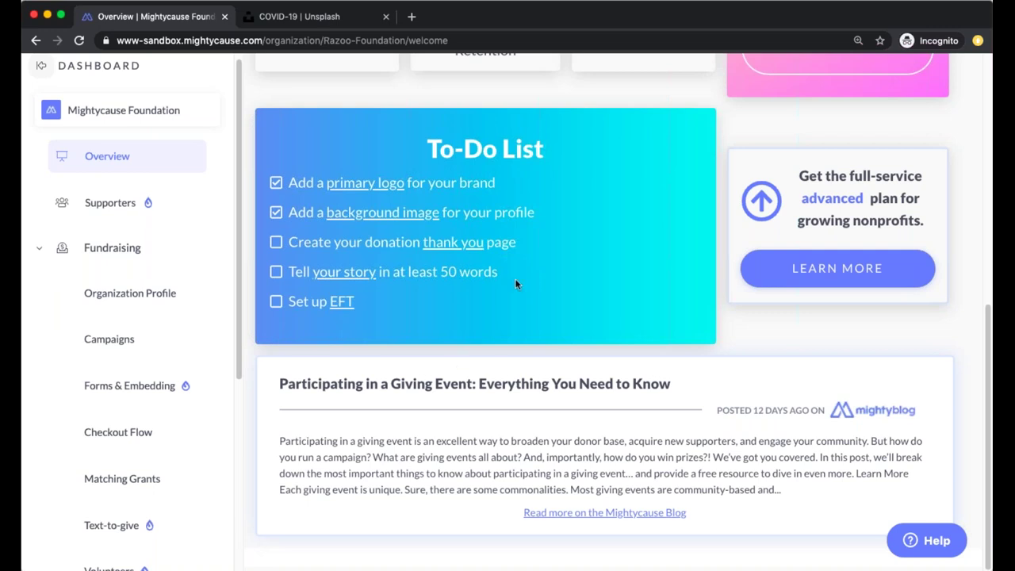
click(80, 294)
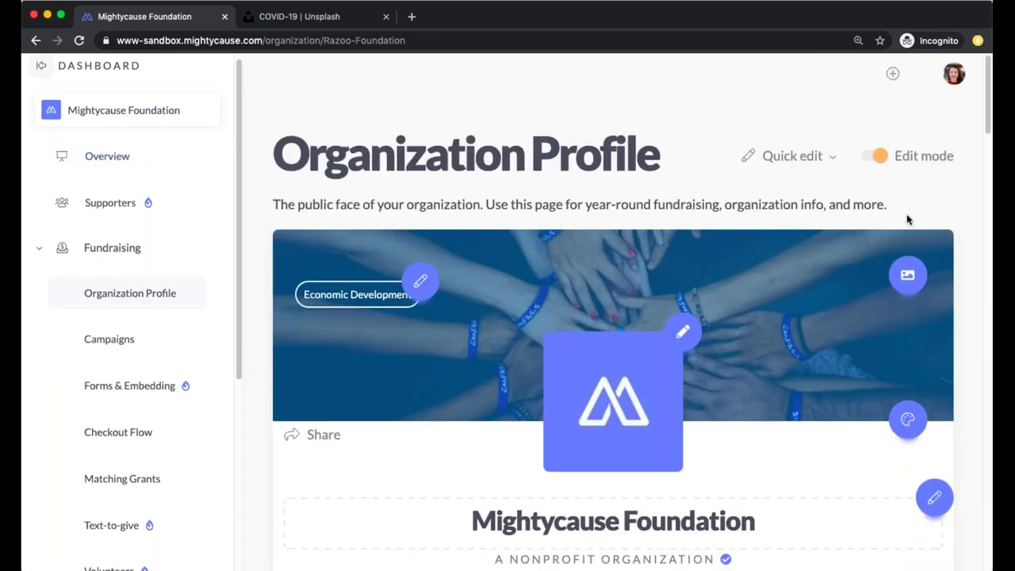
Paste the prepared three-paragraph Mightycause story into the empty About editor
scroll(906, 224, down, 10)
scroll(902, 229, down, 5)
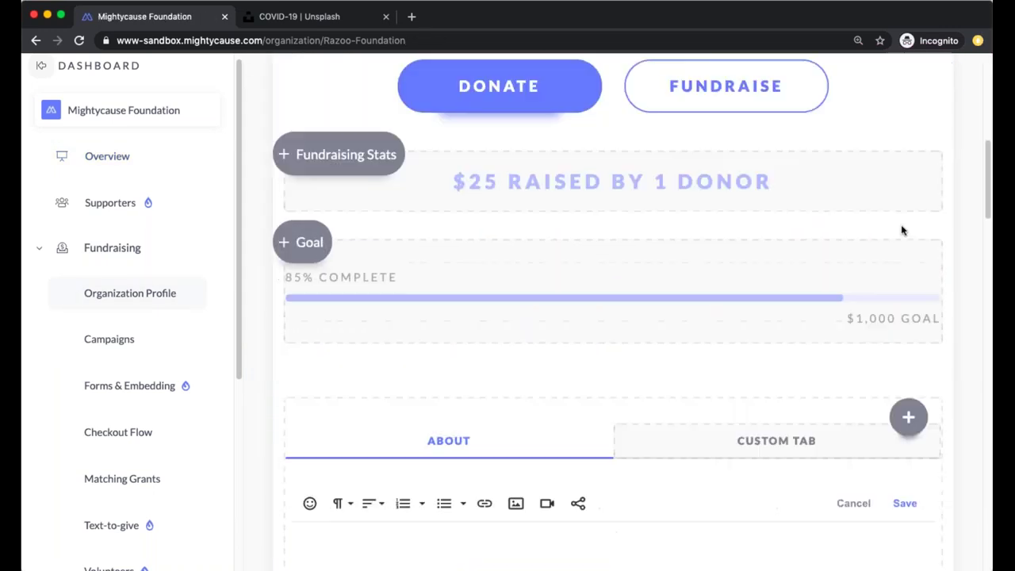
scroll(901, 230, down, 3)
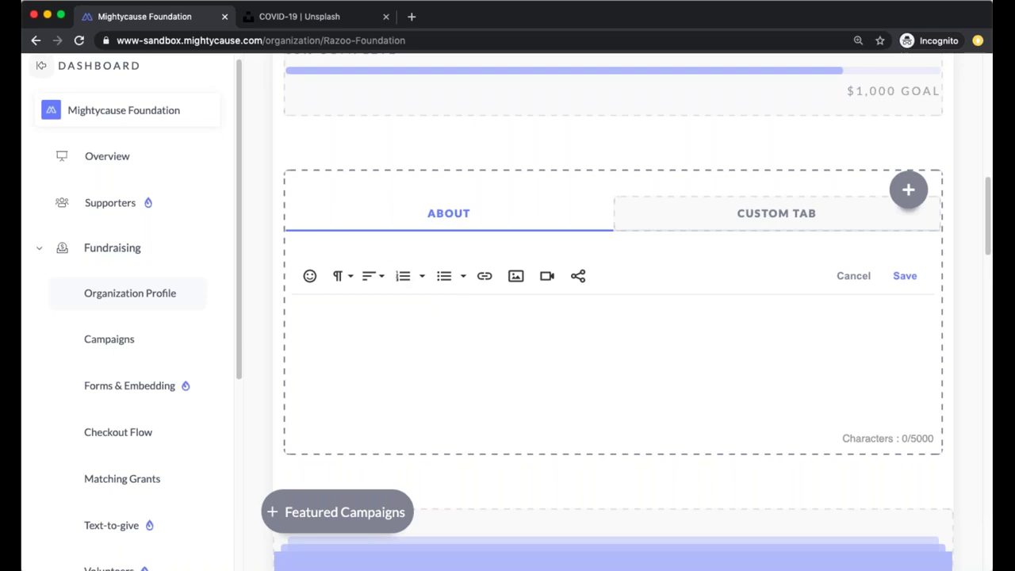
click(349, 279)
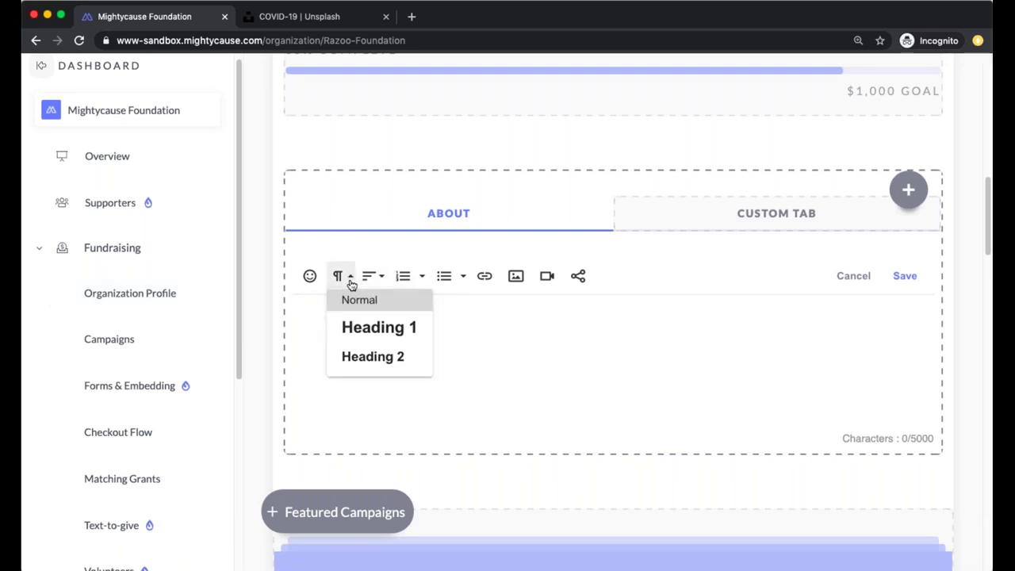
click(578, 325)
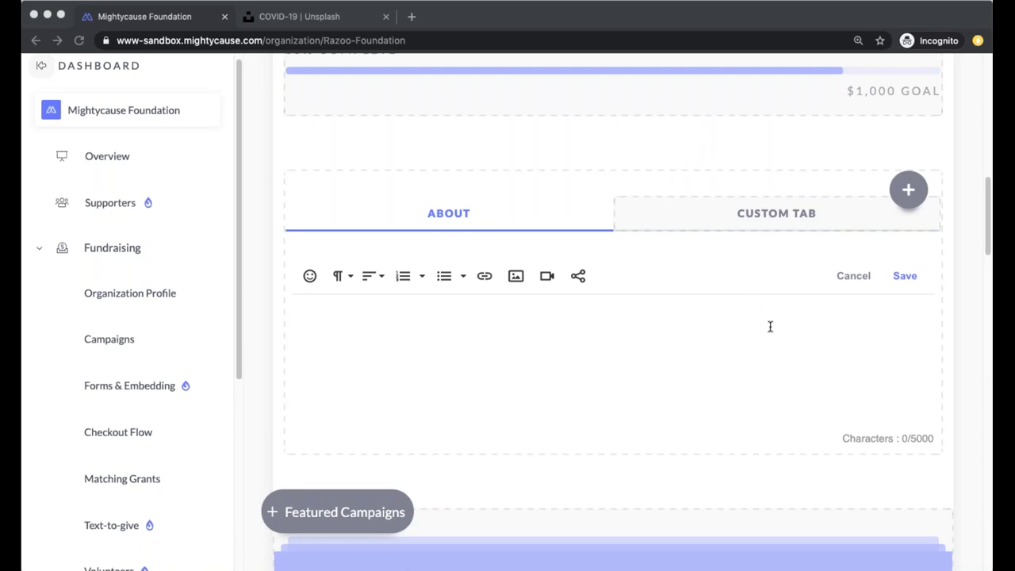
click(363, 305)
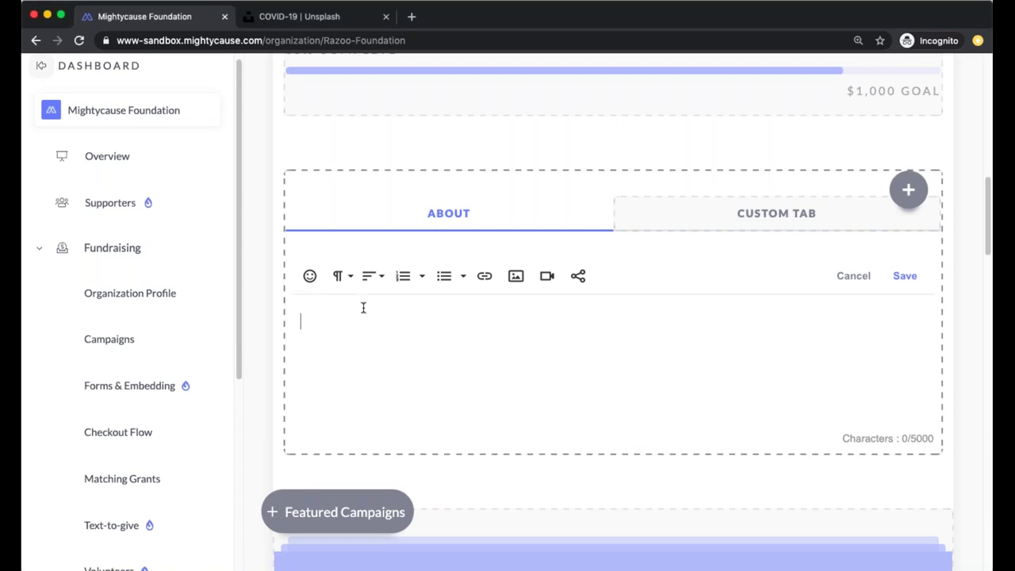
text(For more than twelve years, Mightycause has served as a platform for underfunded nonprofits and people in need, to lift up themselves and each other. We've seen the change that you can make happen. Over $600 million has been raised for causes that matter; from big multi-million dollar, community-led giving days, to everyday people collecting donations for those in need or on behalf of their favorite causes. We know the ins and outs of online fundraising, and we know where it's headed. The way you raise funds is evolving, and so are we. Mightycause takes what we've learned from our amazing user base to create a refreshing fundraising platform that empowers organizations, showcases the generosity of communities, bolsters teamwork, gives individuals a voice, and provides a place to share what you support. We are at the forefront of function, experience, and style, and are committed to building you the best and boldest technologies in fundraising for decades to come.)
Select the opening phrase 'For more than twelve years'
scroll(528, 410, down, 3)
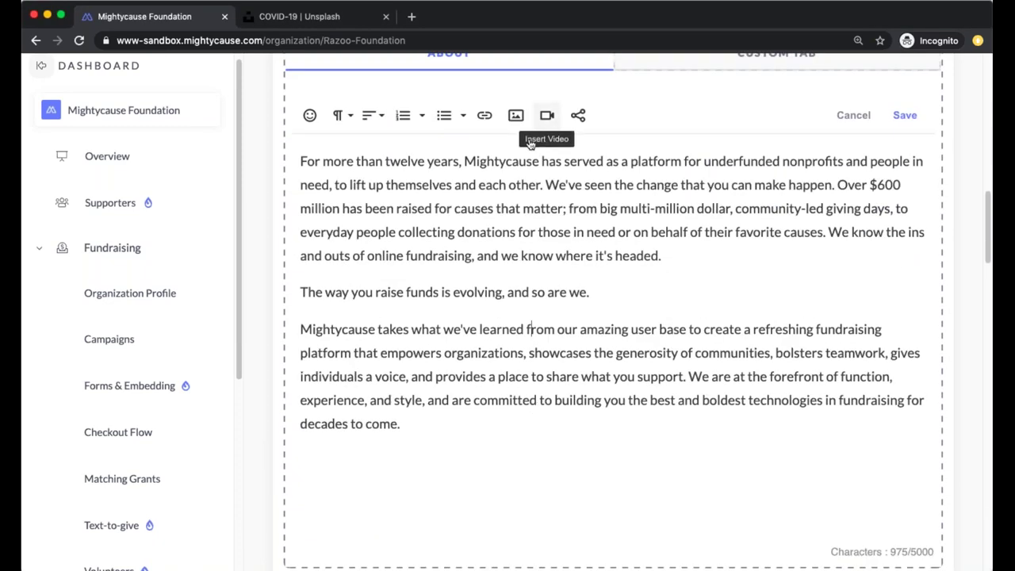
scroll(519, 236, up, 1)
scroll(520, 235, up, 1)
click(461, 209)
shift+click(300, 210)
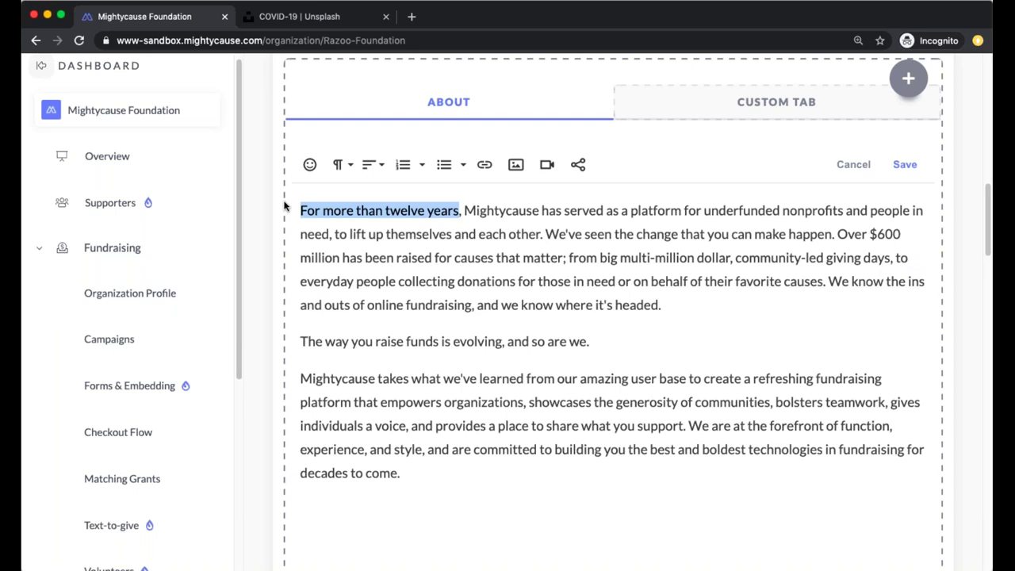
Format the About text: opening phrase bold, one-line middle paragraph underlined, 'committed' italic
key(super+b)
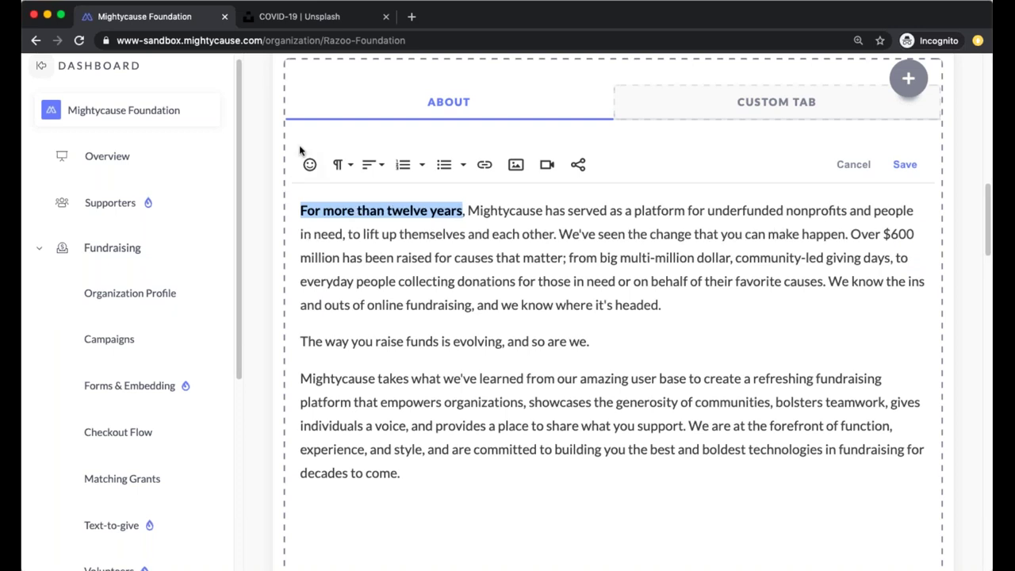
drag(620, 349, 312, 326)
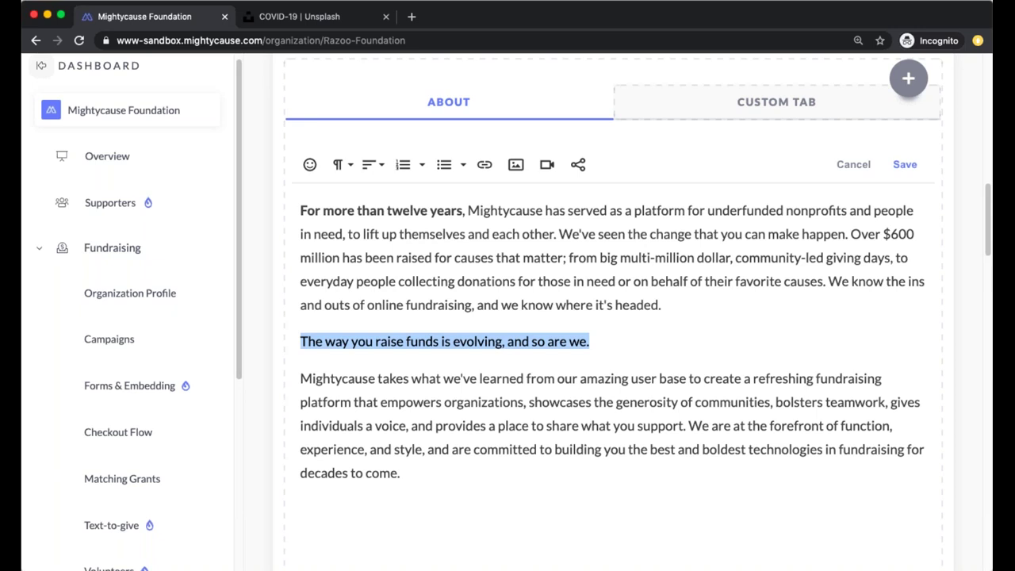
key(super+u)
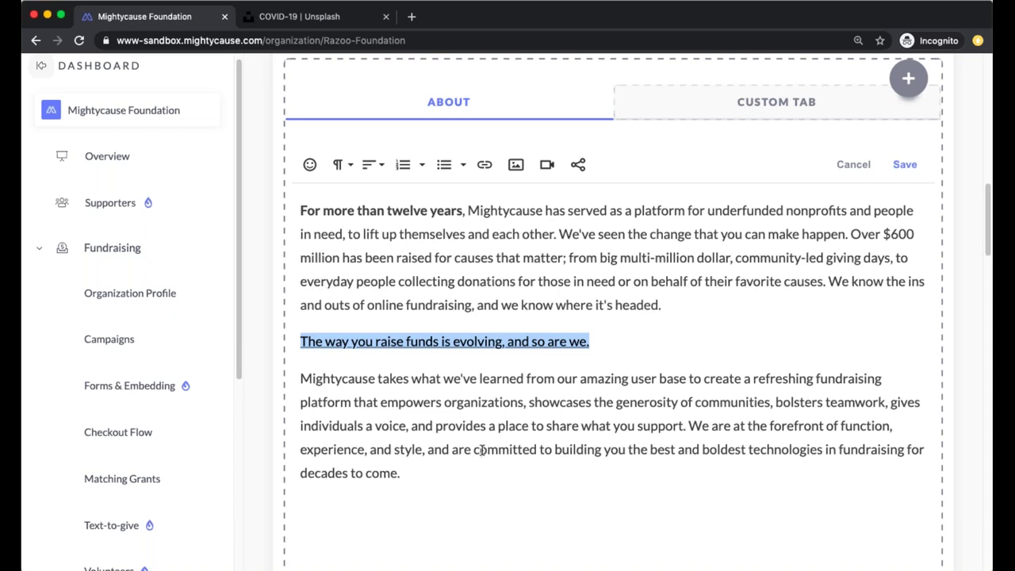
drag(474, 449, 540, 450)
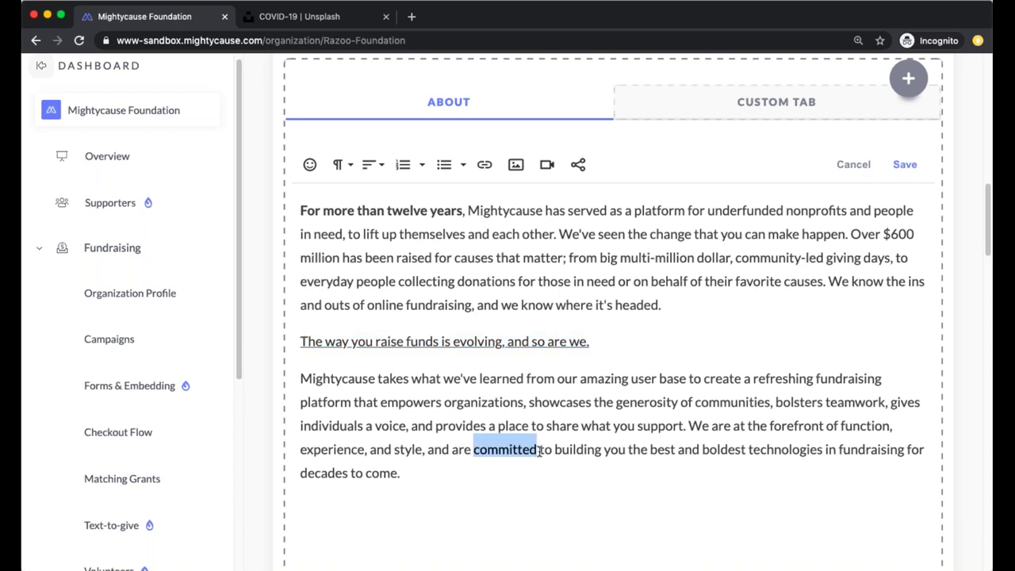
key(super+i)
shift+click(581, 426)
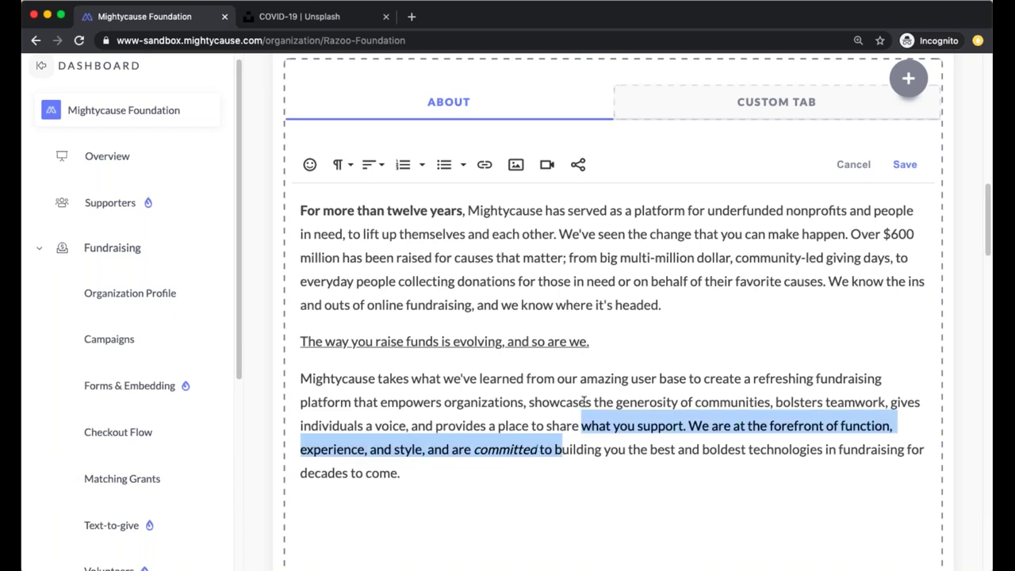
click(583, 401)
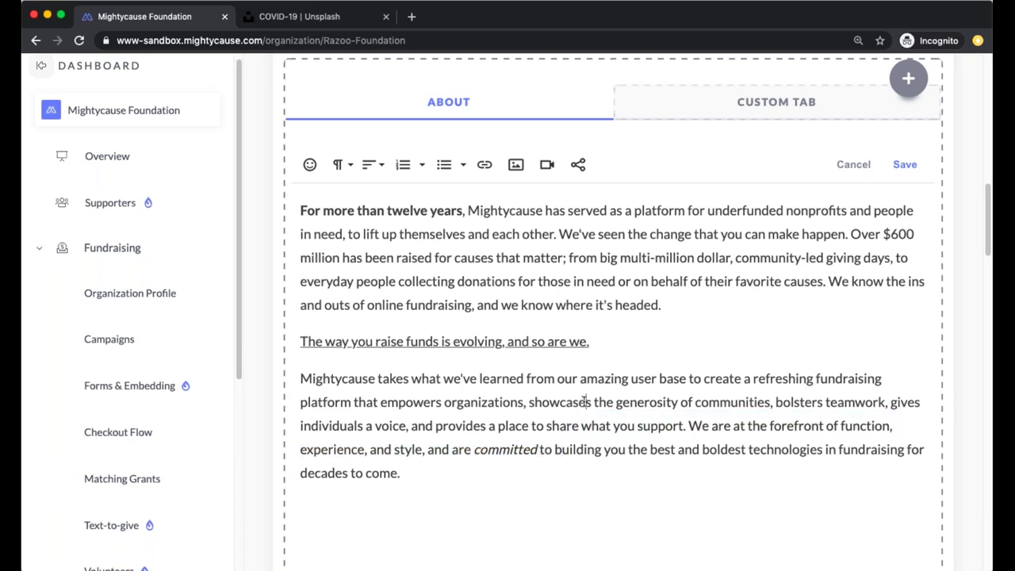
Add 'Mightycause' on a new first line of the About text as a Heading 1
click(300, 208)
key(Return)
key(Return)
text(Mightycause)
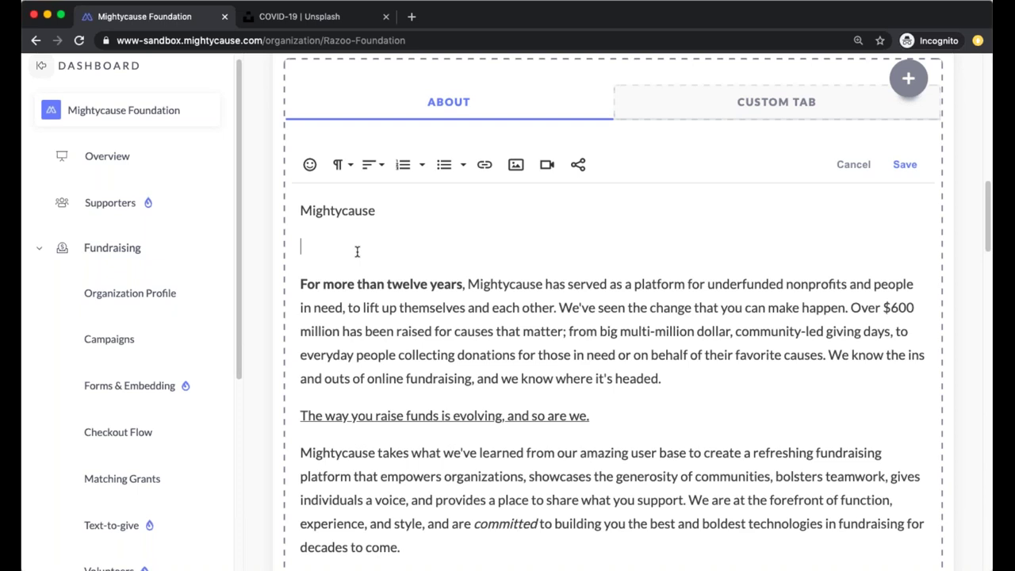
key(BackSpace)
double_click(380, 211)
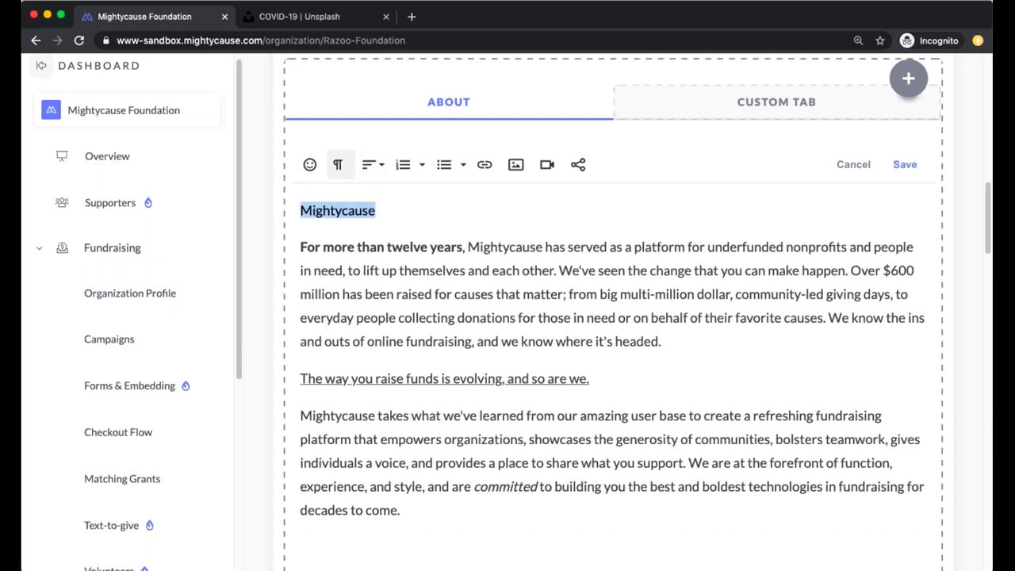
click(337, 164)
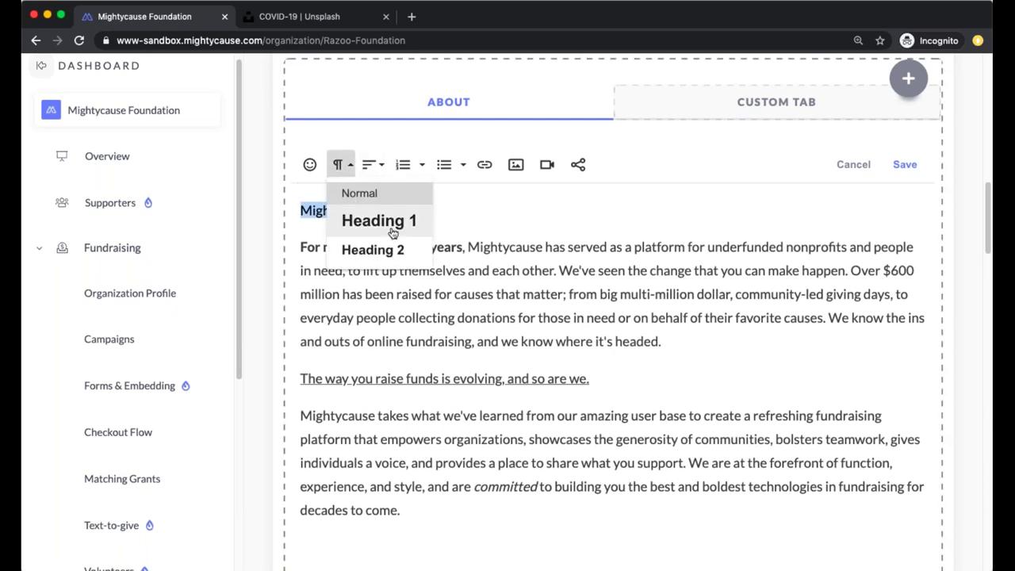
click(379, 222)
click(396, 221)
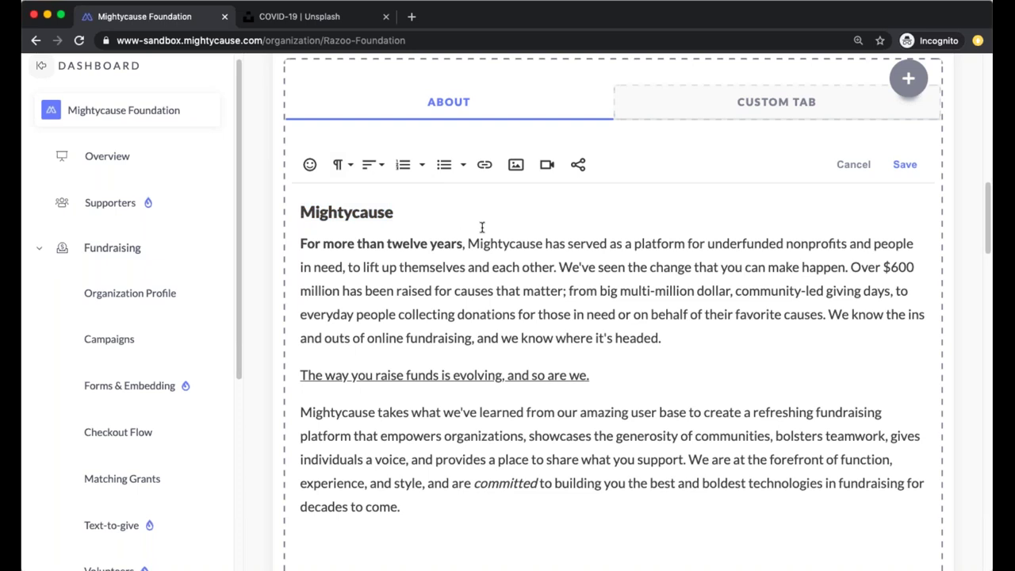
Center the Mightycause heading and insert an empty line before the last paragraph
double_click(387, 210)
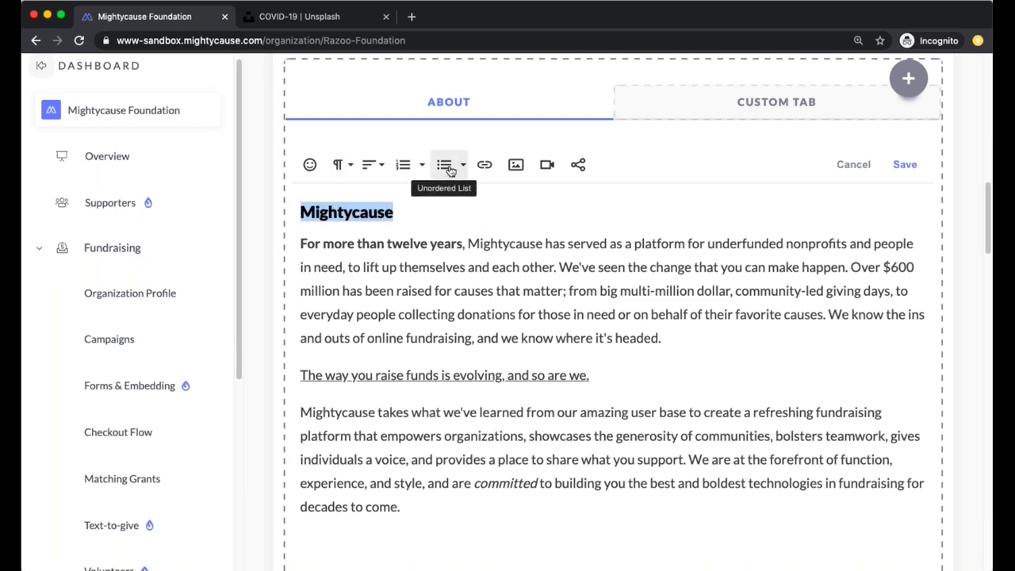
click(373, 166)
click(385, 220)
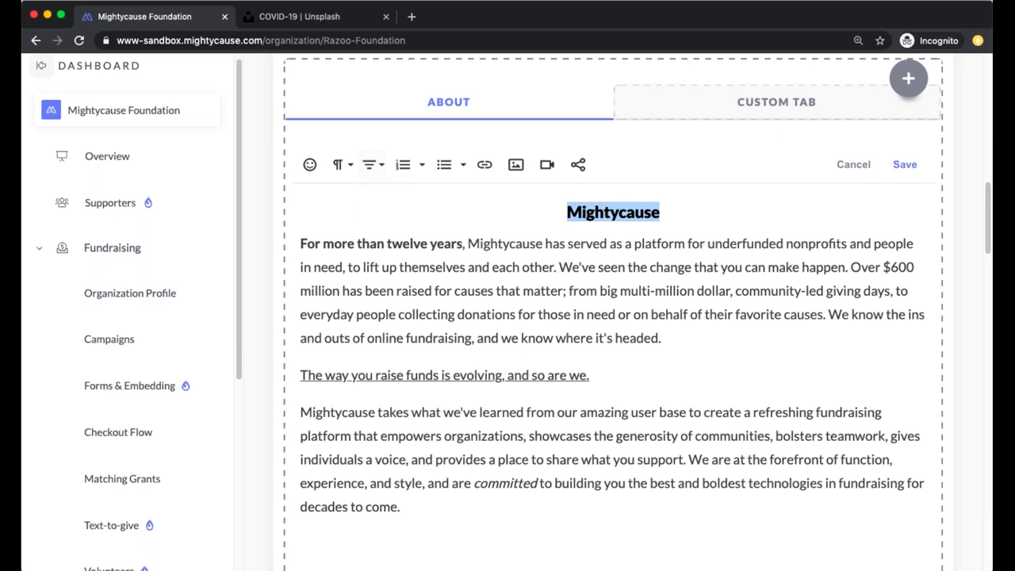
click(684, 339)
click(649, 382)
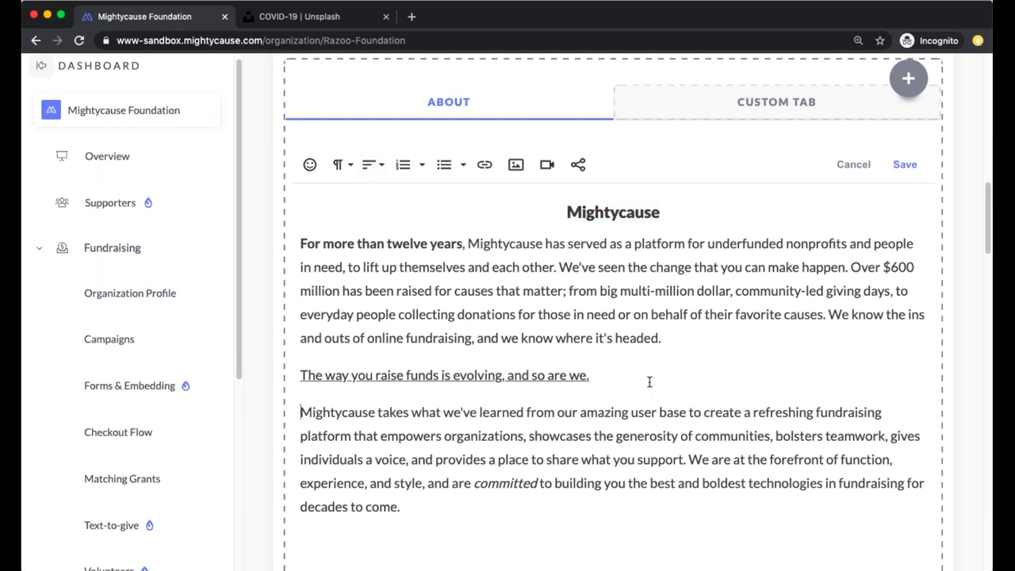
key(Return)
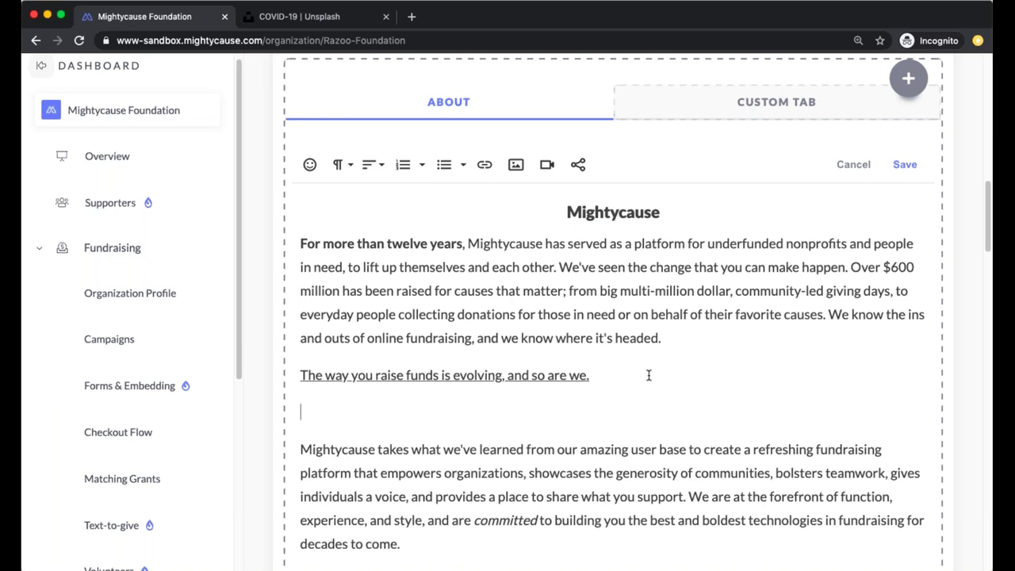
Insert the group photo of four friends into the About text
click(516, 167)
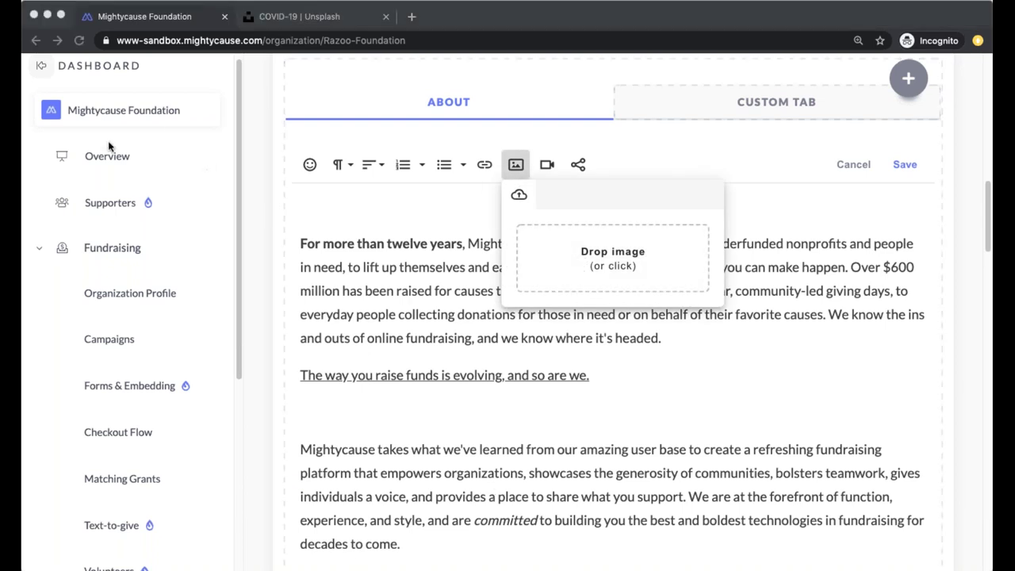
drag(206, 148, 666, 252)
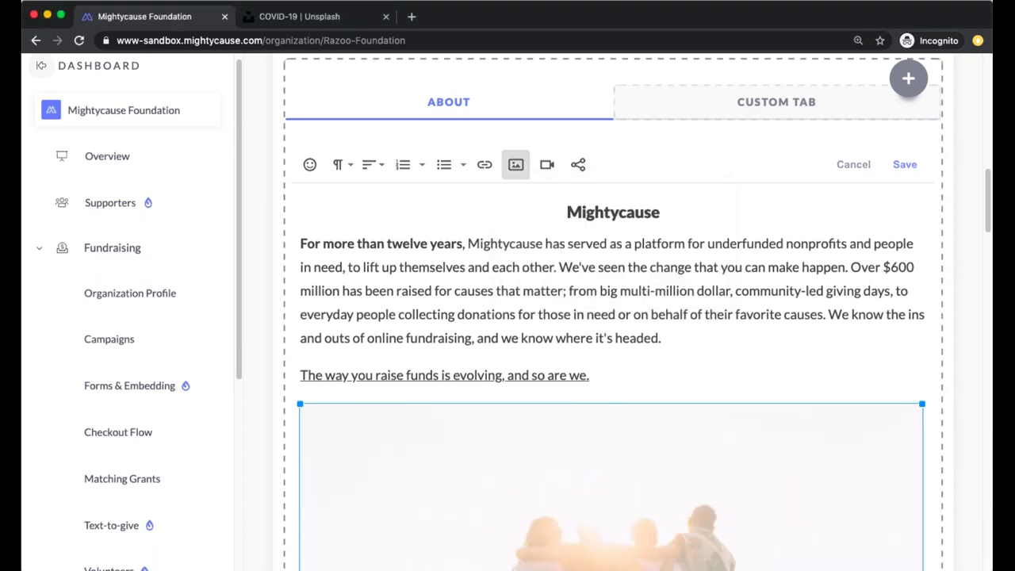
scroll(571, 411, down, 1)
scroll(544, 413, down, 5)
scroll(516, 402, up, 1)
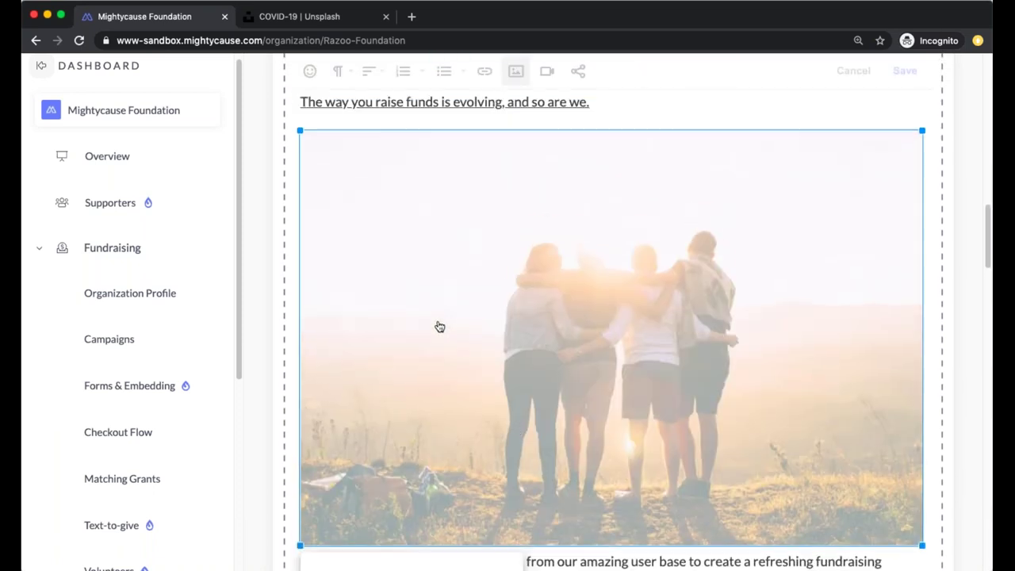
scroll(442, 317, up, 1)
Resize the photo, set its display to Break Text, and center it
drag(300, 159, 544, 294)
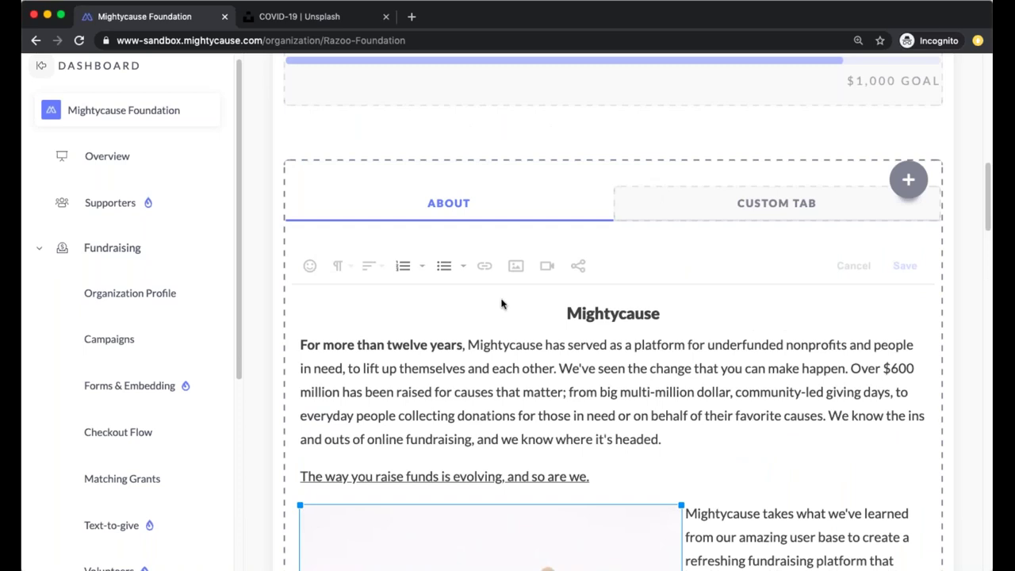
scroll(503, 301, down, 5)
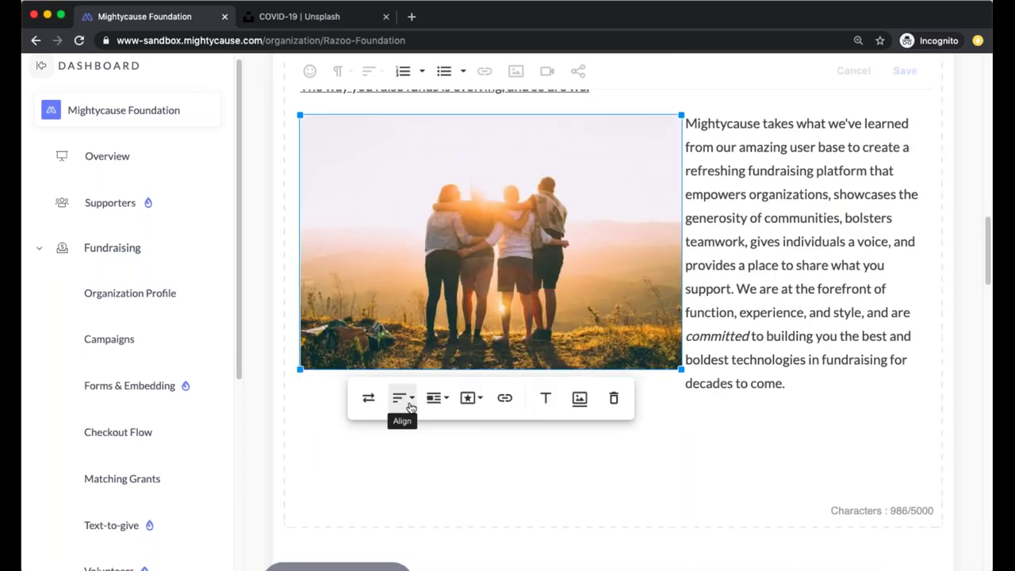
click(442, 398)
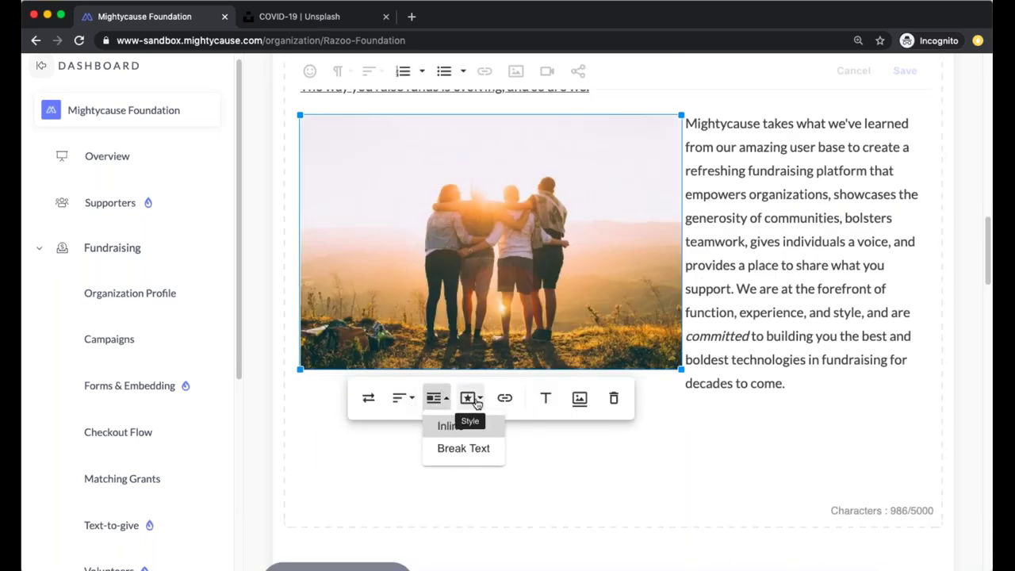
click(465, 446)
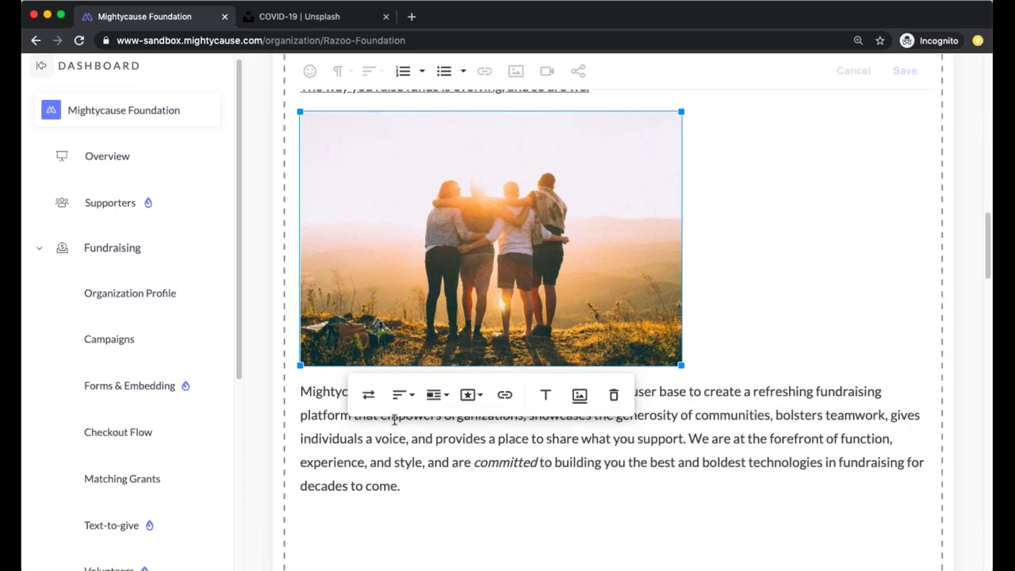
click(400, 394)
click(414, 442)
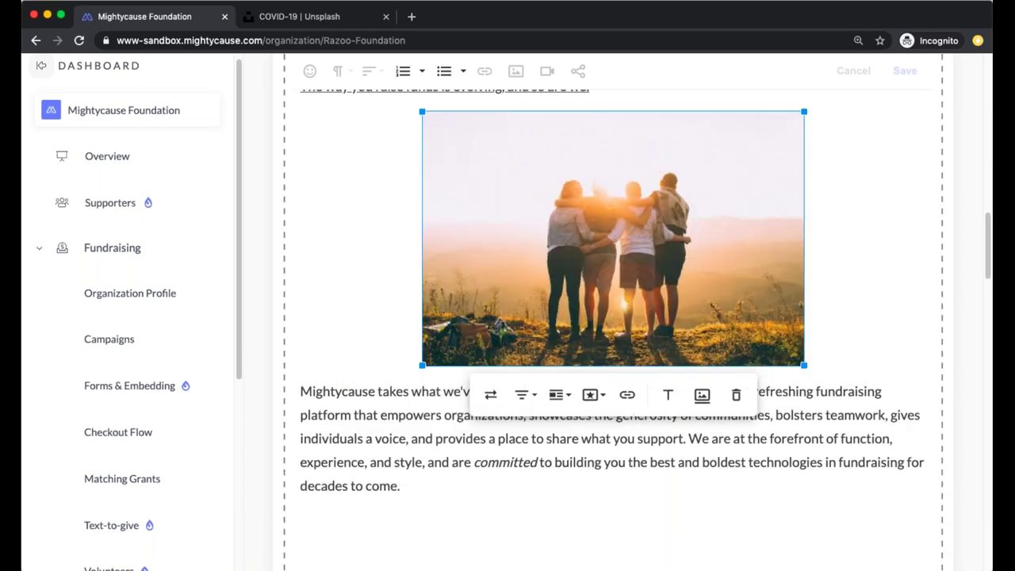
click(511, 417)
scroll(459, 429, up, 6)
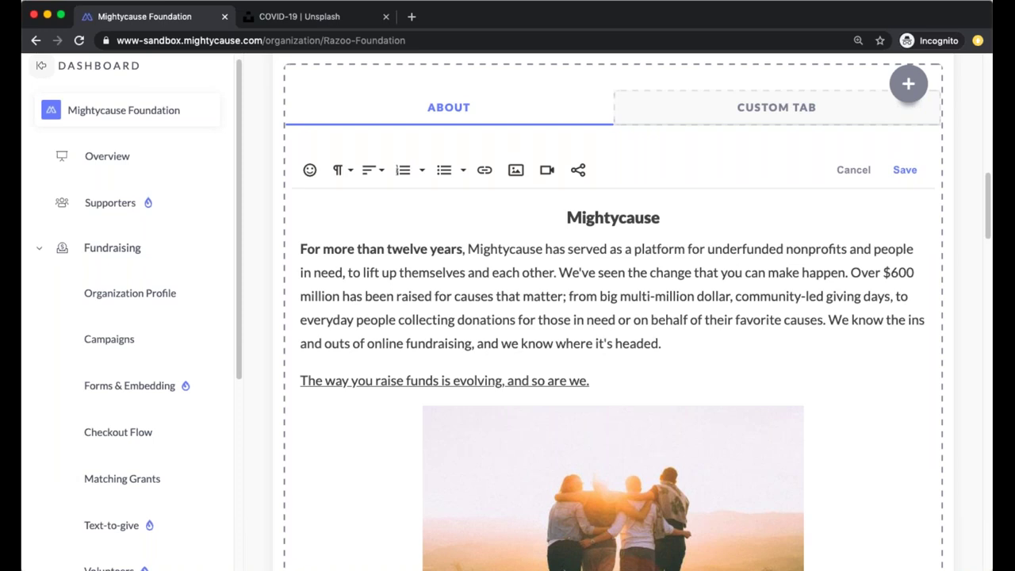
scroll(460, 422, up, 8)
scroll(460, 422, down, 8)
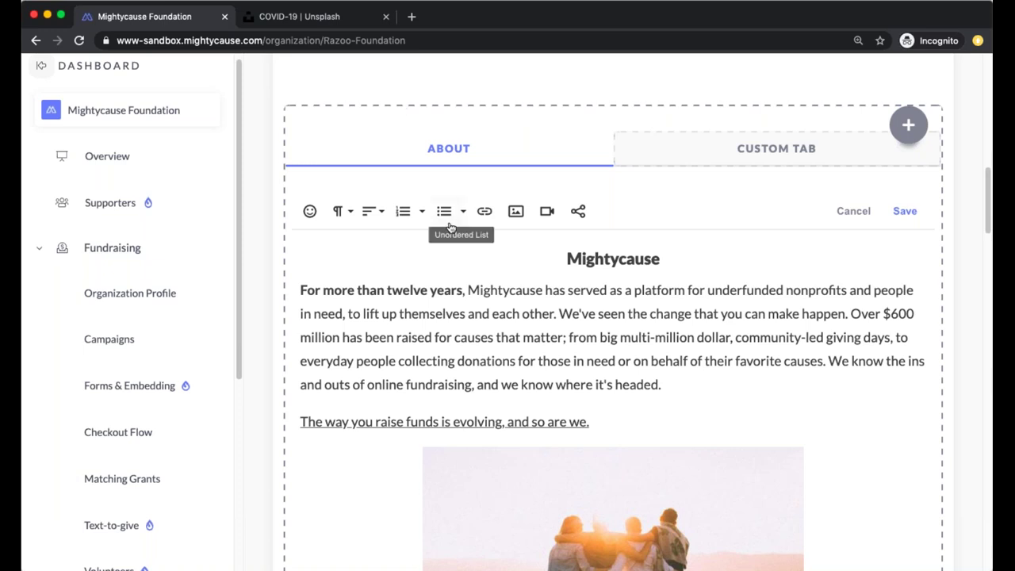
scroll(451, 216, down, 5)
scroll(450, 216, down, 2)
scroll(452, 214, up, 5)
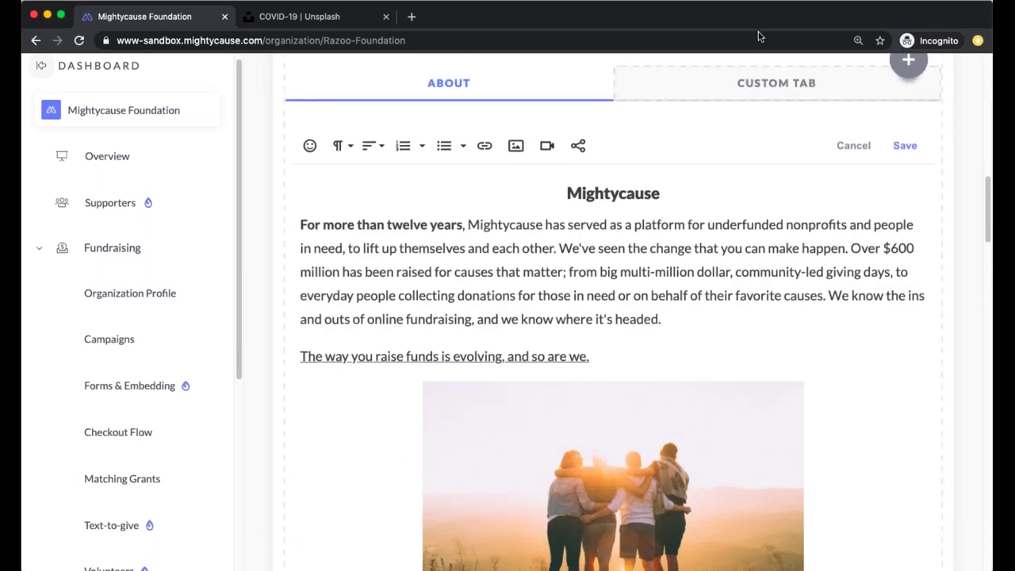
scroll(729, 158, up, 1)
scroll(721, 191, up, 2)
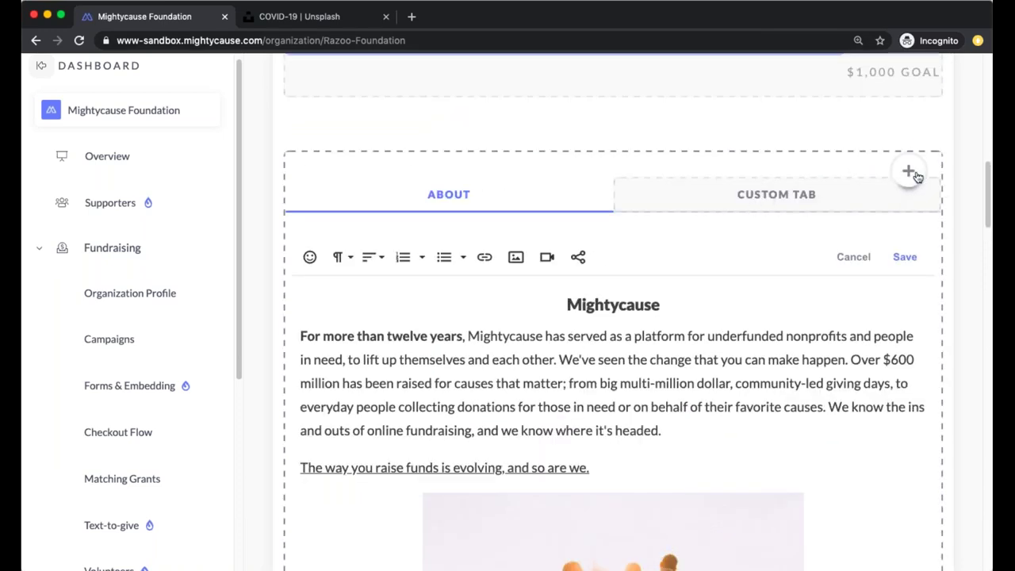
click(810, 199)
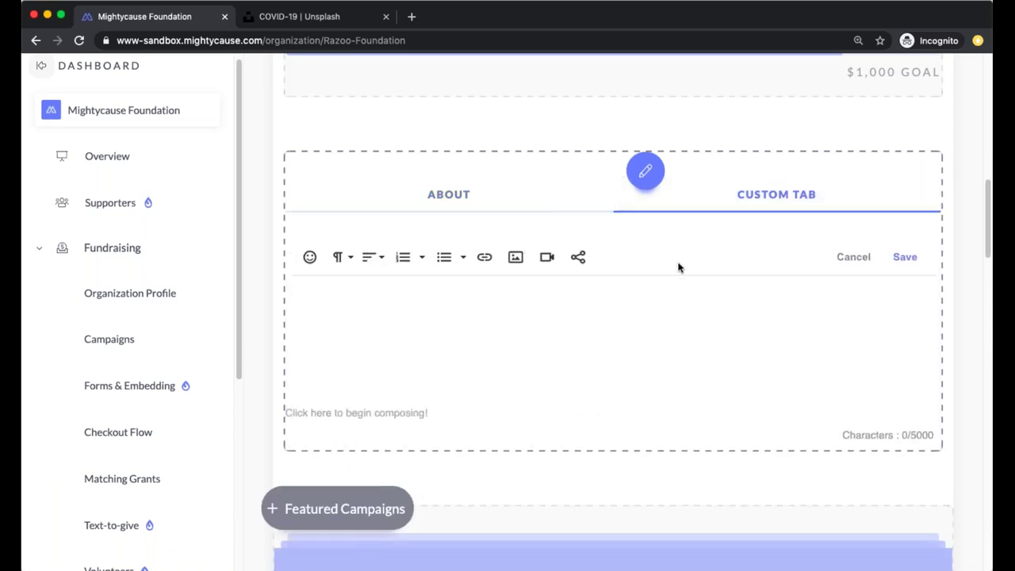
click(782, 196)
click(759, 290)
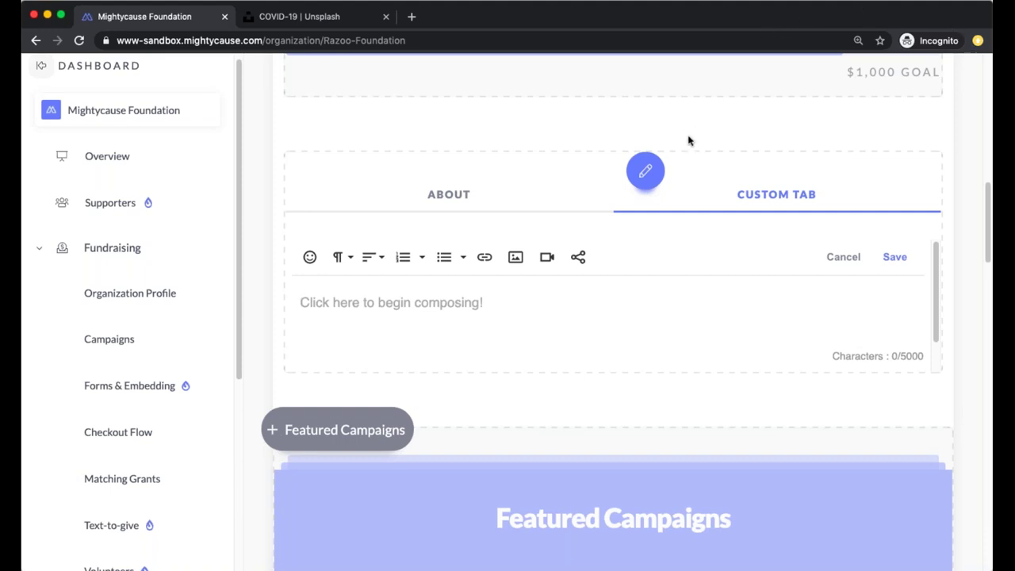
click(644, 174)
click(684, 240)
click(492, 200)
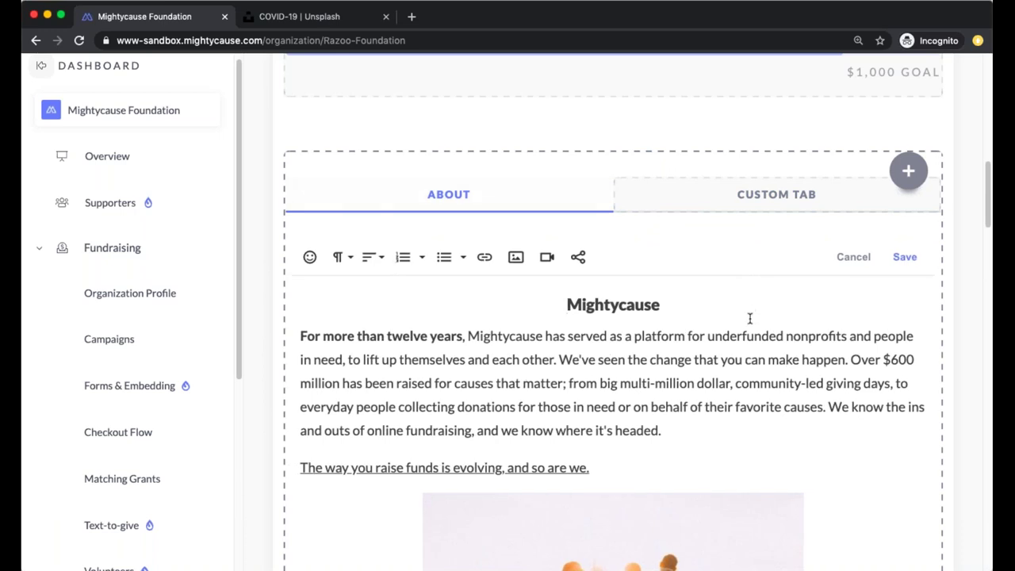
scroll(748, 356, down, 5)
scroll(634, 317, down, 5)
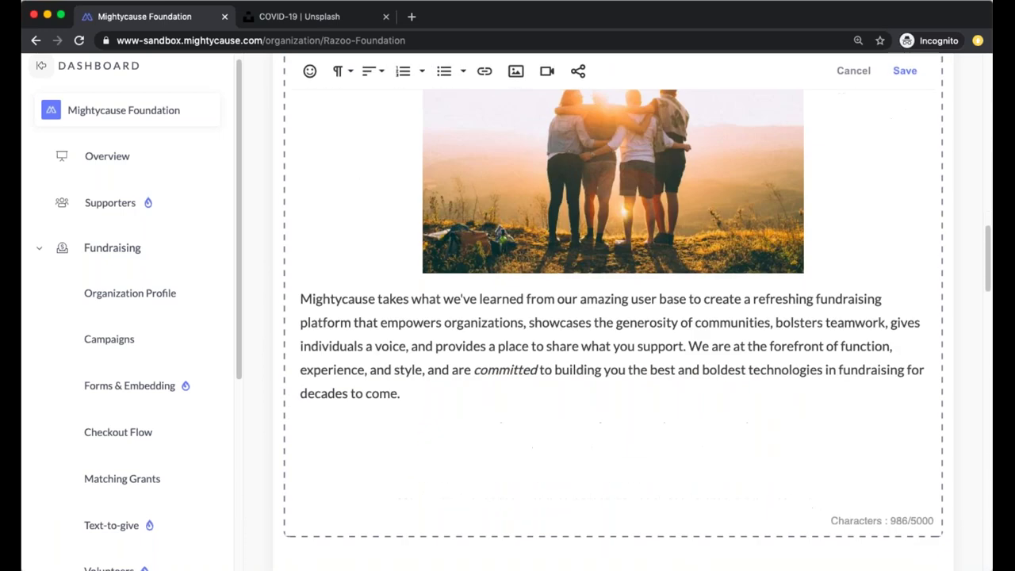
scroll(634, 317, up, 10)
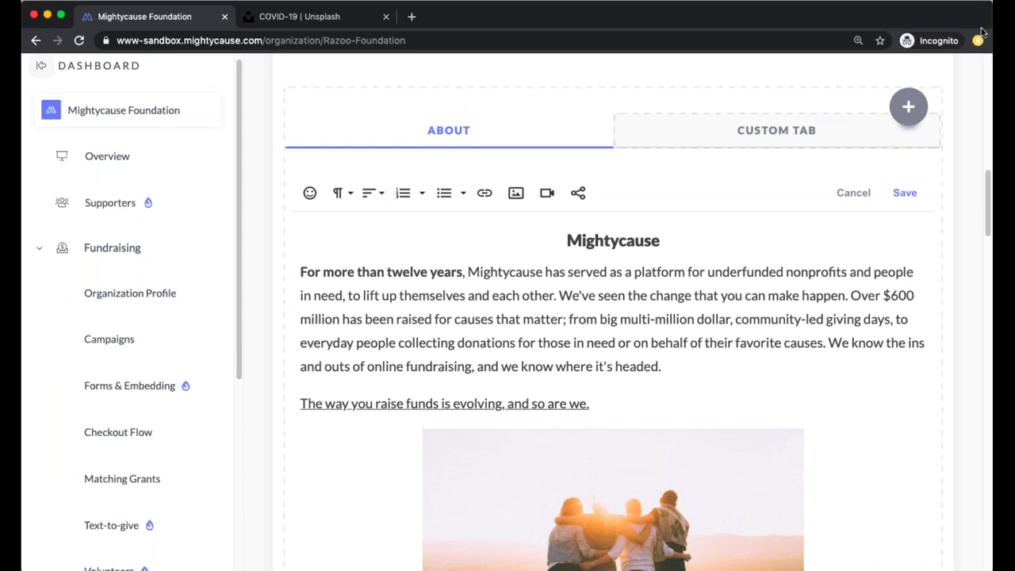
scroll(749, 242, up, 1)
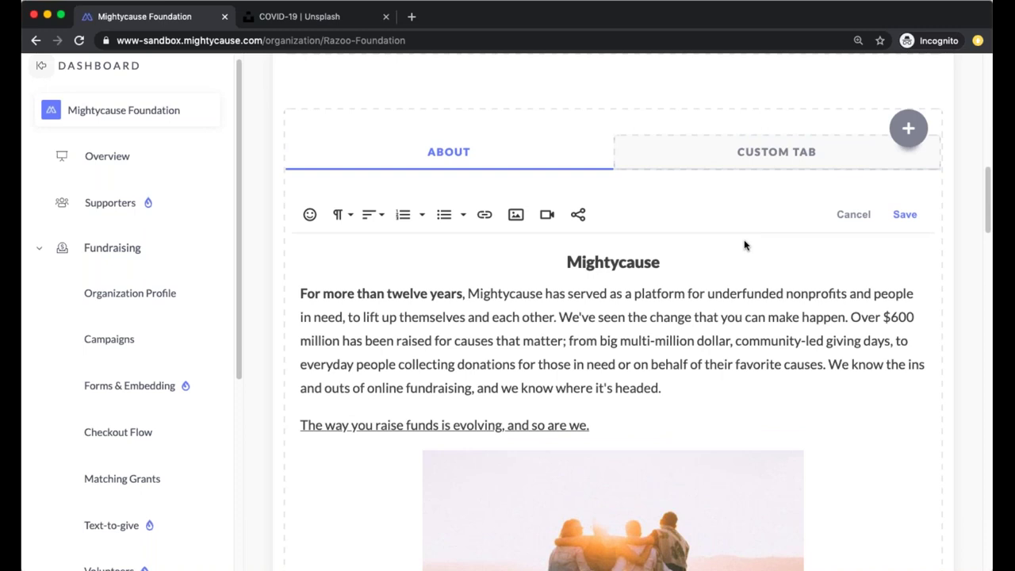
scroll(476, 285, up, 5)
scroll(476, 279, up, 12)
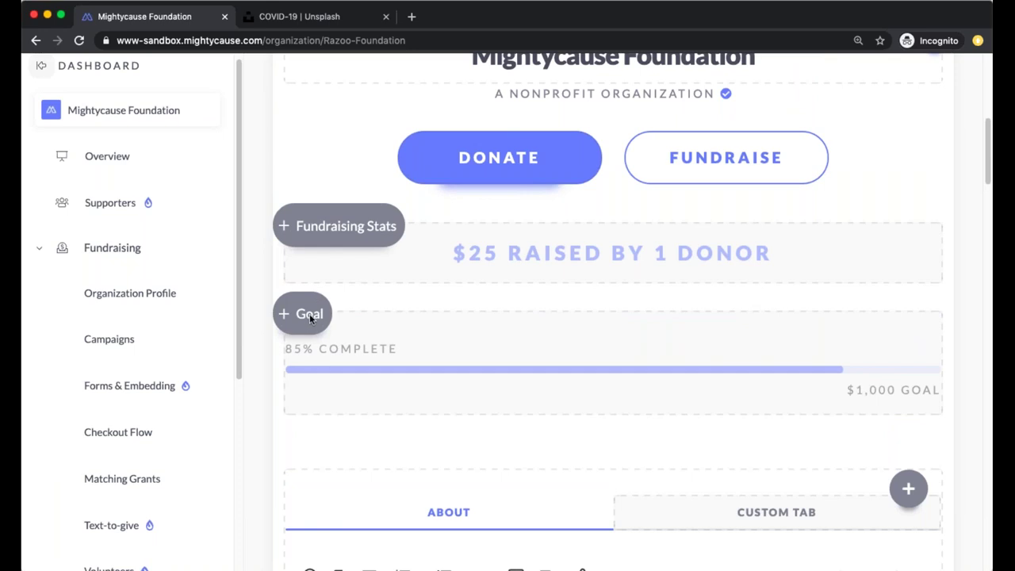
Add the Fundraising Stats block and open its settings panel
scroll(341, 286, up, 1)
click(290, 243)
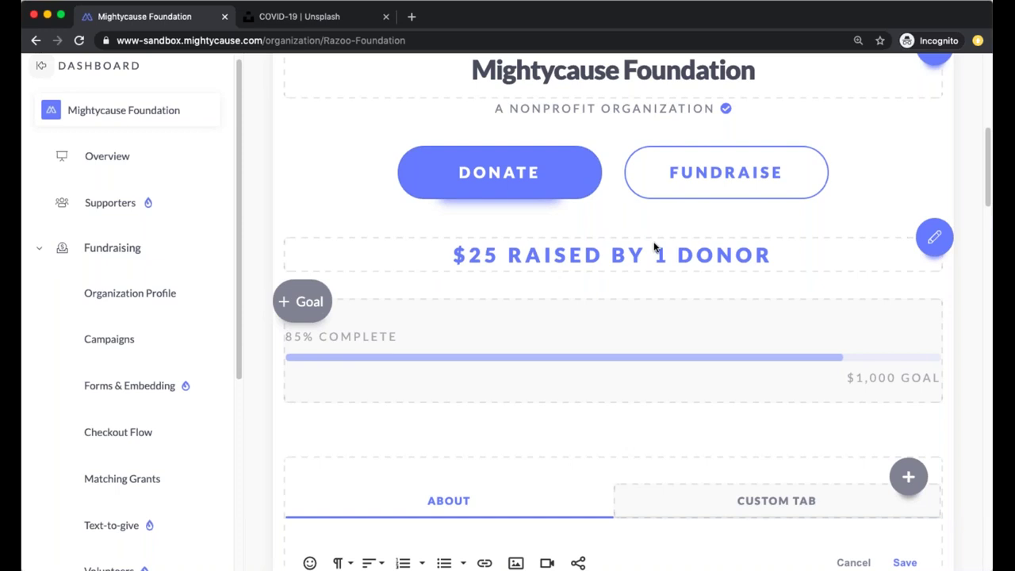
click(931, 246)
scroll(902, 285, down, 1)
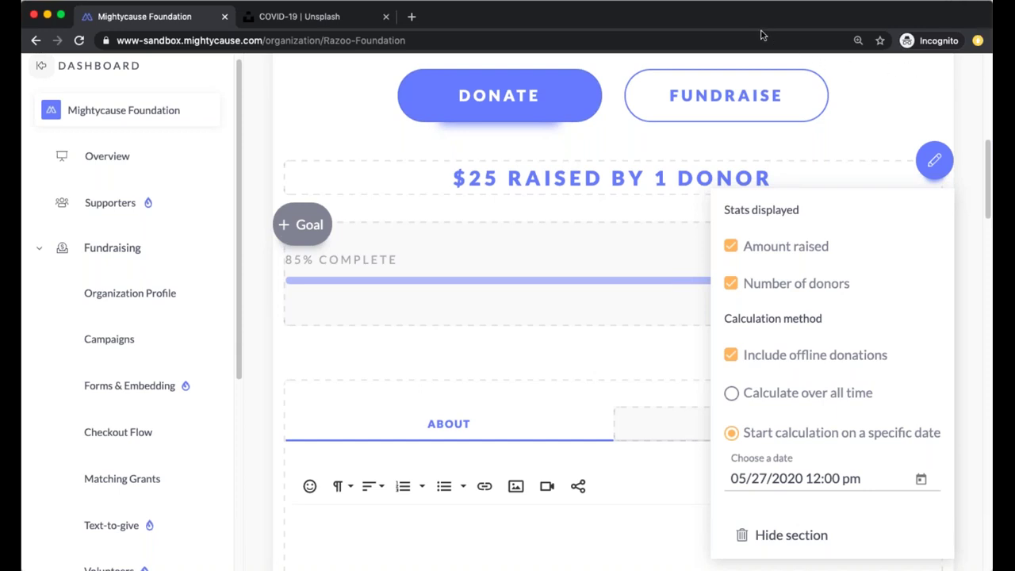
Hide the donor count, include offline donations, and calculate the total over all time
scroll(943, 221, down, 1)
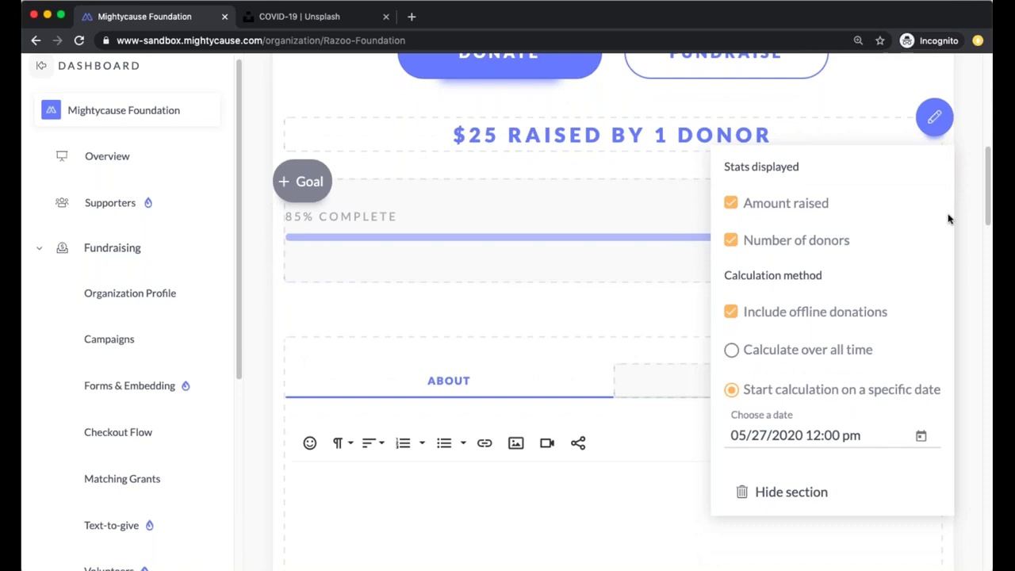
click(730, 241)
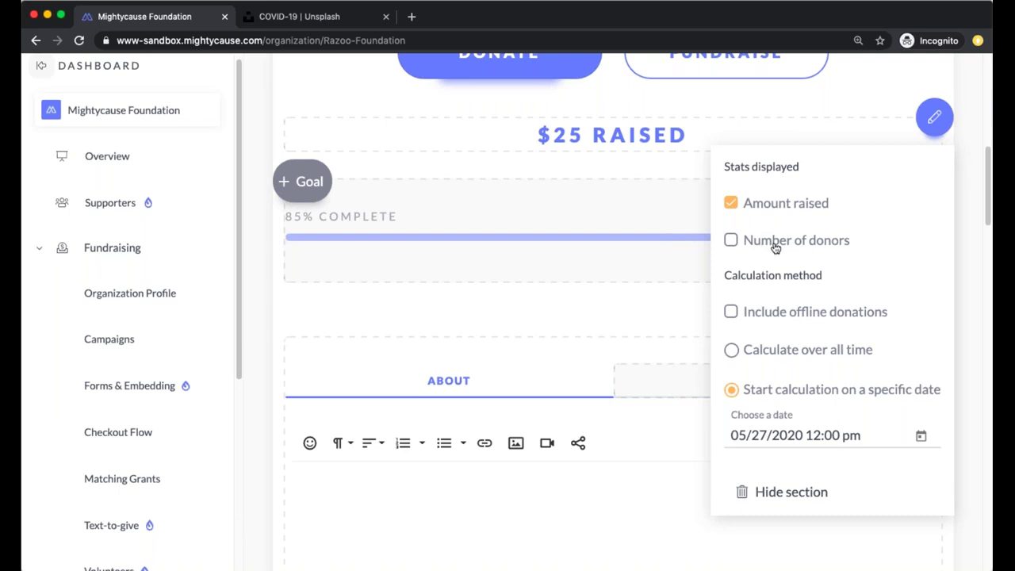
scroll(807, 266, down, 1)
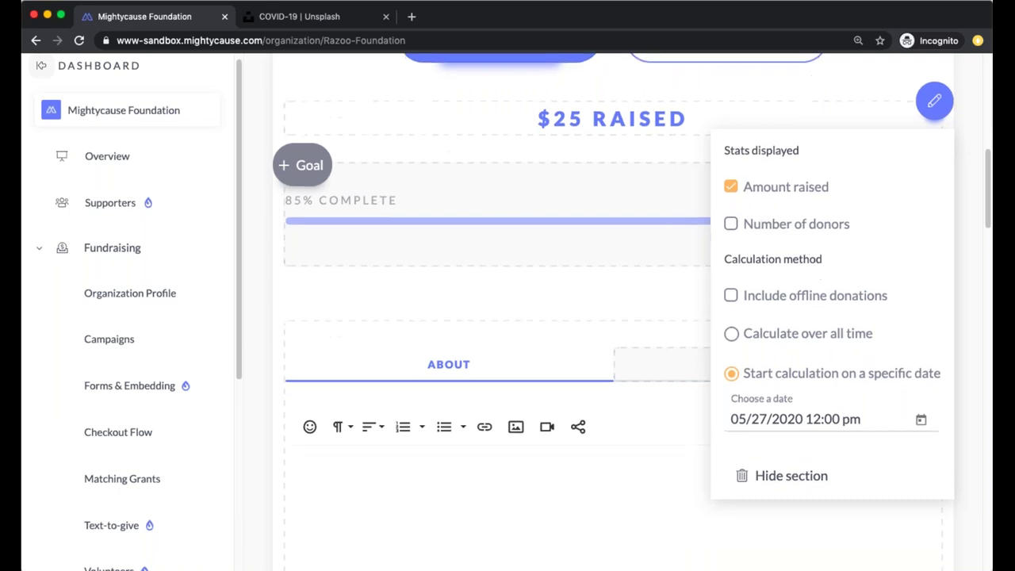
click(733, 294)
click(731, 333)
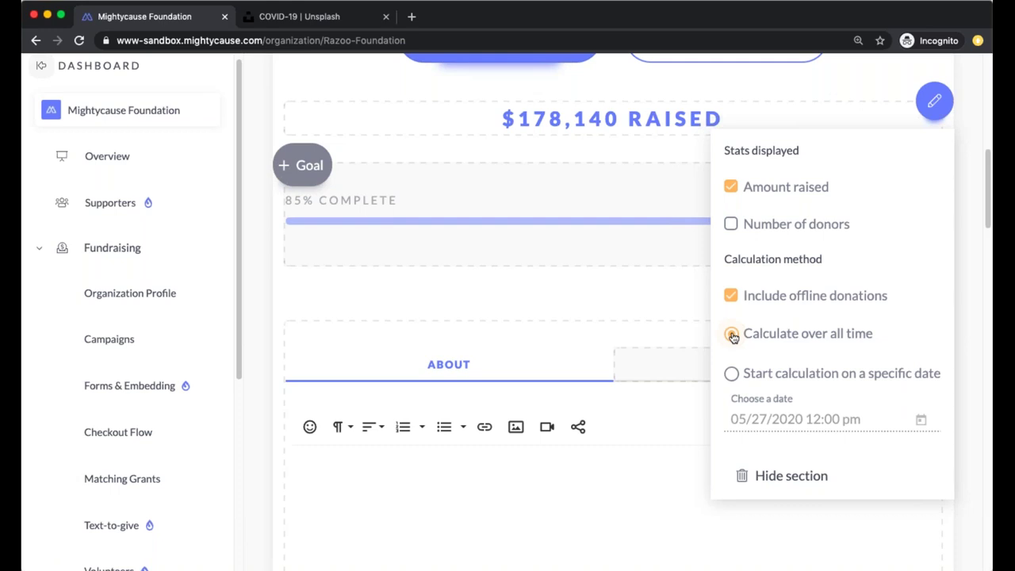
Set the stats calculation to start on 06/01/2020 at 12:00 pm, seconds 00
click(731, 373)
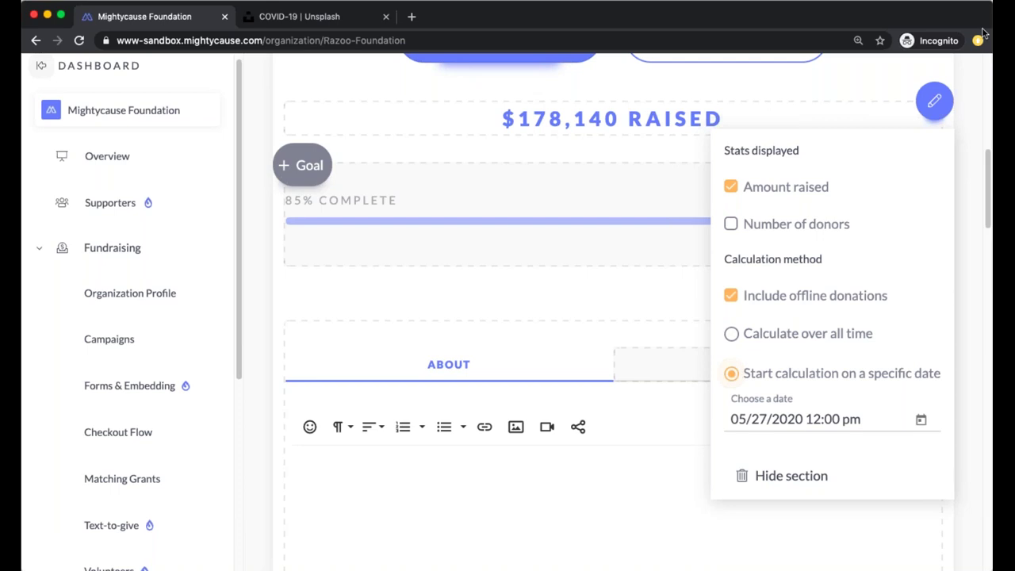
double_click(773, 419)
click(920, 420)
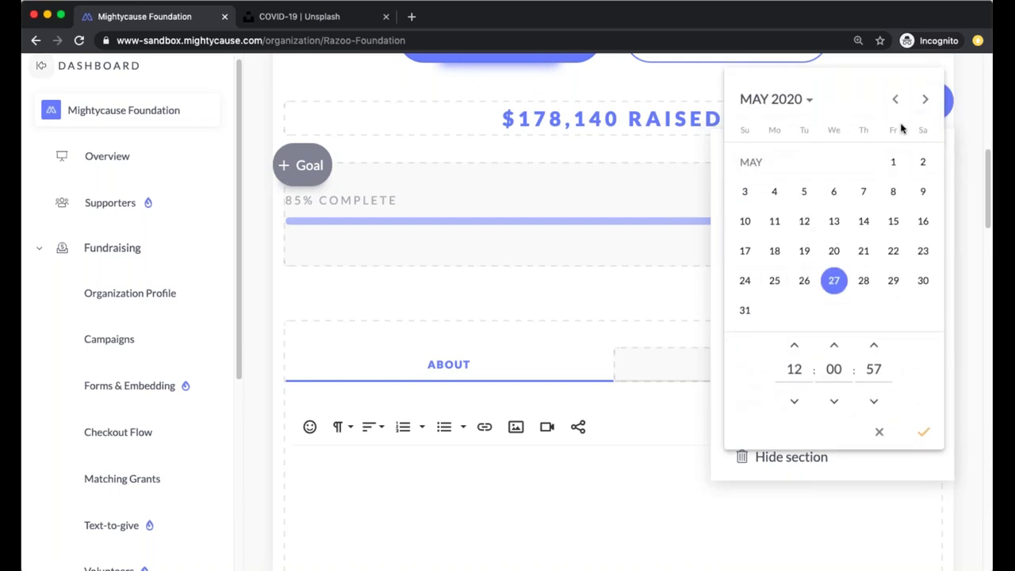
click(924, 99)
click(774, 192)
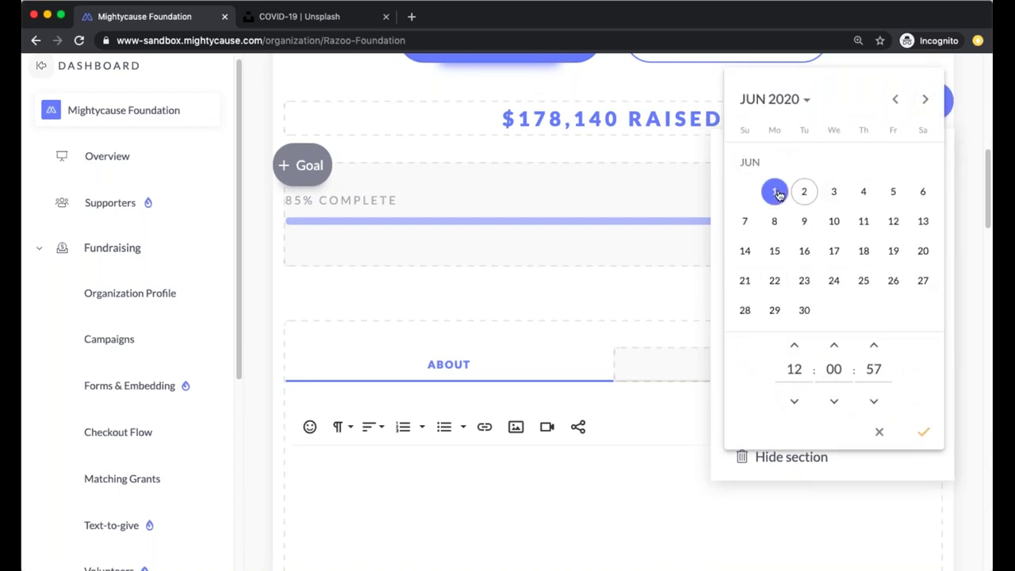
click(874, 370)
drag(878, 371, 867, 370)
text(00)
click(925, 435)
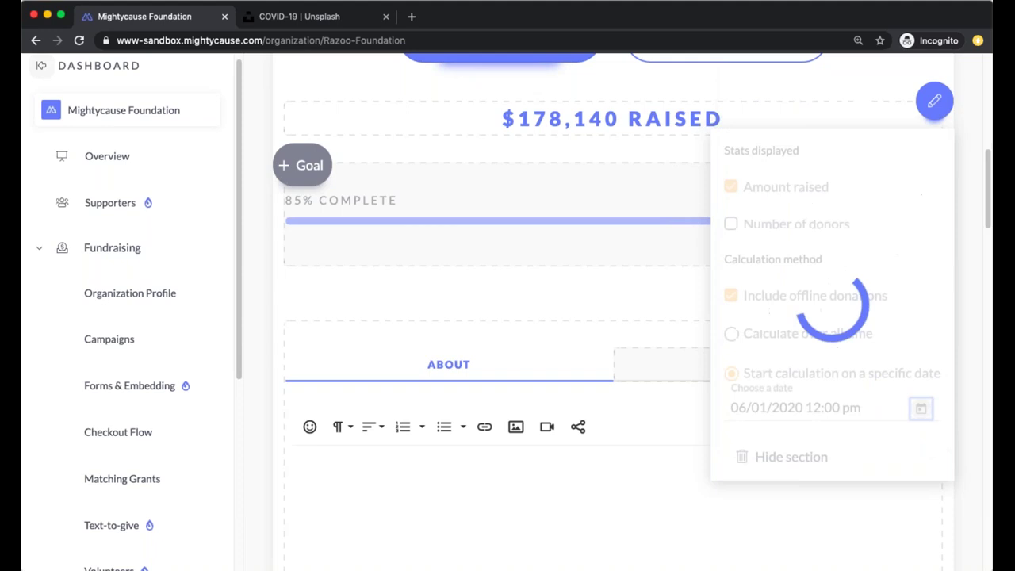
scroll(725, 139, up, 3)
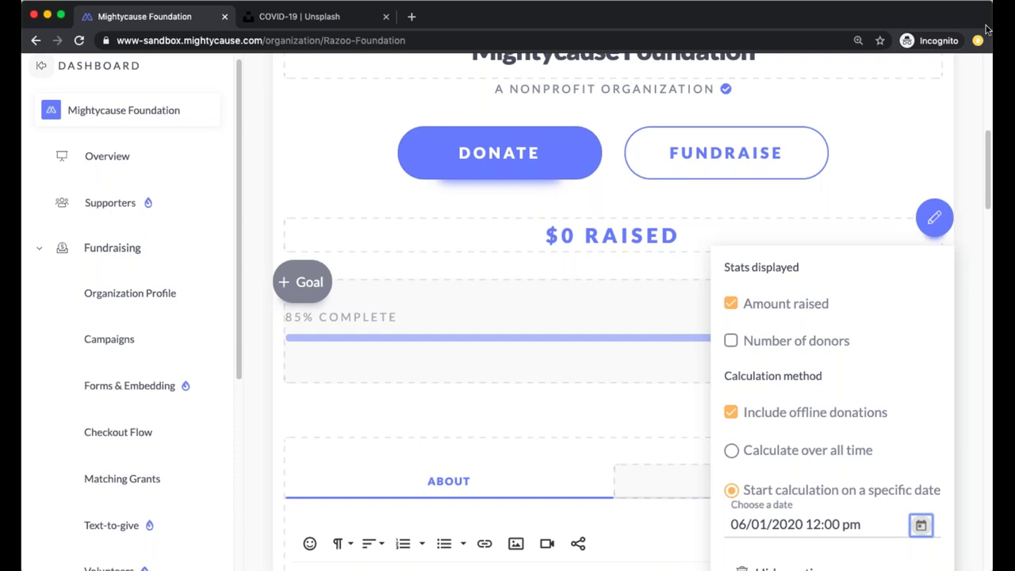
scroll(562, 297, down, 3)
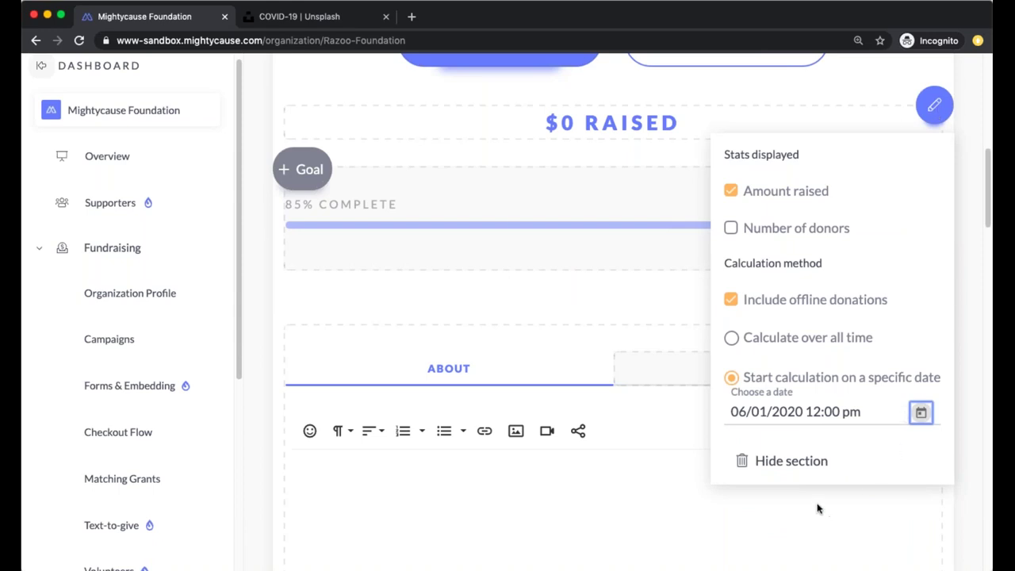
Add a Goal block and save its goal amount as $10,000
click(934, 106)
scroll(623, 266, up, 5)
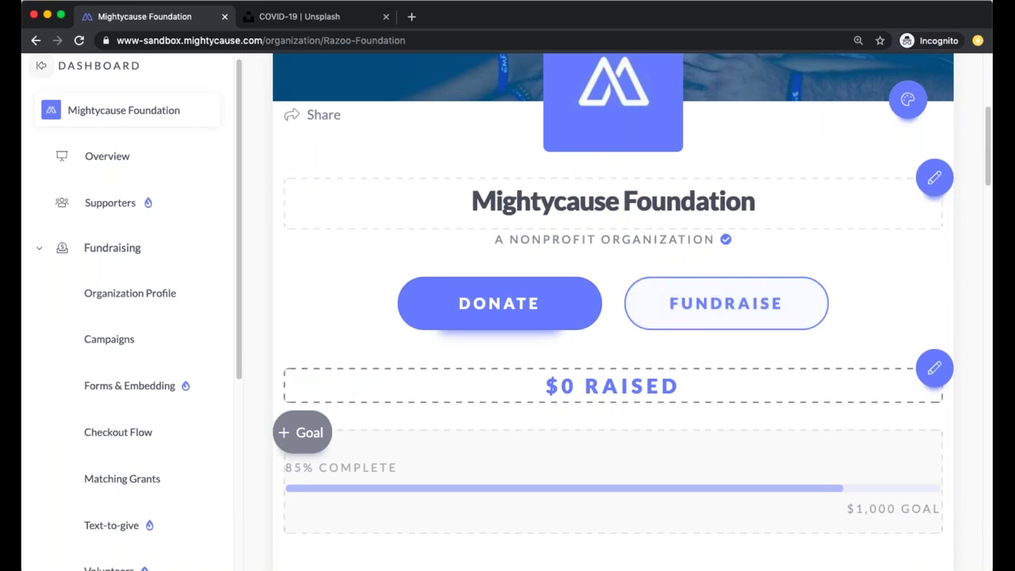
click(298, 444)
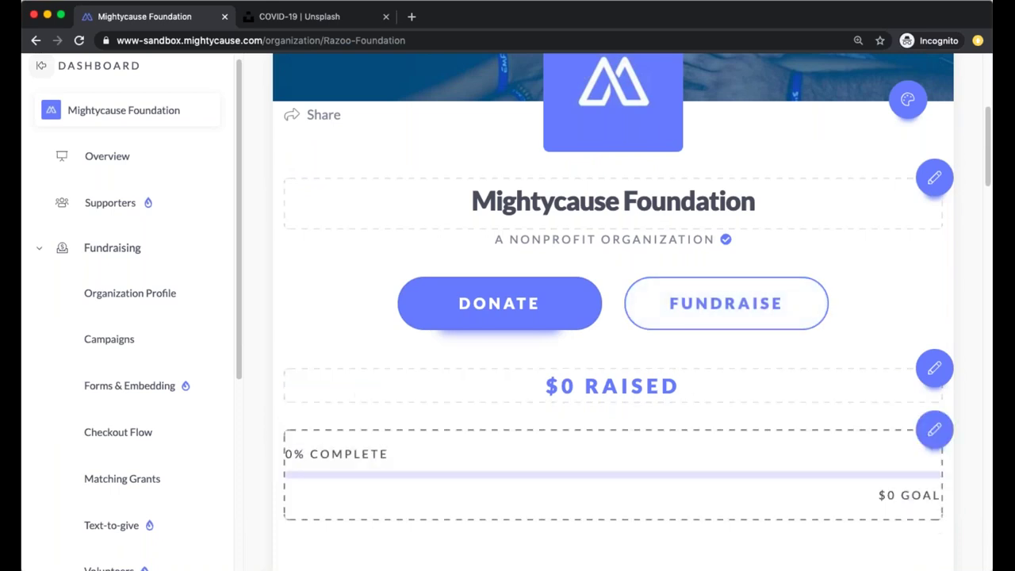
click(934, 429)
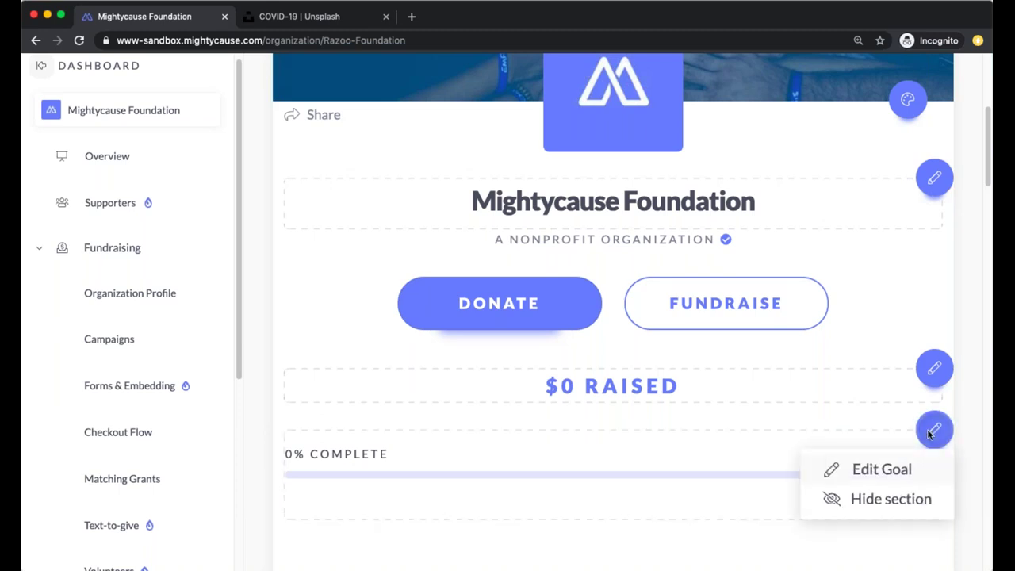
click(876, 469)
click(850, 334)
key(BackSpace)
text(1000000)
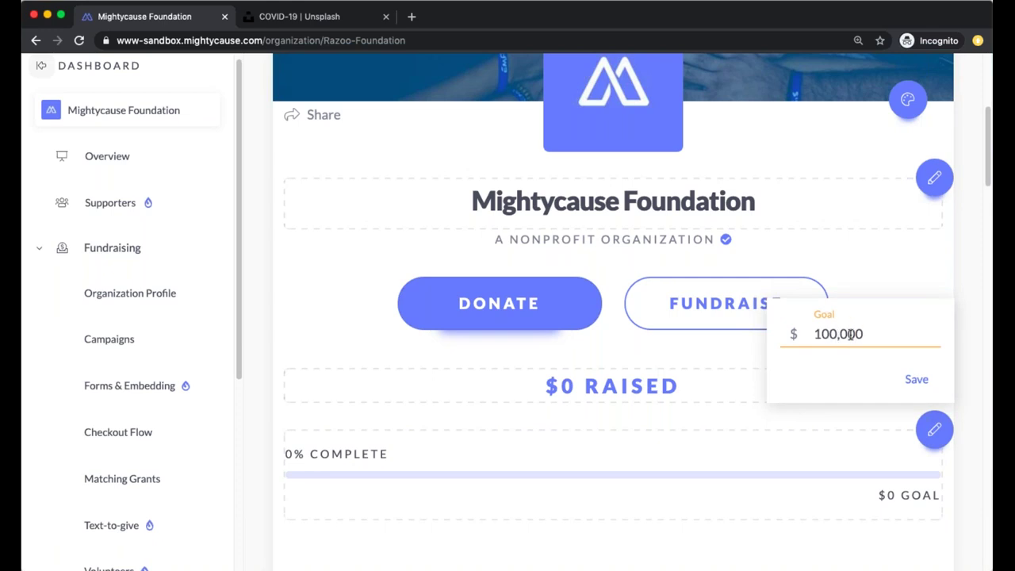
key(BackSpace)
click(920, 379)
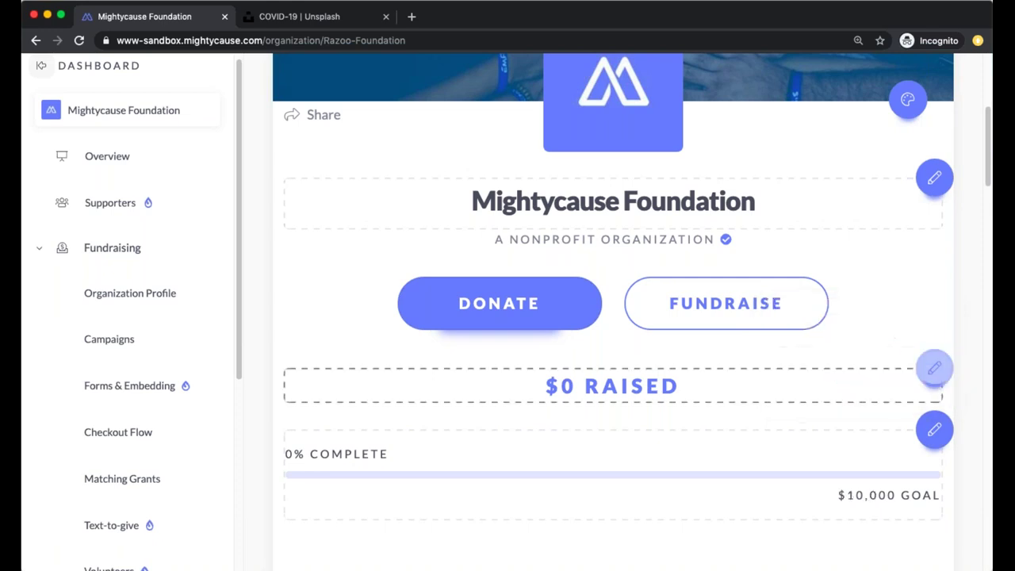
scroll(888, 357, down, 2)
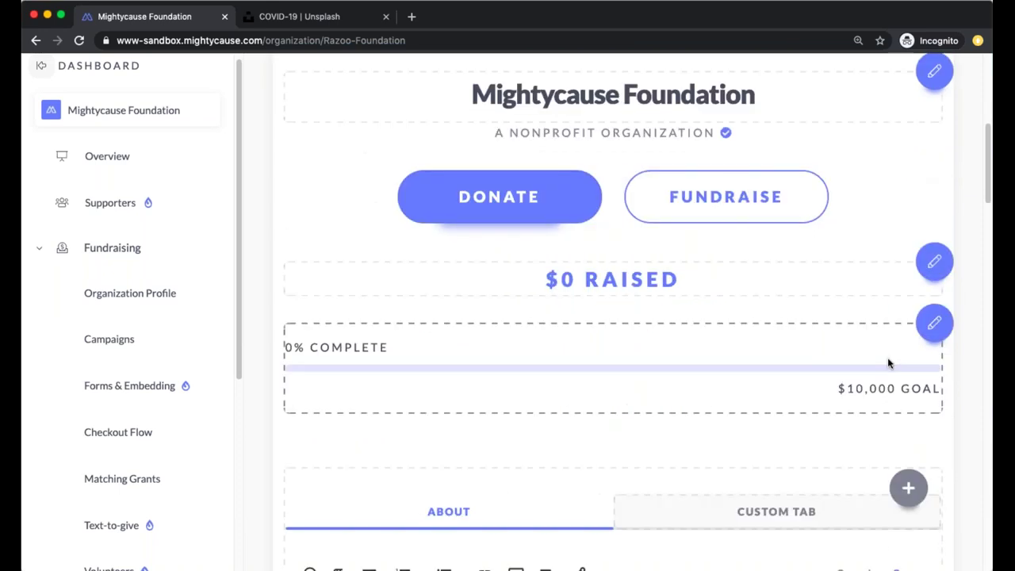
scroll(888, 363, up, 1)
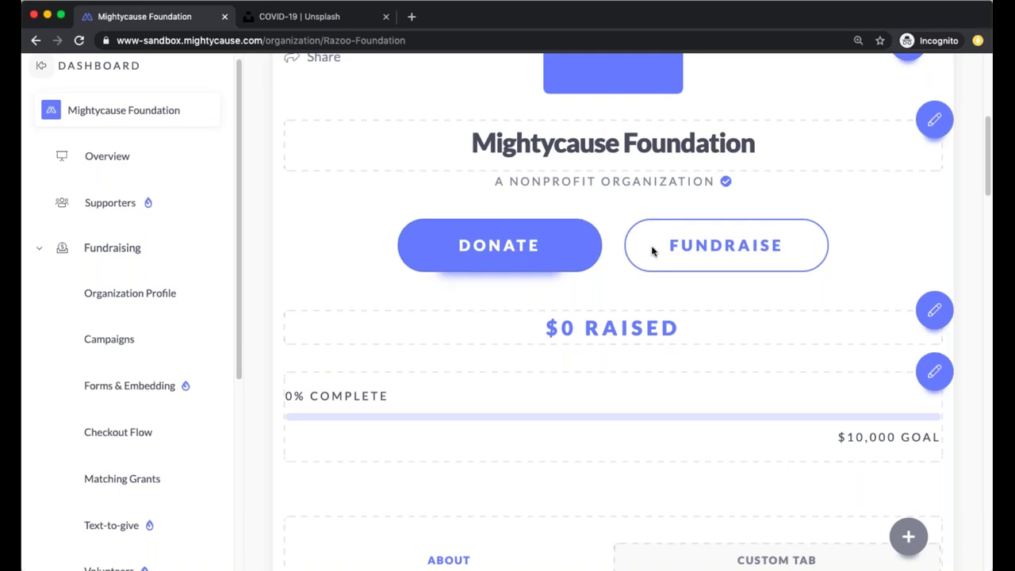
scroll(652, 251, down, 3)
scroll(653, 251, down, 2)
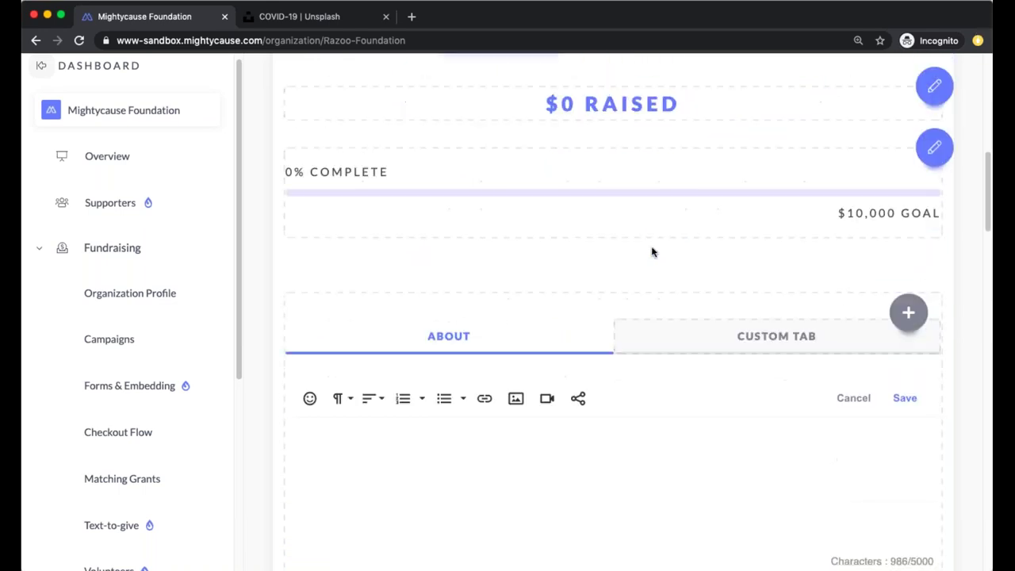
scroll(653, 251, up, 7)
scroll(653, 251, down, 3)
scroll(652, 252, down, 1)
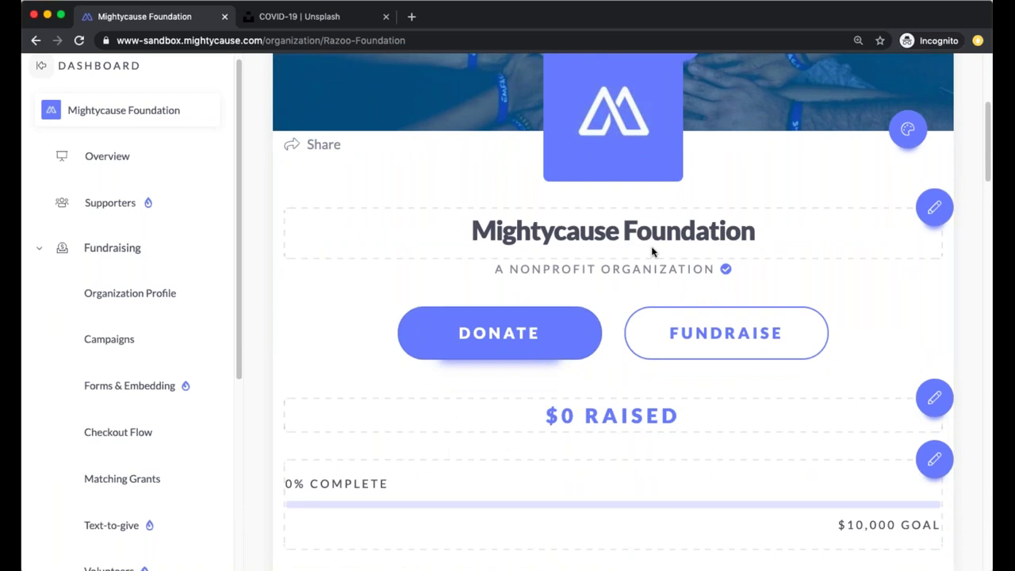
scroll(571, 307, down, 8)
scroll(571, 308, down, 1)
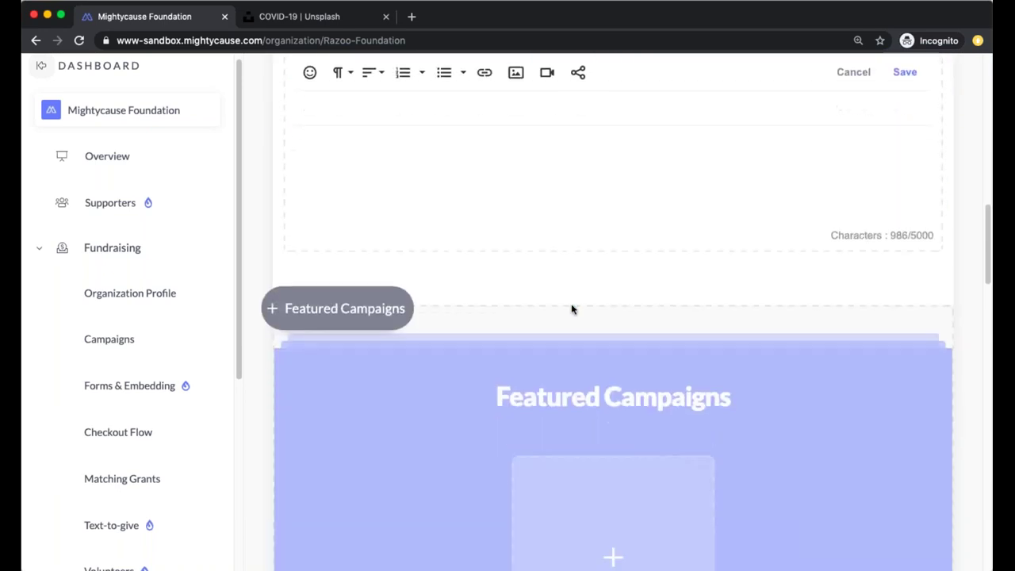
scroll(571, 308, down, 7)
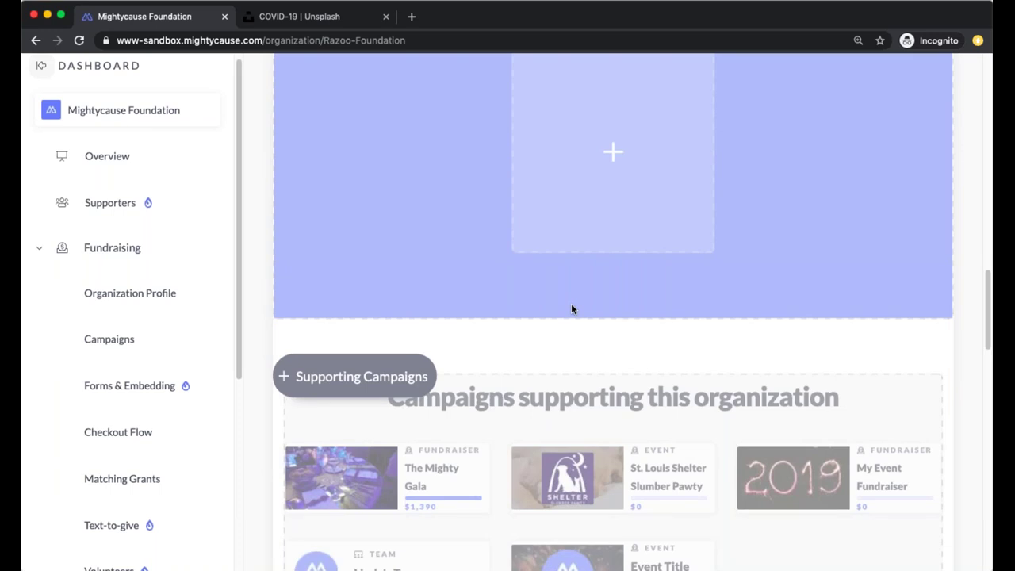
scroll(571, 309, down, 9)
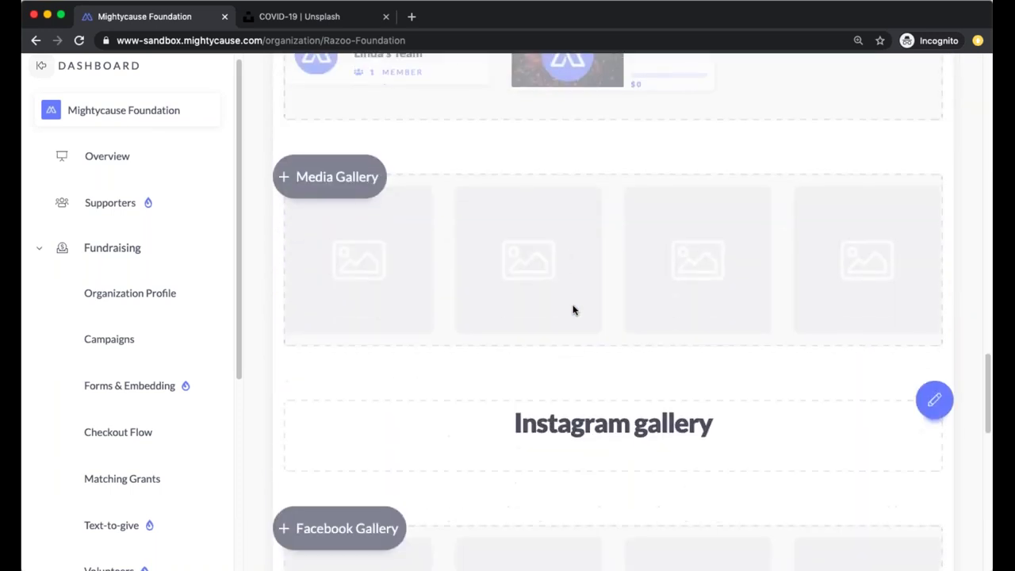
scroll(573, 309, up, 2)
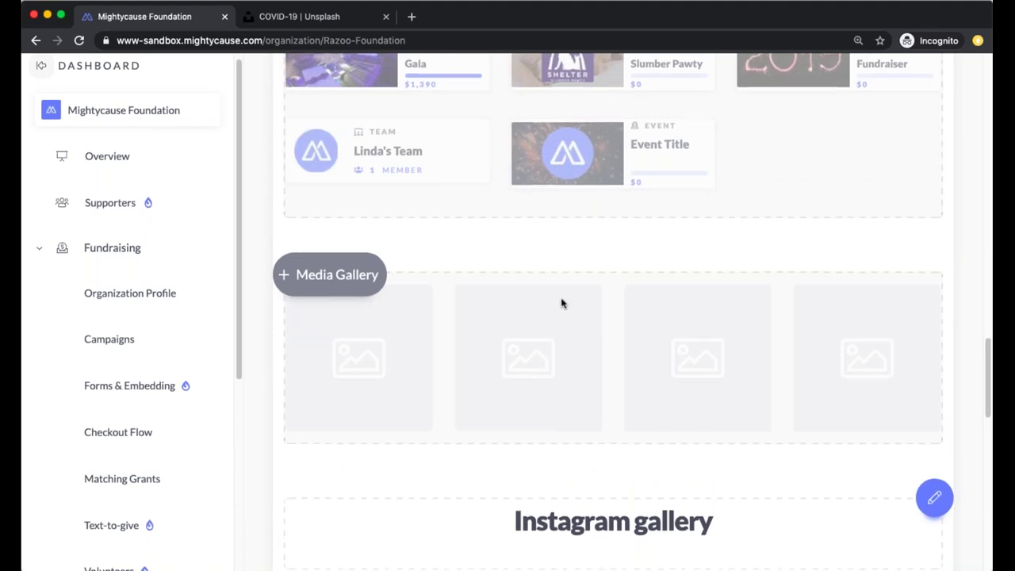
scroll(561, 303, down, 2)
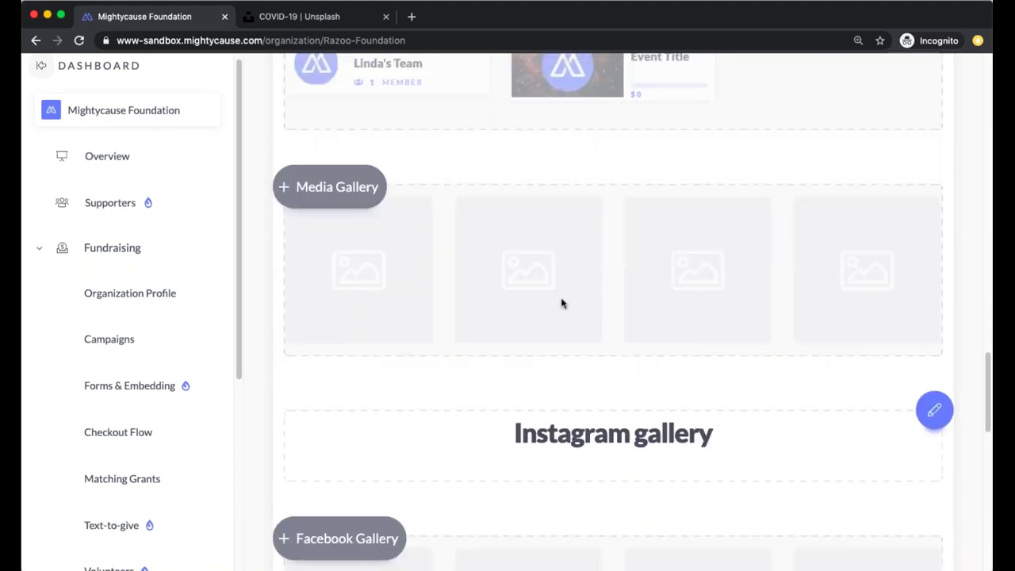
Add a Media Gallery section, then scroll down to Organization Information
click(283, 191)
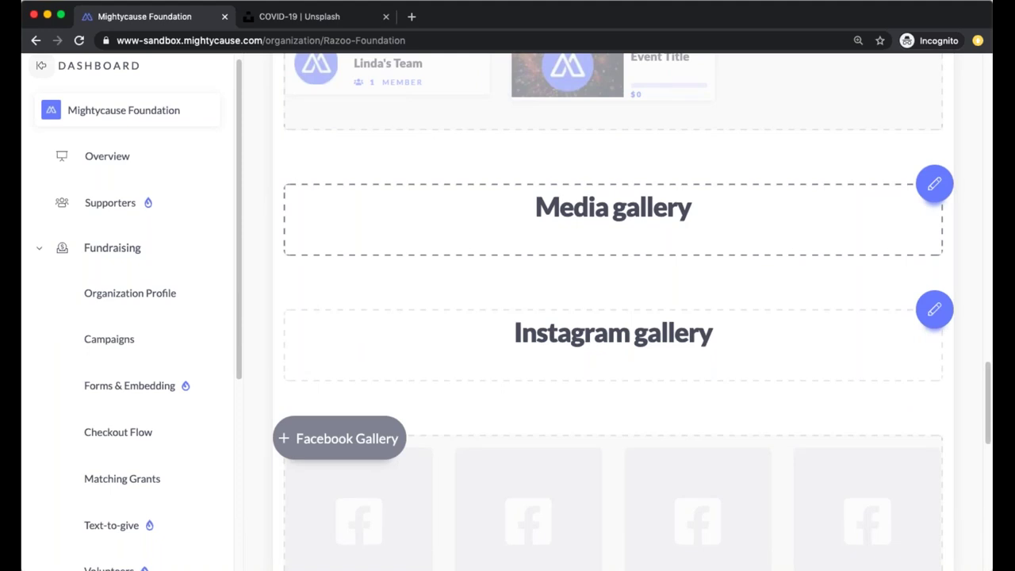
scroll(412, 287, down, 3)
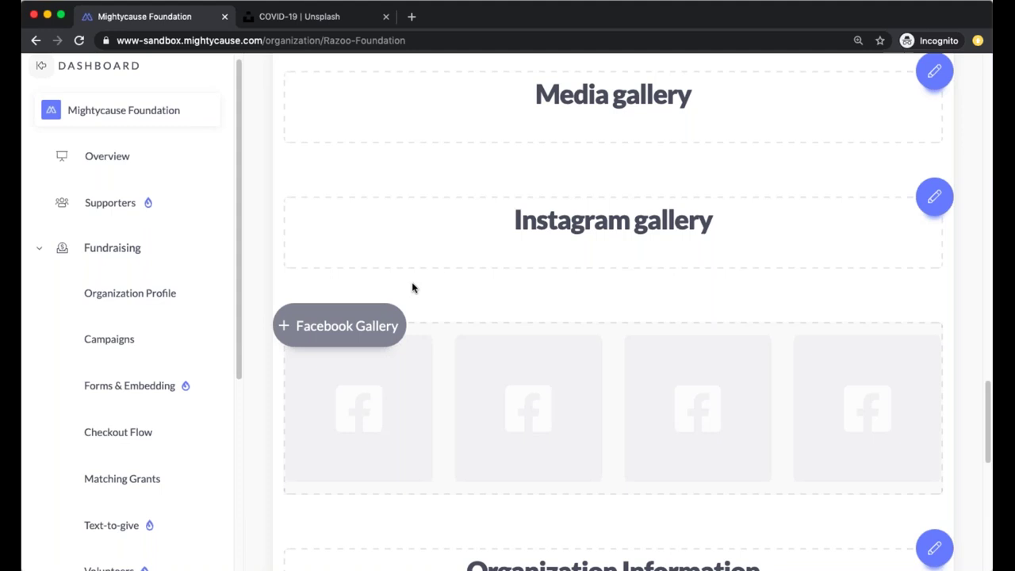
scroll(412, 286, down, 5)
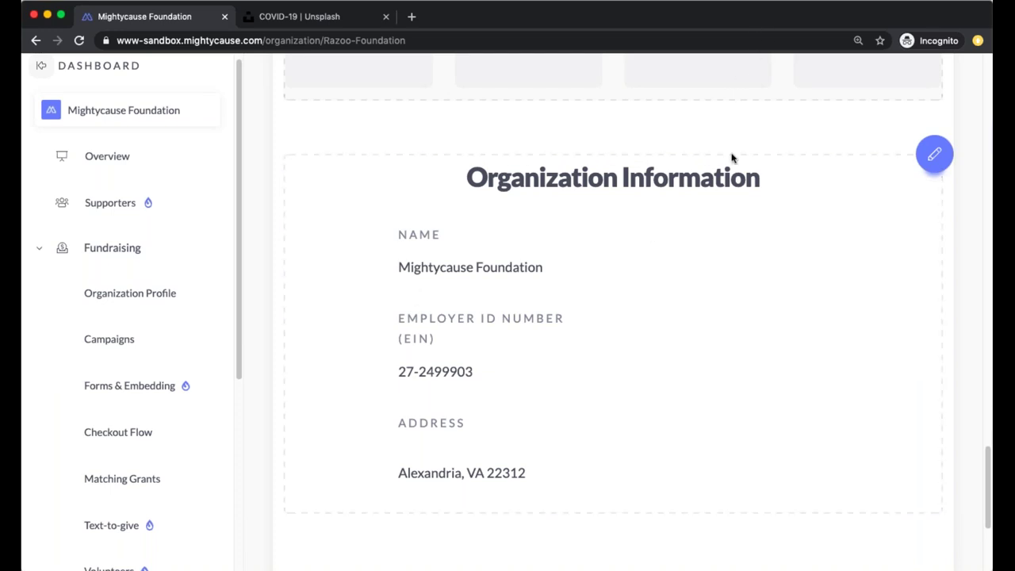
Edit Organization Information, proceeding past the Leaving Organization Profile prompt to the Organization Info editor
click(935, 151)
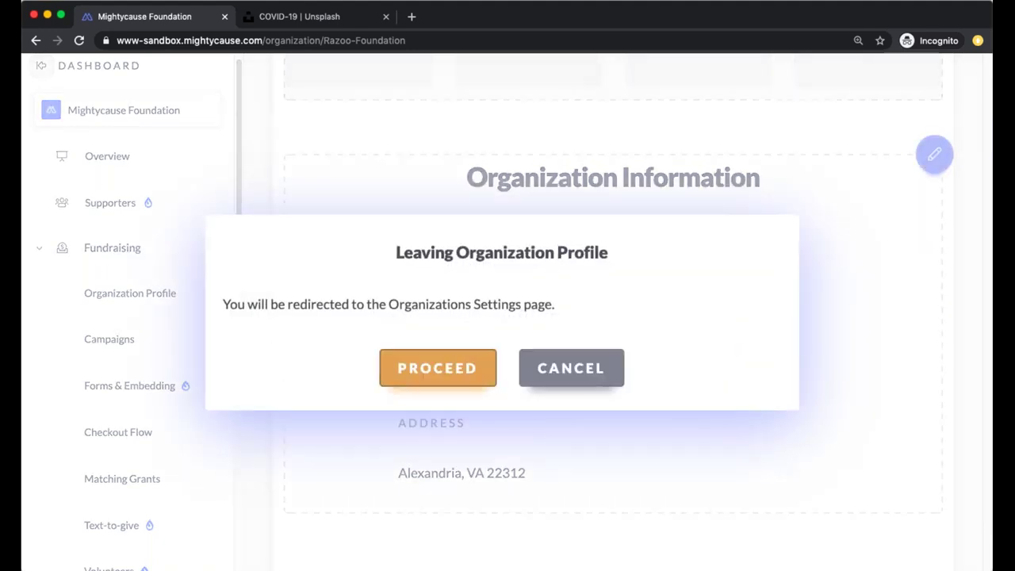
click(479, 379)
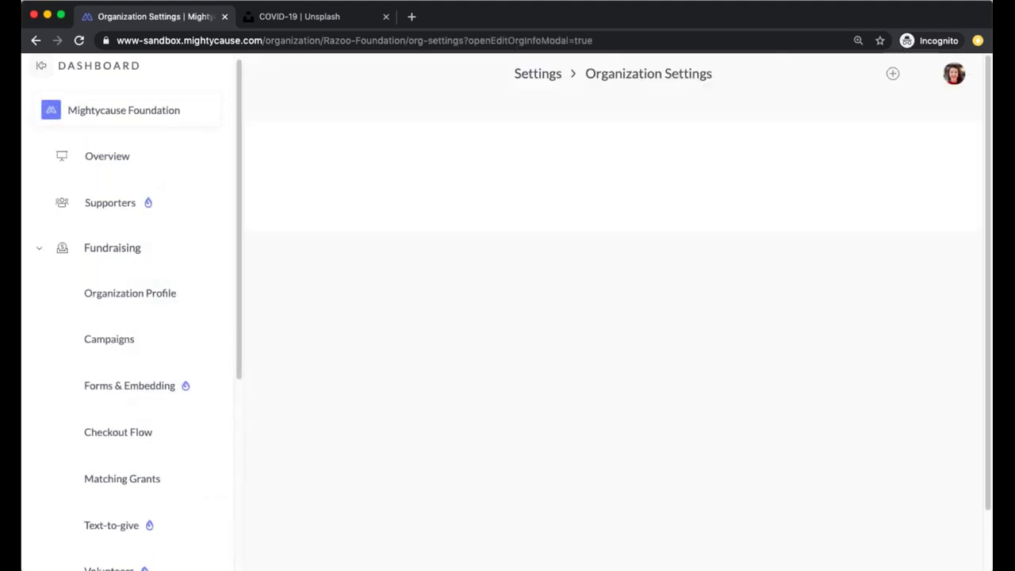
scroll(483, 367, down, 1)
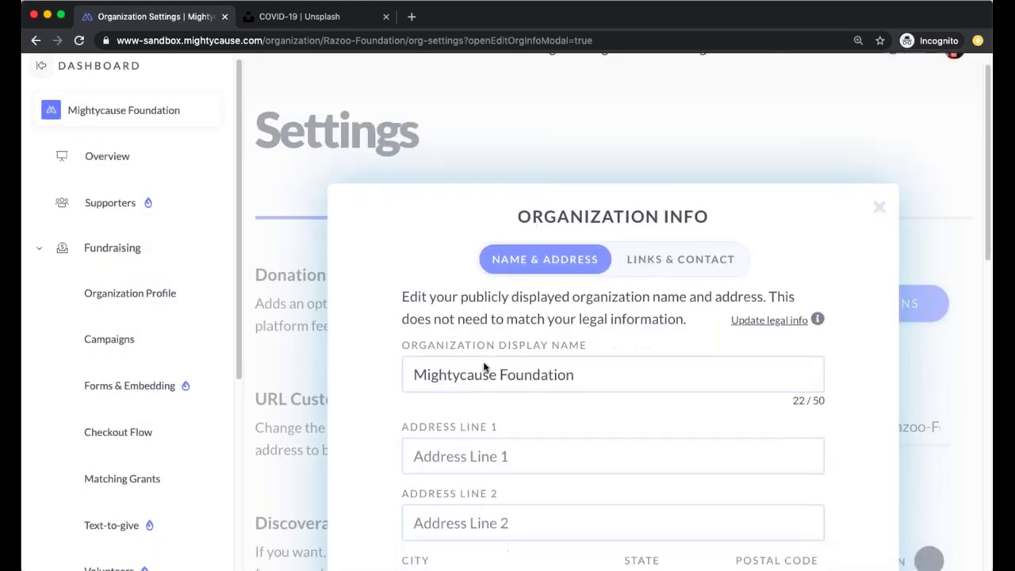
scroll(483, 366, down, 3)
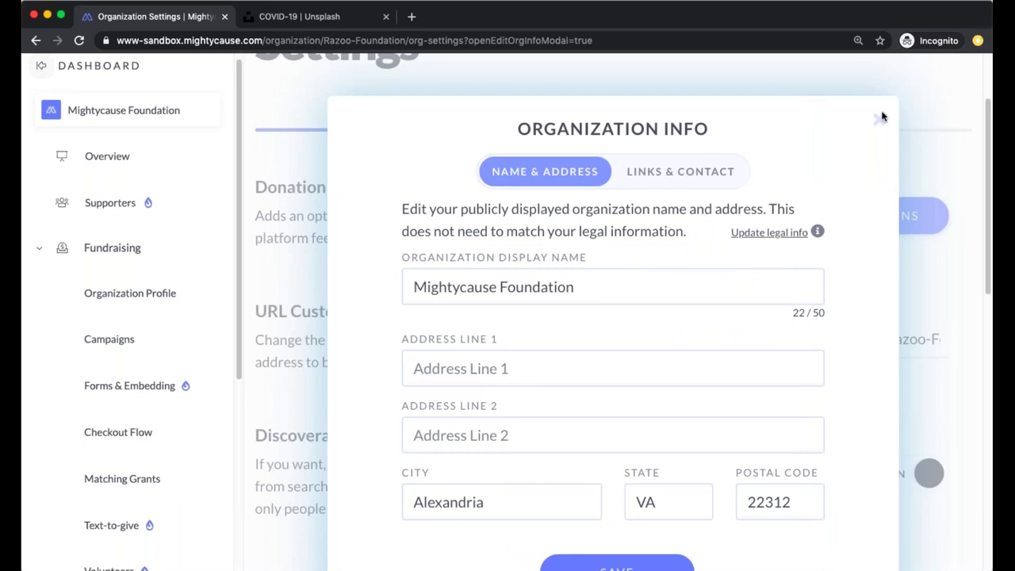
scroll(880, 118, down, 2)
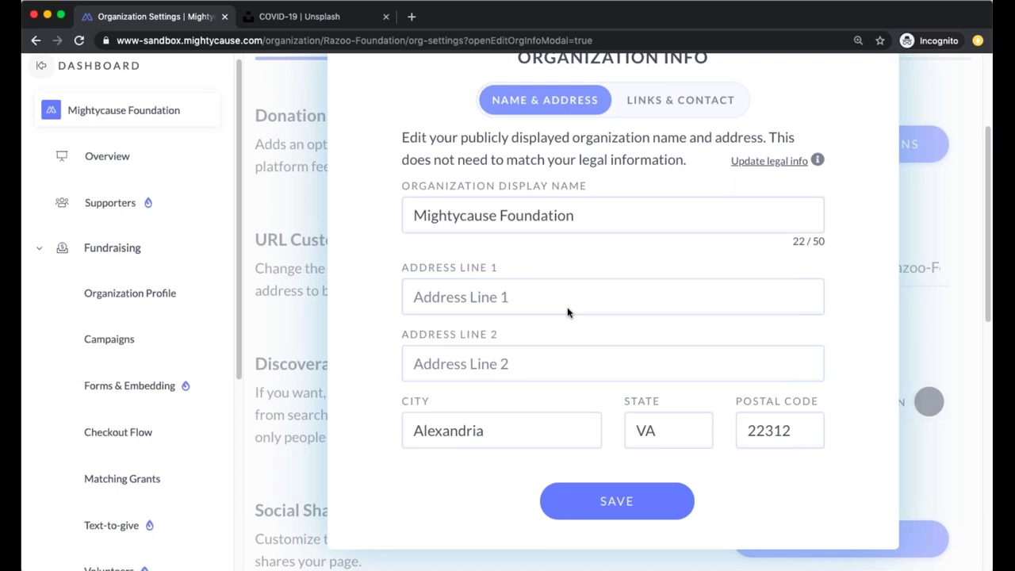
scroll(649, 121, up, 1)
click(650, 118)
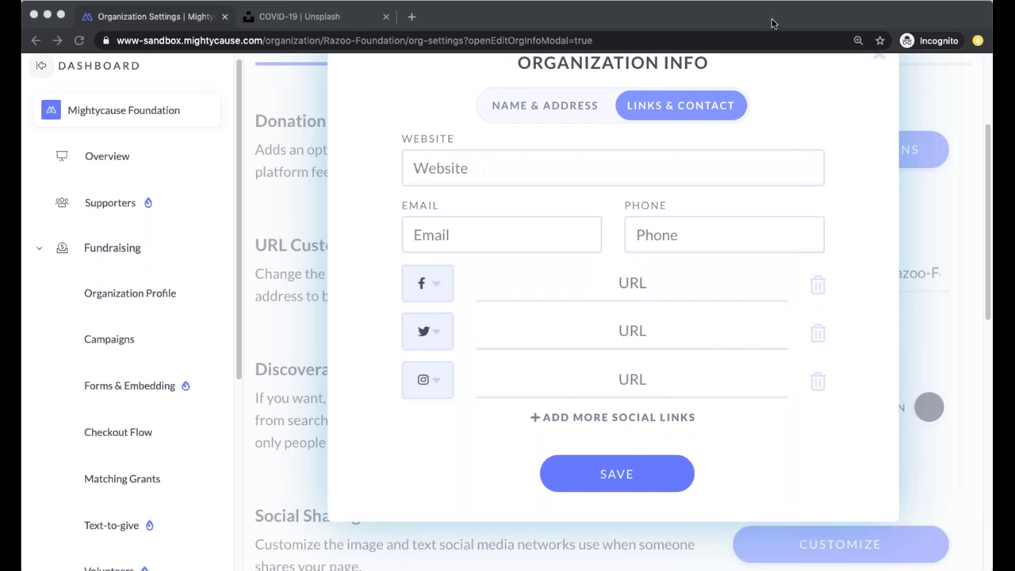
click(553, 168)
text(https://www.mightycause.com/)
click(528, 238)
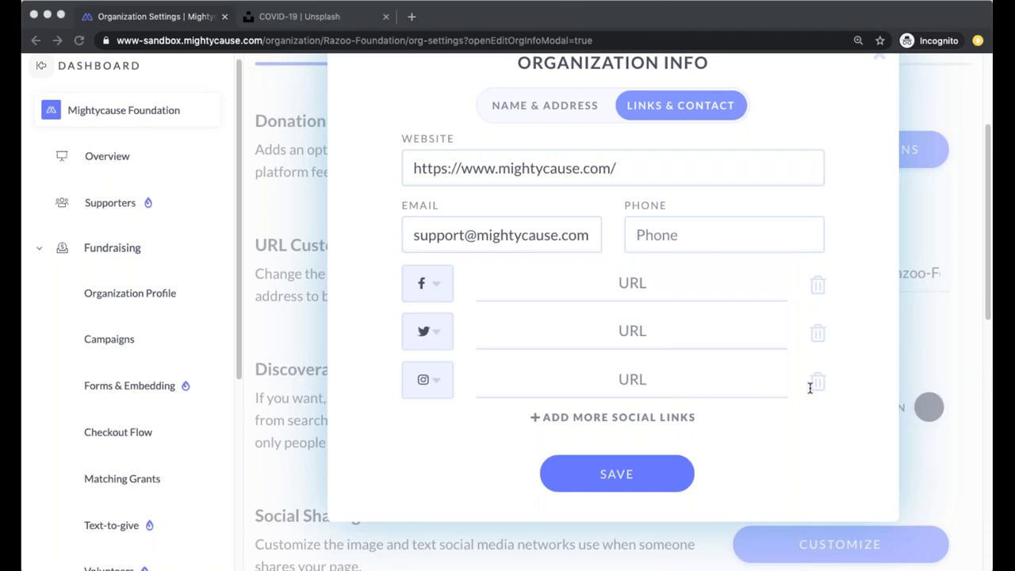
click(607, 282)
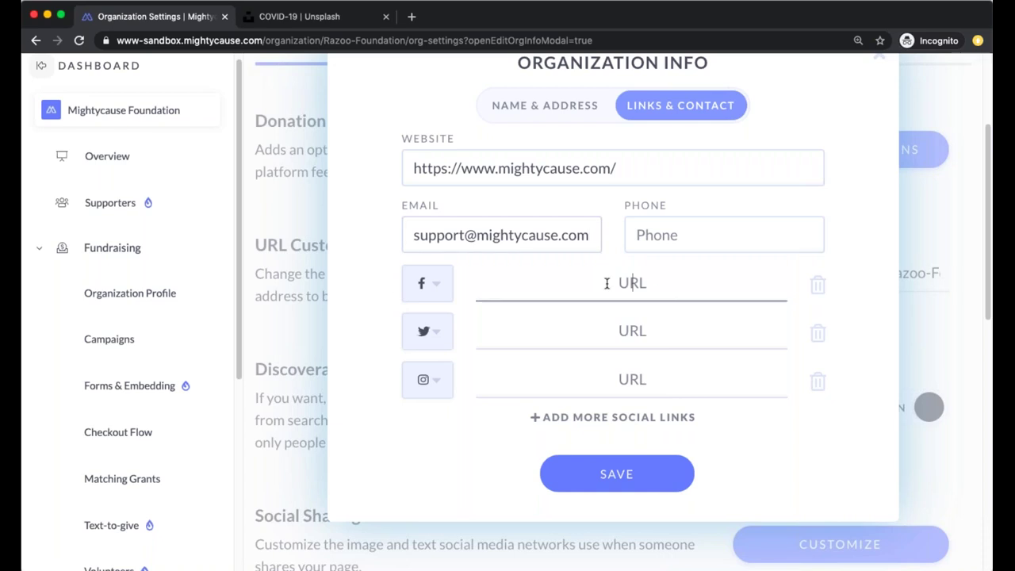
text(https://www.facebook.com/Mightycause/)
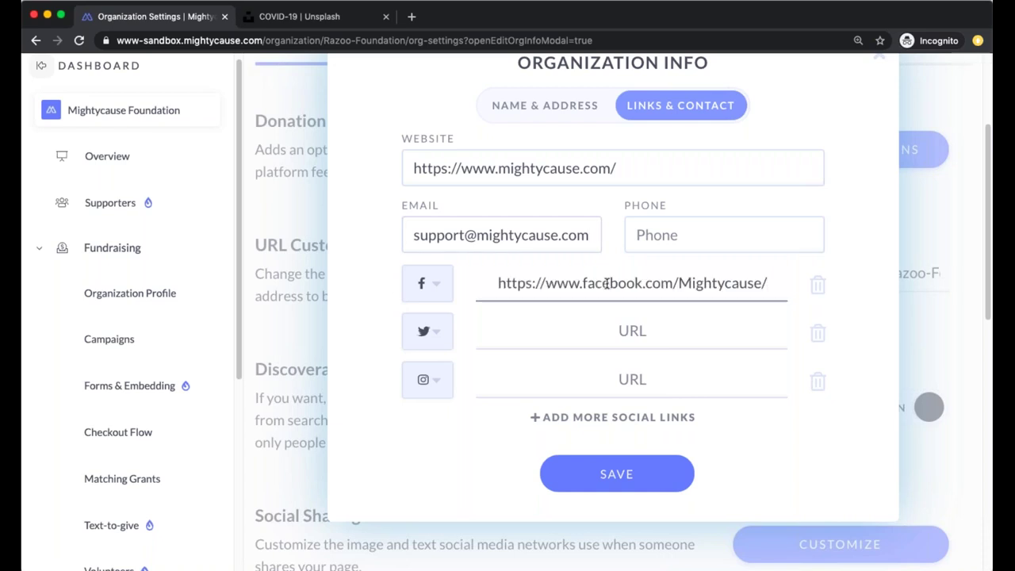
click(648, 472)
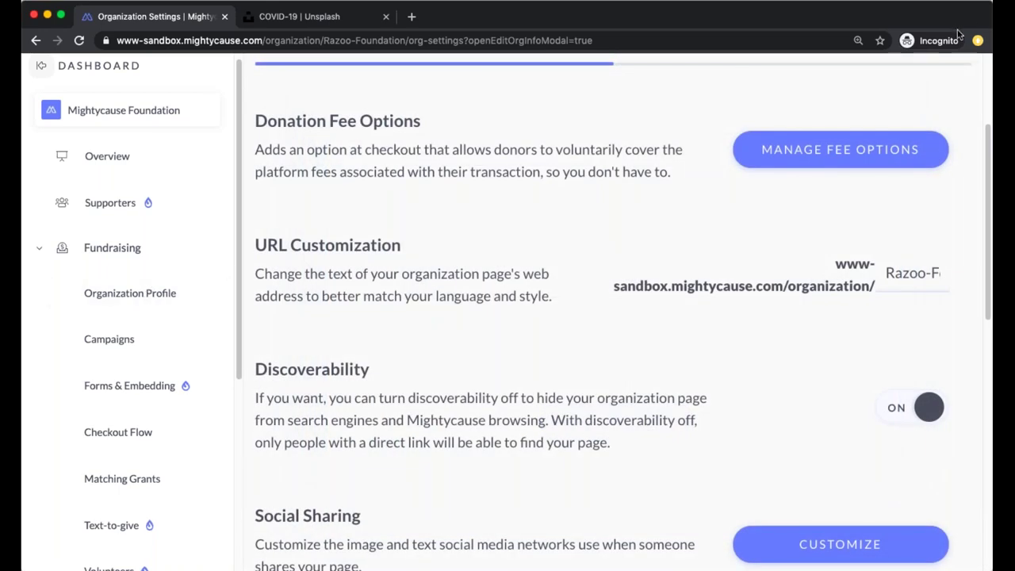
Return to the organization profile and reload it to display the new contact details
click(132, 295)
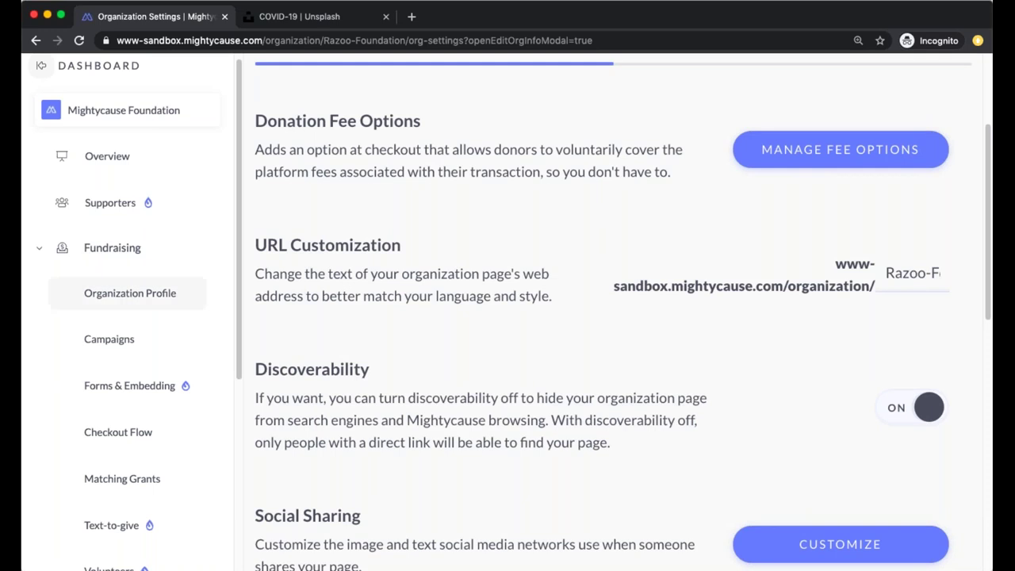
scroll(539, 360, down, 10)
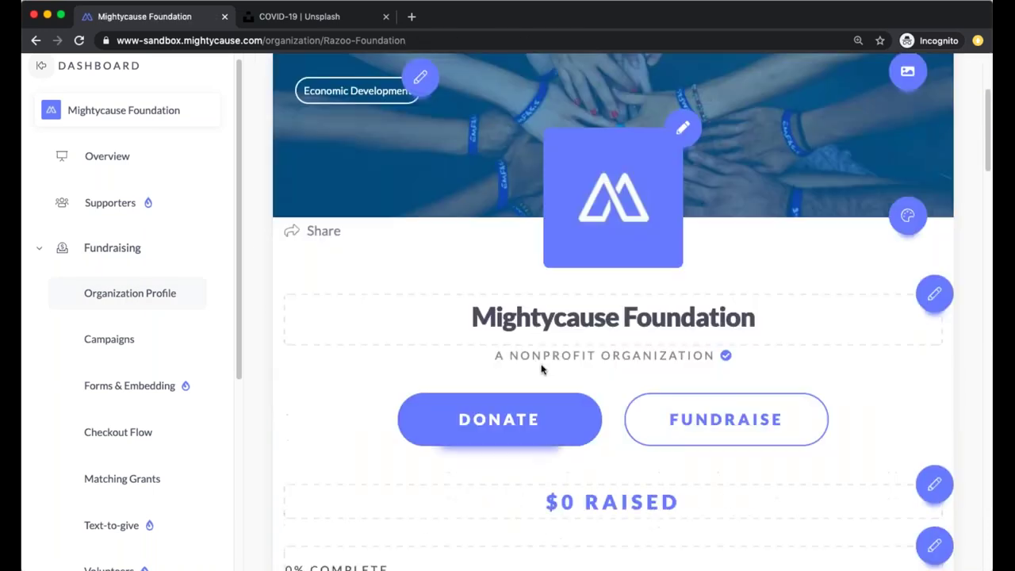
scroll(538, 361, down, 20)
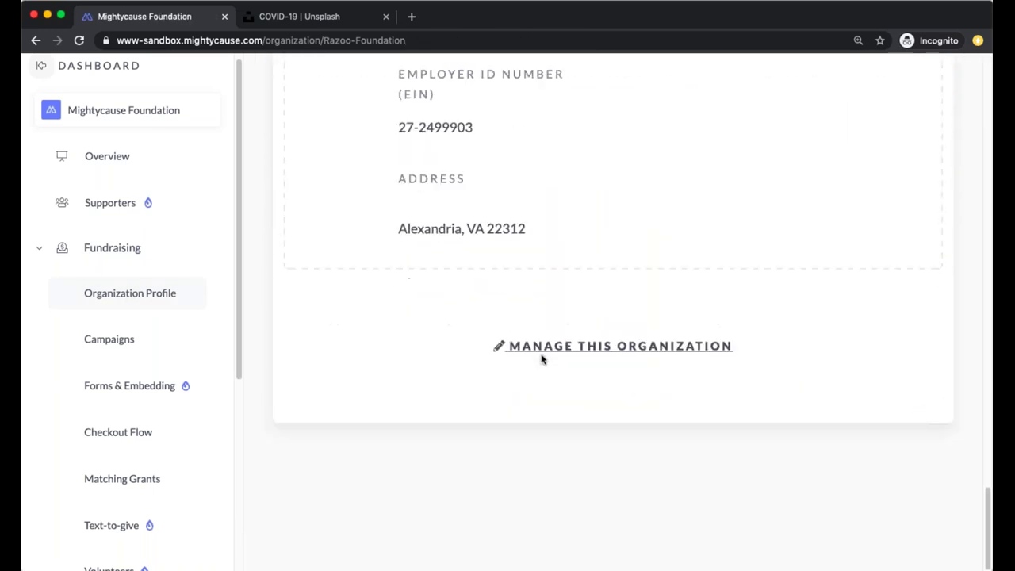
scroll(768, 215, up, 1)
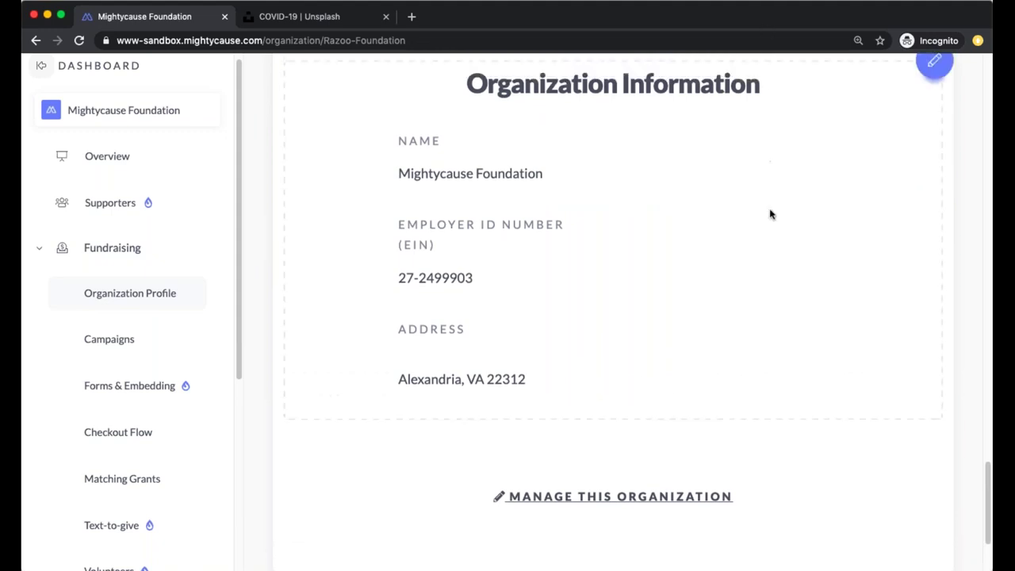
click(616, 41)
key(Return)
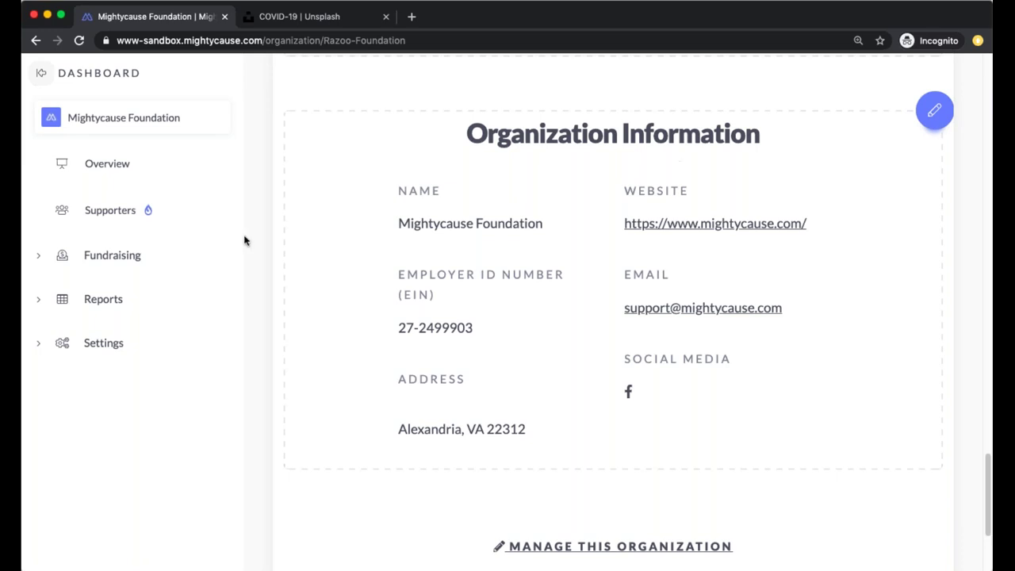
click(87, 350)
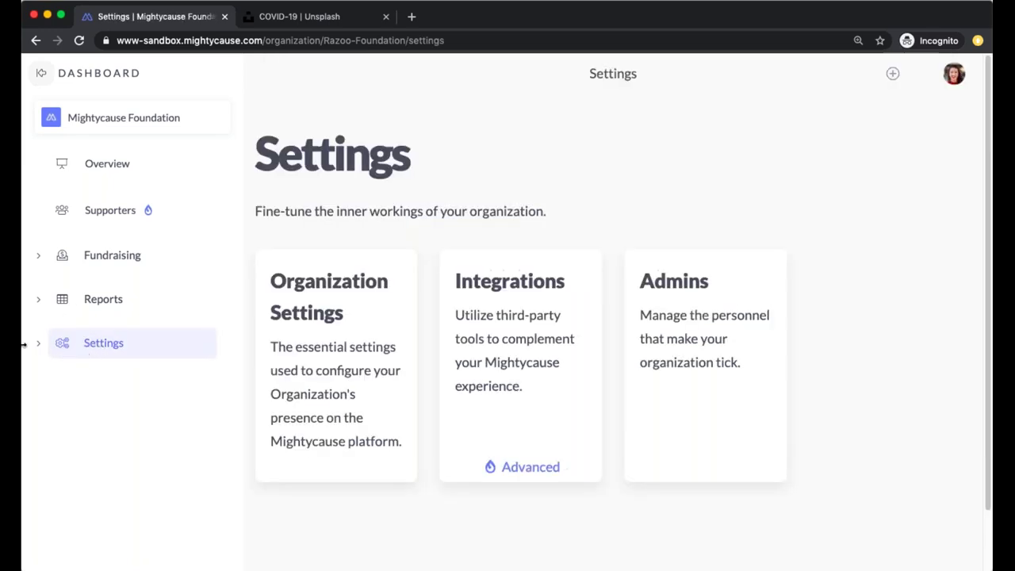
click(391, 349)
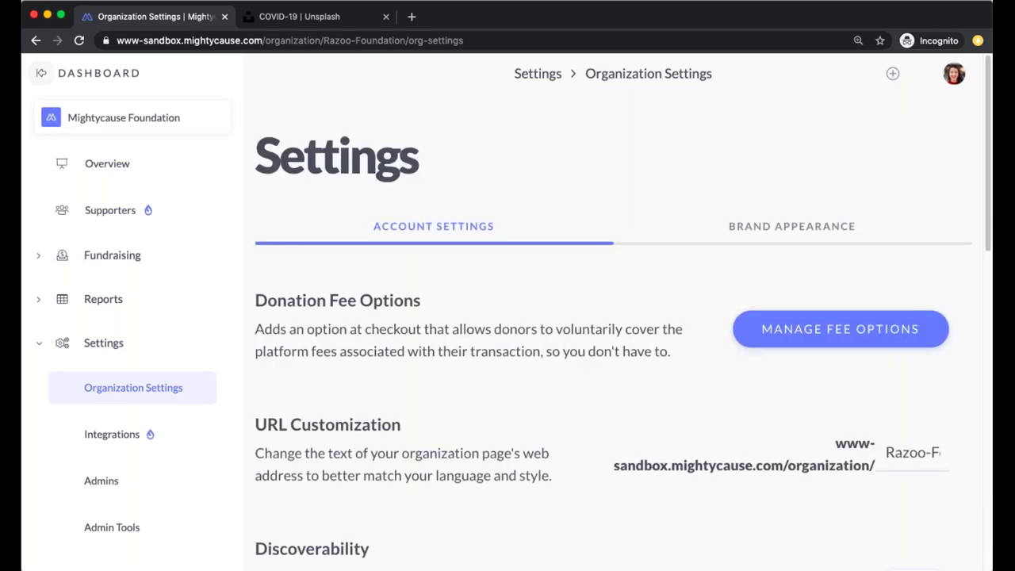
scroll(491, 258, down, 5)
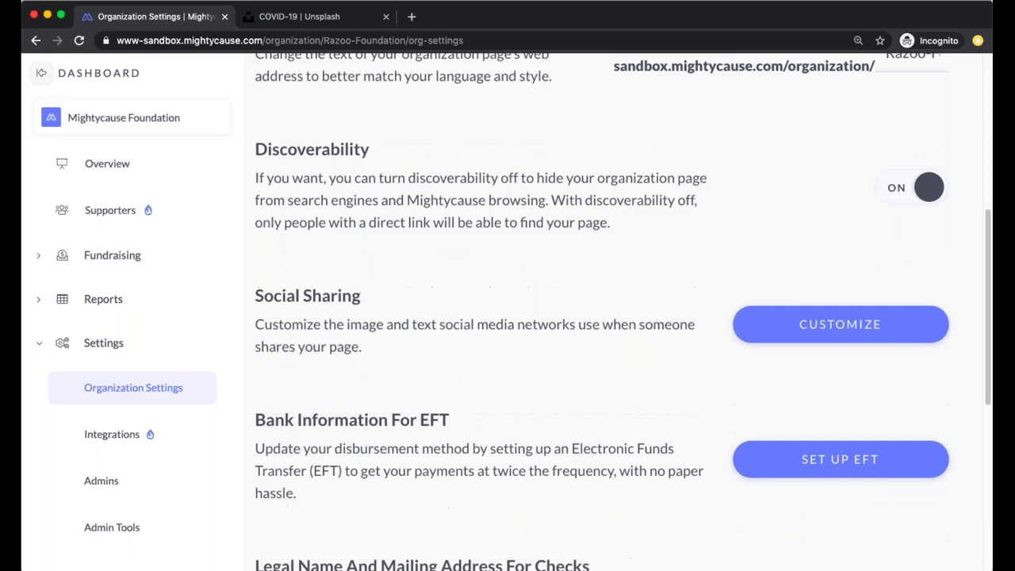
scroll(507, 317, down, 4)
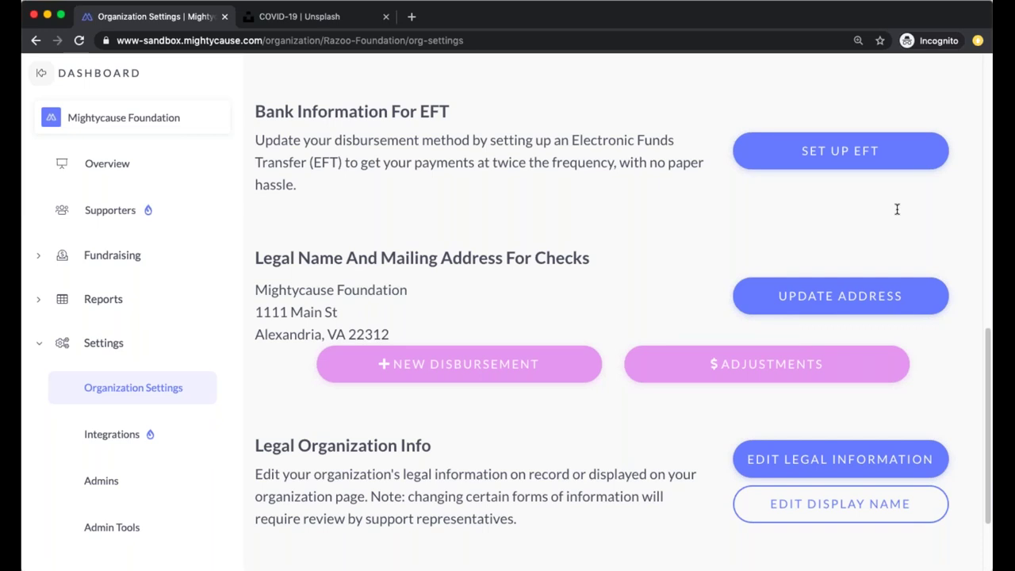
click(154, 261)
click(335, 376)
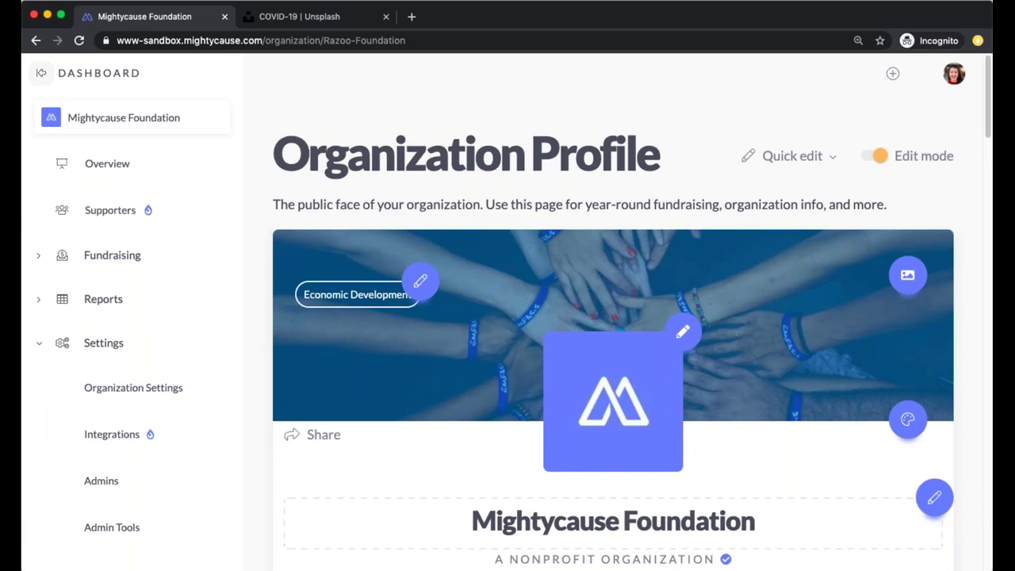
Go to the Fundraising overview and open the Checkout Flow settings, which list 5 checkout steps
scroll(325, 339, down, 3)
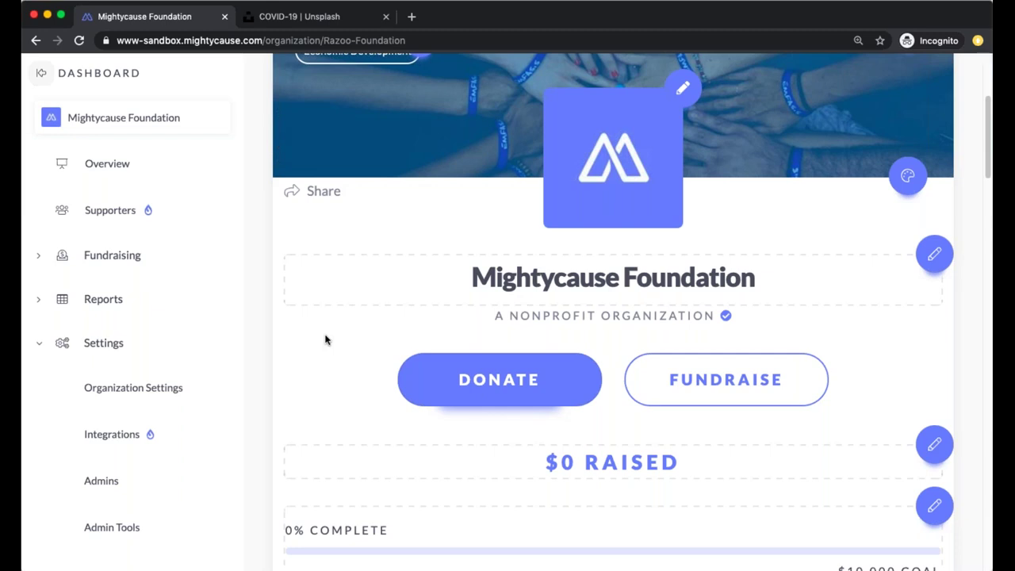
scroll(281, 412, down, 1)
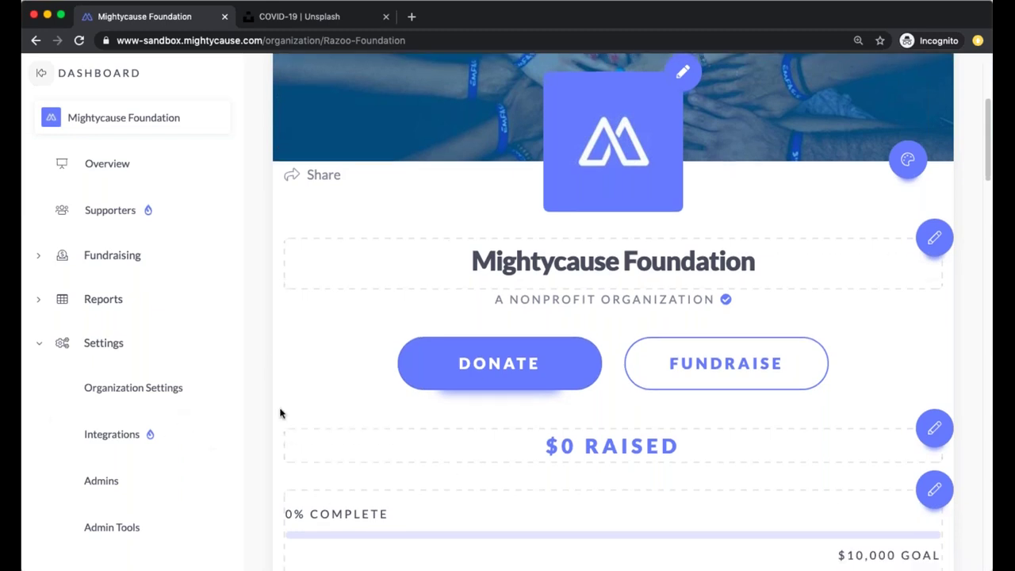
click(112, 266)
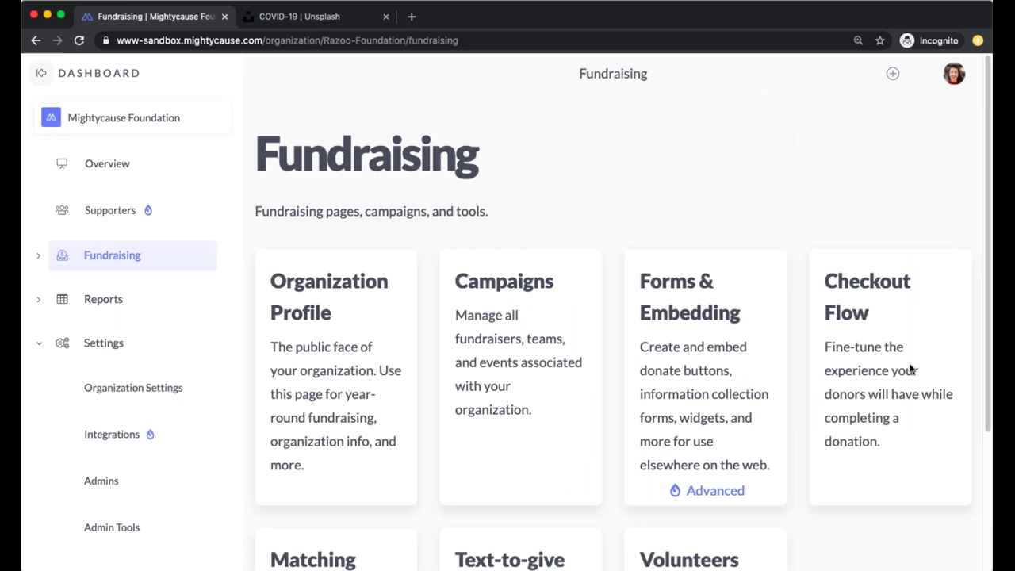
scroll(887, 364, down, 2)
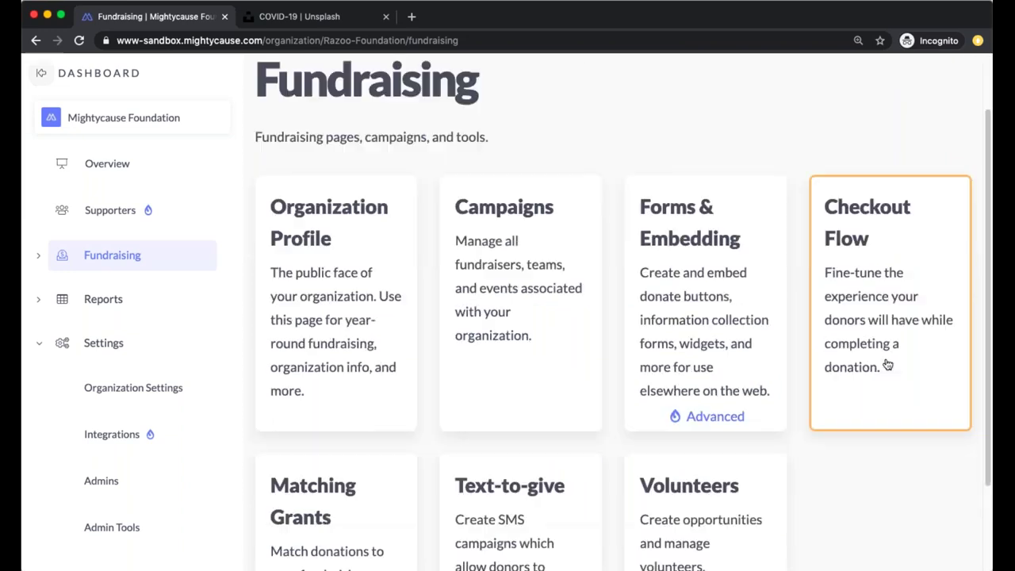
click(887, 364)
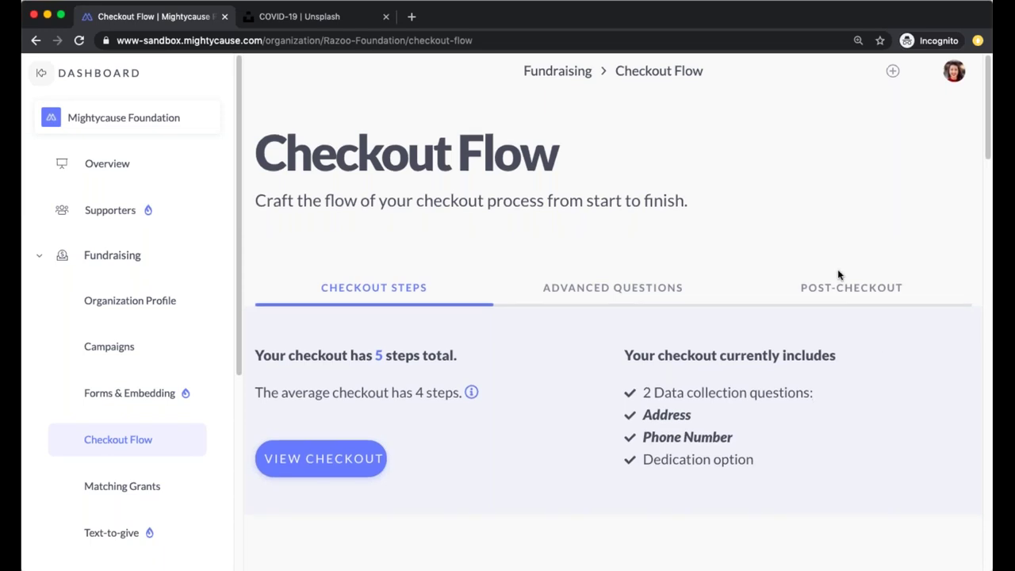
scroll(838, 275, down, 4)
scroll(838, 274, up, 3)
scroll(856, 246, up, 1)
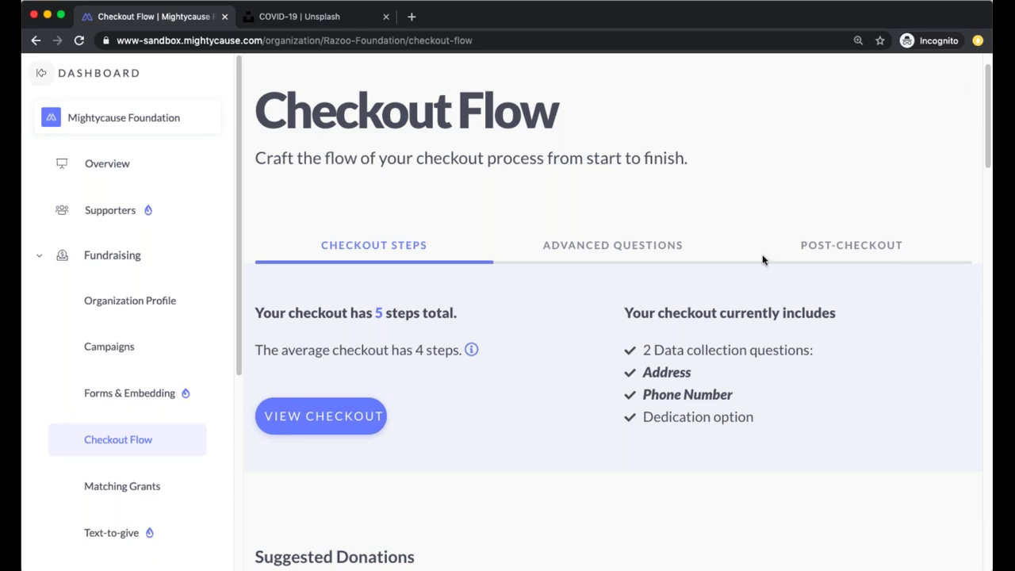
scroll(673, 262, down, 2)
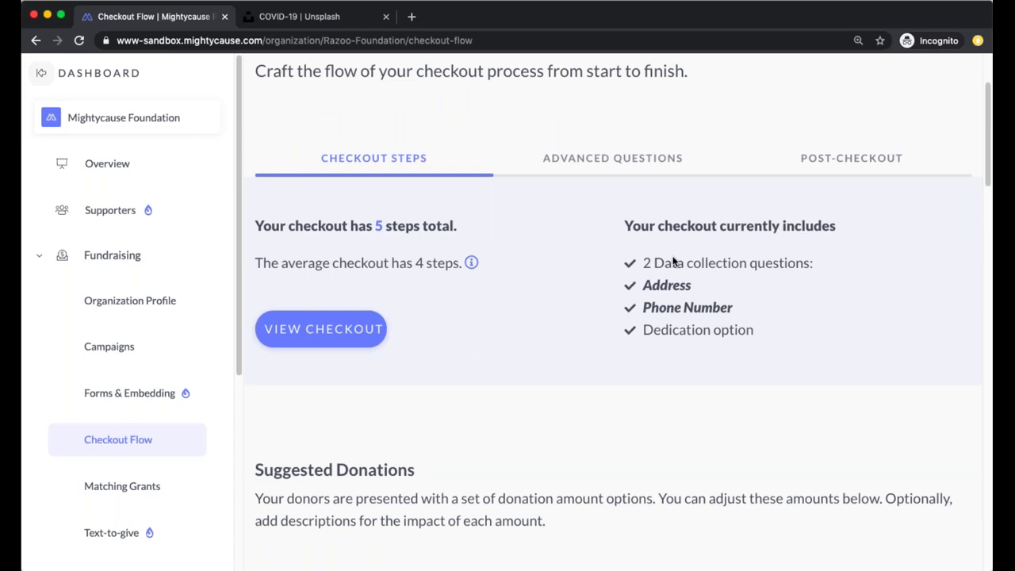
scroll(642, 267, down, 5)
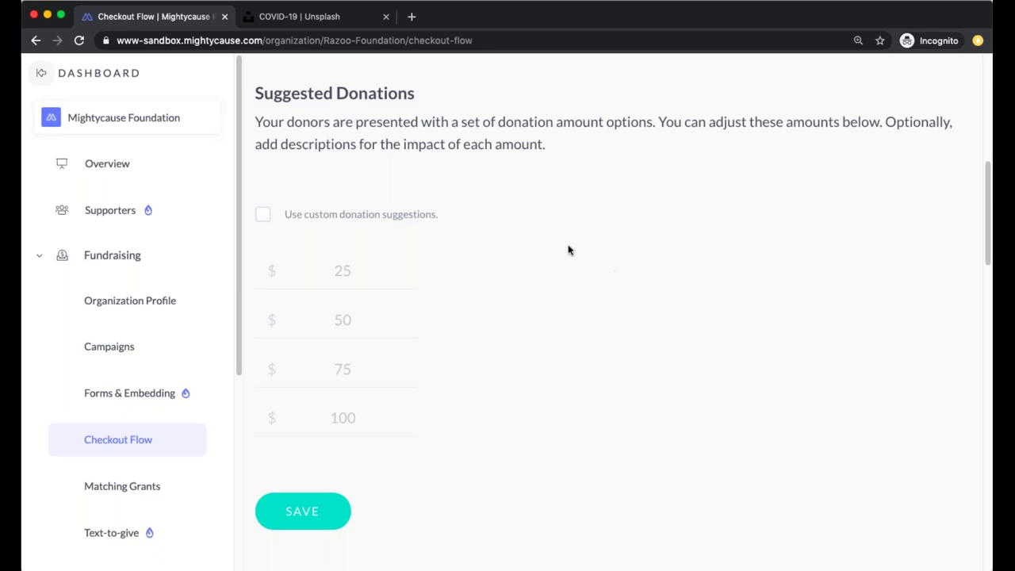
Enable custom donation suggestions with amount descriptions, describing $25 as 'x things'
click(262, 214)
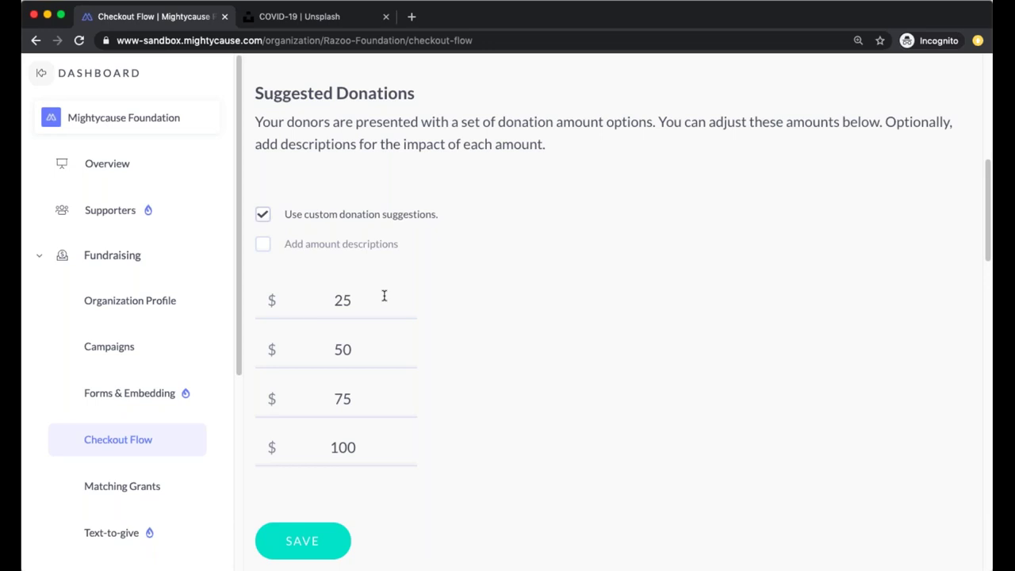
click(263, 244)
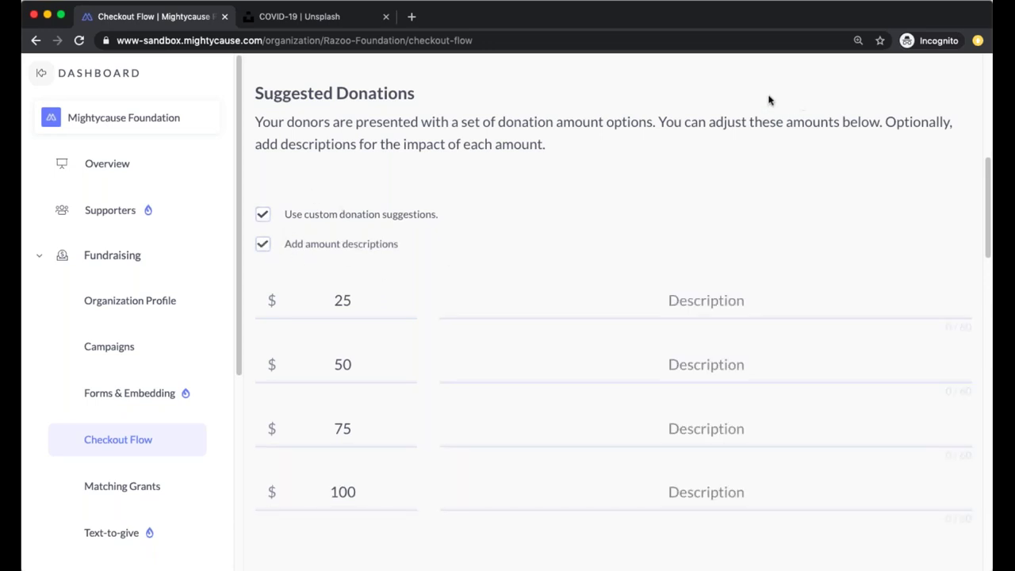
click(723, 296)
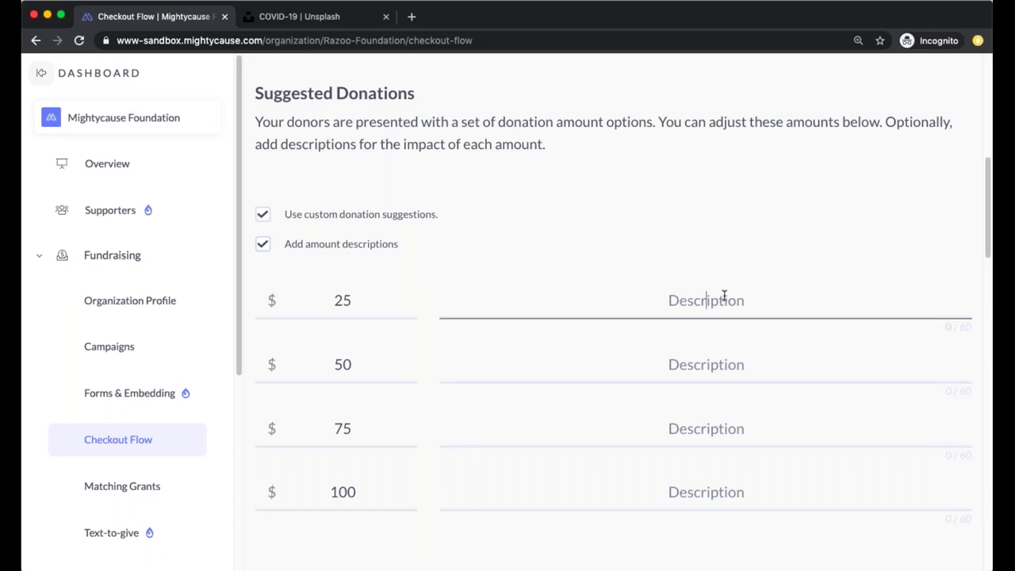
text(x things)
Describe $50, $75 and $100 as 'y things', 'z things' and 'o things', then save
click(732, 363)
text(y things)
click(760, 436)
text(z things)
click(743, 482)
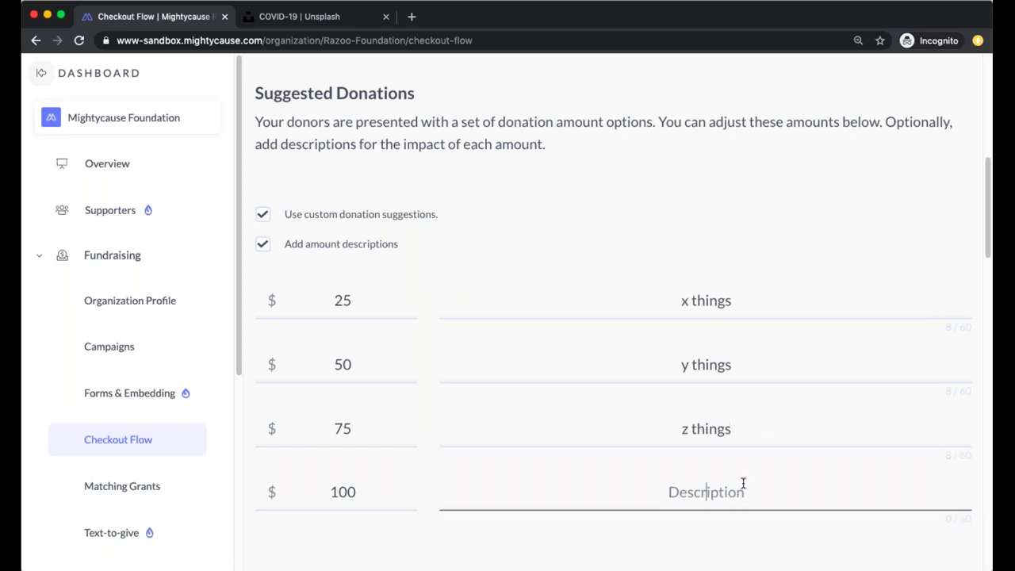
text(o things)
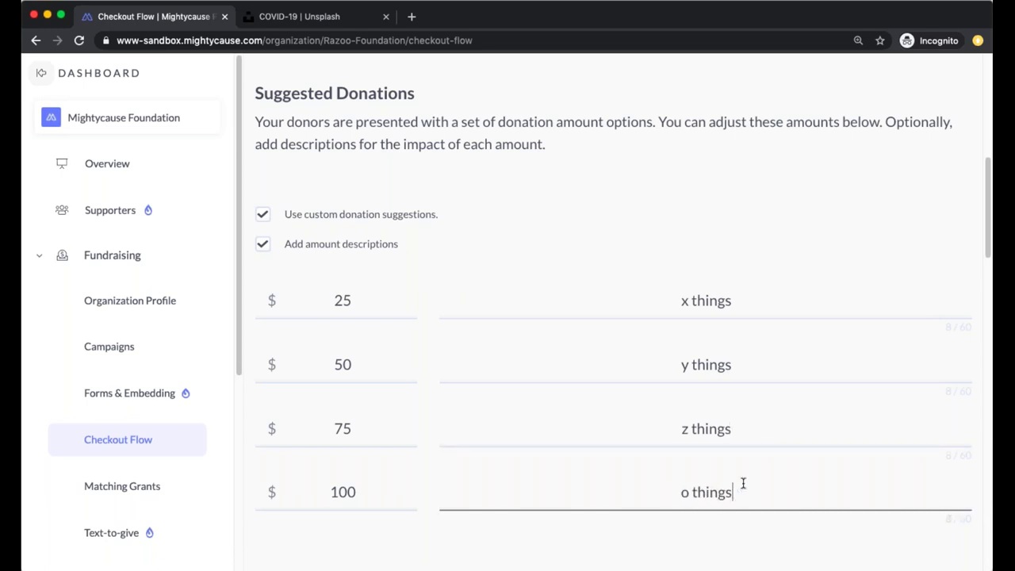
scroll(669, 374, down, 1)
click(333, 550)
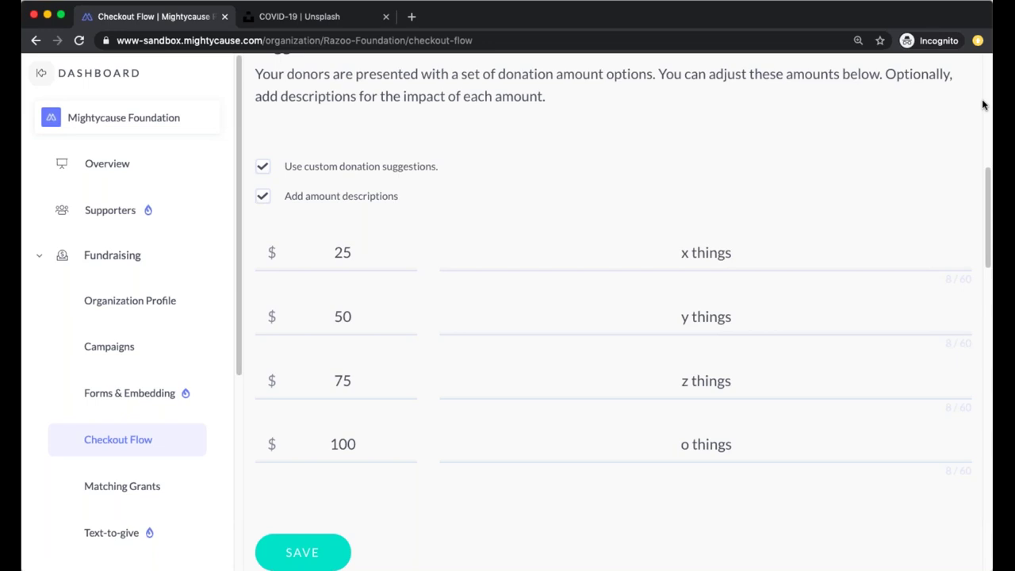
scroll(706, 290, down, 4)
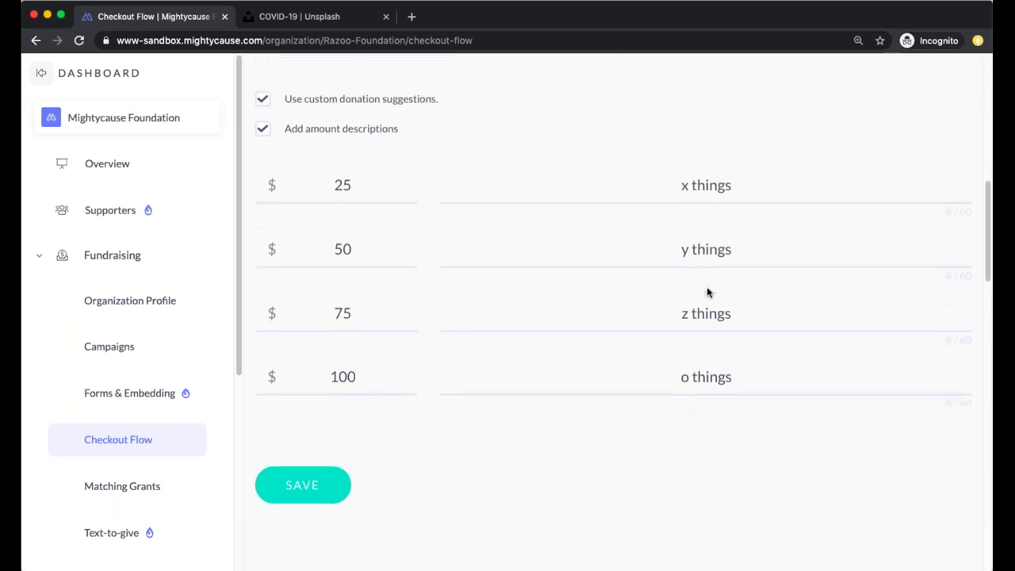
scroll(708, 291, down, 8)
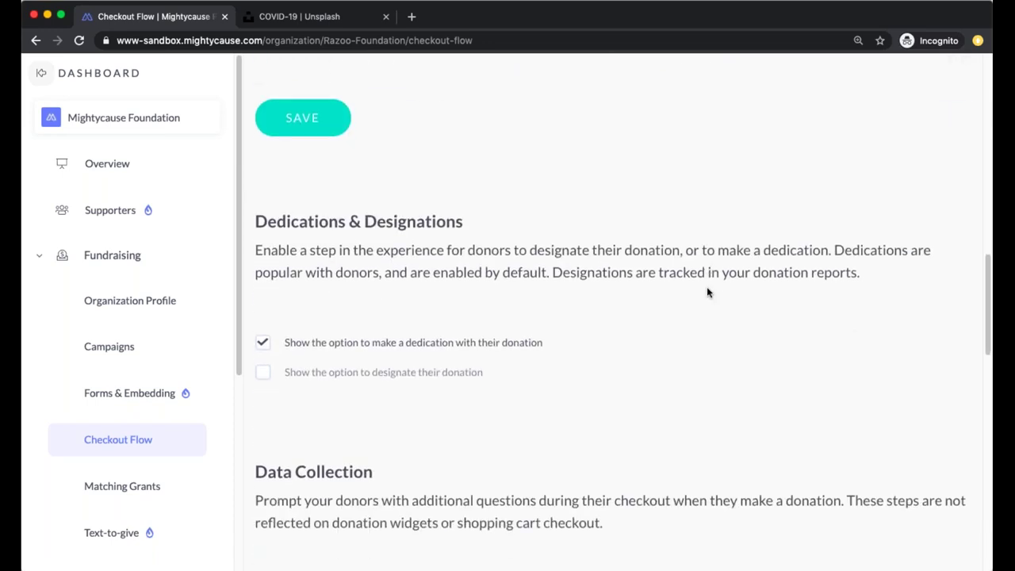
scroll(708, 292, down, 1)
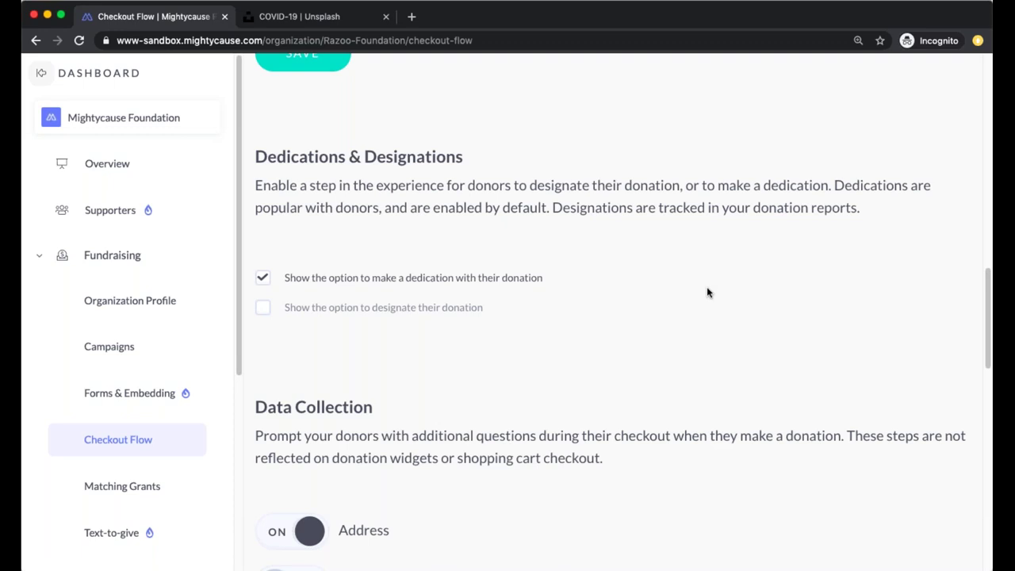
click(328, 311)
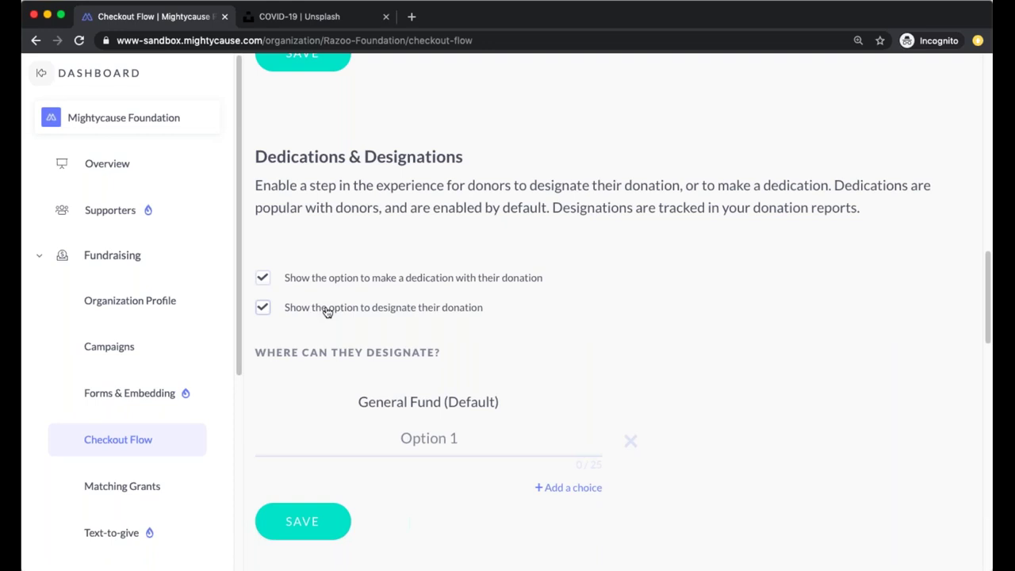
click(486, 426)
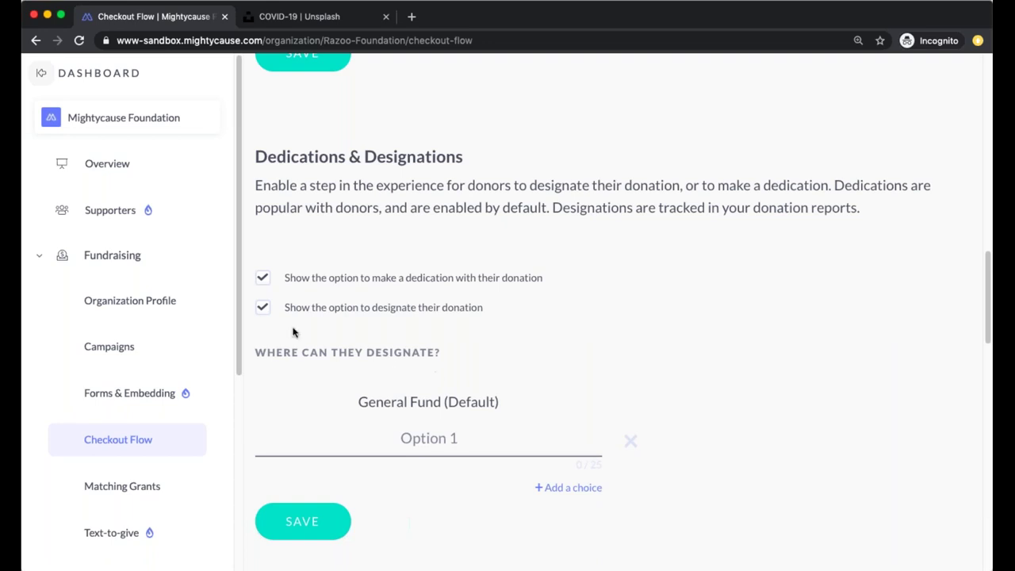
click(268, 313)
scroll(571, 400, down, 5)
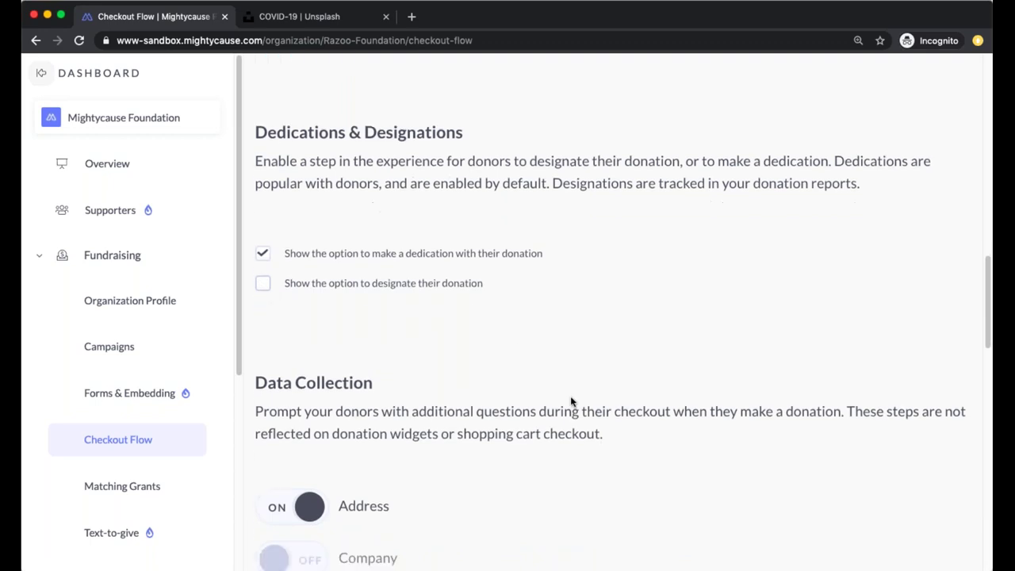
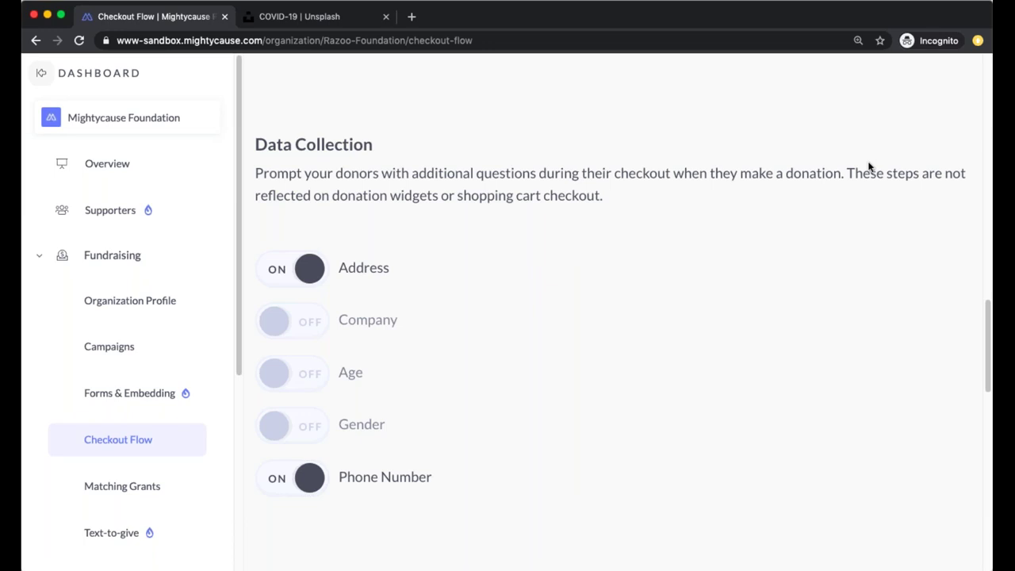
Scroll to the top of Checkout Flow and show the Post-Checkout Thank You Page settings
scroll(797, 195, up, 20)
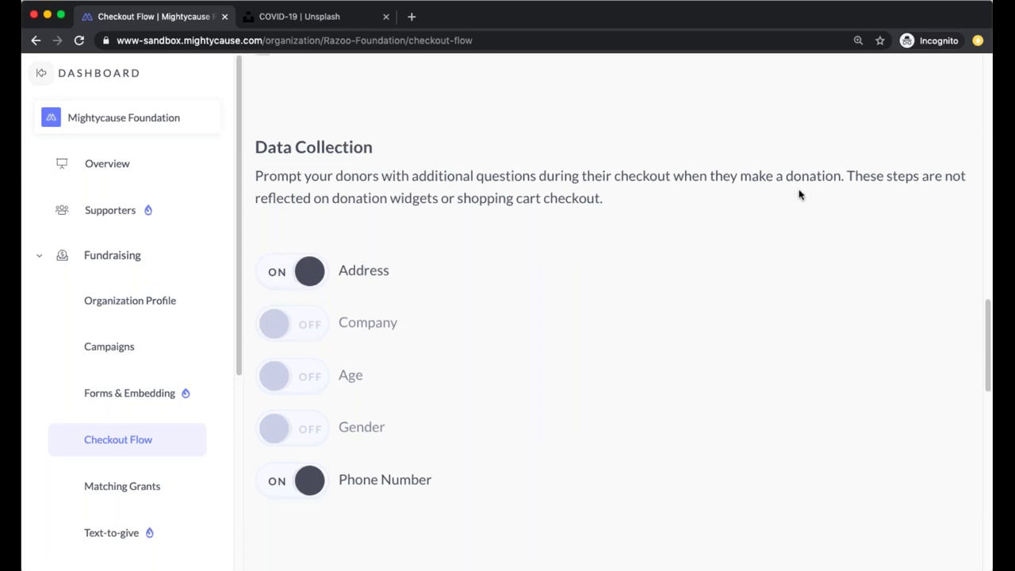
scroll(799, 195, up, 2)
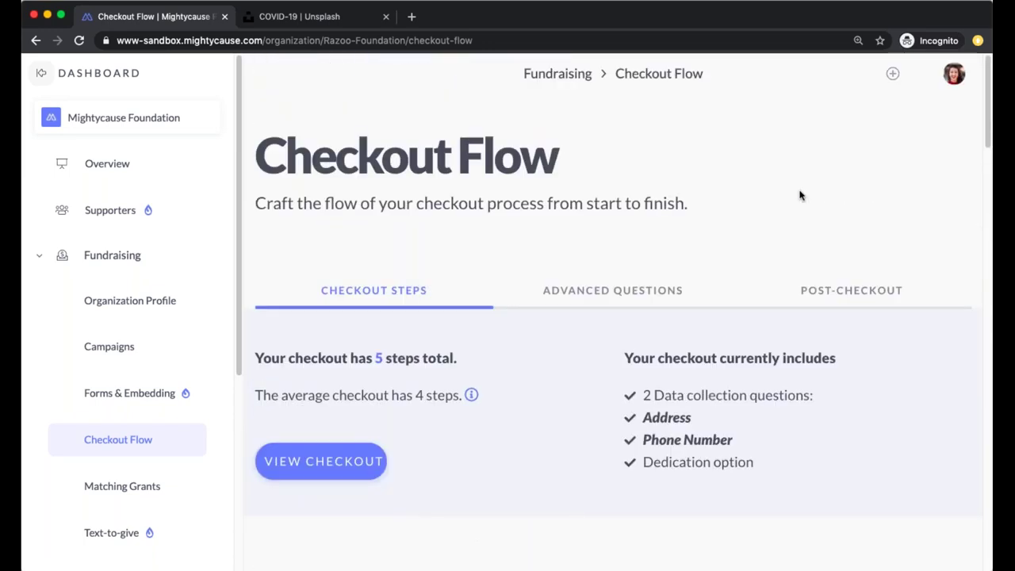
click(856, 293)
scroll(855, 293, down, 3)
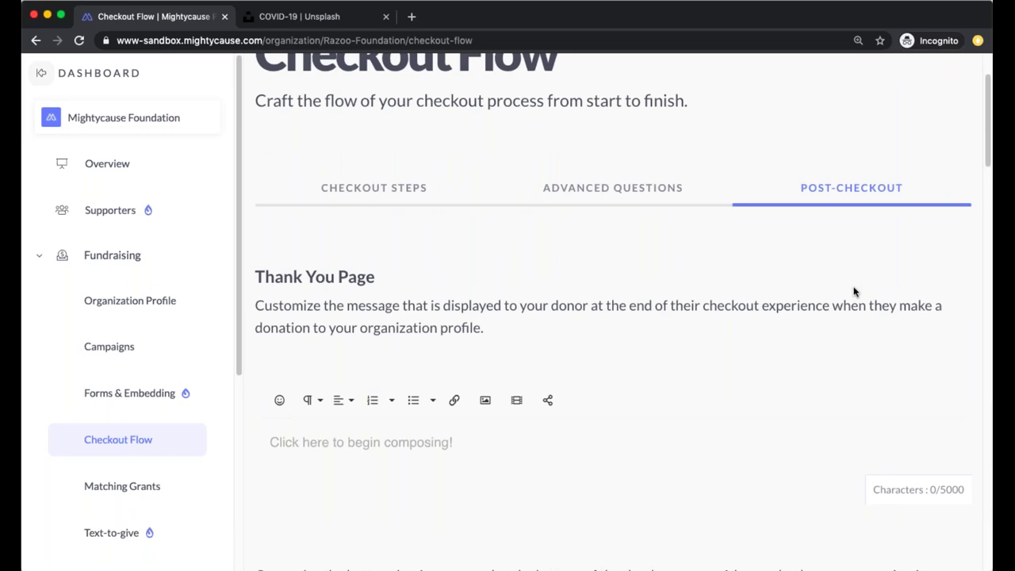
scroll(852, 292, down, 3)
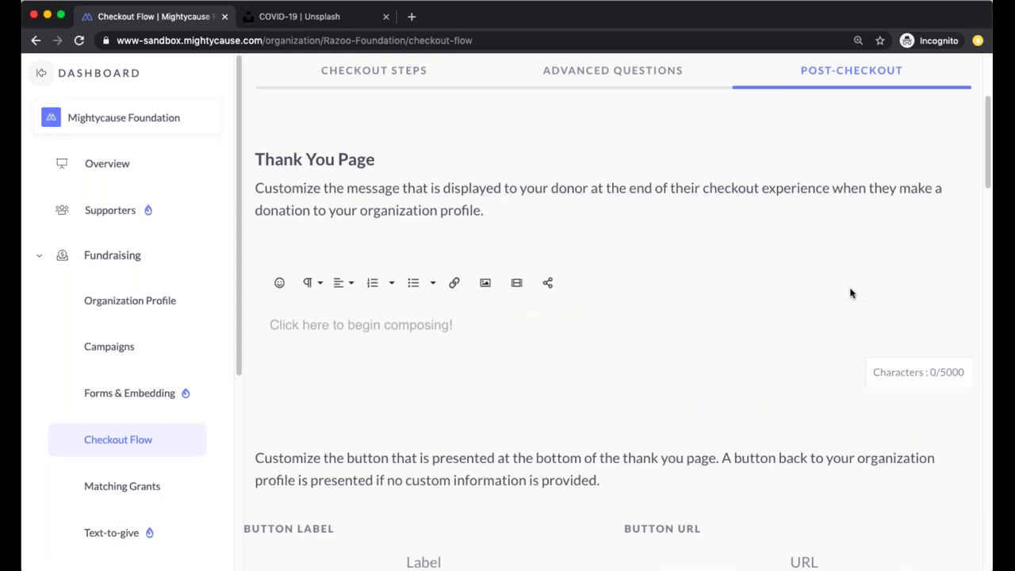
scroll(850, 294, down, 6)
click(428, 421)
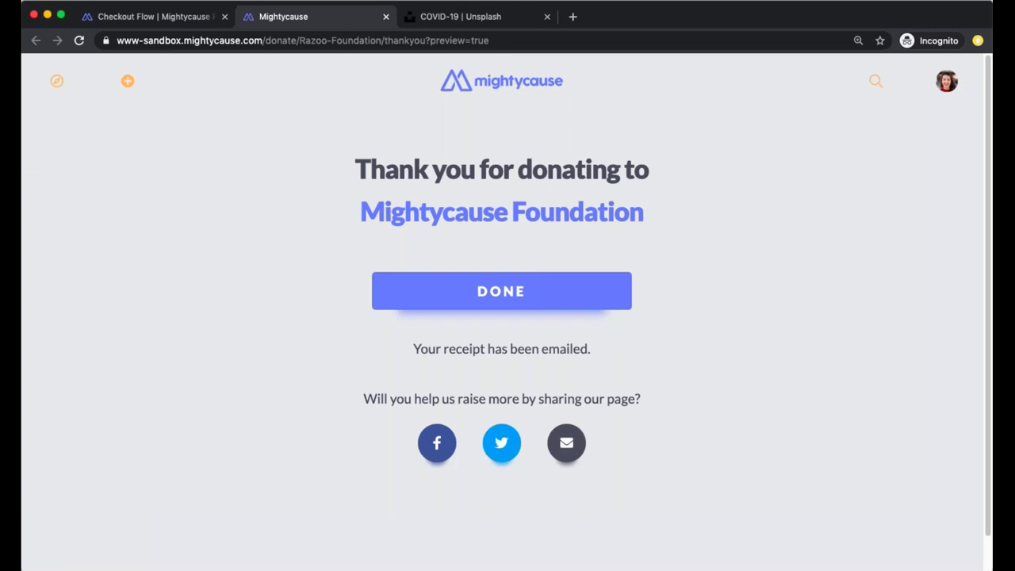
click(386, 16)
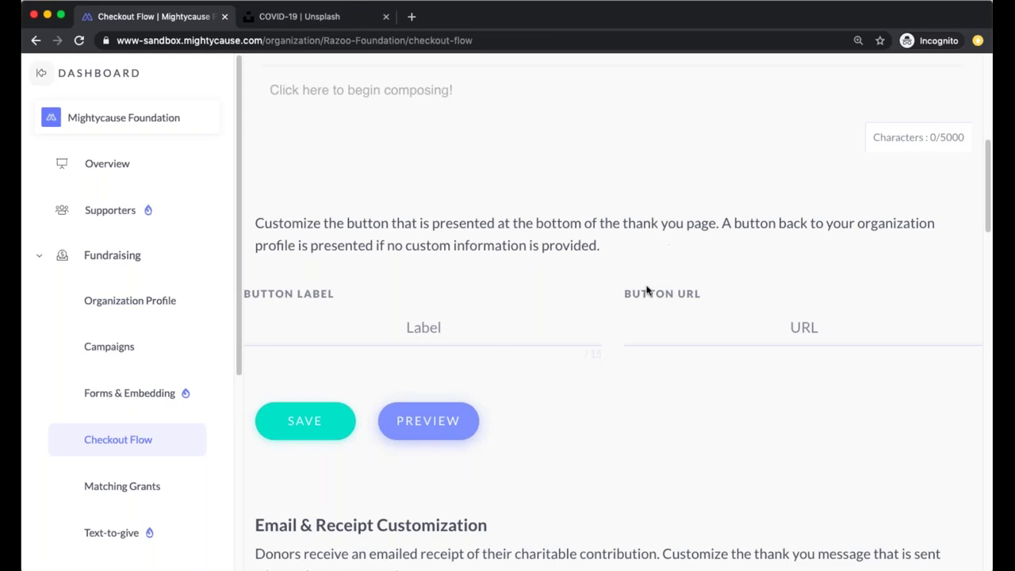
scroll(501, 285, up, 3)
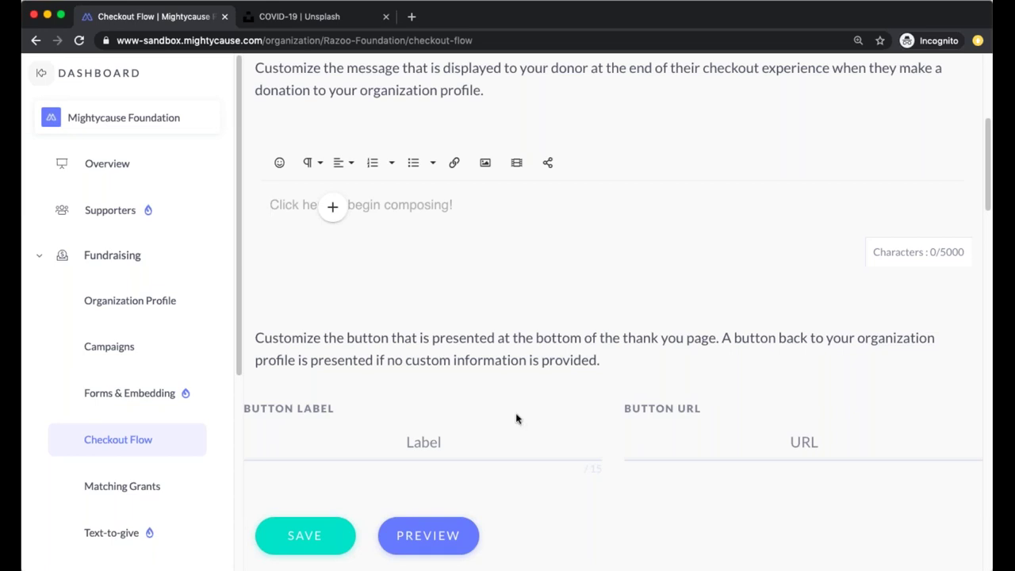
scroll(476, 401, down, 1)
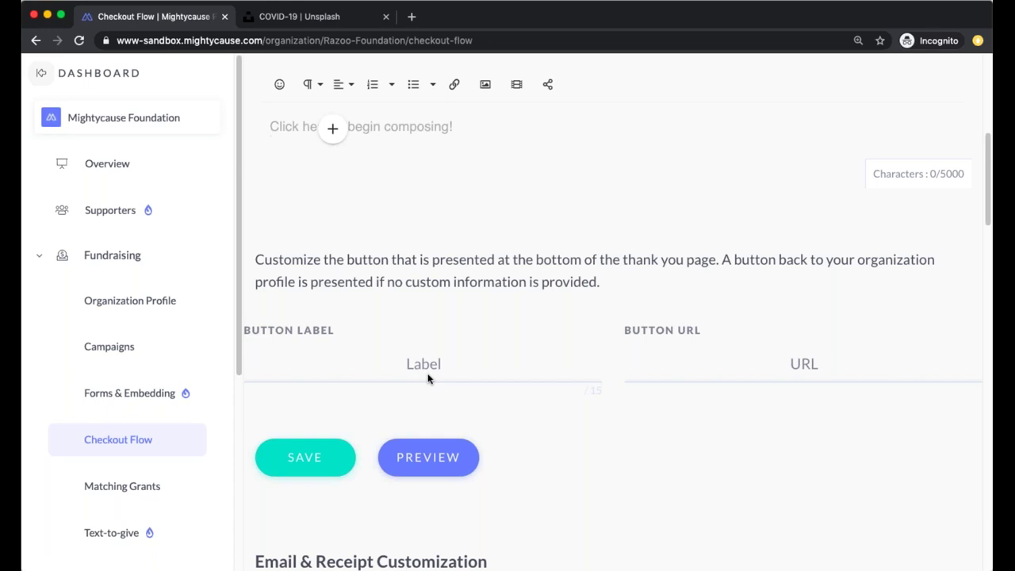
scroll(484, 310, up, 1)
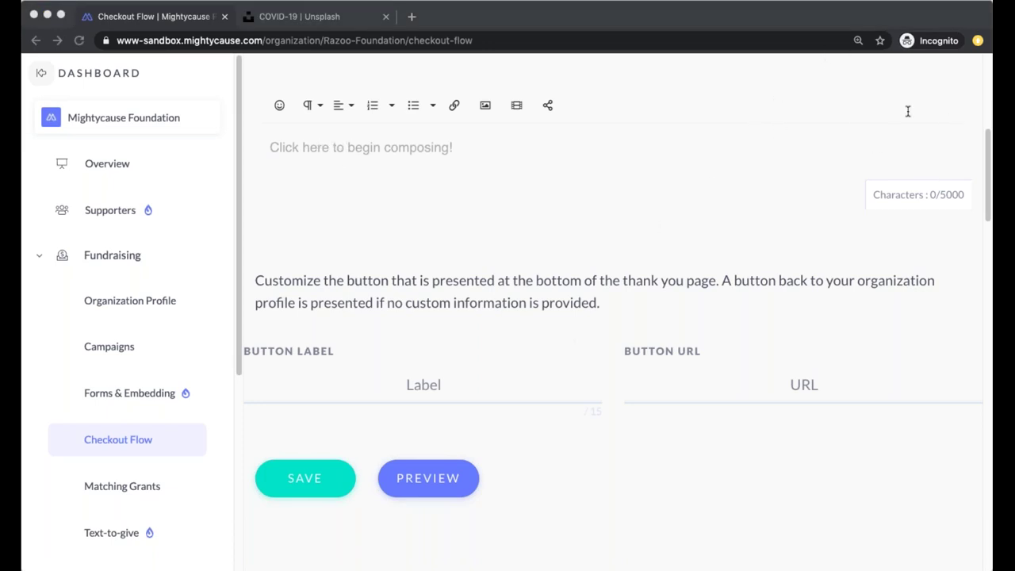
click(333, 177)
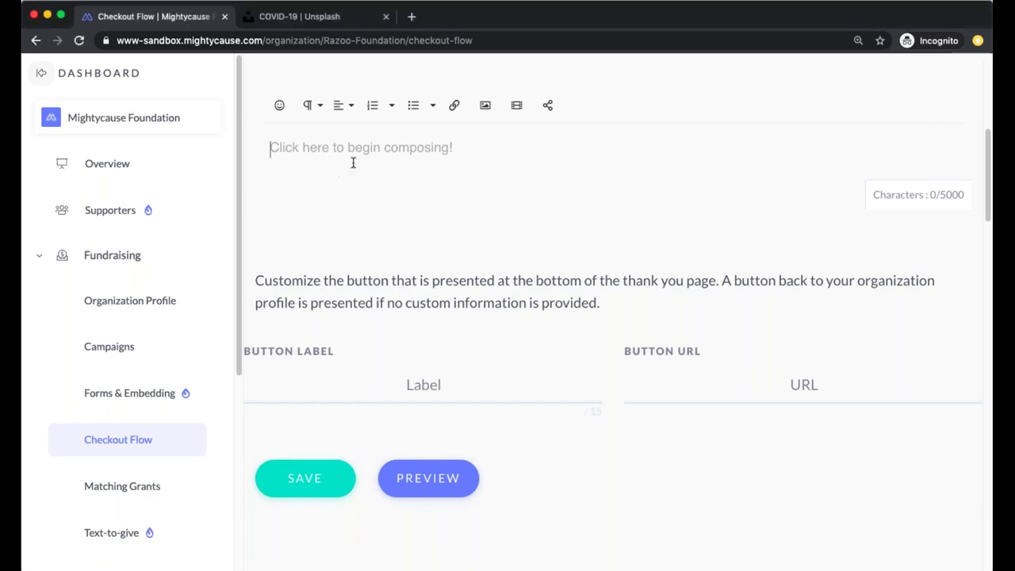
text(Mightycause Charitable Foundation's mission is to promote and provide online charitable giving solutions that support a new era in philanthropy. By leveraging secure and efficient technologies, the Mightycause Foundation seeks to provide robust, high-value, low-cost end-to-end solutions for donors and nonprofits to easily fundraise and engage in charitable giving activities.)
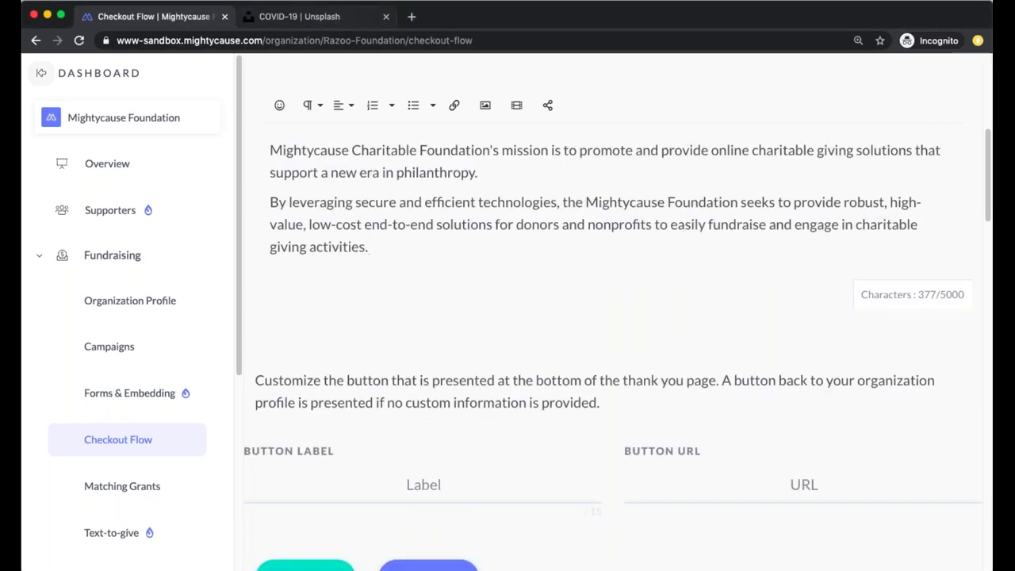
click(422, 483)
text(www.mi)
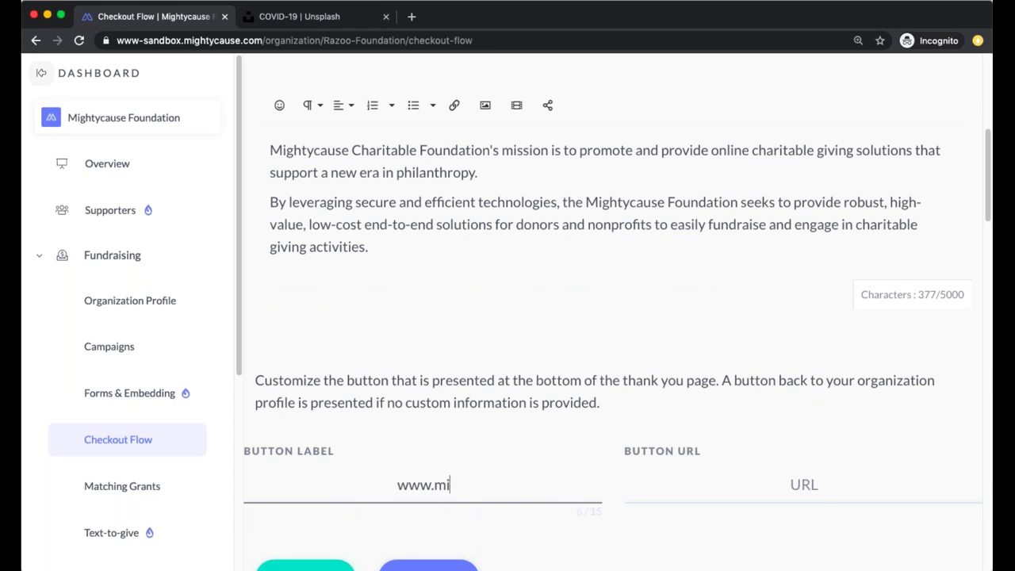
text(ghtycause)
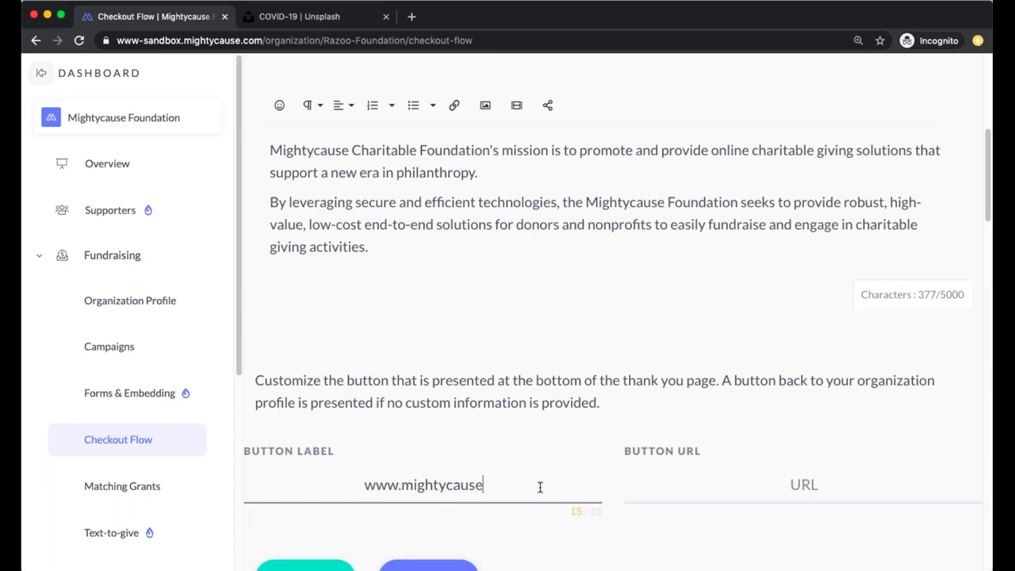
drag(540, 487, 315, 471)
key(super+c)
click(785, 484)
key(super+v)
text(.com)
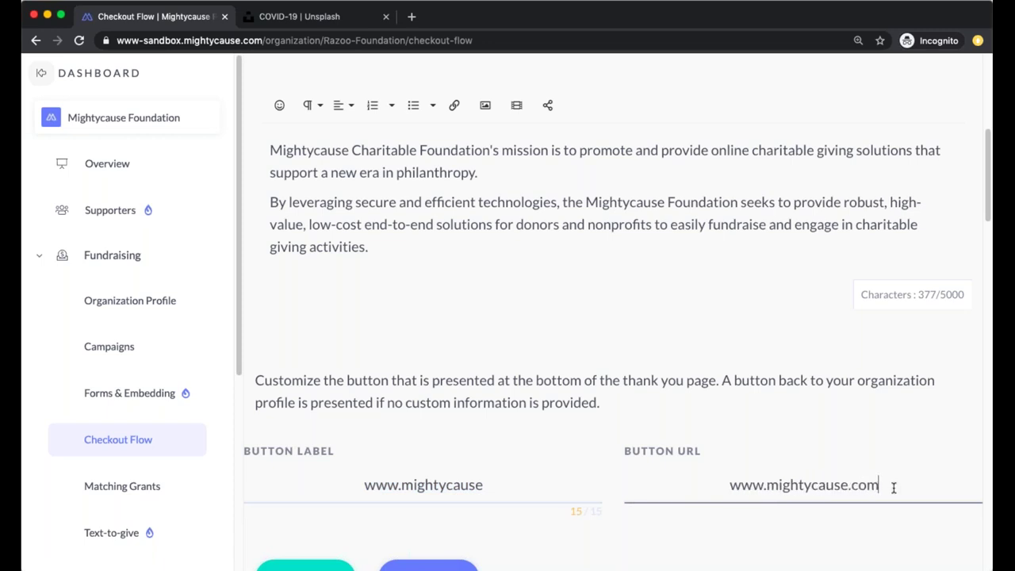
Set the button label to HEAD HERE, save, and preview the thank-you page
drag(502, 484, 310, 467)
key(BackSpace)
text(HEAD HERE)
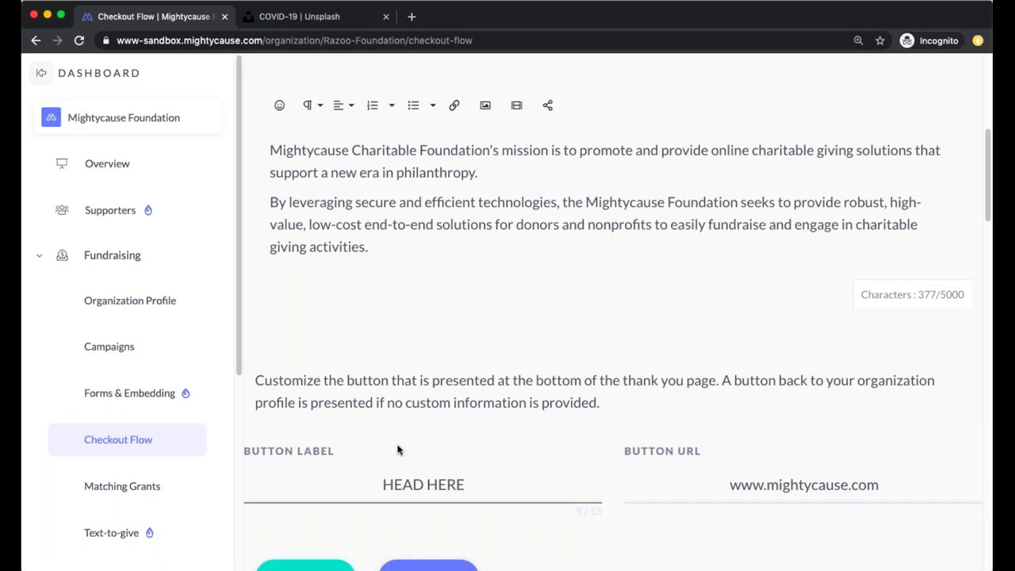
scroll(381, 500, down, 1)
click(291, 554)
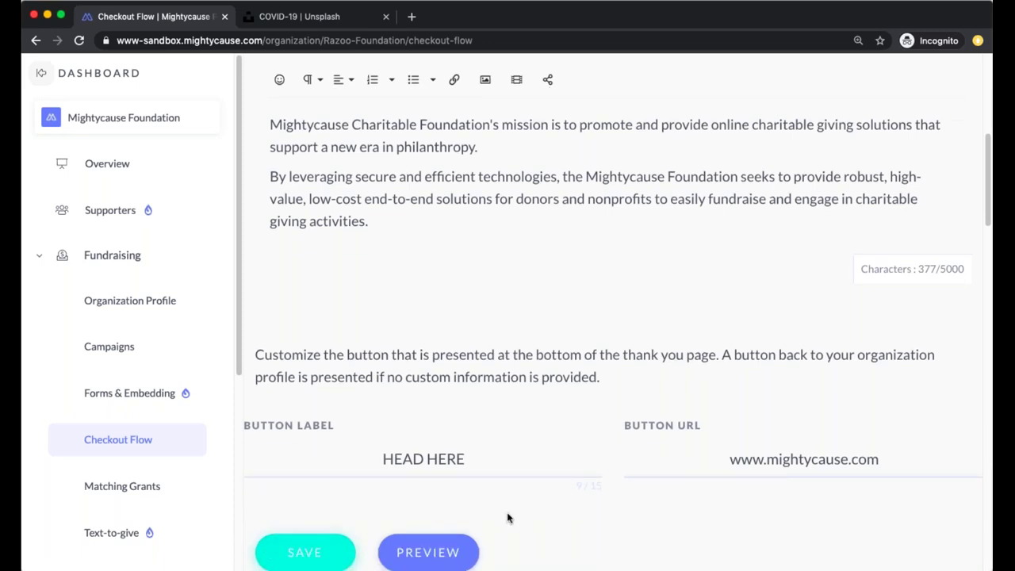
scroll(436, 547, down, 1)
click(436, 549)
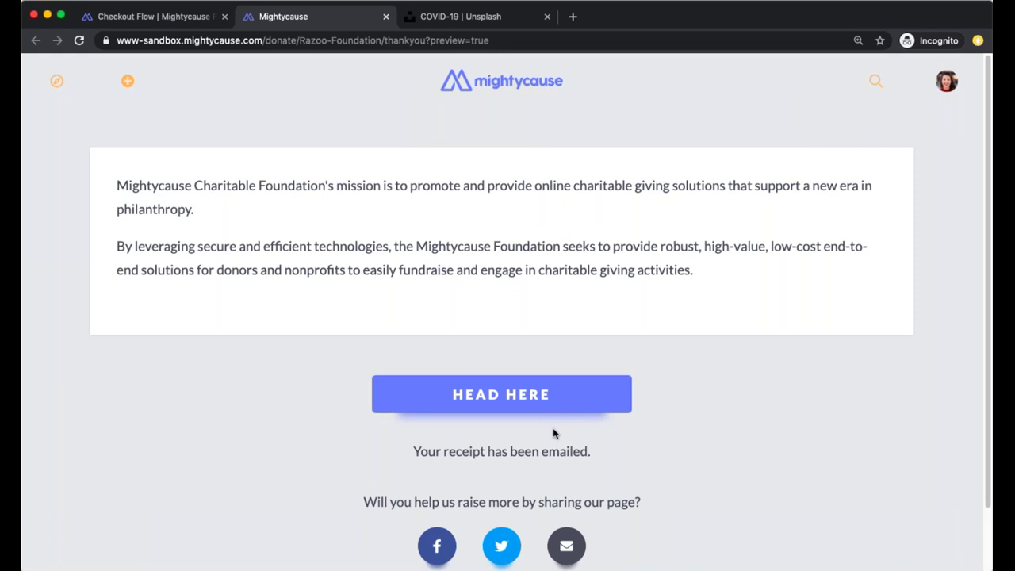
Return to the Checkout Flow tab and scroll down to Email & Receipt Customization
click(176, 23)
scroll(379, 357, down, 5)
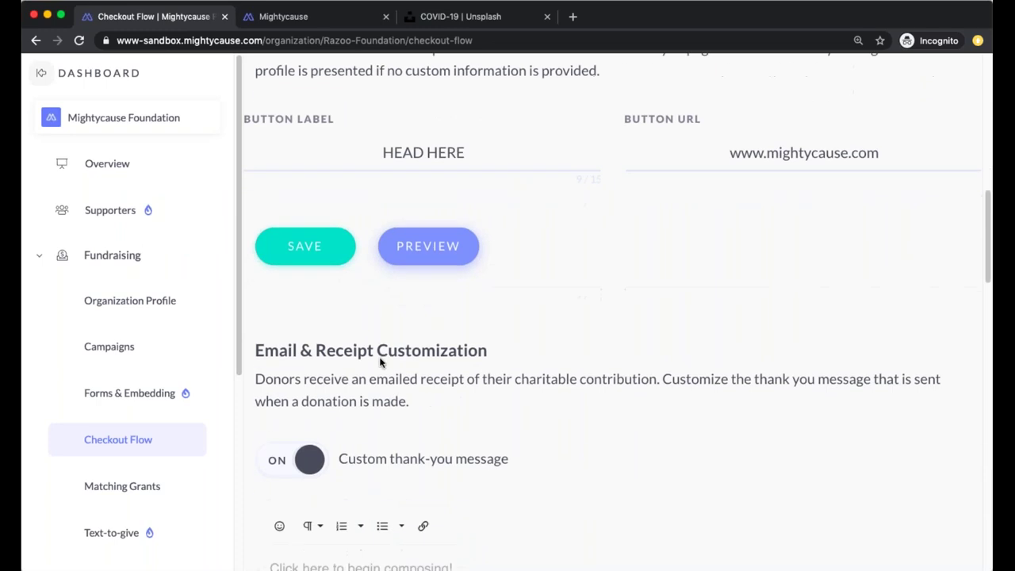
scroll(379, 362, down, 3)
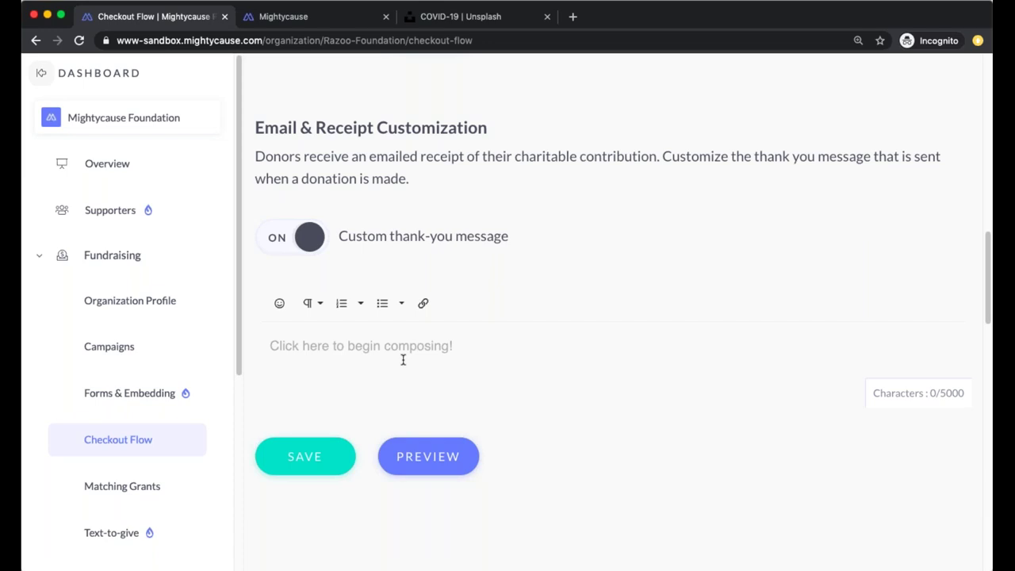
click(427, 447)
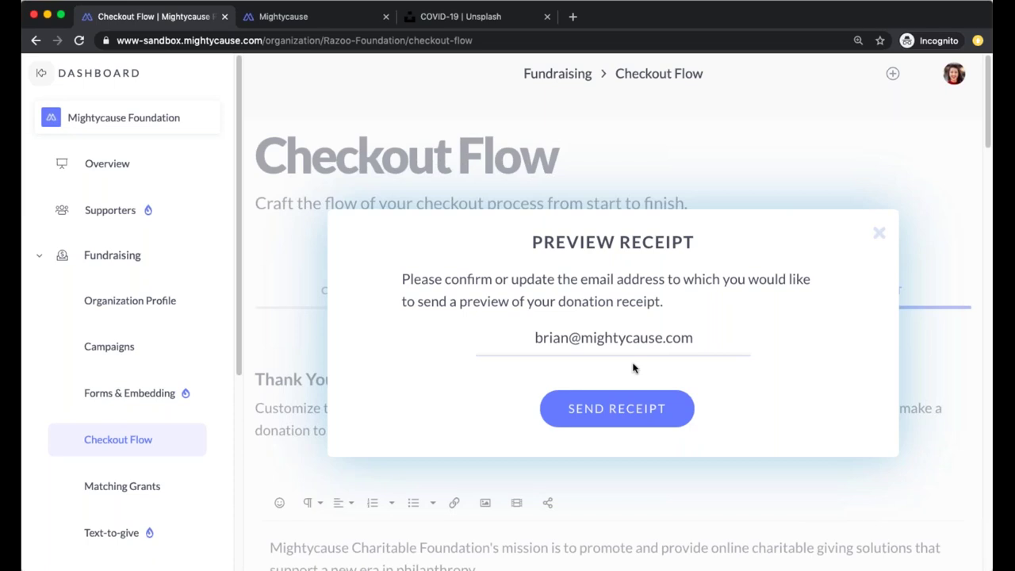
click(698, 160)
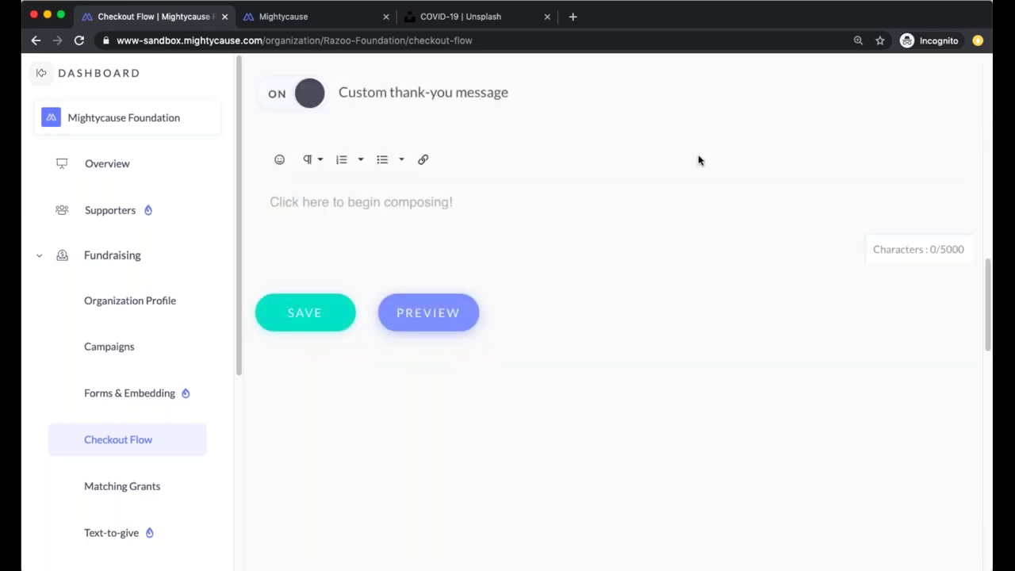
scroll(701, 183, up, 10)
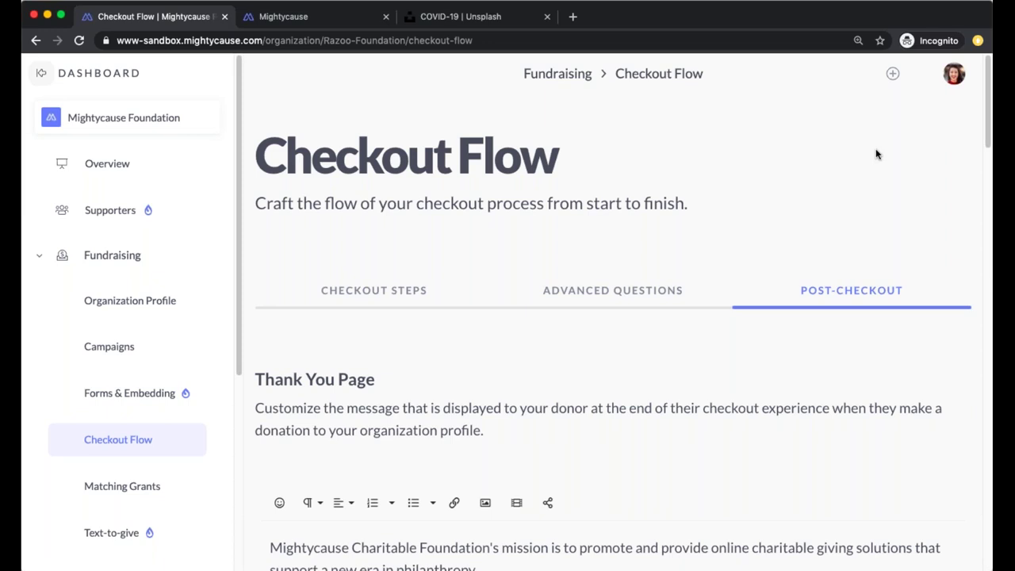
Open the foundation's Organization Profile and start a donation from it
click(139, 299)
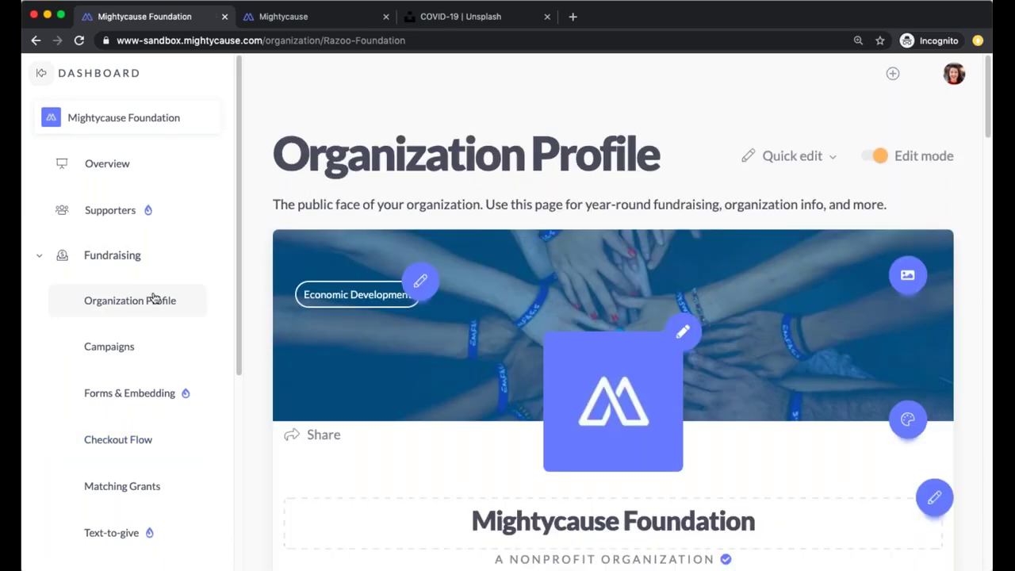
scroll(337, 321, down, 3)
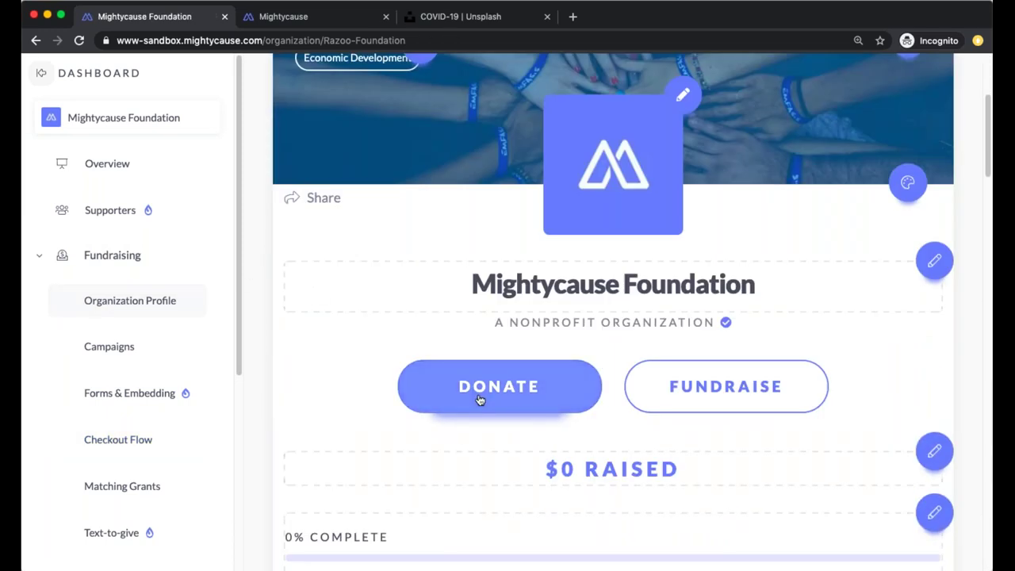
click(538, 383)
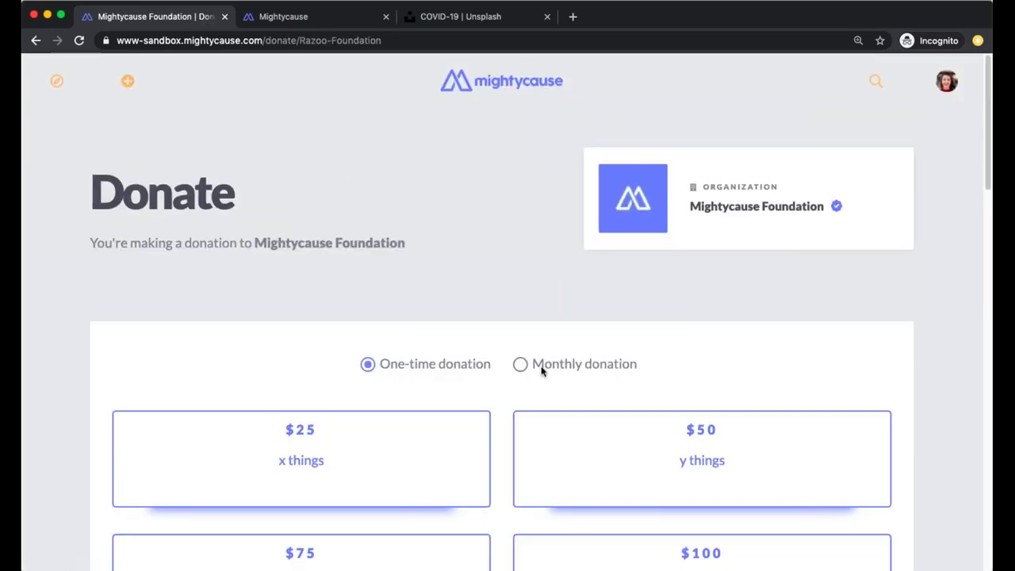
scroll(561, 220, down, 3)
Try the $50 and $25 gift amounts, settle on $50, and make the donation monthly
click(562, 220)
click(253, 236)
click(594, 202)
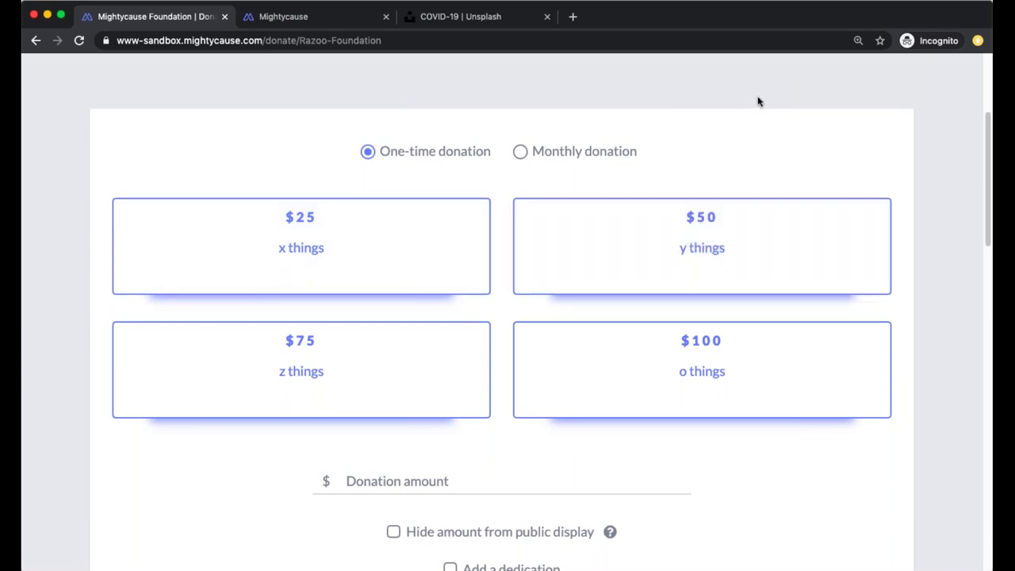
scroll(598, 76, up, 5)
scroll(598, 75, down, 2)
scroll(599, 143, down, 2)
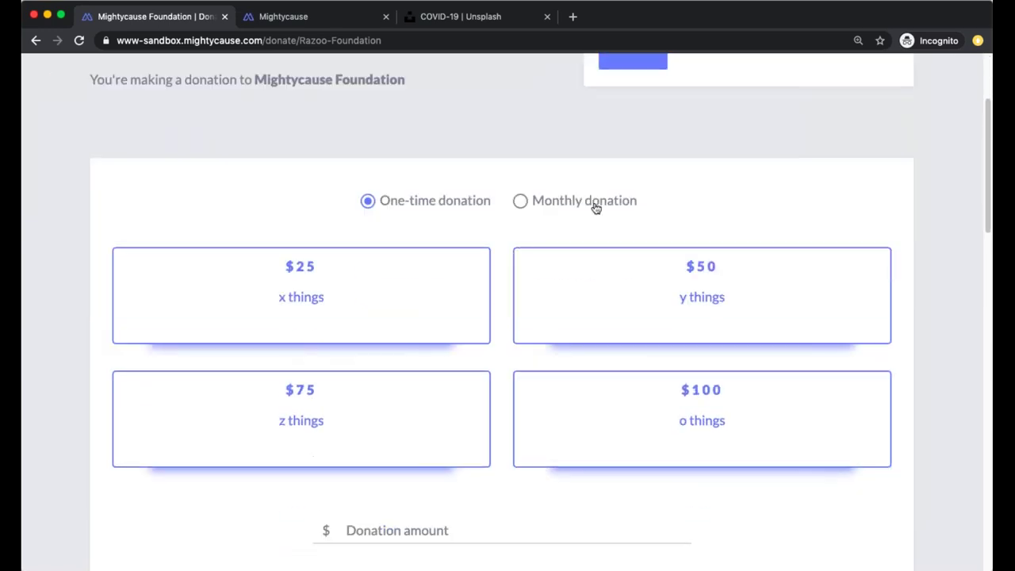
click(595, 206)
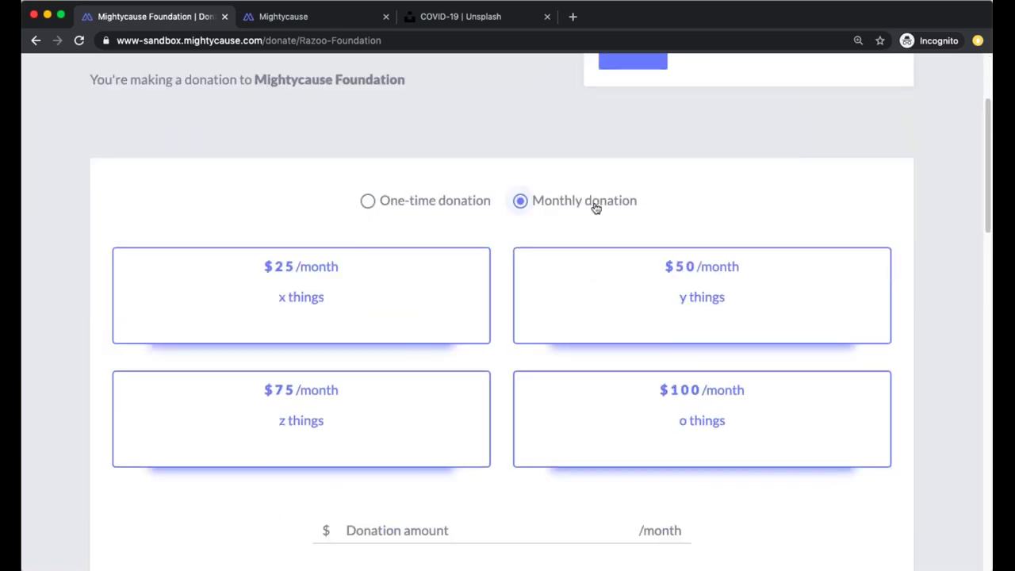
Select the custom amount field, scroll through the form to Pay, and select the page address
scroll(593, 206, down, 5)
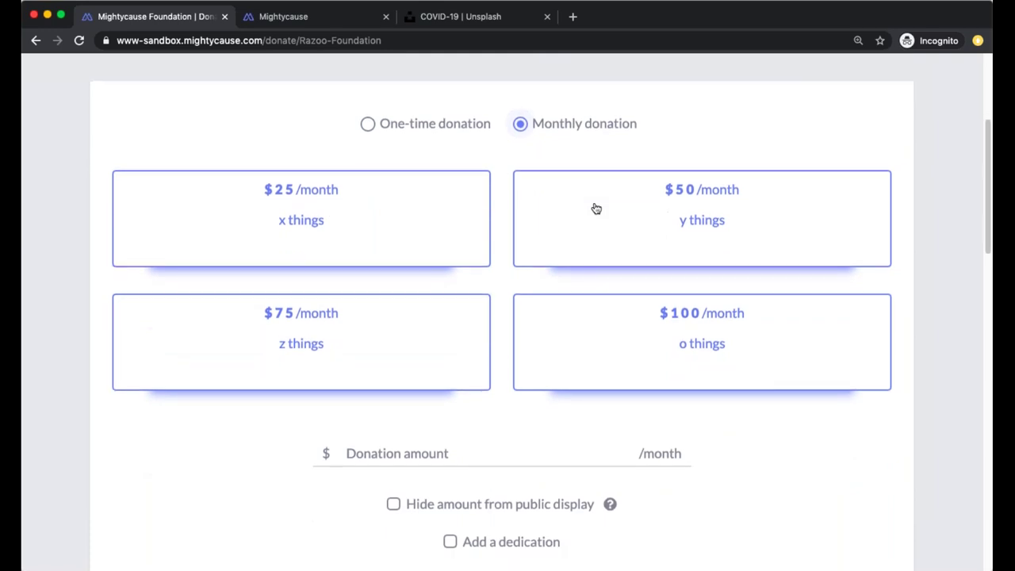
click(420, 299)
scroll(421, 297, down, 5)
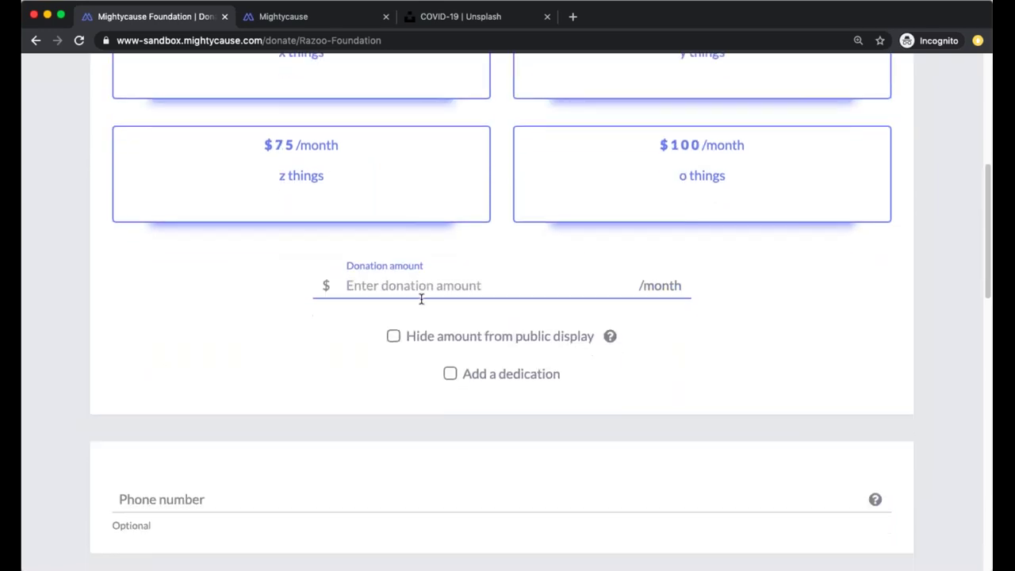
scroll(423, 300, down, 8)
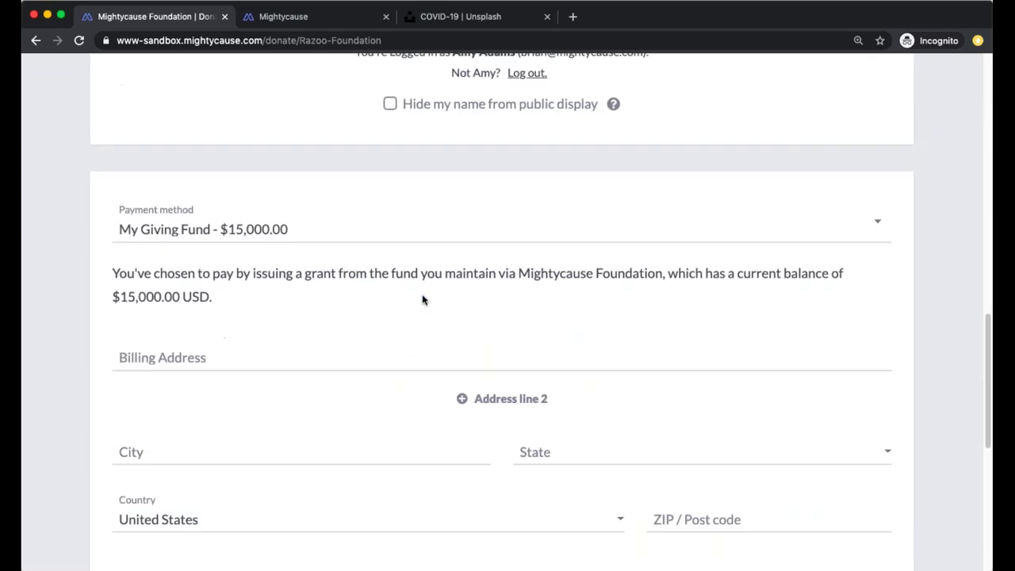
scroll(422, 300, down, 1)
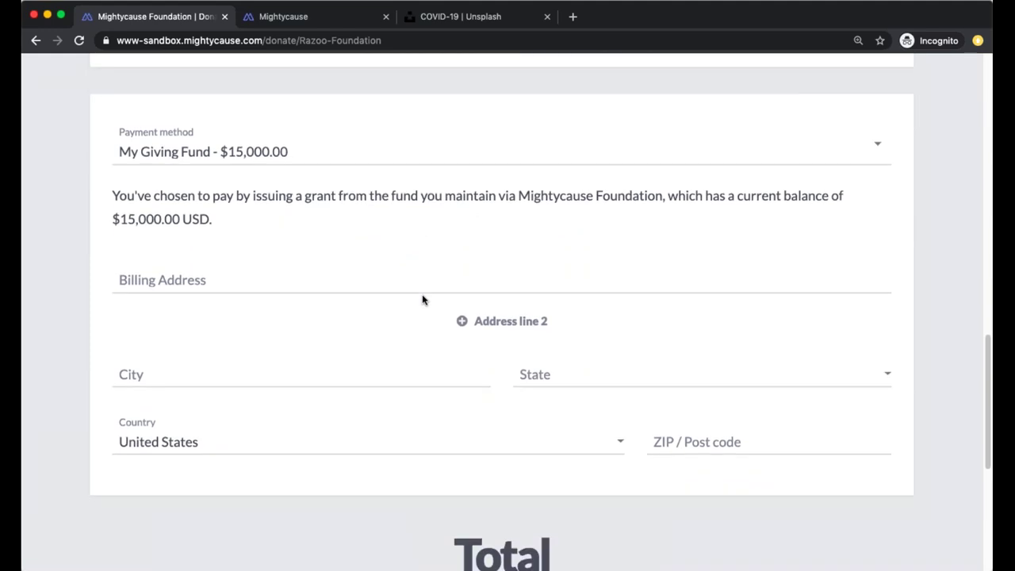
scroll(423, 300, down, 1)
scroll(422, 300, down, 5)
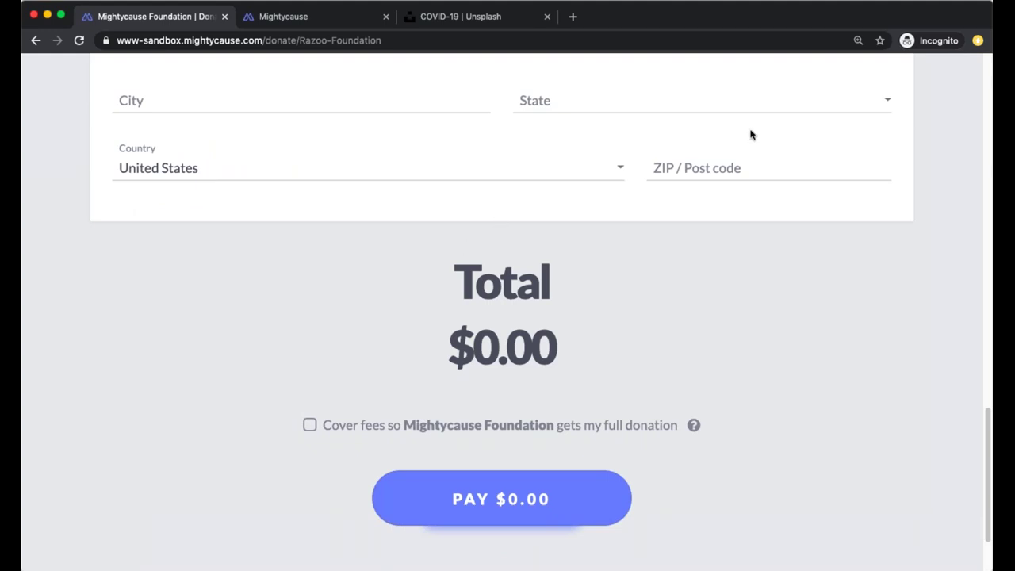
scroll(636, 200, up, 20)
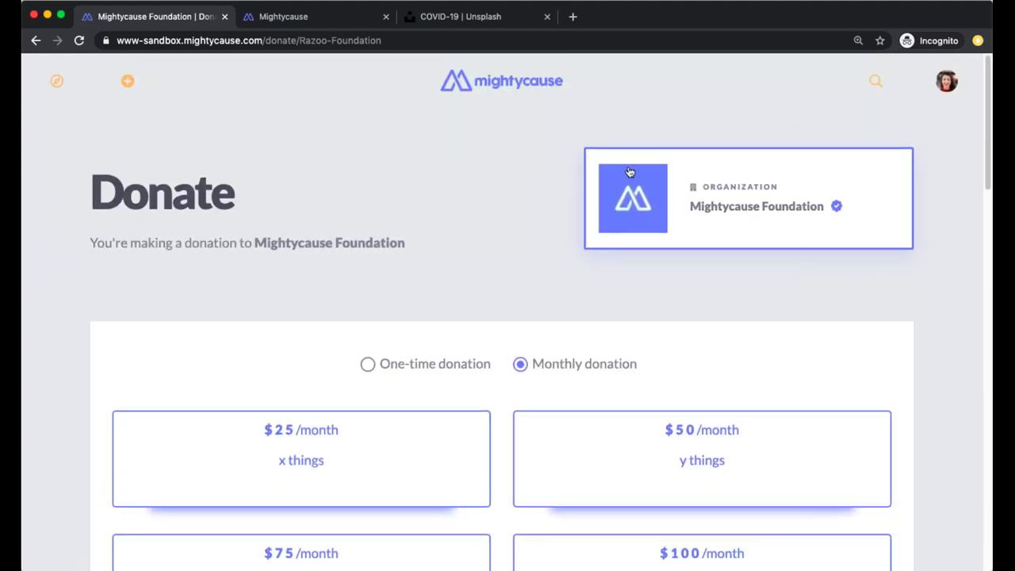
key(super+l)
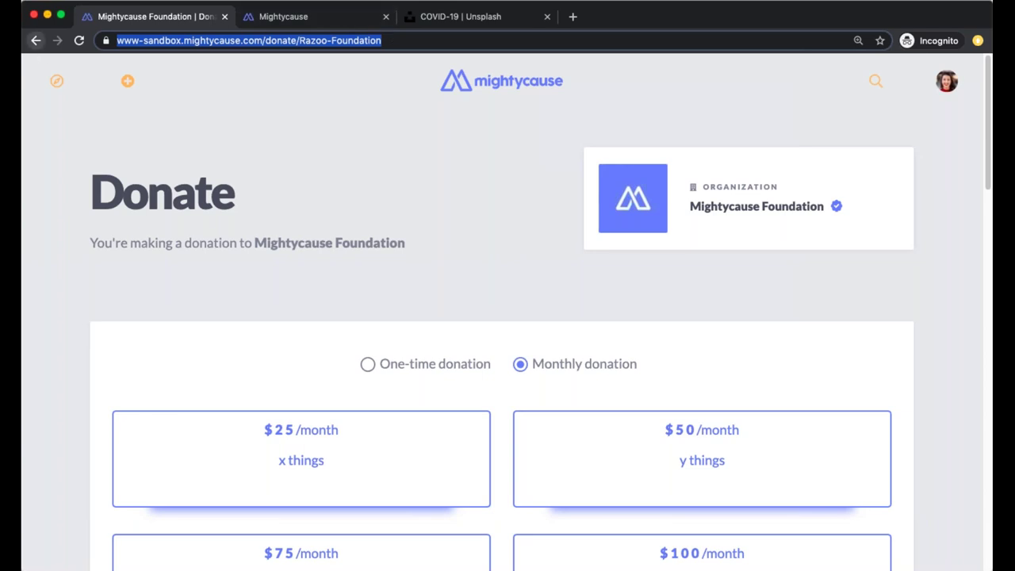
Go back to the Organization Profile and open the Reports overview
click(36, 40)
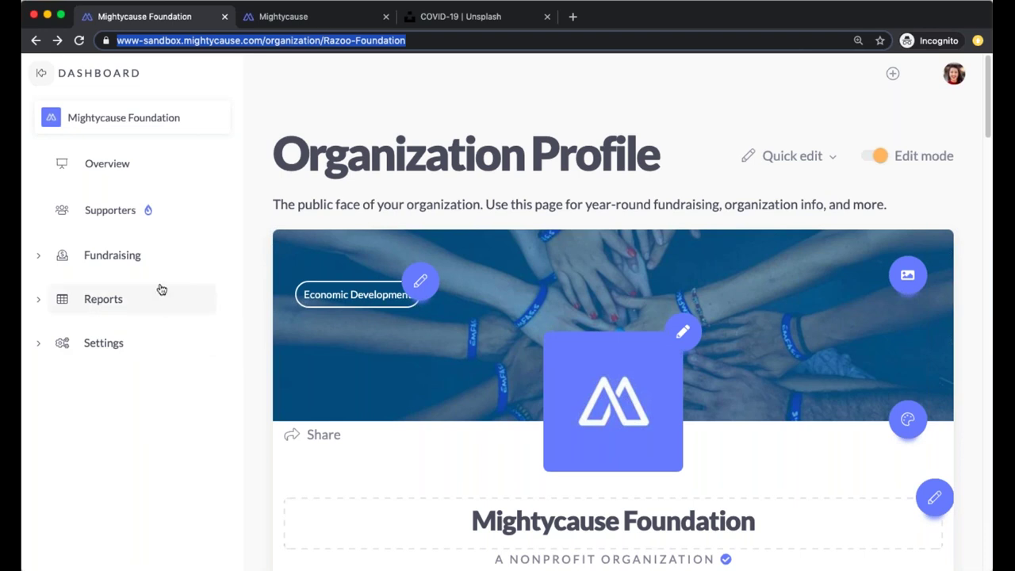
click(101, 301)
scroll(691, 141, down, 2)
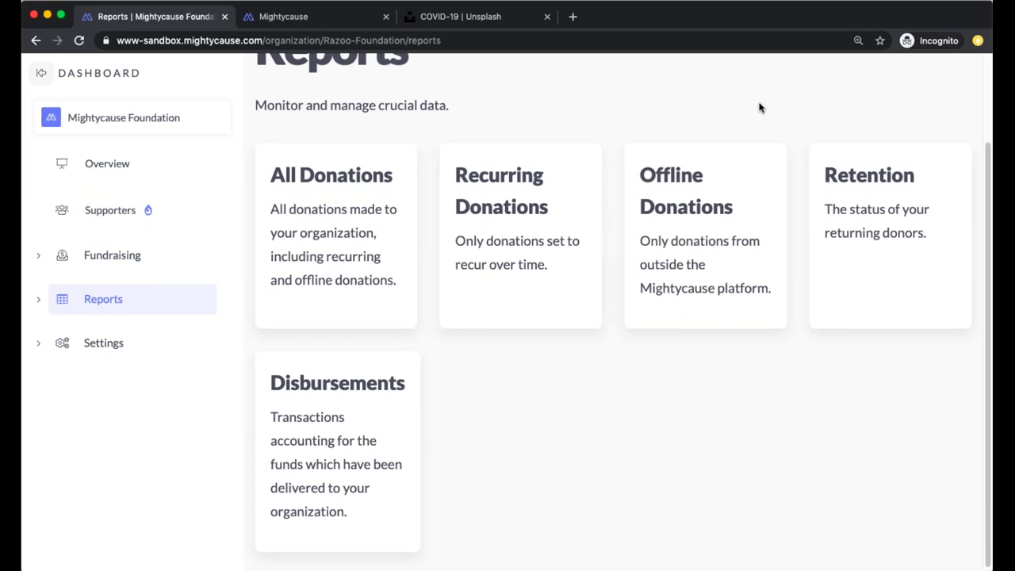
Open the All Donations report and set its time period to This Year-to-Date
click(355, 217)
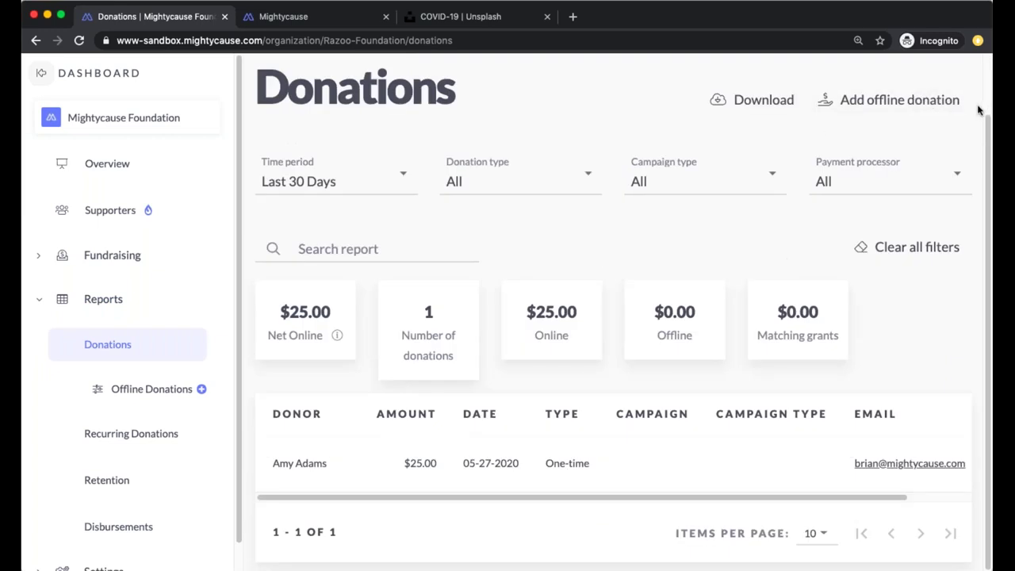
click(327, 187)
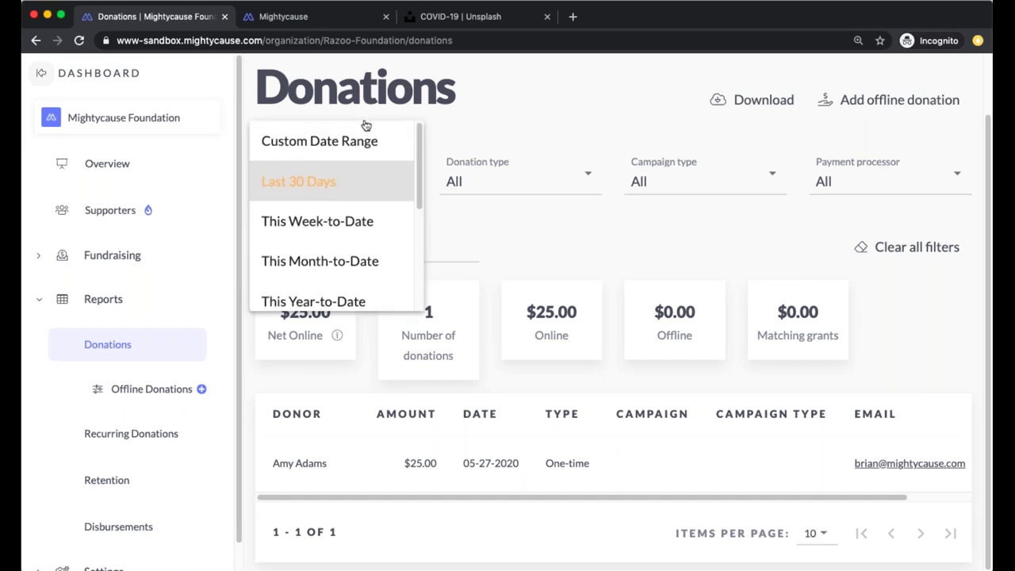
click(359, 147)
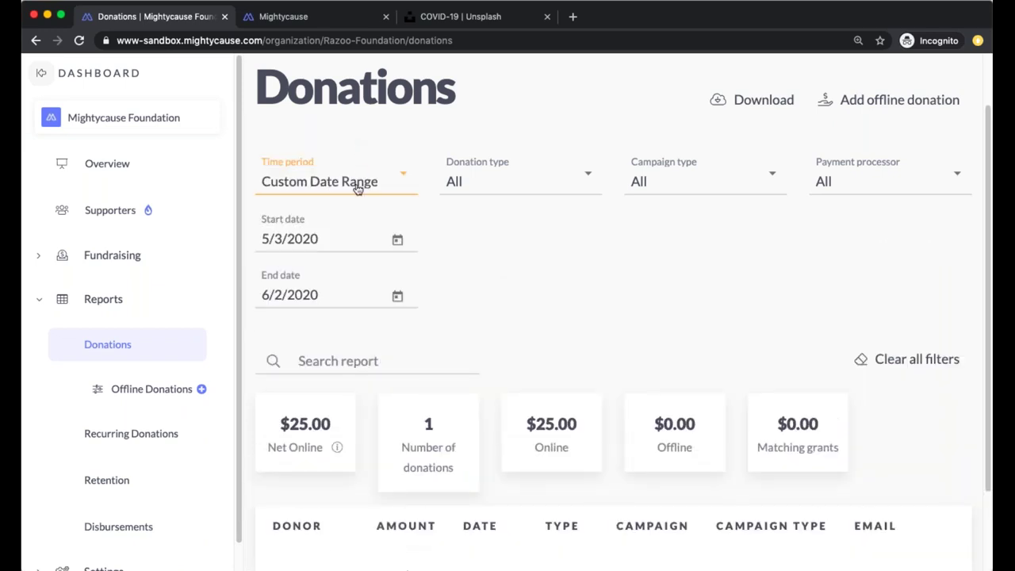
click(357, 188)
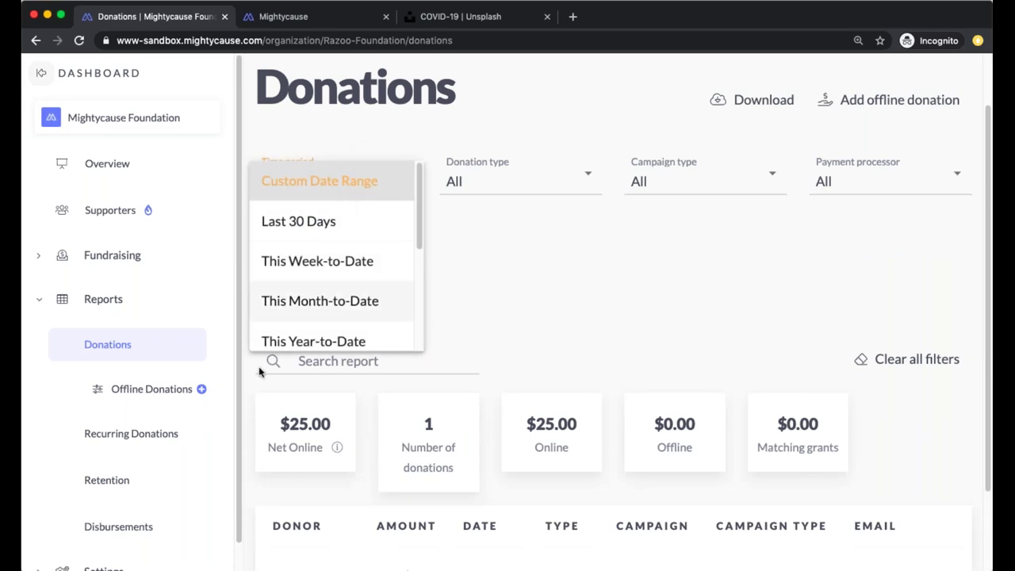
scroll(306, 321, down, 1)
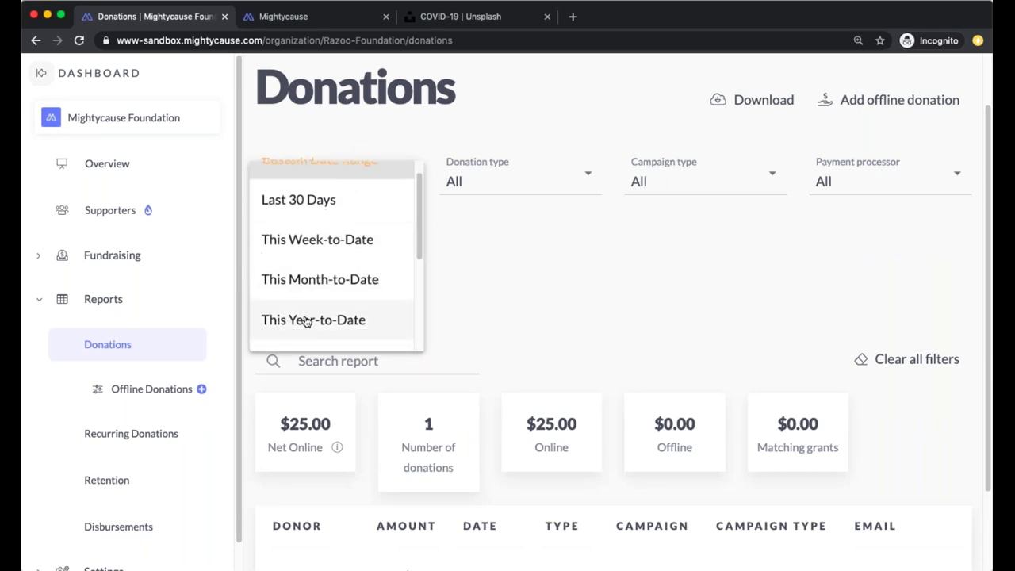
click(306, 320)
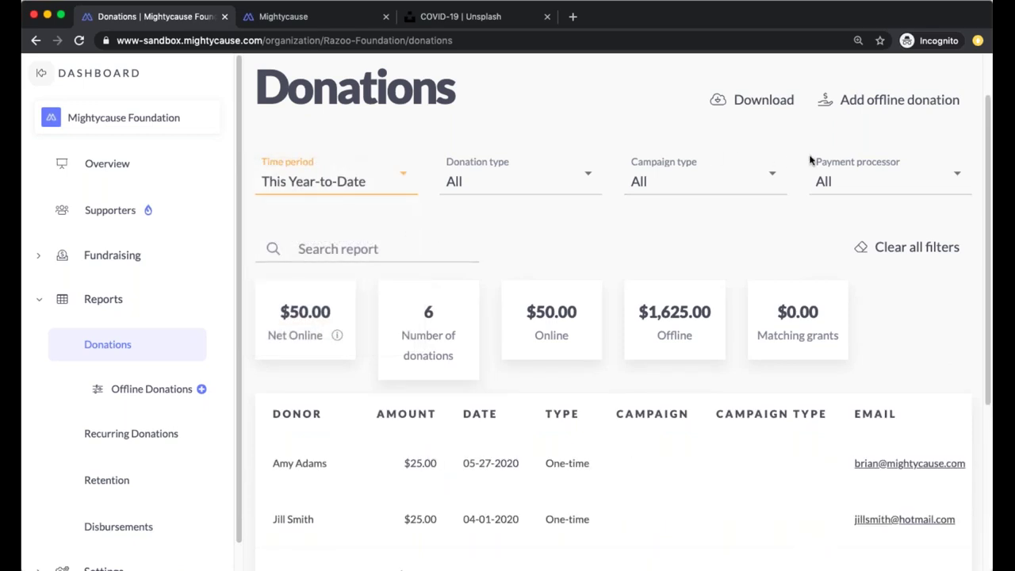
Inspect the Donation type options without changing them, then view the Campaign type filters
click(498, 188)
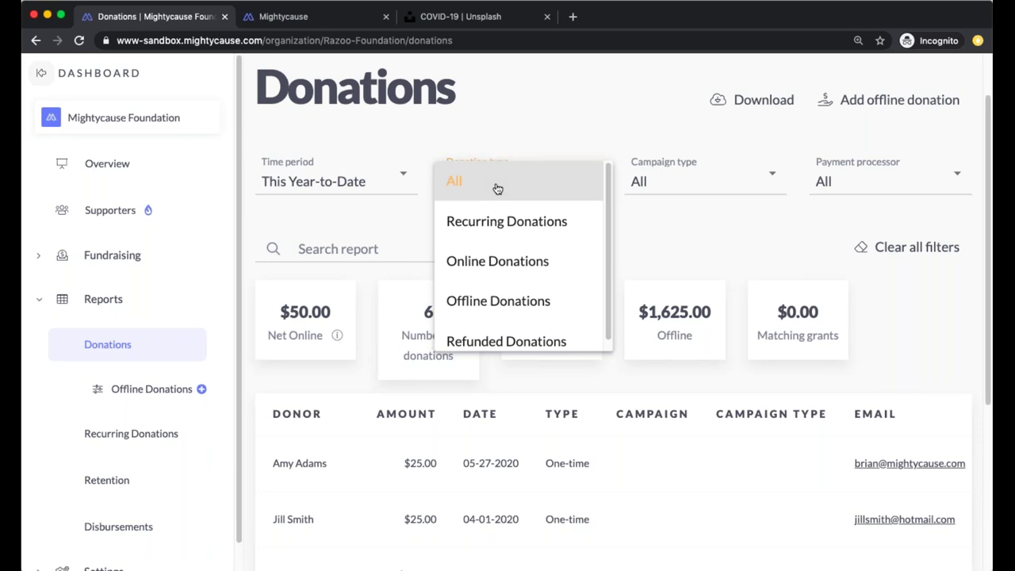
scroll(562, 239, down, 1)
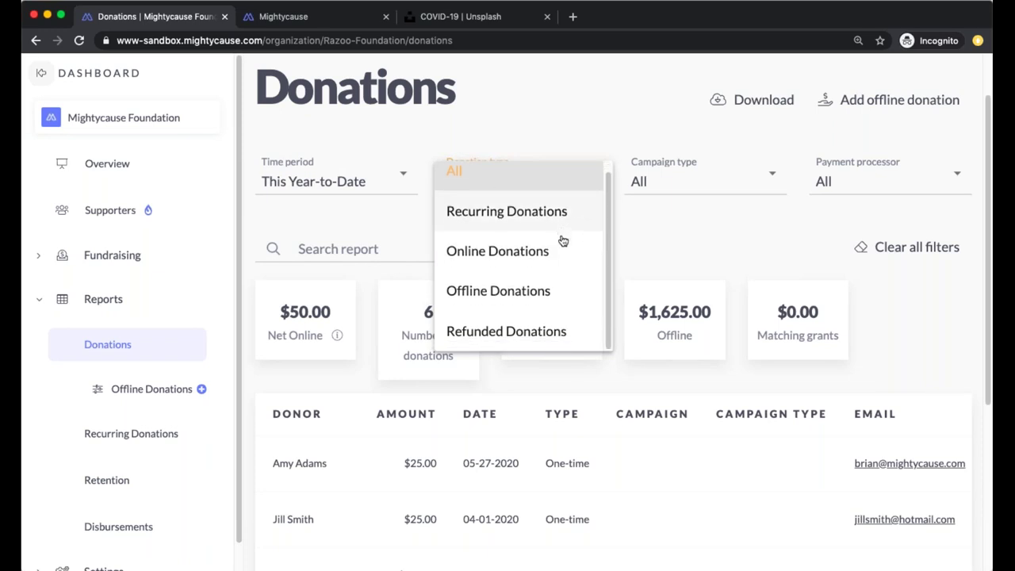
scroll(562, 238, down, 2)
scroll(559, 222, up, 3)
click(574, 144)
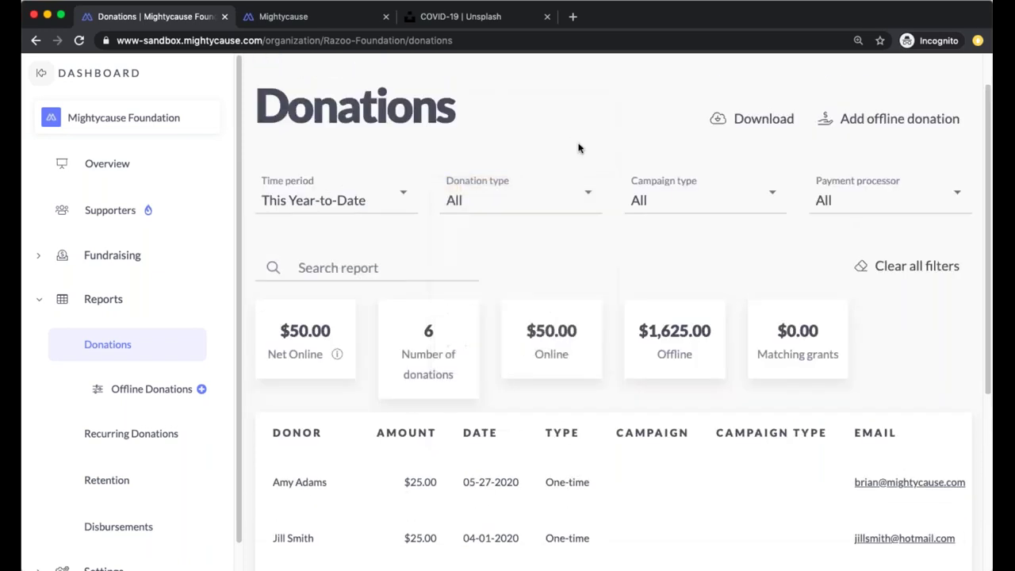
click(639, 201)
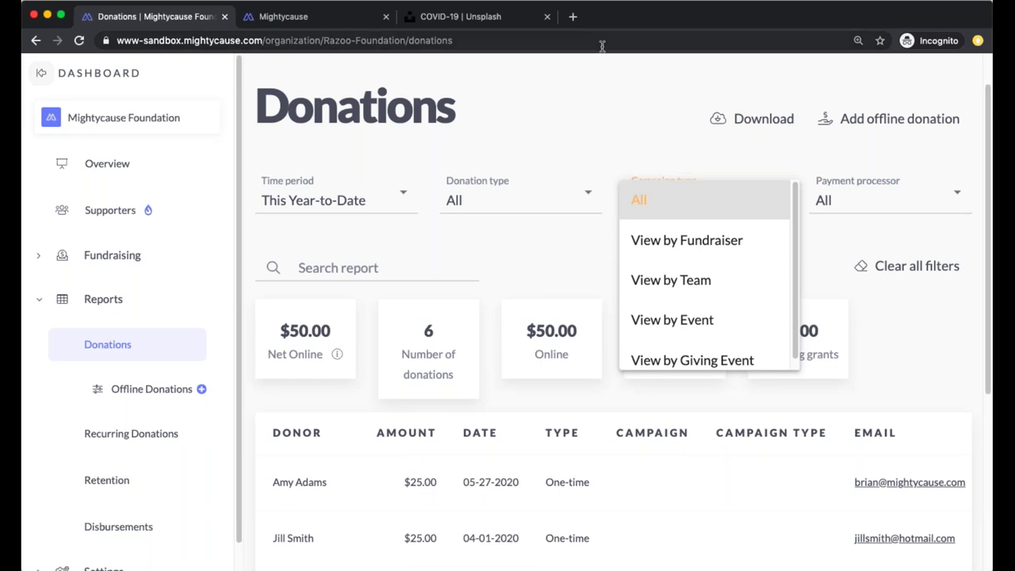
Close the campaign type list and scroll through the year-to-date summary cards and donor table
click(714, 111)
scroll(759, 280, down, 2)
scroll(718, 293, down, 4)
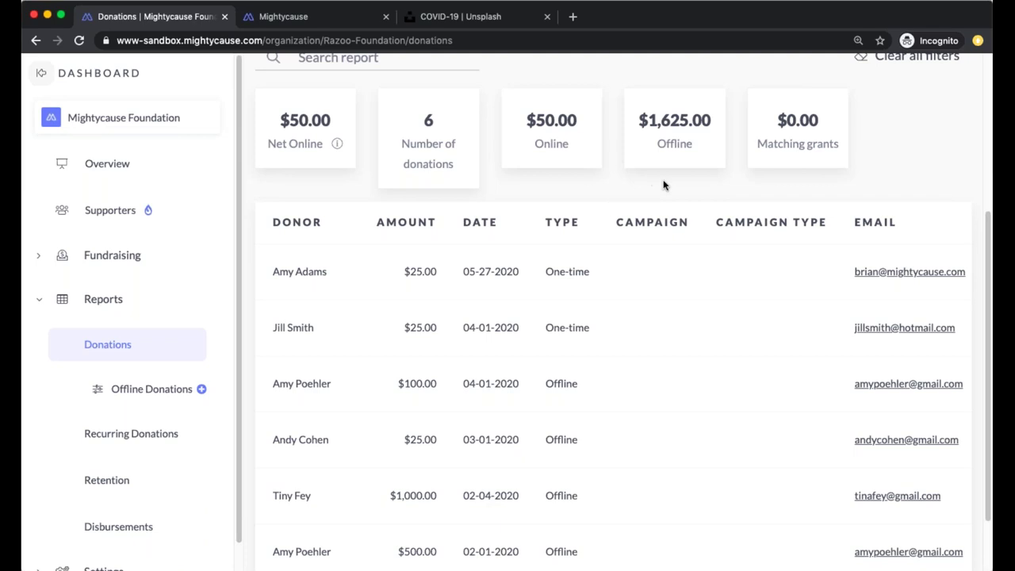
scroll(664, 186, down, 2)
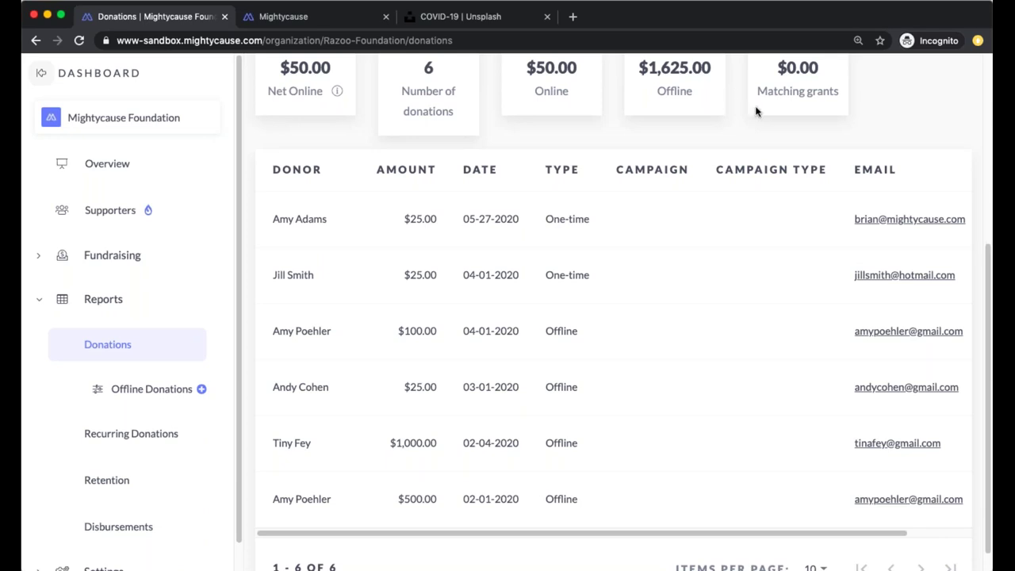
scroll(835, 127, up, 5)
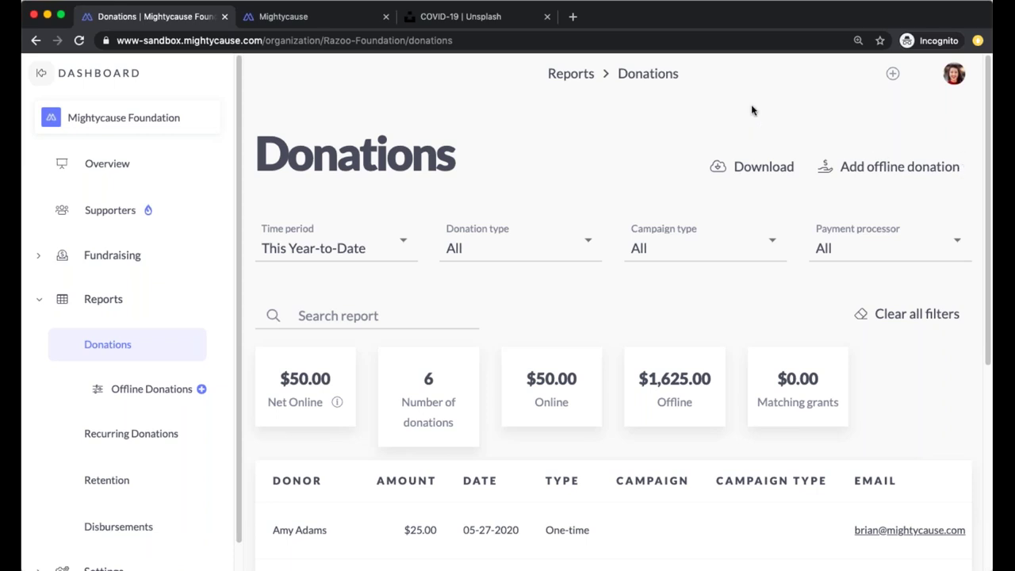
scroll(766, 158, down, 1)
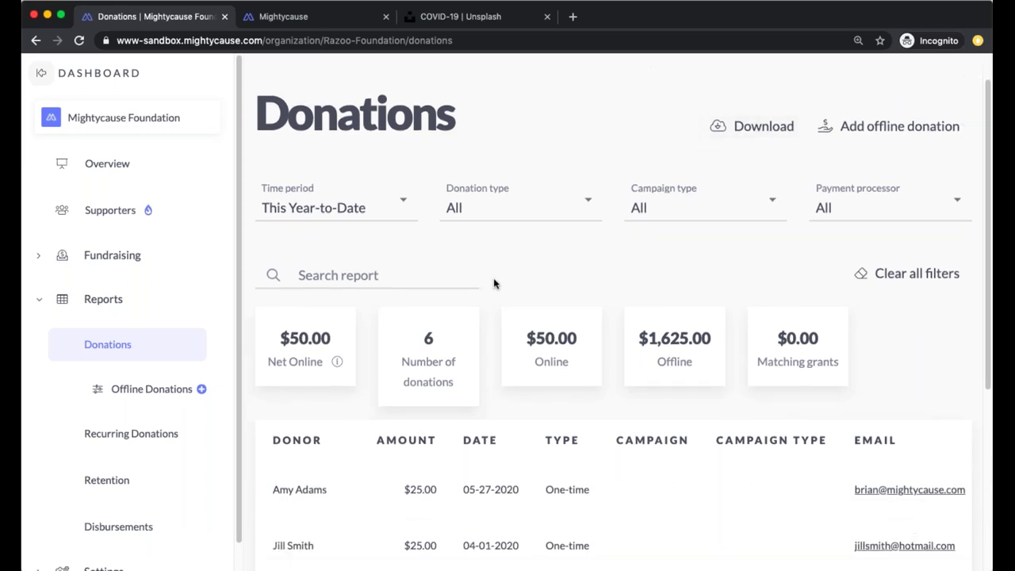
Filter the report to Offline Donations and open the Add offline donation form
click(133, 392)
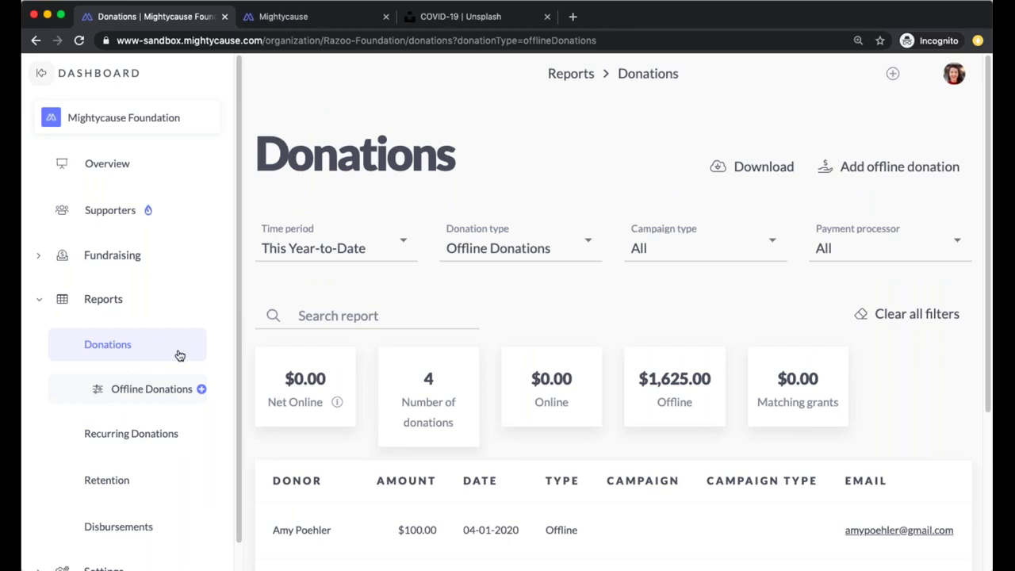
click(857, 176)
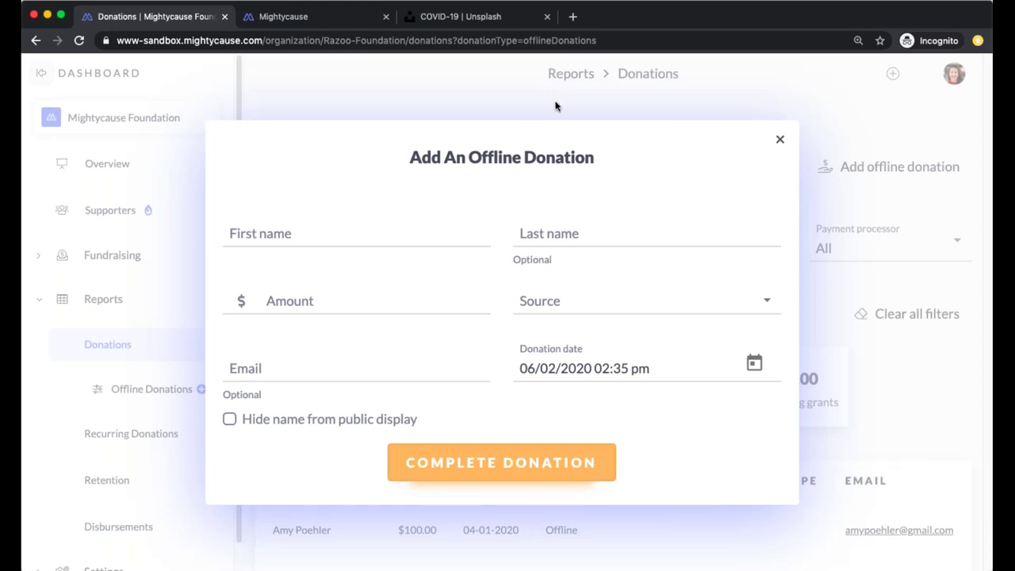
Dismiss the offline donation form unsaved and scroll the offline report's 4 donations
click(577, 111)
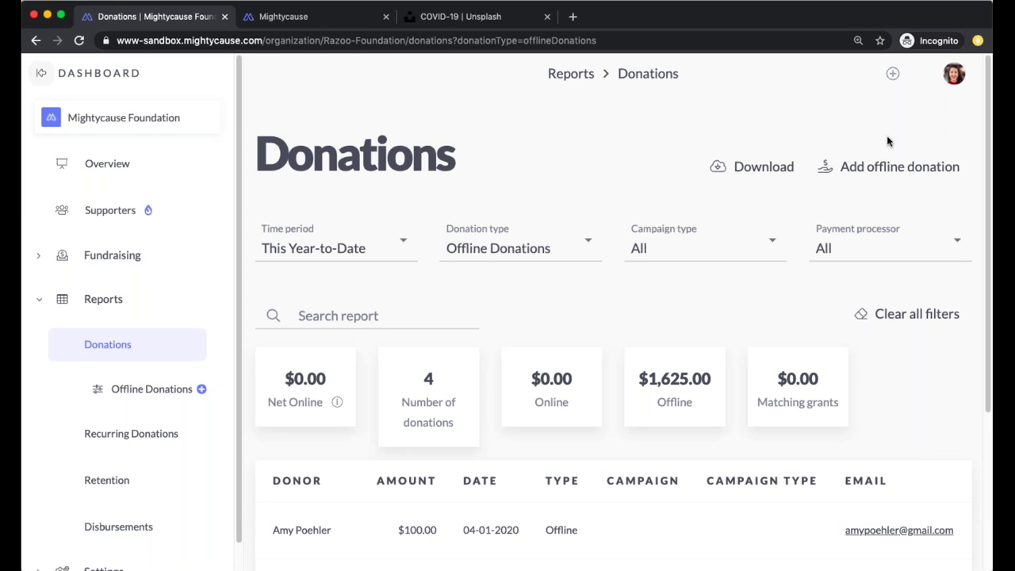
scroll(652, 325, down, 1)
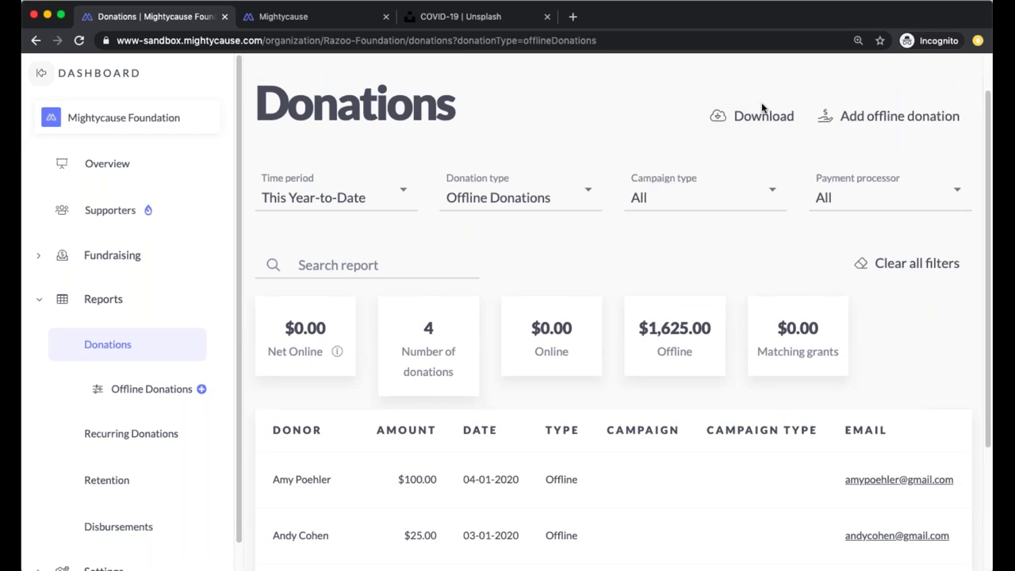
Open Recurring Donations and scroll through its 14 active recurring donors totalling $2,255.00
click(159, 433)
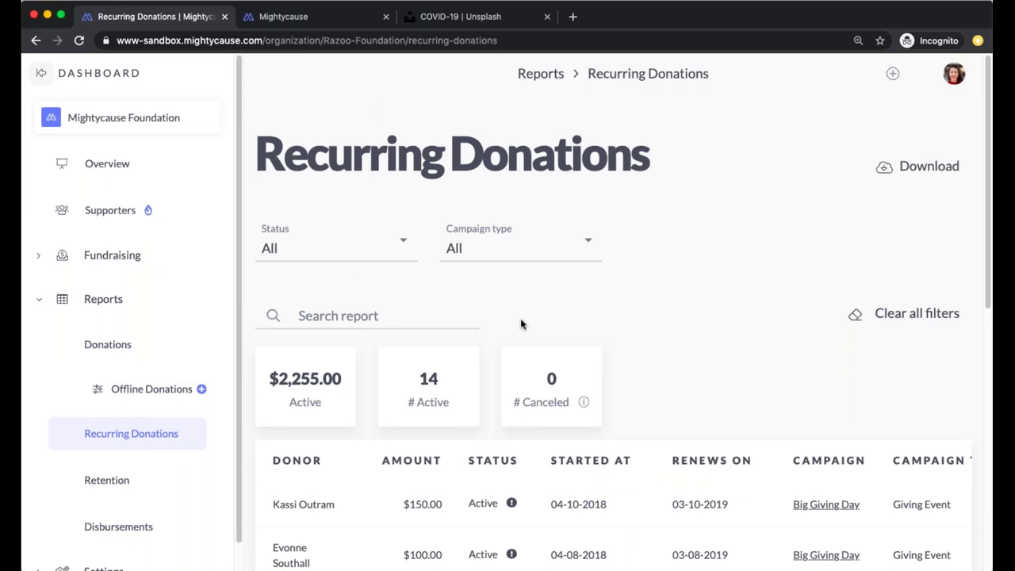
scroll(521, 324, down, 3)
scroll(788, 218, down, 1)
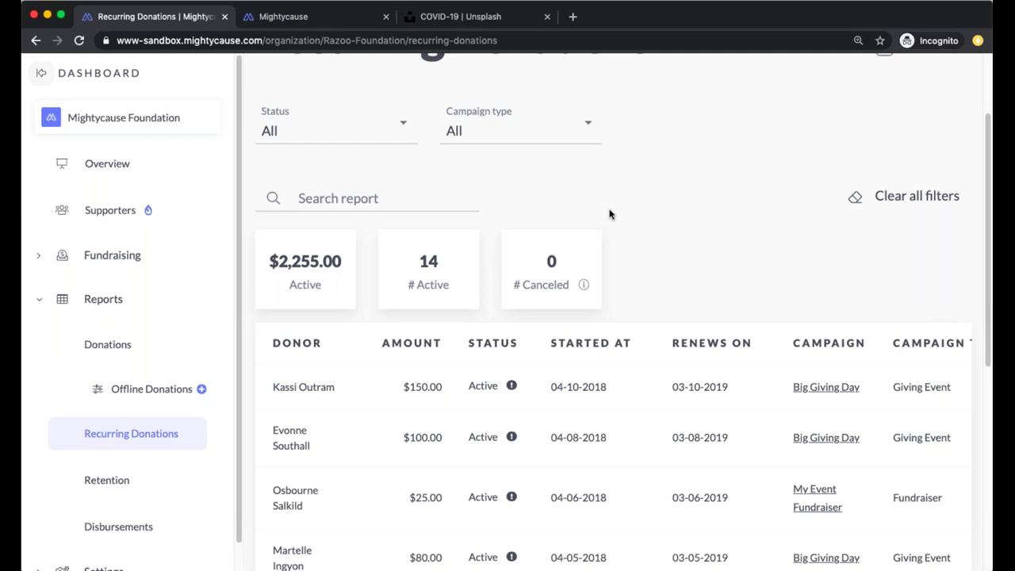
scroll(598, 221, down, 5)
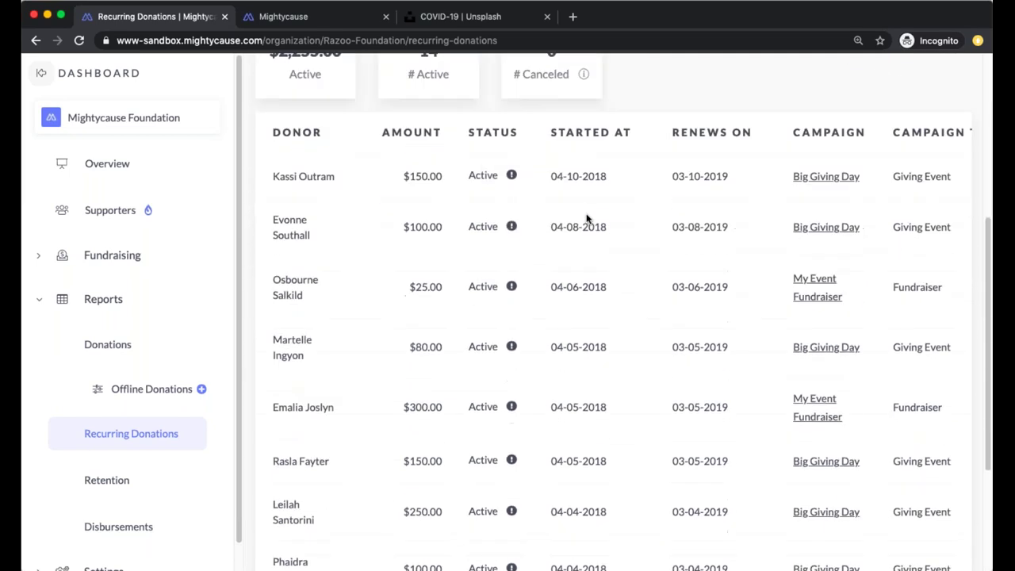
Filter the donor retention report to Last Year, then bring up the two pending check disbursements
click(93, 478)
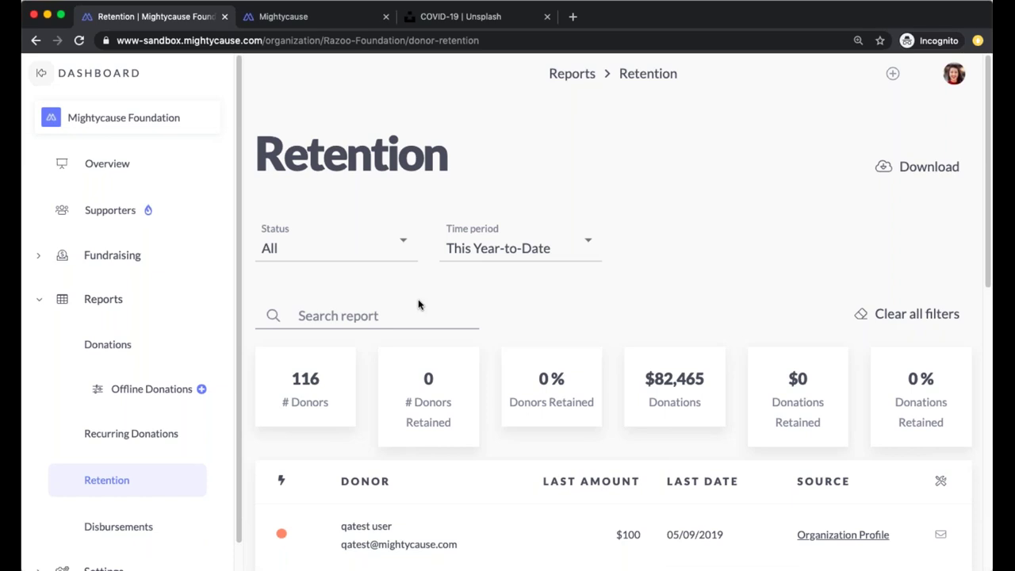
scroll(444, 302, down, 5)
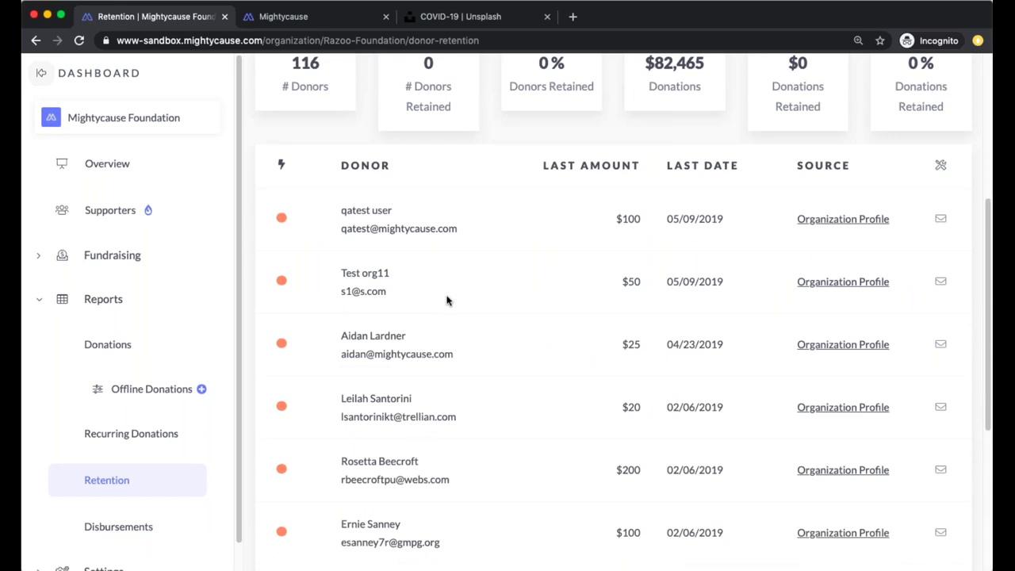
scroll(463, 296, up, 4)
click(541, 197)
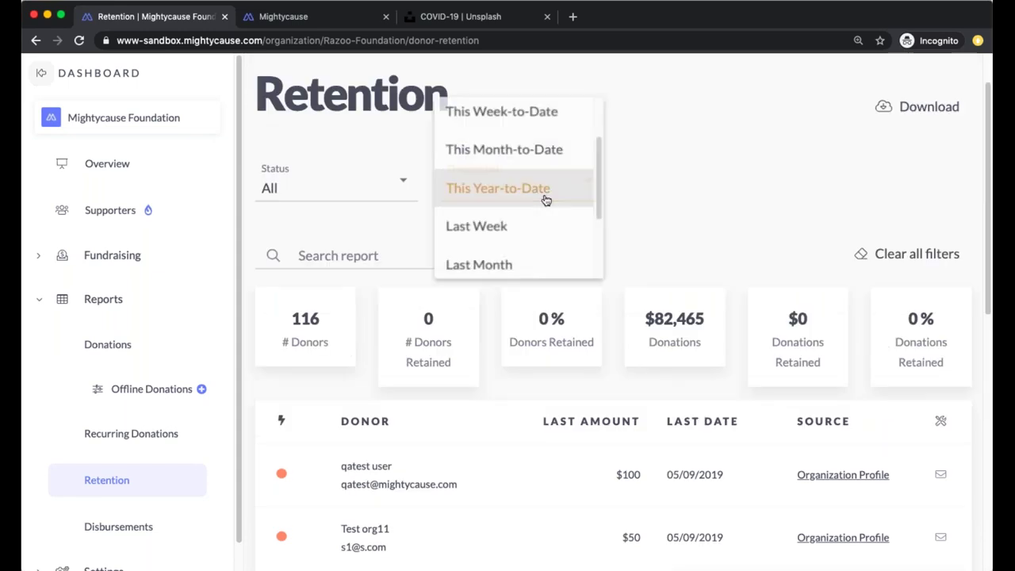
scroll(523, 208, up, 1)
scroll(523, 215, down, 3)
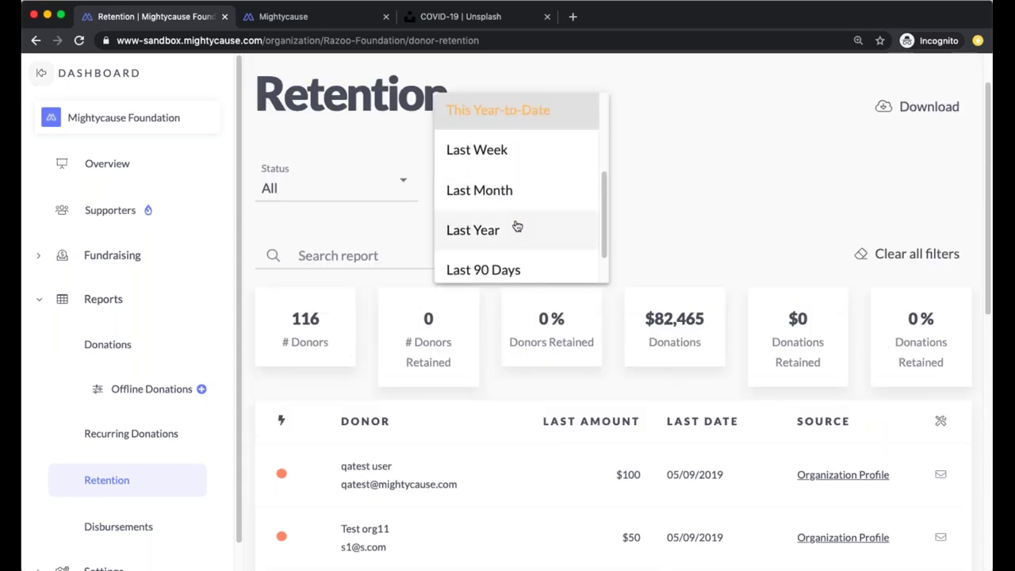
click(516, 227)
scroll(617, 232, down, 2)
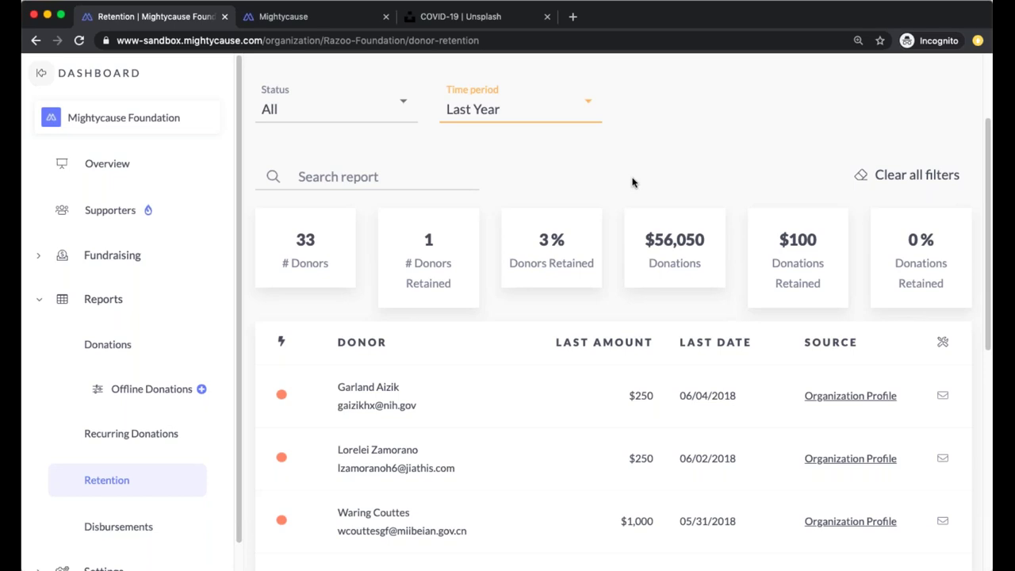
click(123, 534)
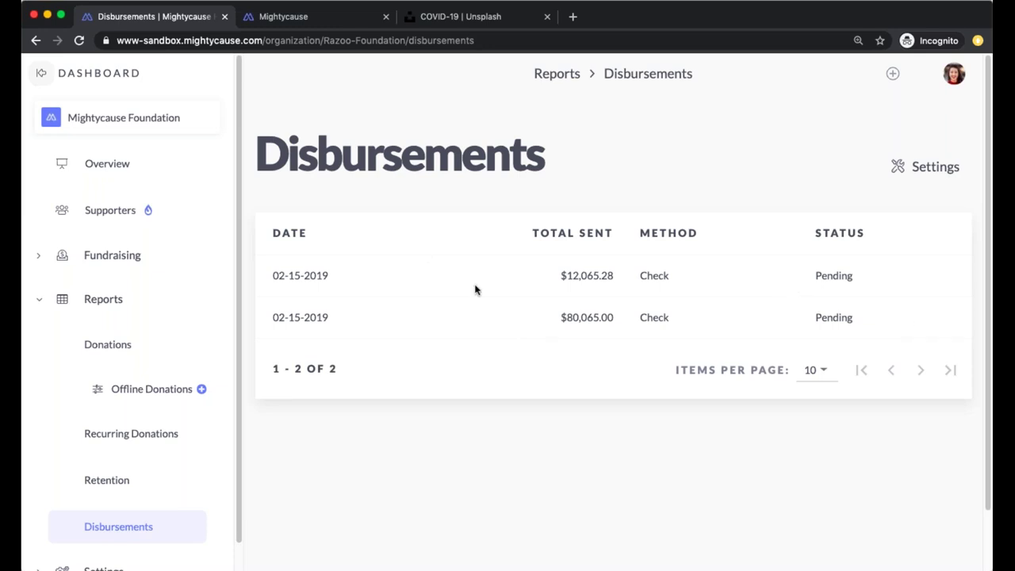
Inspect the $12,065.28 disbursement's donations and fees, then go to the Fundraising overview
click(315, 287)
scroll(305, 269, down, 1)
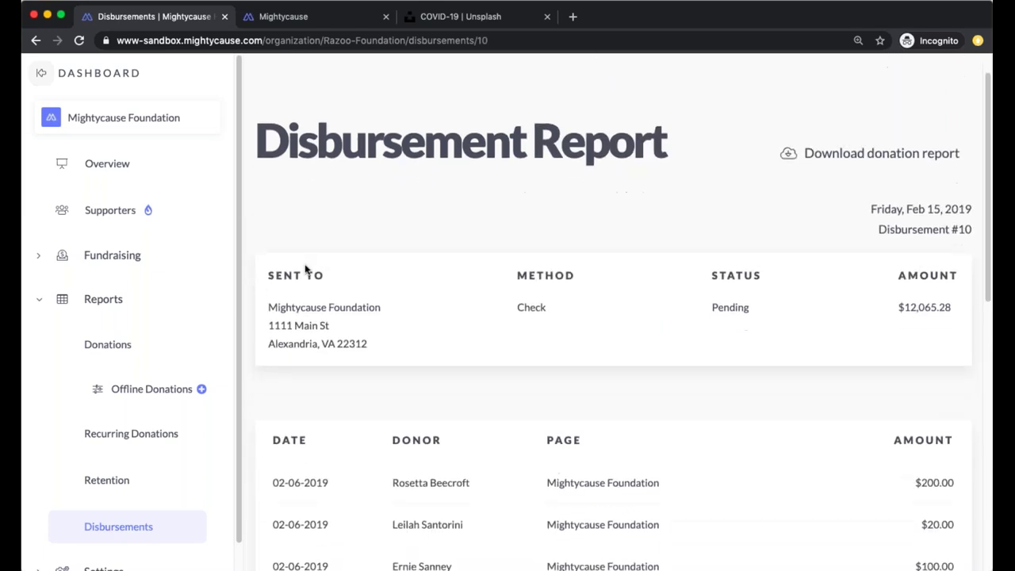
scroll(306, 267, down, 5)
scroll(286, 288, down, 3)
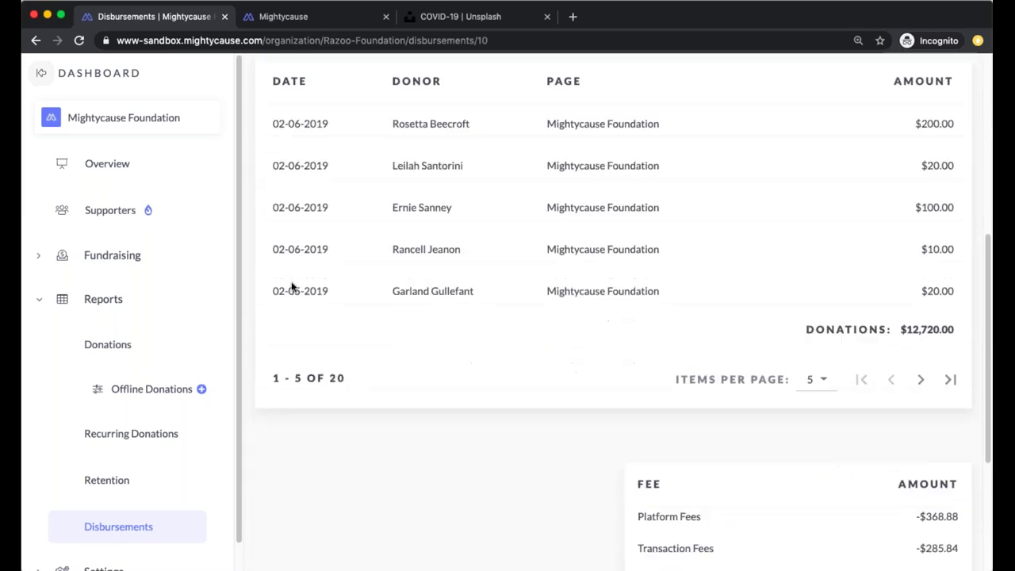
scroll(297, 287, down, 5)
scroll(357, 293, down, 1)
scroll(358, 289, up, 2)
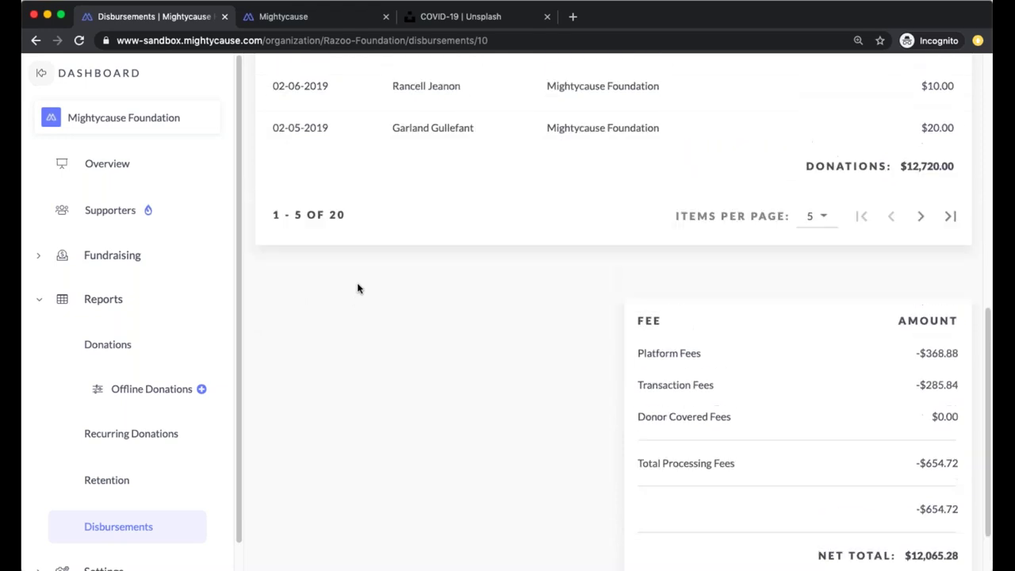
scroll(358, 288, up, 9)
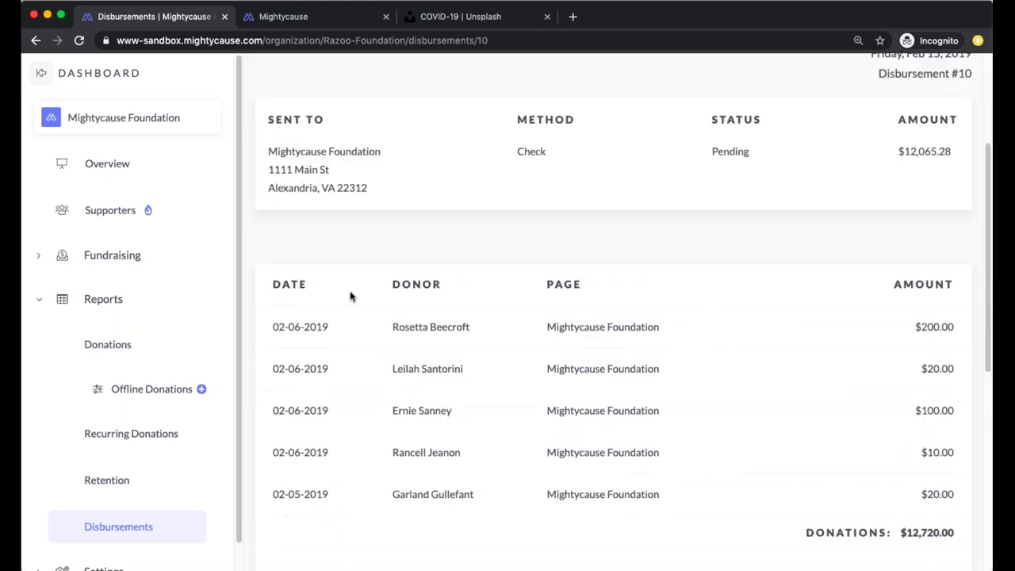
scroll(352, 300, up, 5)
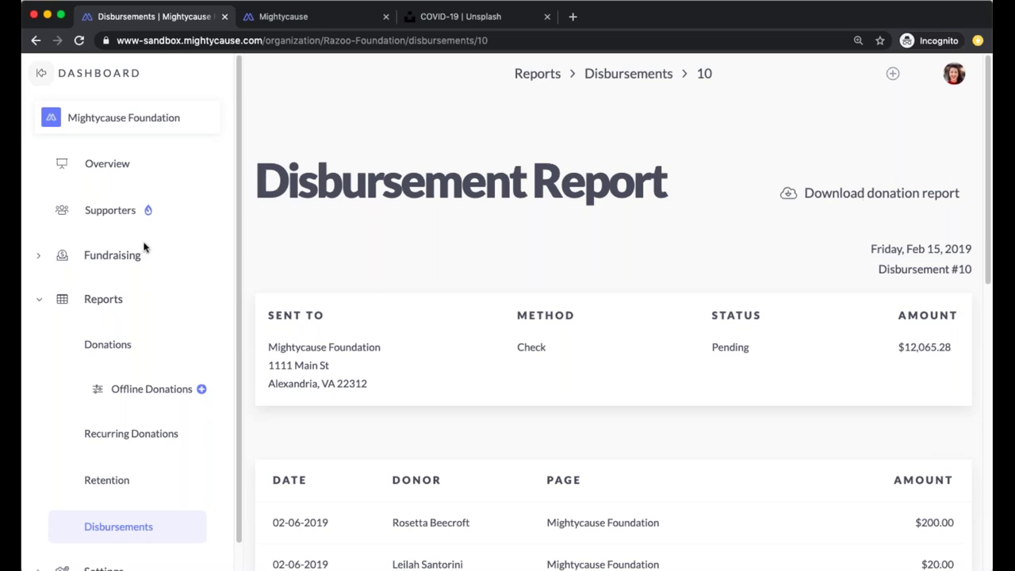
click(127, 262)
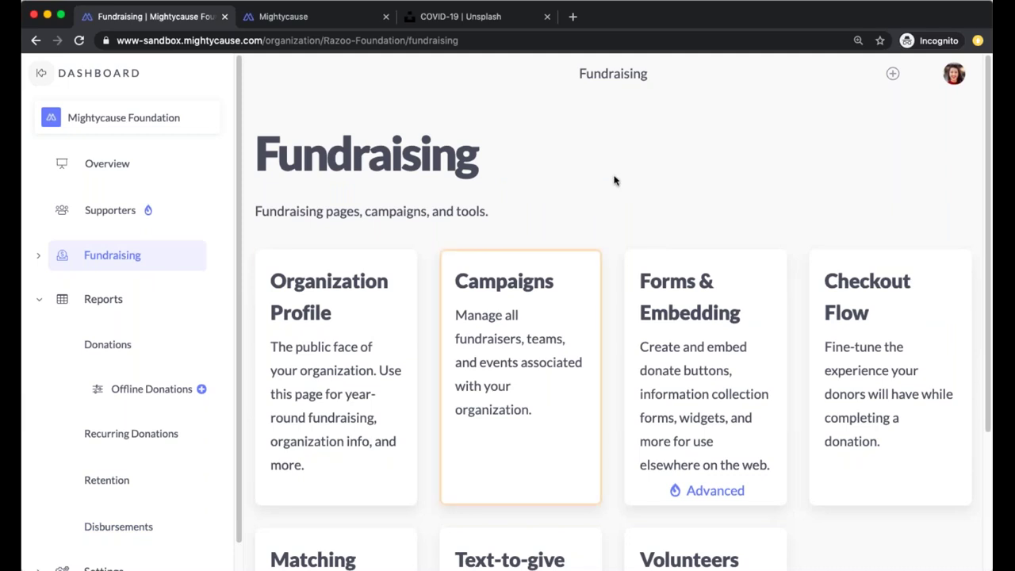
Open the Campaigns list, compare peer-to-peer campaigns, and settle on Your Campaigns showing three
scroll(613, 182, down, 1)
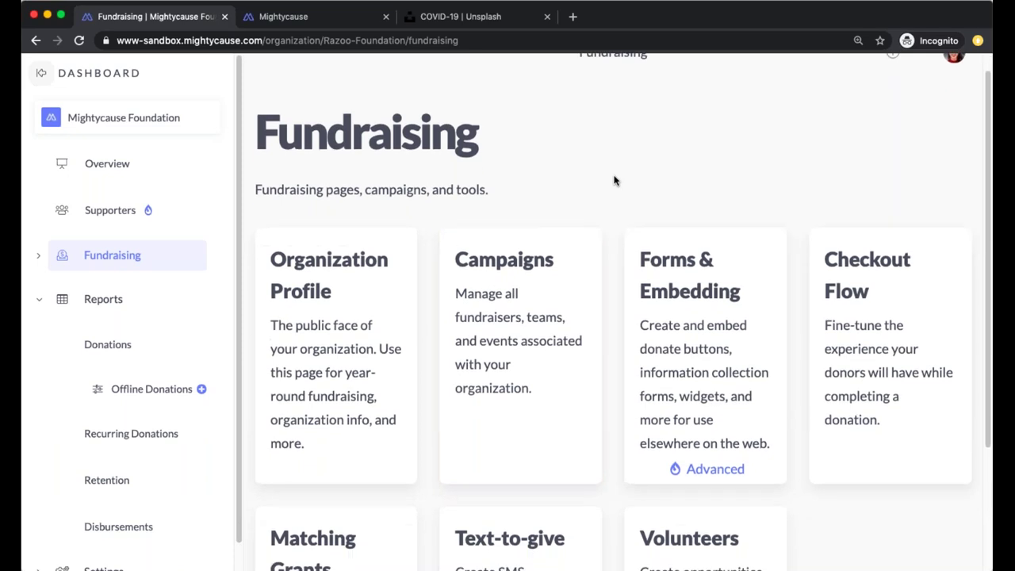
click(534, 314)
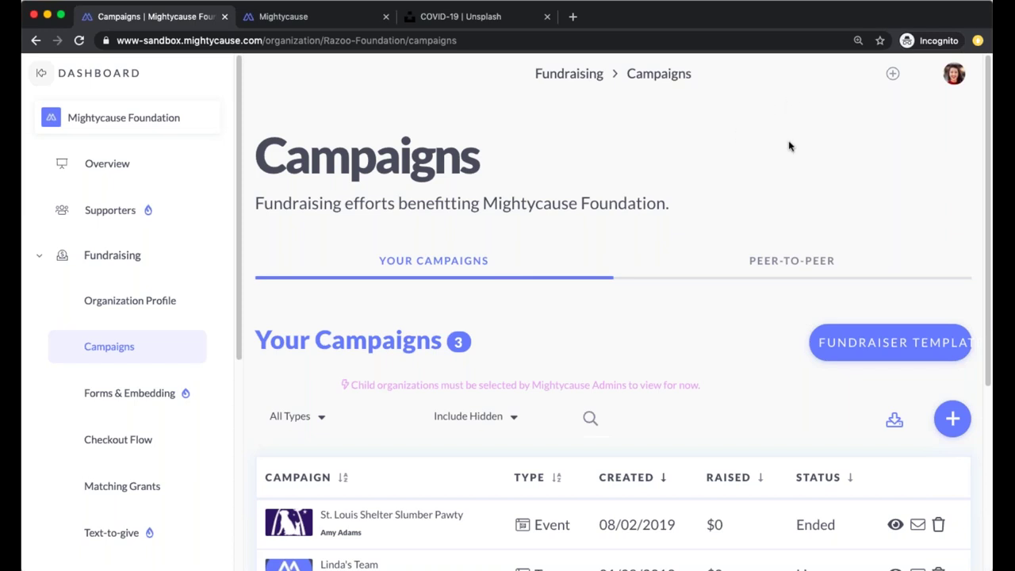
click(817, 261)
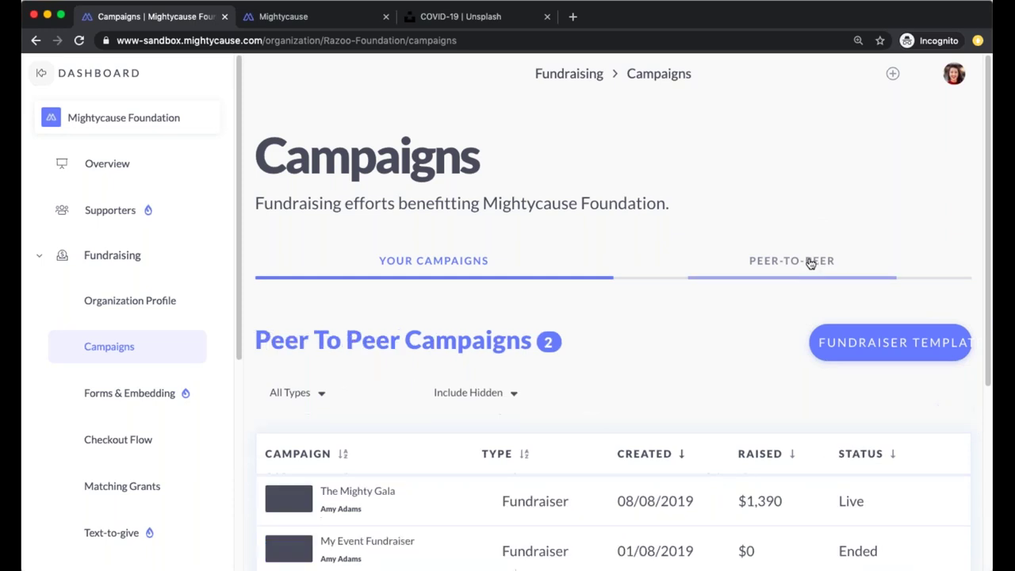
click(453, 256)
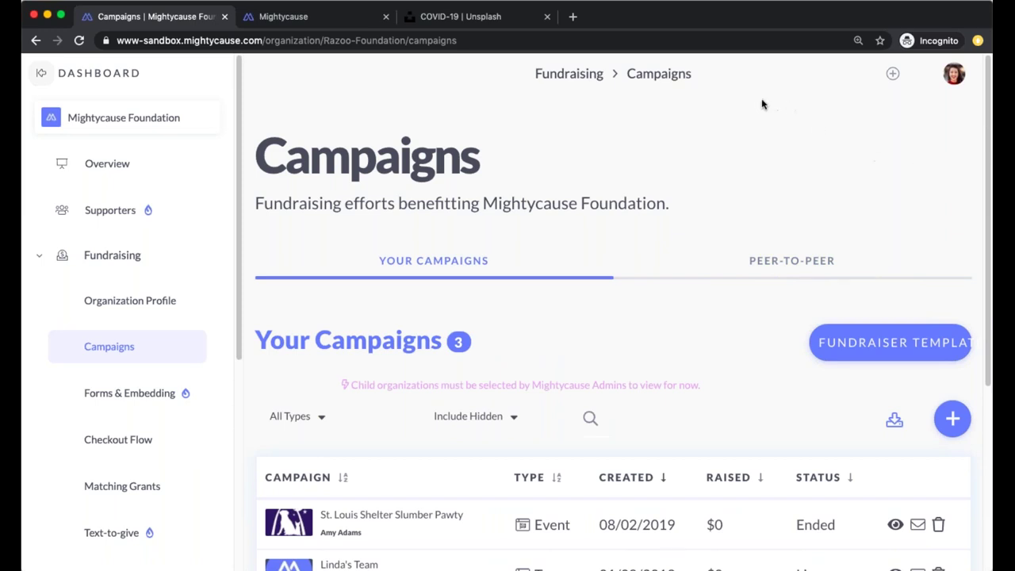
click(809, 261)
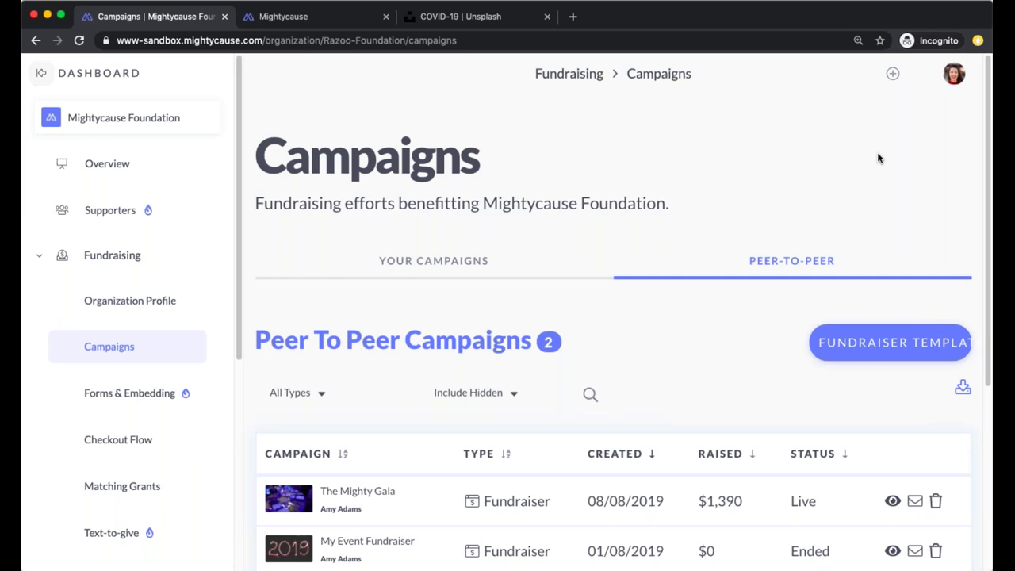
click(484, 262)
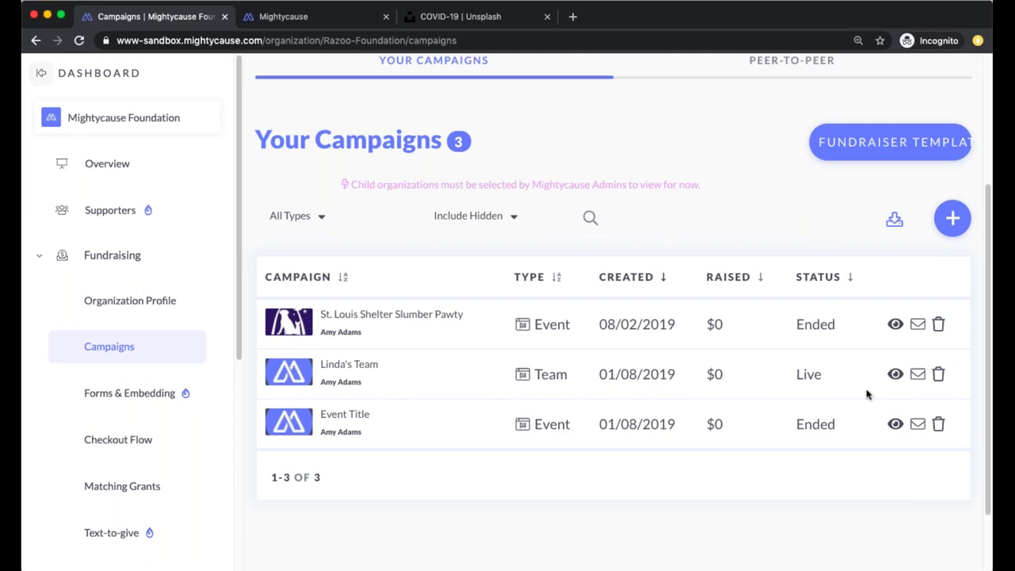
Hide the Event Title campaign and cancel its deletion so it stays listed as Ended
click(895, 424)
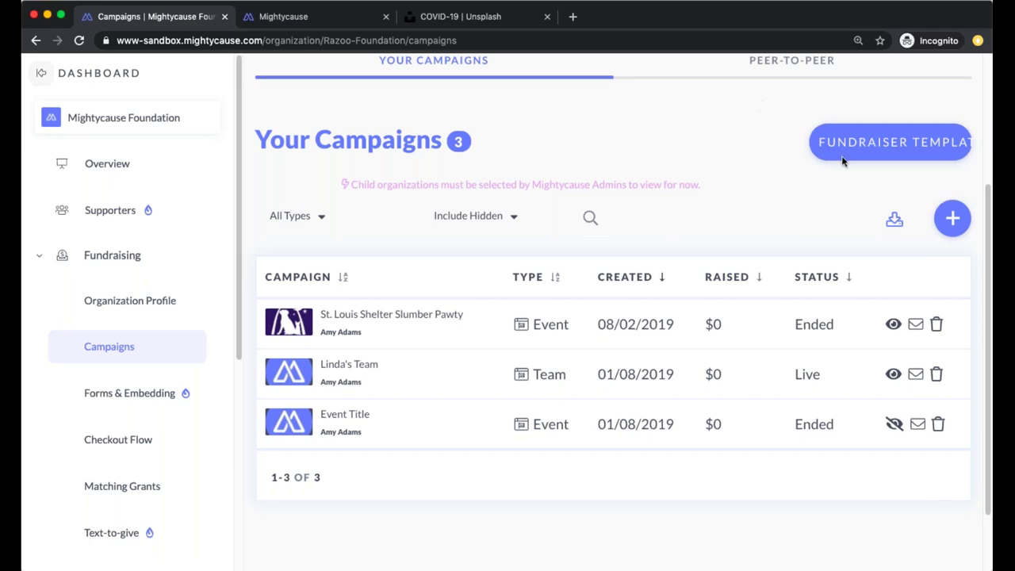
click(938, 426)
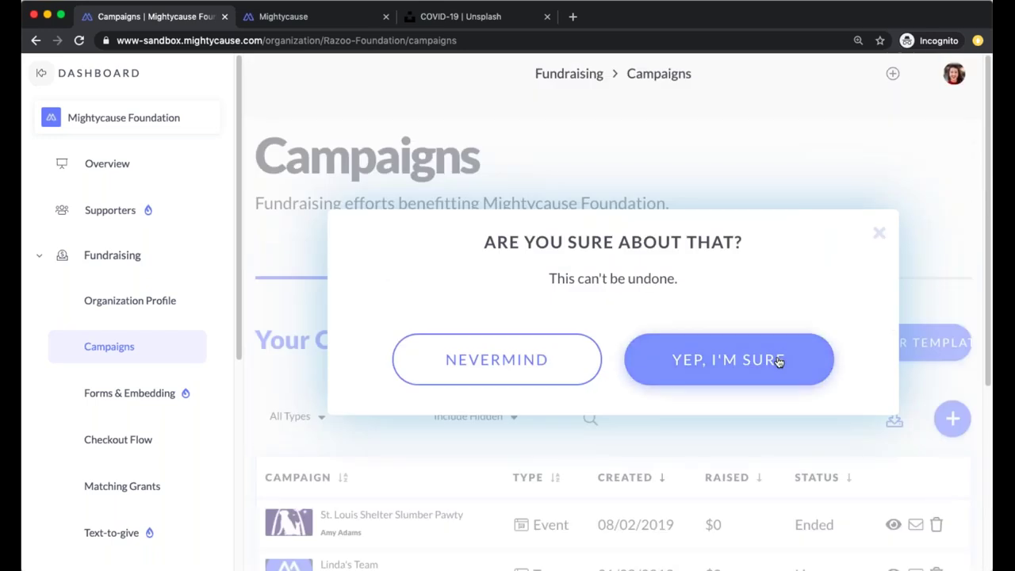
click(880, 232)
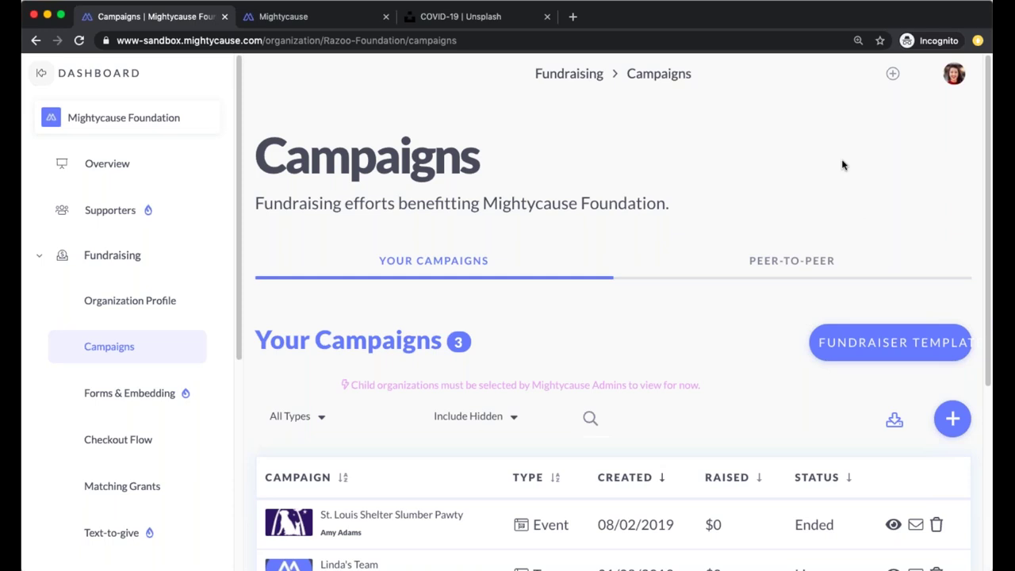
scroll(443, 326, down, 2)
scroll(442, 326, down, 2)
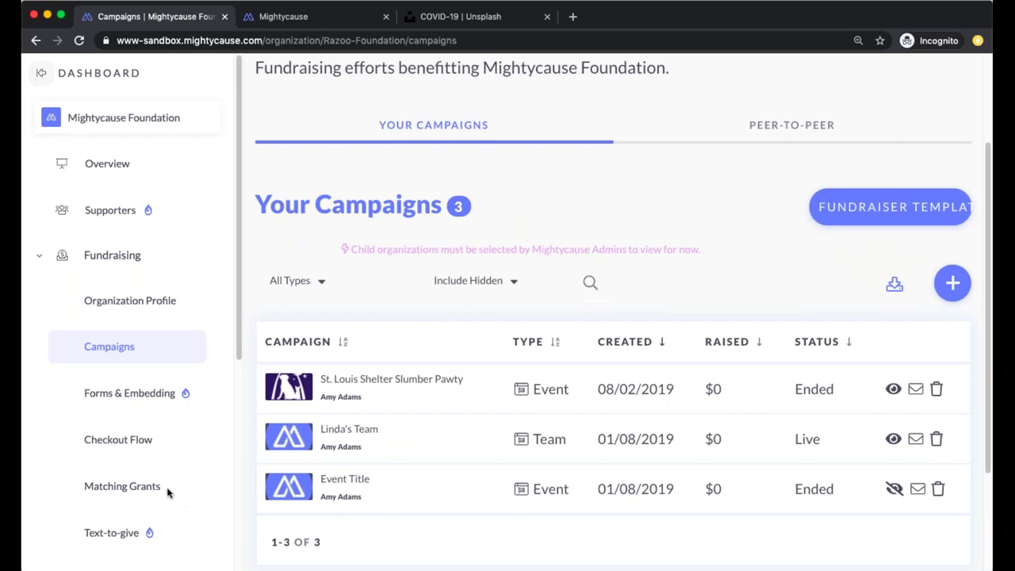
scroll(143, 528, down, 5)
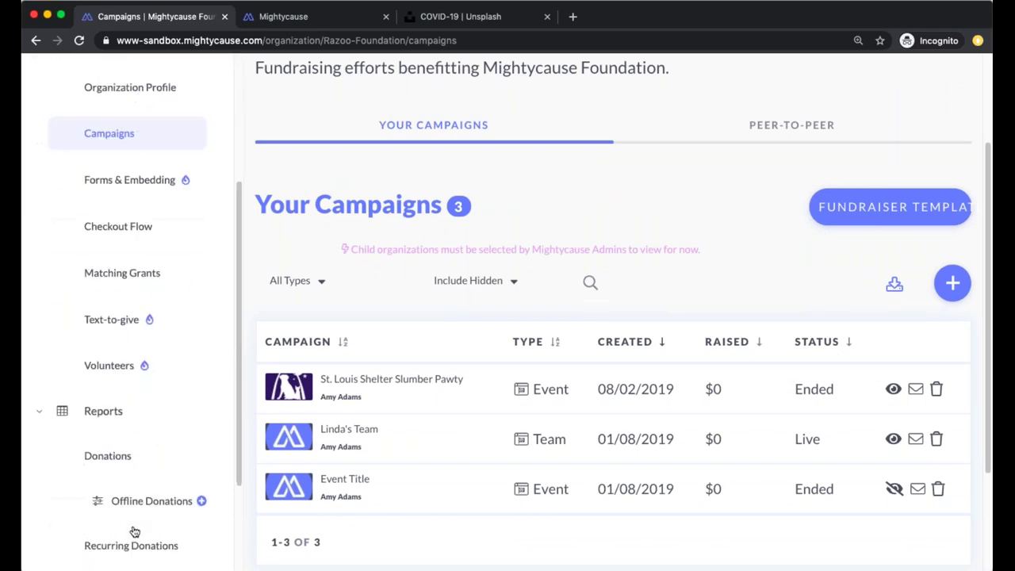
scroll(135, 531, down, 4)
Go to Settings and choose the Admins card
click(92, 553)
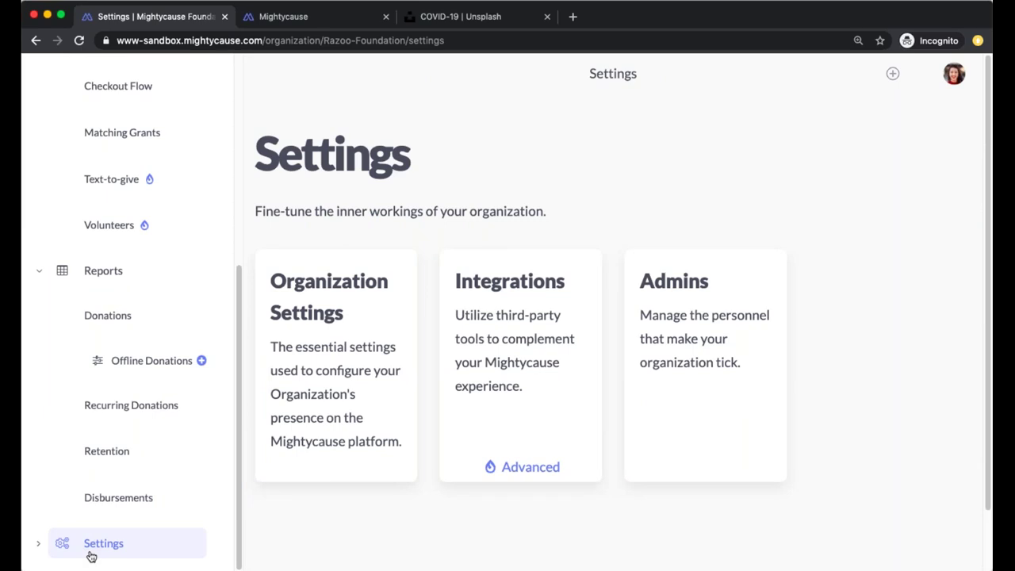
click(692, 358)
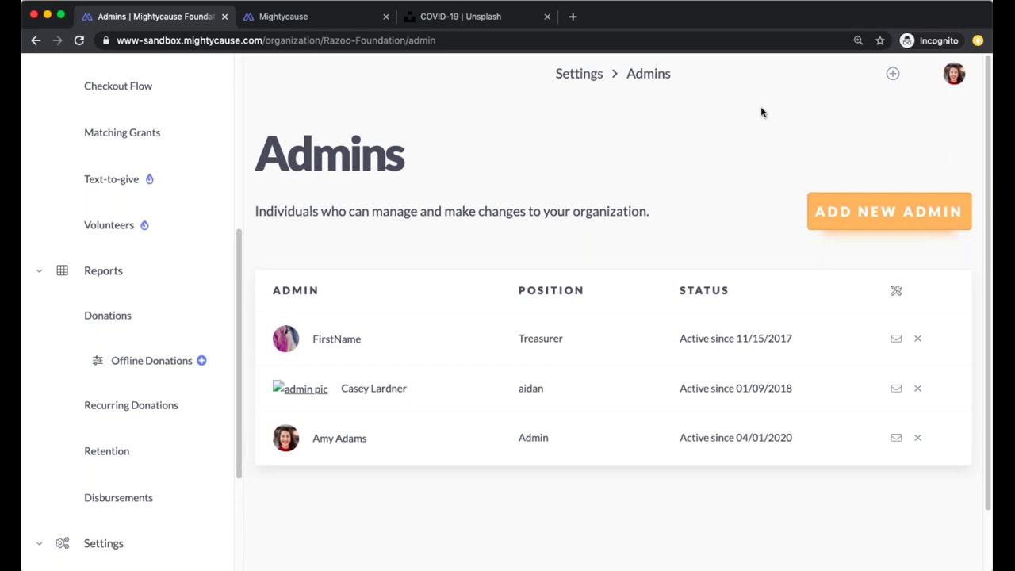
click(881, 203)
scroll(539, 326, down, 3)
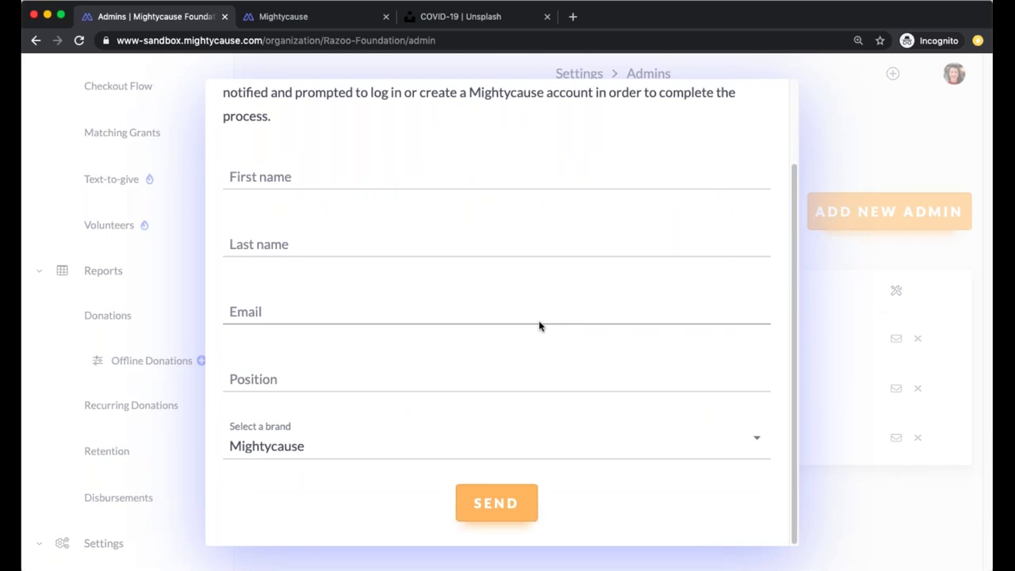
scroll(490, 501, up, 3)
scroll(503, 500, down, 3)
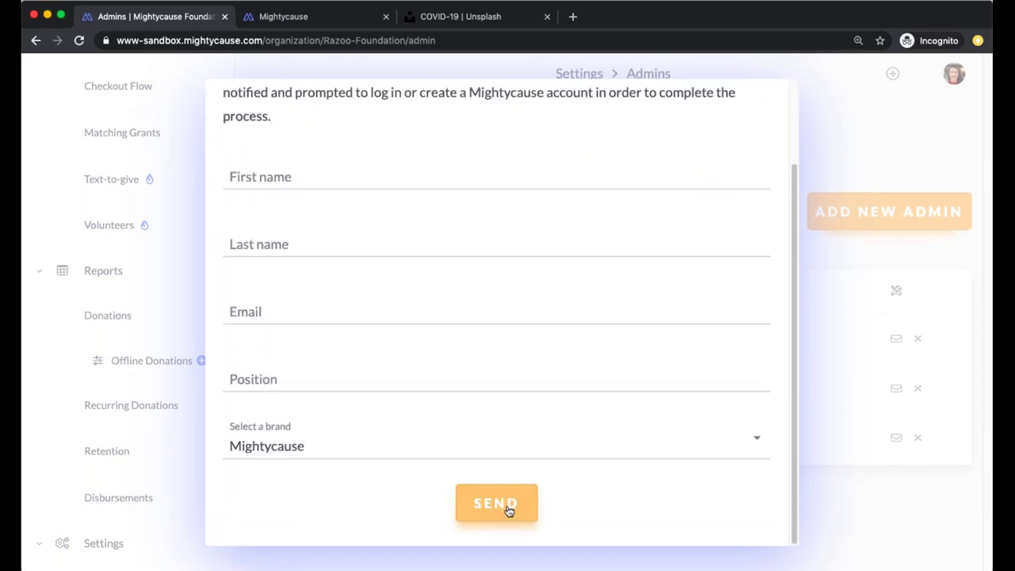
scroll(508, 510, up, 3)
click(881, 117)
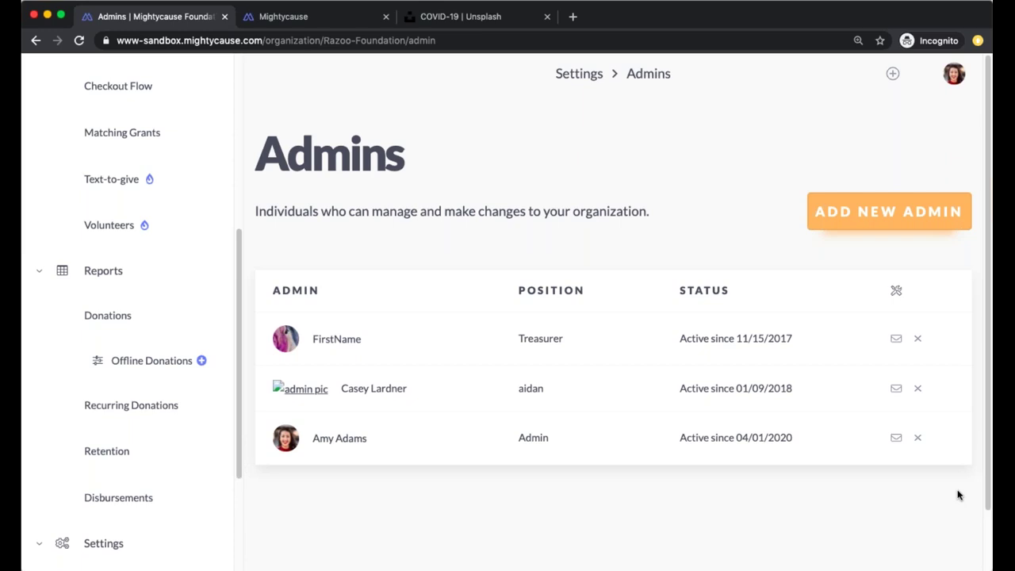
Cancel removal of the second admin with Nevermind, then open Organization Settings
click(917, 389)
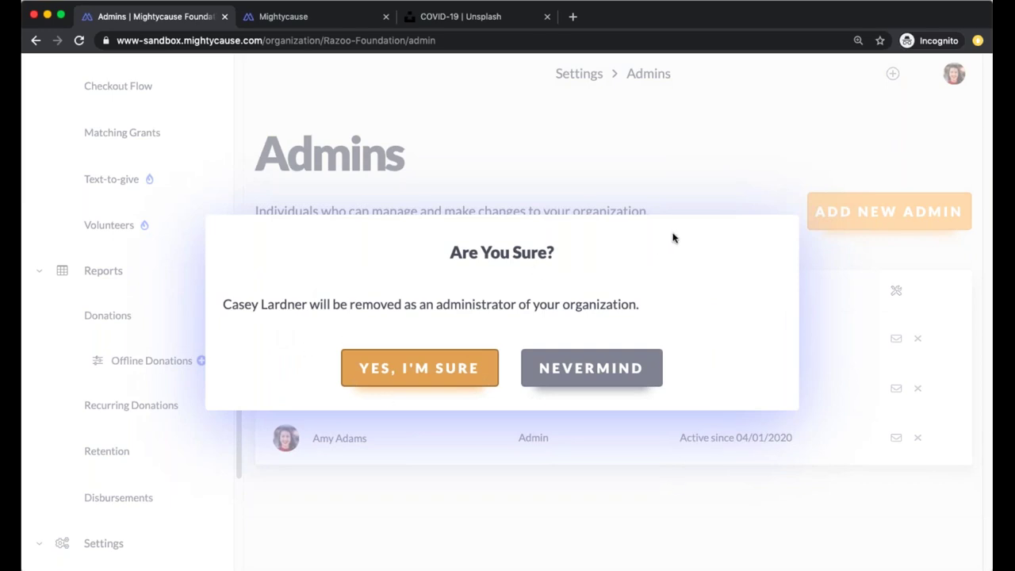
click(745, 195)
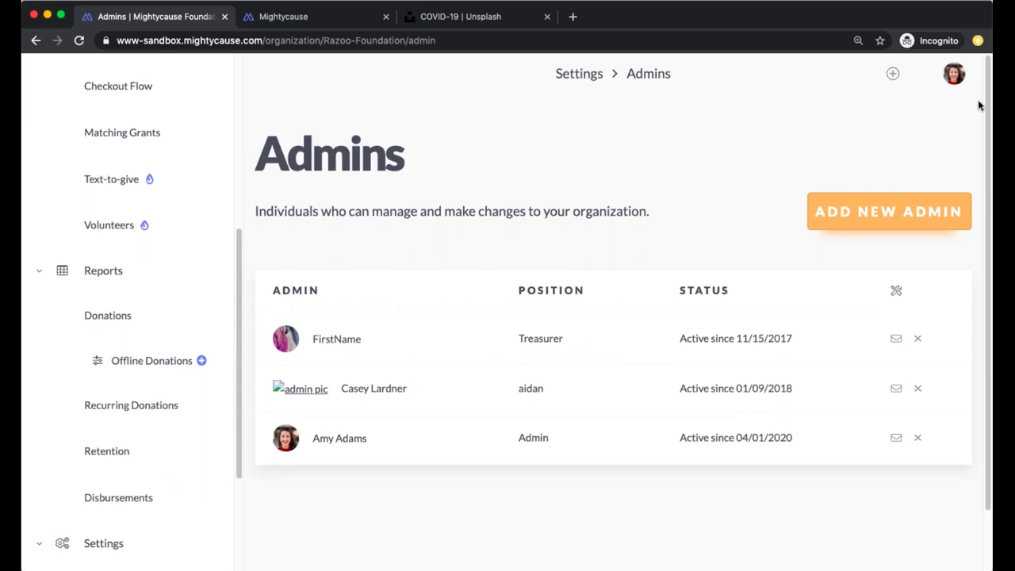
scroll(681, 333, down, 2)
scroll(102, 494, down, 4)
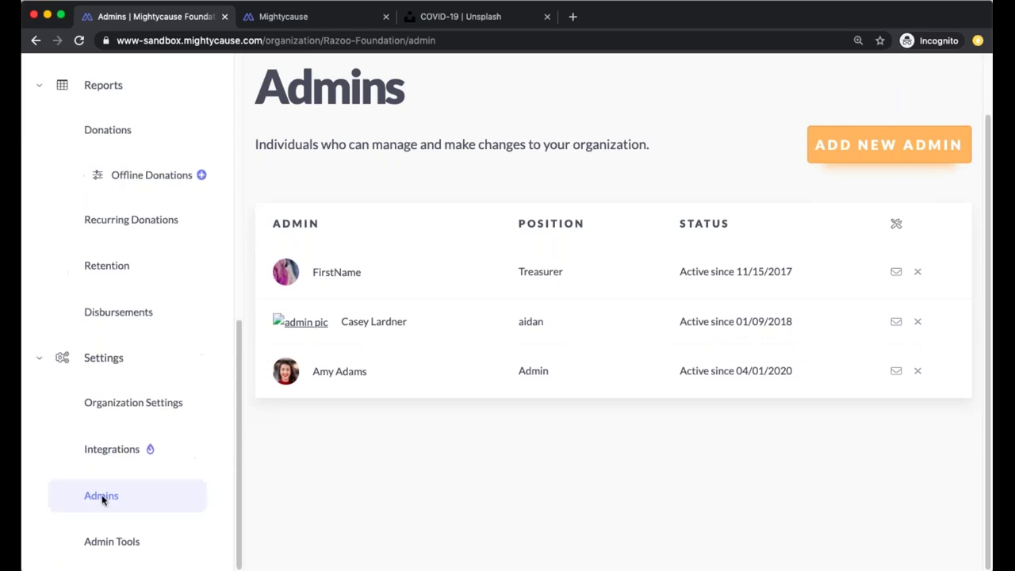
click(135, 406)
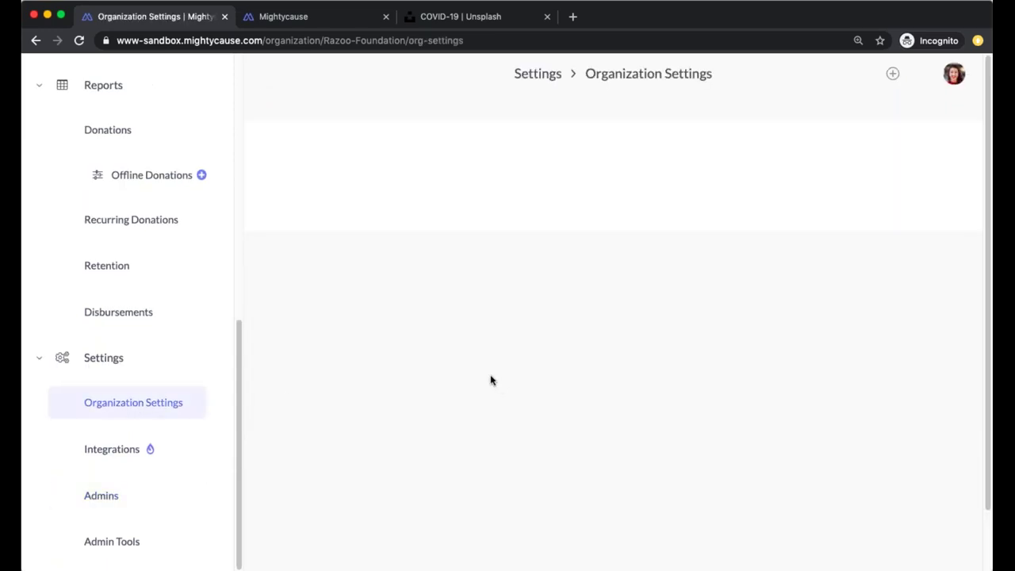
scroll(562, 413, down, 1)
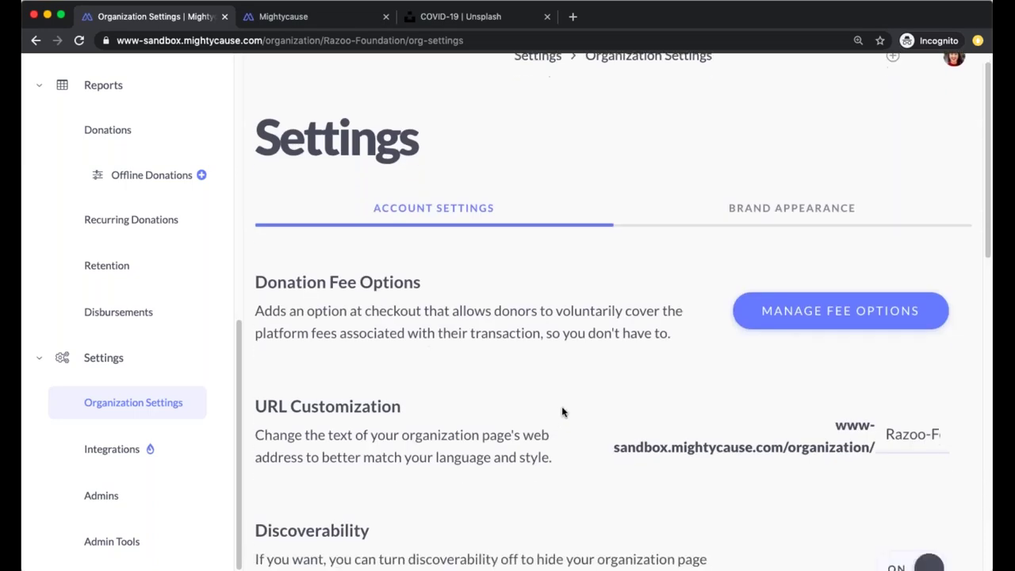
scroll(562, 411, up, 1)
scroll(562, 395, down, 3)
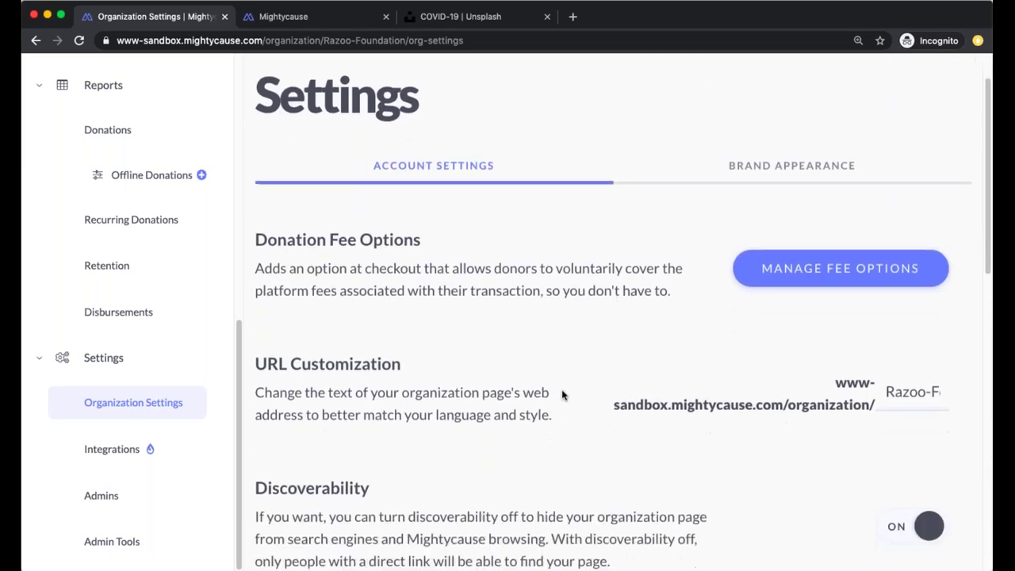
scroll(562, 401, up, 2)
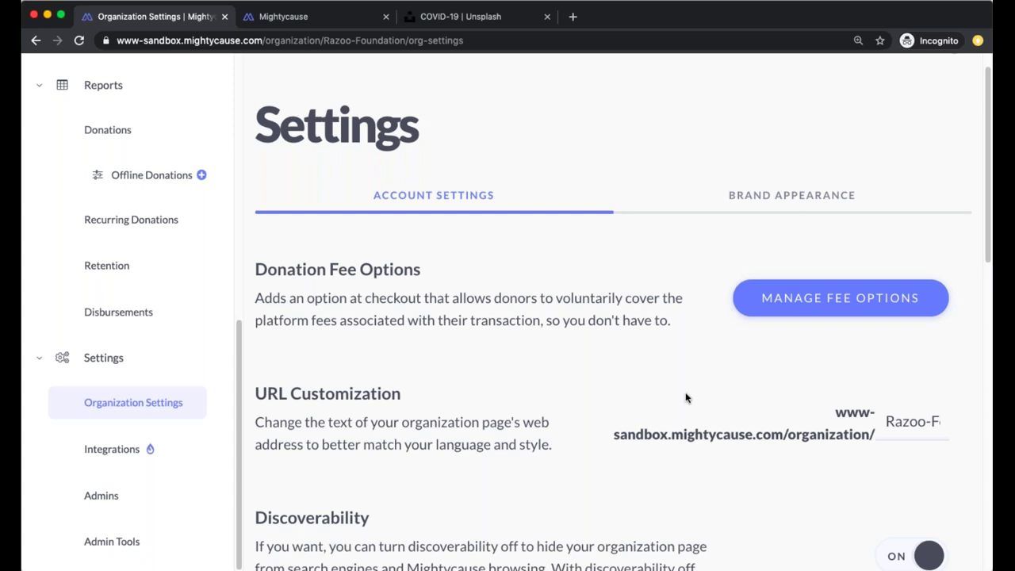
scroll(686, 397, down, 2)
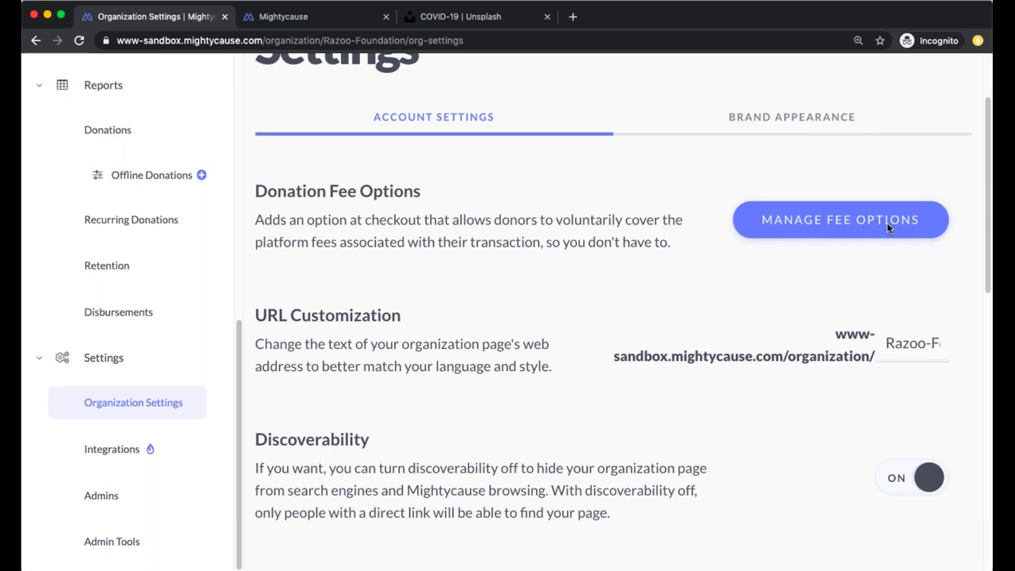
scroll(887, 222, down, 3)
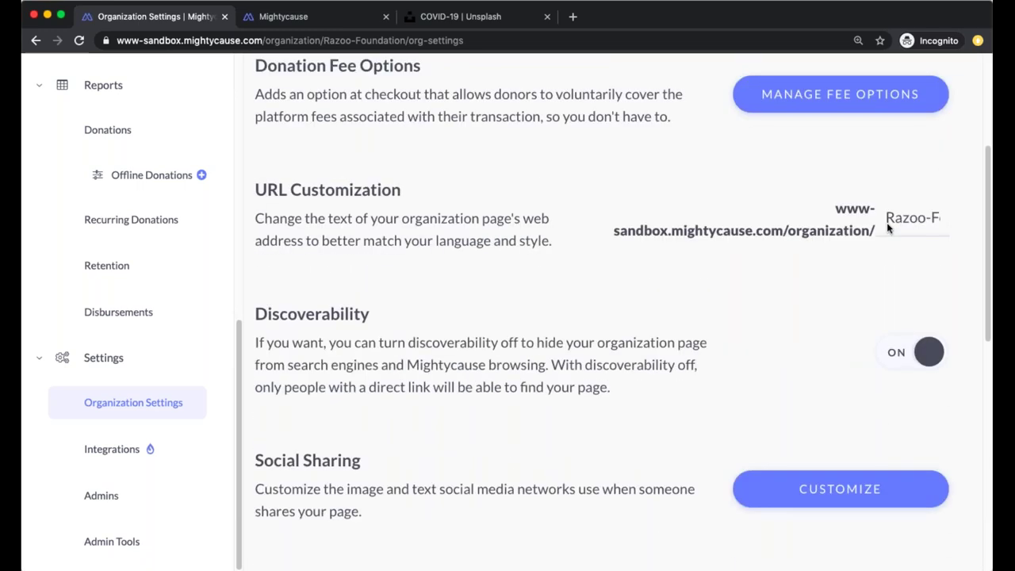
scroll(870, 243, down, 4)
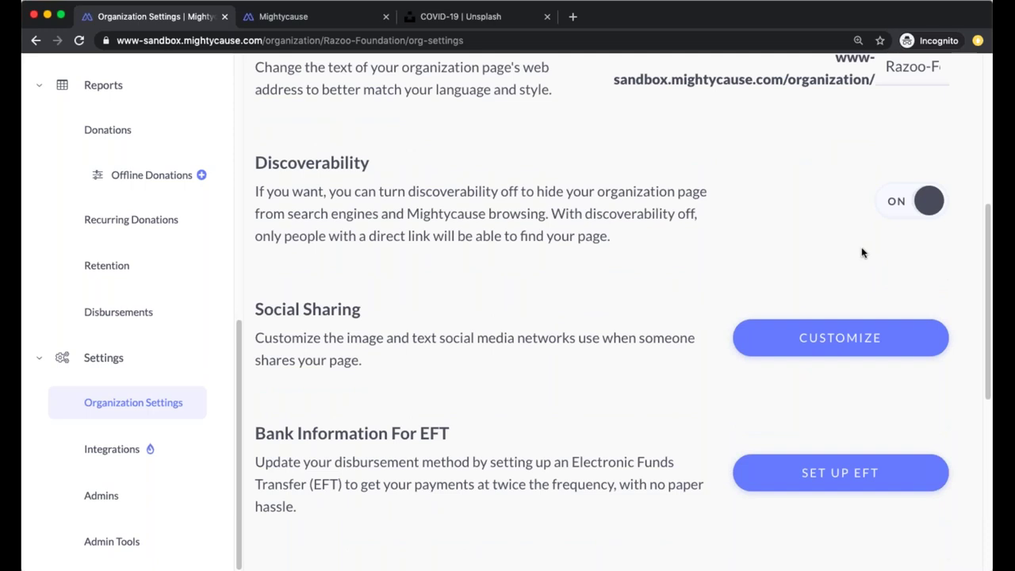
scroll(869, 243, down, 4)
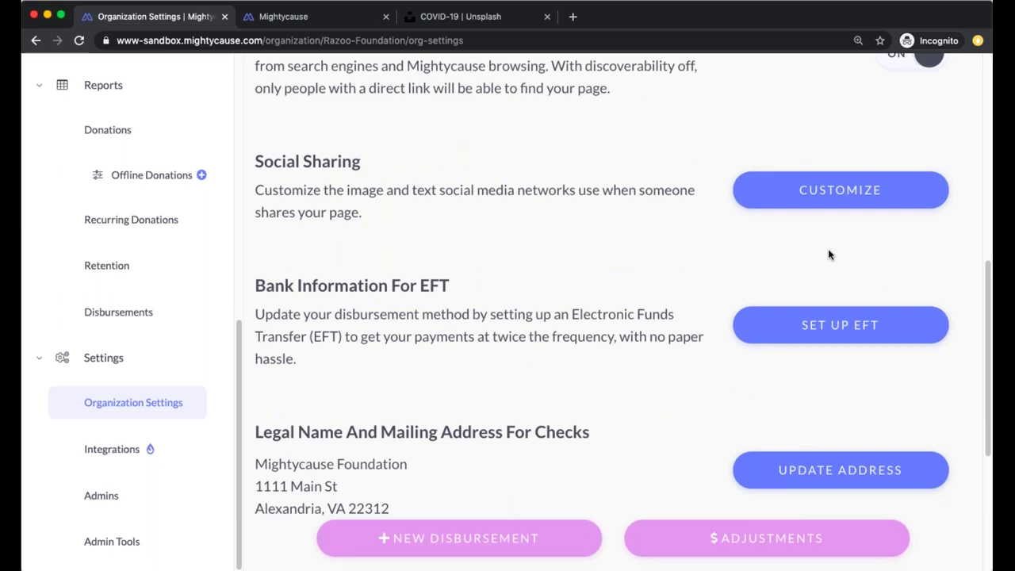
click(826, 191)
scroll(747, 297, up, 8)
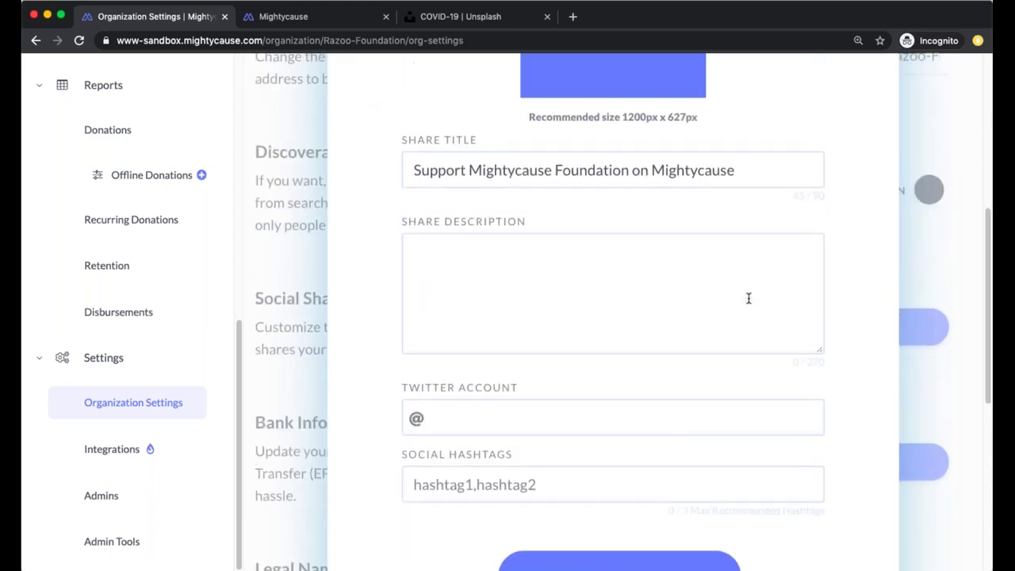
scroll(747, 298, up, 3)
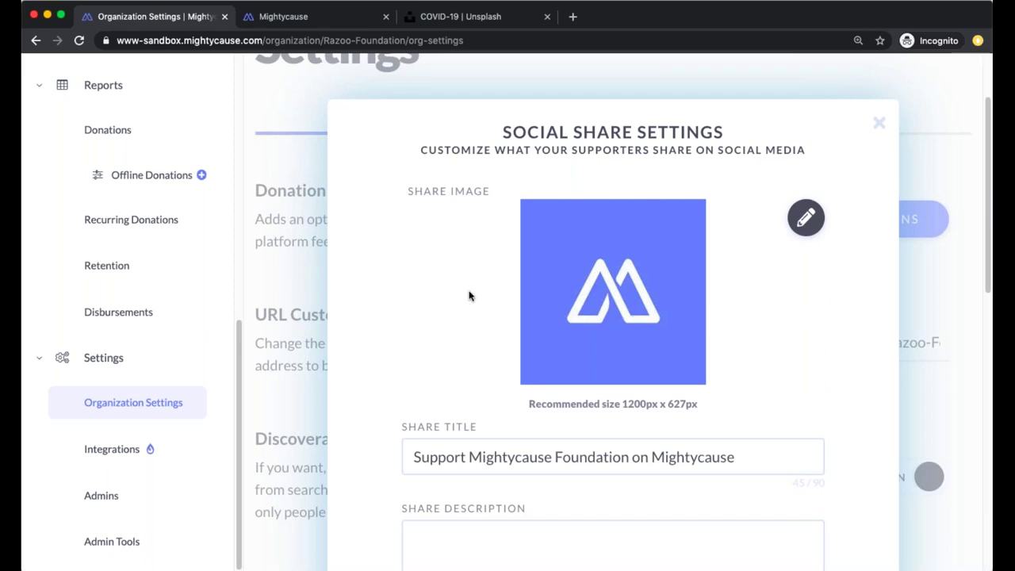
click(249, 320)
scroll(249, 319, down, 10)
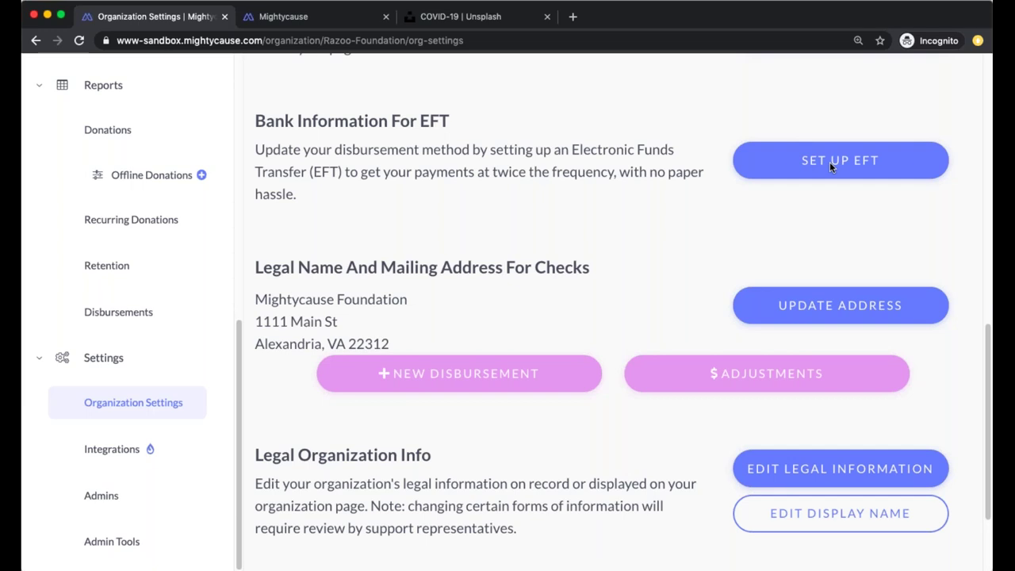
Launch SET UP EFT from the Bank Information For EFT section
scroll(841, 179, up, 1)
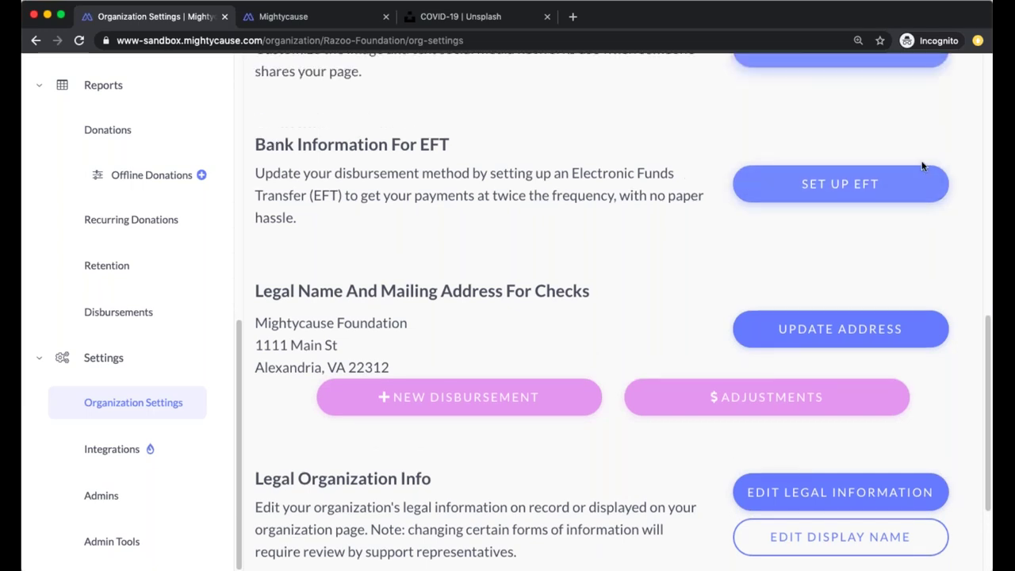
click(899, 185)
scroll(830, 231, up, 4)
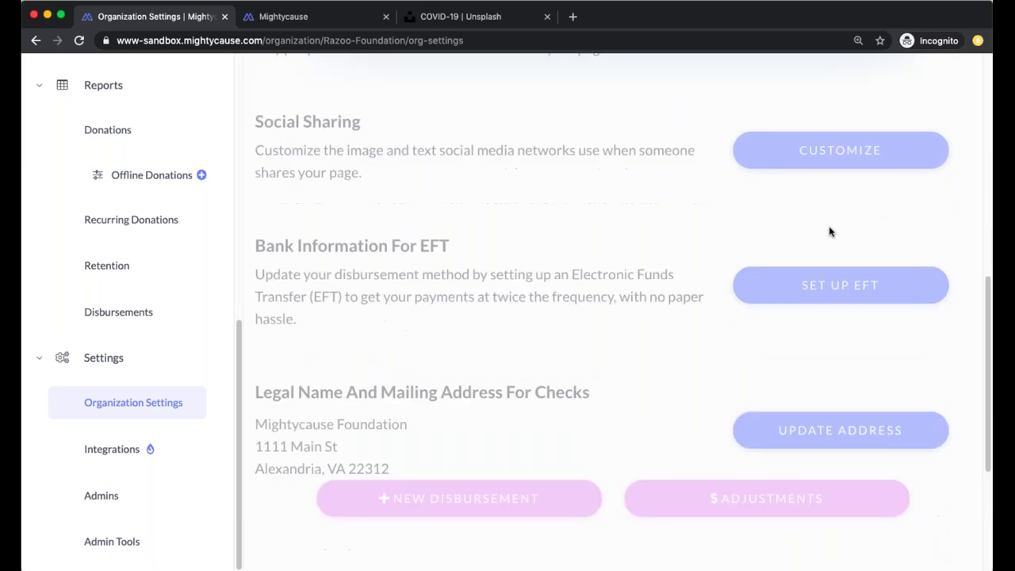
Confirm the admin's name and title to reach the bank routing and account step
click(659, 381)
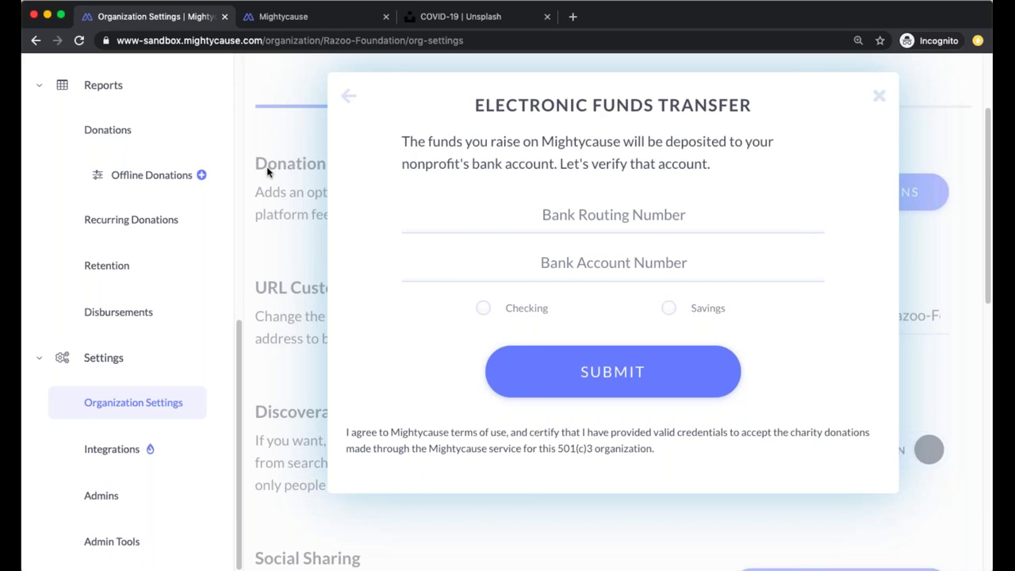
Close the EFT dialog unsubmitted, select the check mailing address, and open UPDATE ADDRESS
click(285, 171)
scroll(387, 210, down, 6)
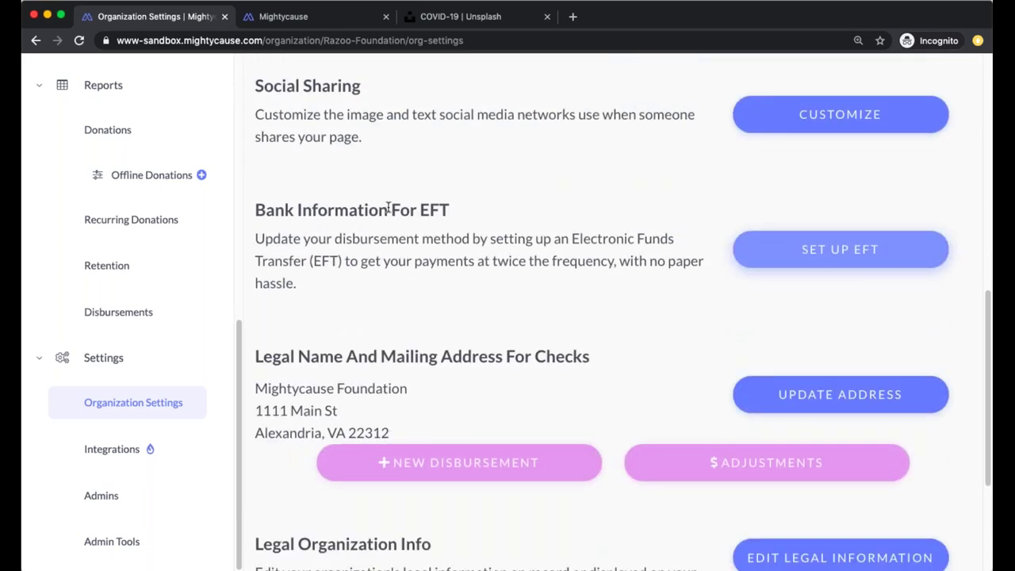
scroll(387, 212, down, 3)
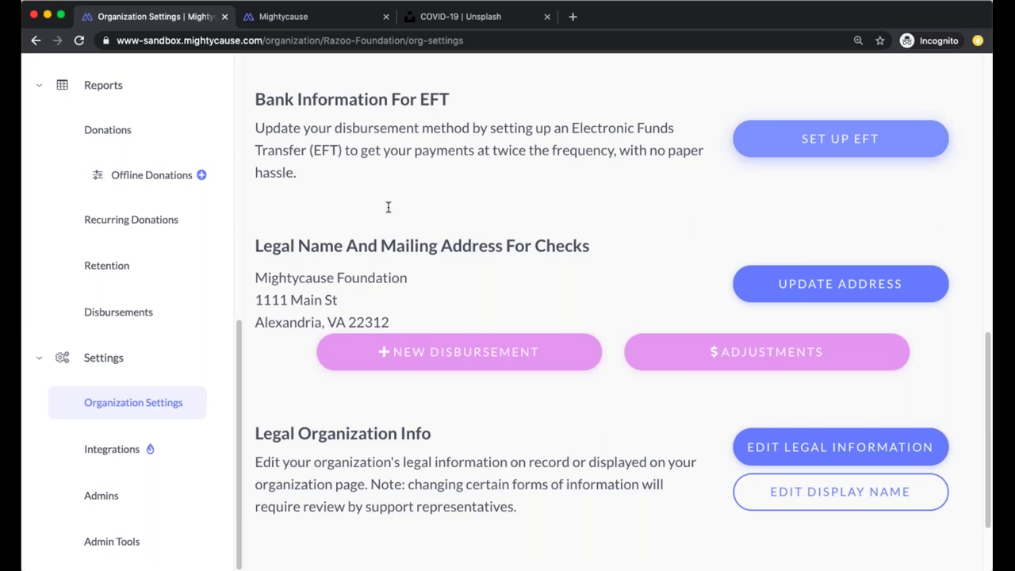
triple_click(411, 325)
drag(299, 298, 245, 279)
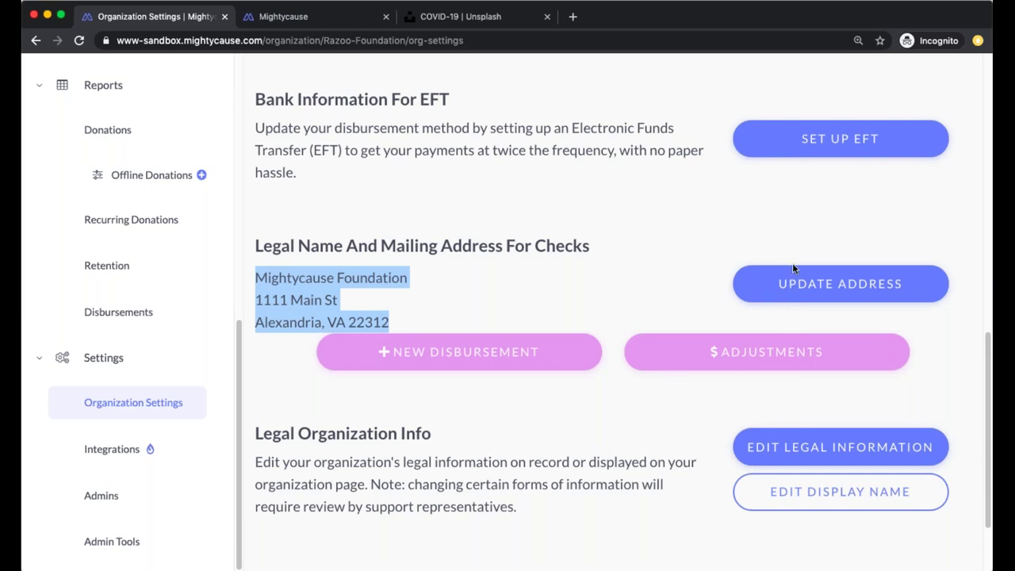
click(761, 279)
Tick 'I need to update my legal organization name' without submitting, then open Integrations
scroll(791, 295, down, 2)
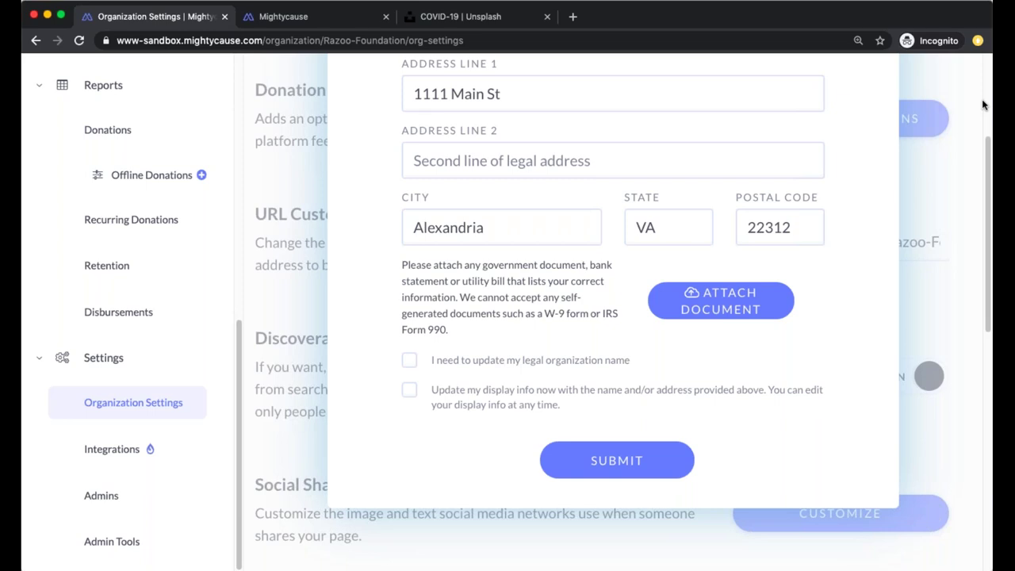
click(409, 363)
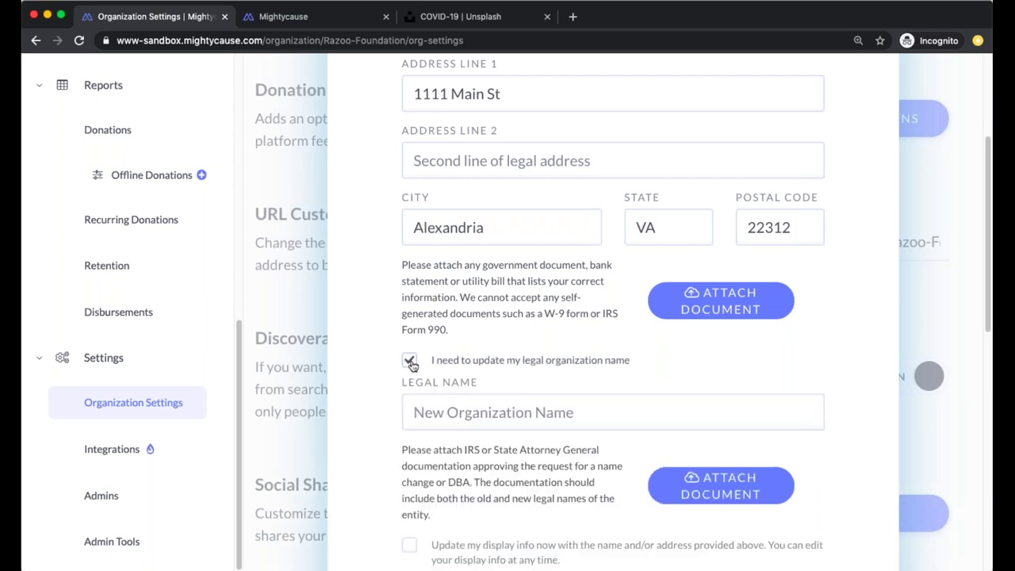
scroll(528, 297, down, 4)
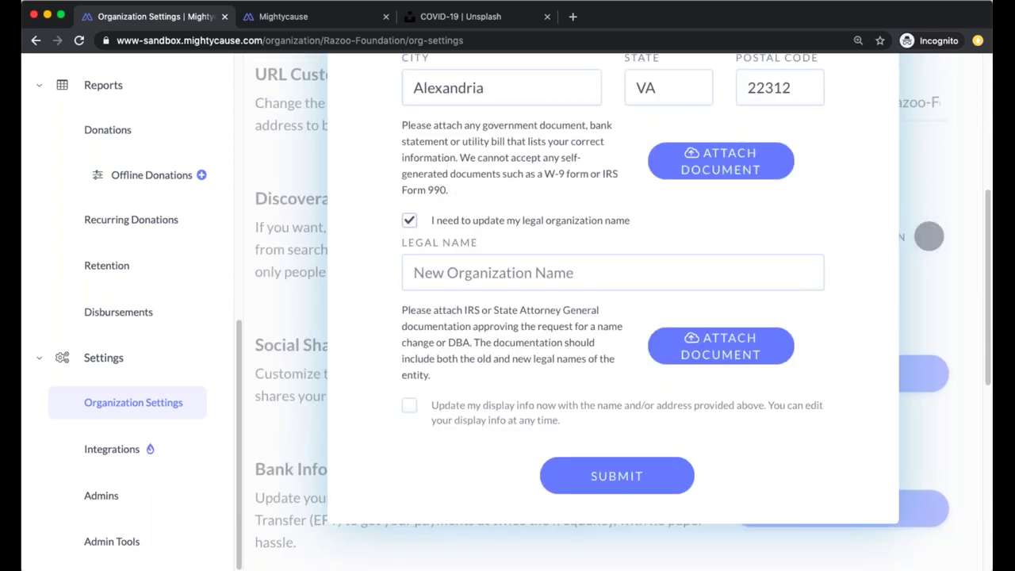
scroll(528, 297, down, 1)
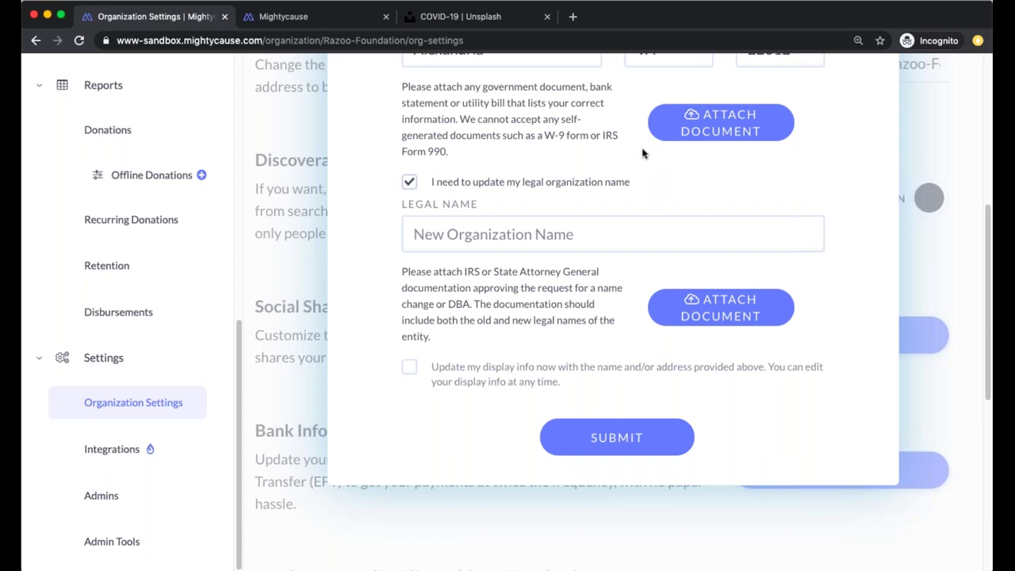
scroll(646, 156, up, 4)
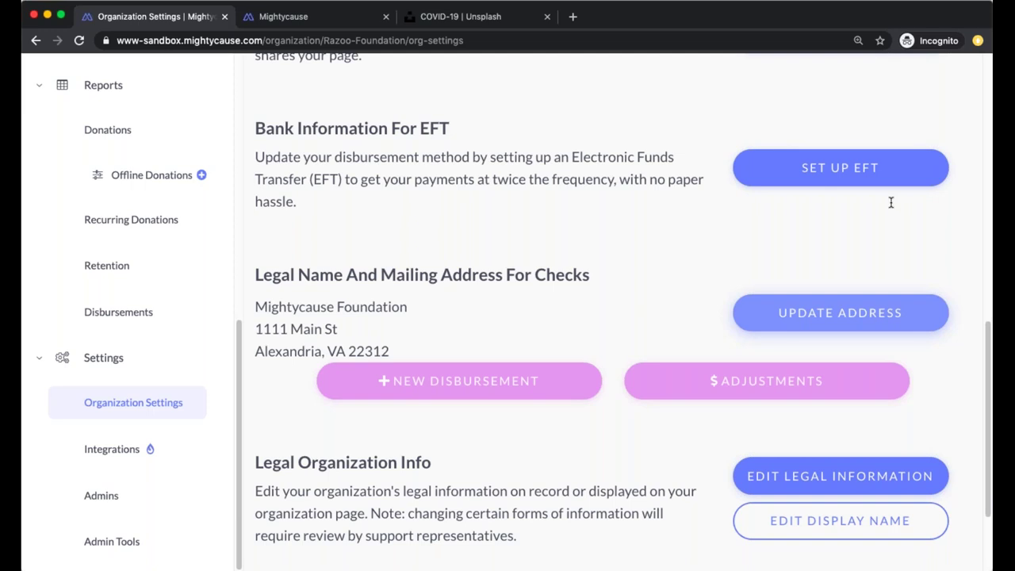
click(144, 449)
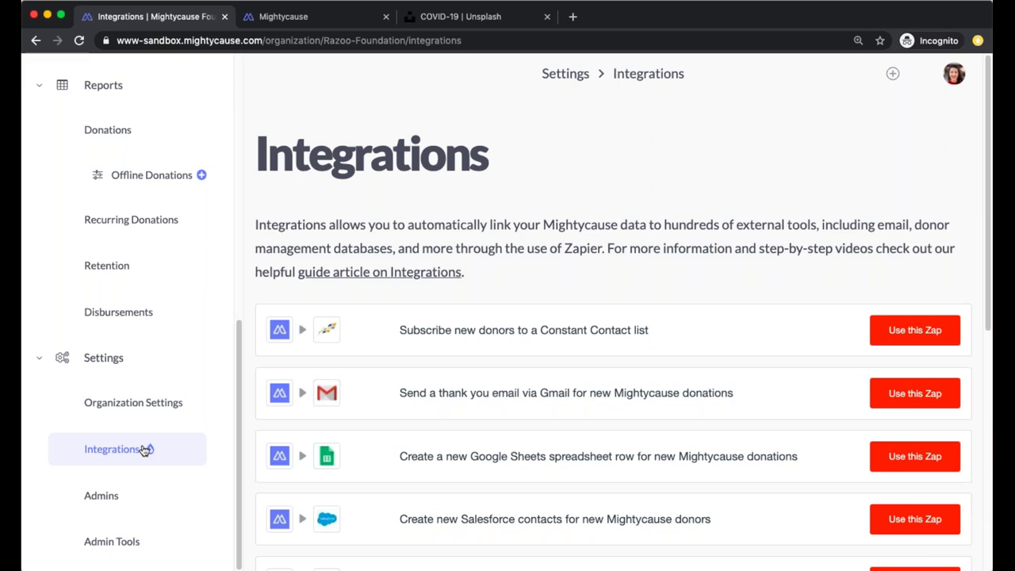
Load the Zapier homepage in a new browser tab next to the Mightycause dashboard
click(573, 17)
text(zapier)
key(Return)
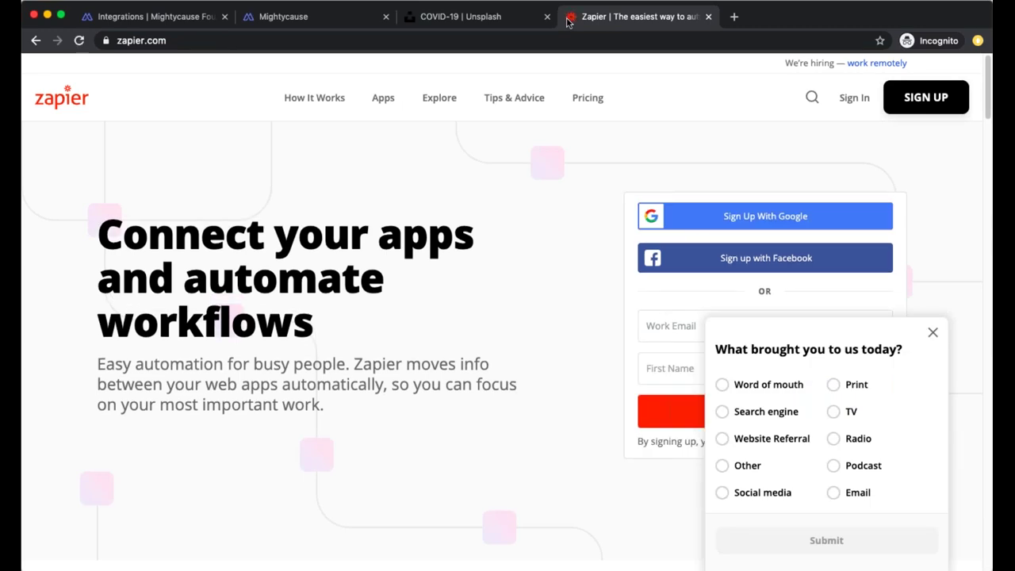
mouse_move(439, 98)
click(158, 16)
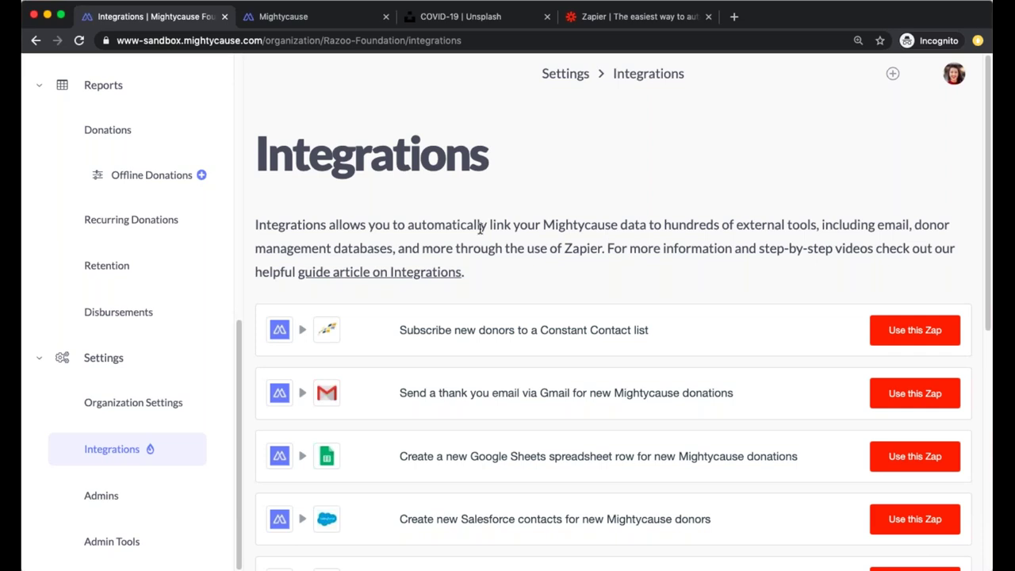
click(657, 17)
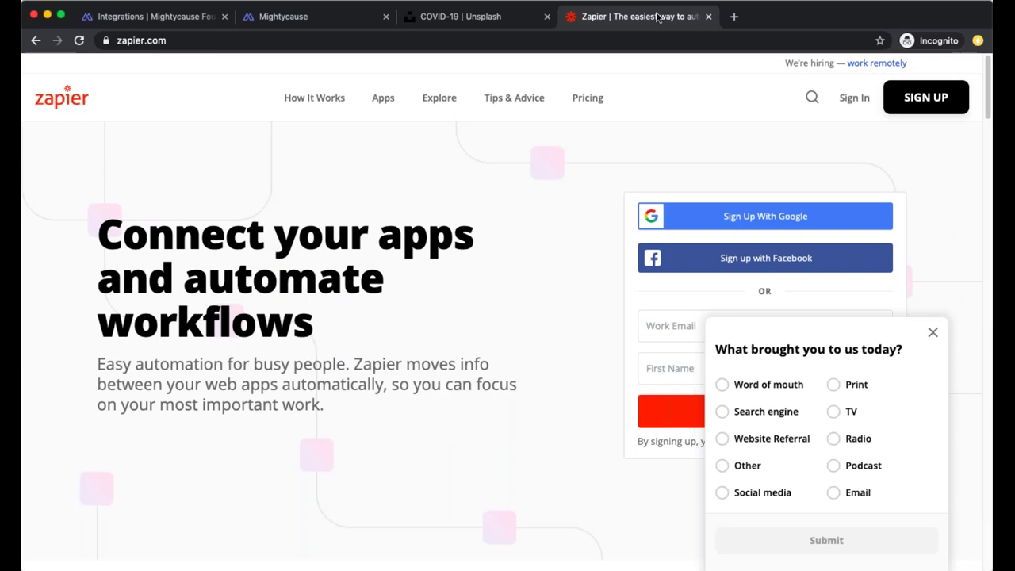
Switch back to the 'Integrations | Mightycause' browser tab
click(159, 21)
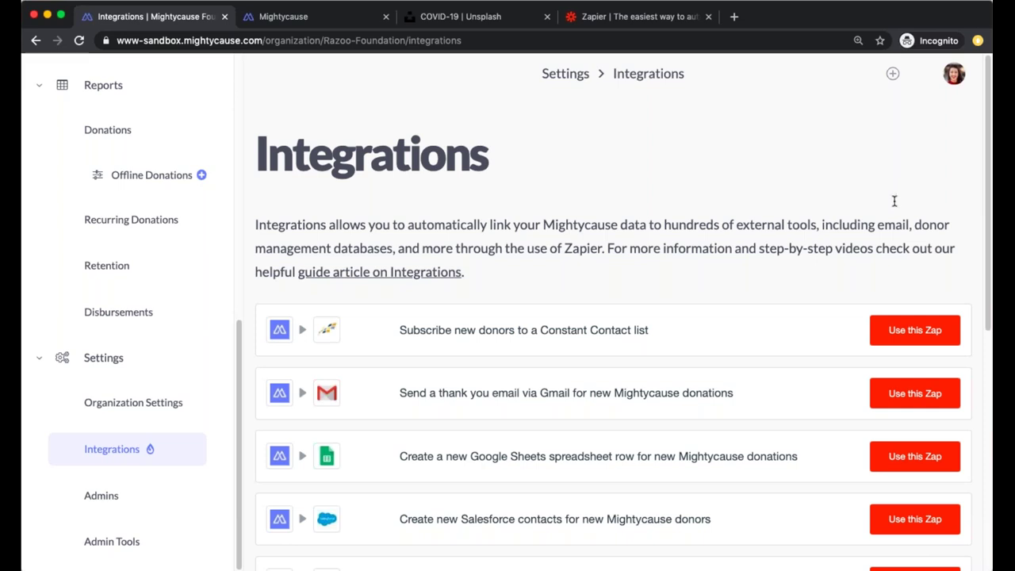
Go to the Organization Profile page from the Fundraising section of the dashboard
scroll(171, 341, up, 7)
scroll(170, 343, up, 5)
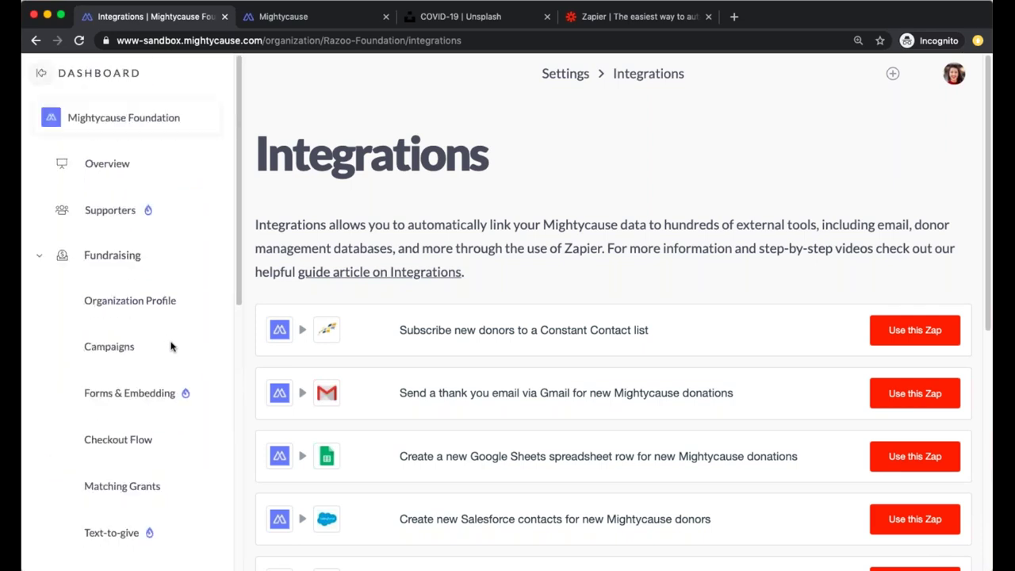
click(129, 256)
click(293, 310)
Scroll to 'Campaigns supporting this organization' and select The Mighty Gala card
scroll(577, 333, down, 2)
scroll(576, 331, up, 2)
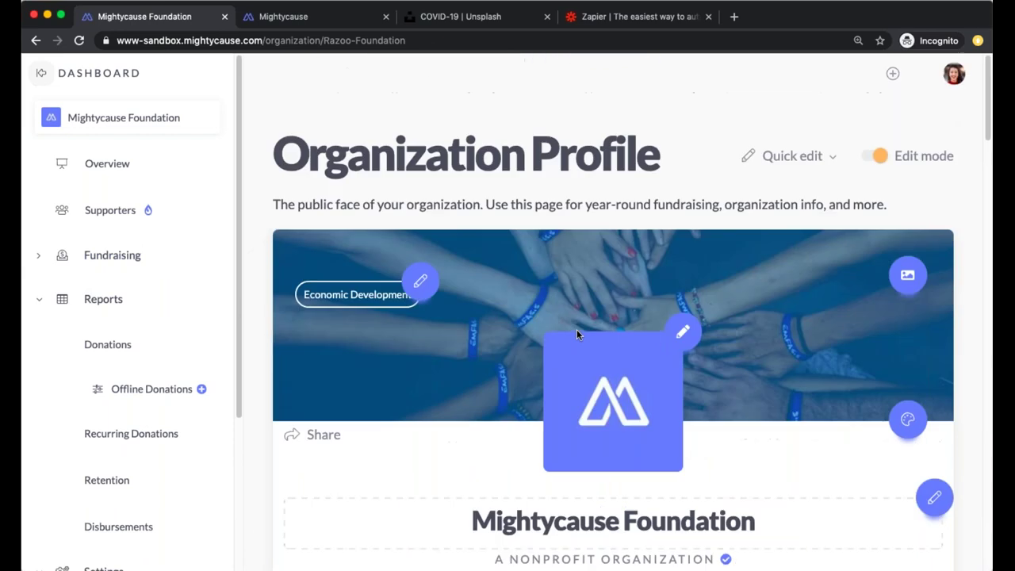
scroll(615, 325, down, 4)
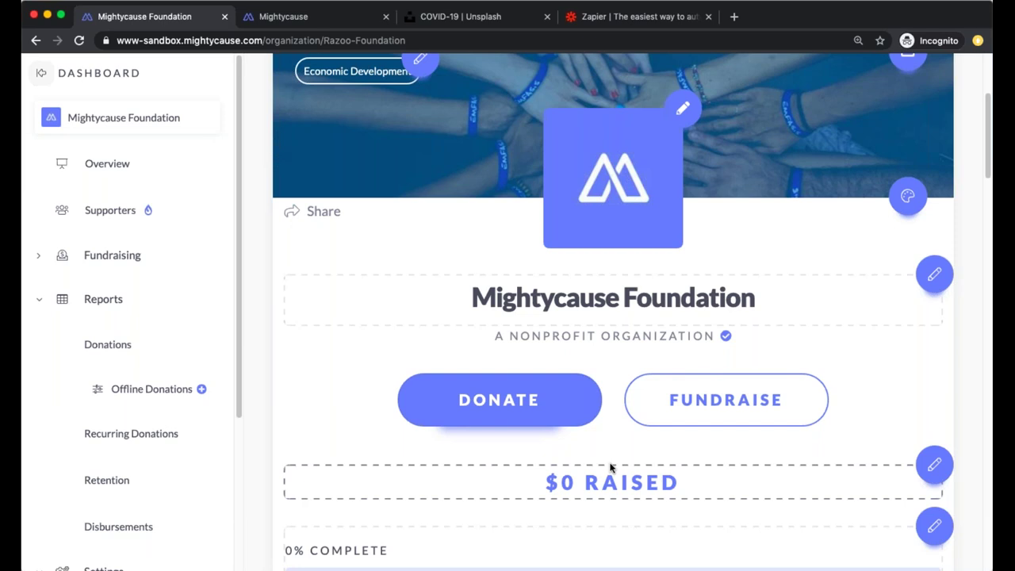
scroll(570, 421, down, 15)
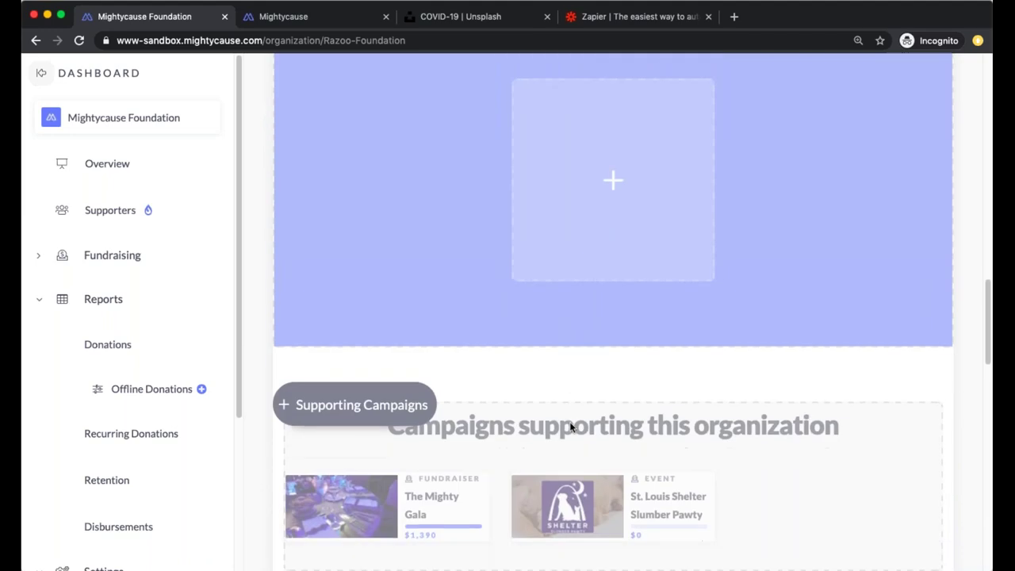
scroll(571, 426, down, 2)
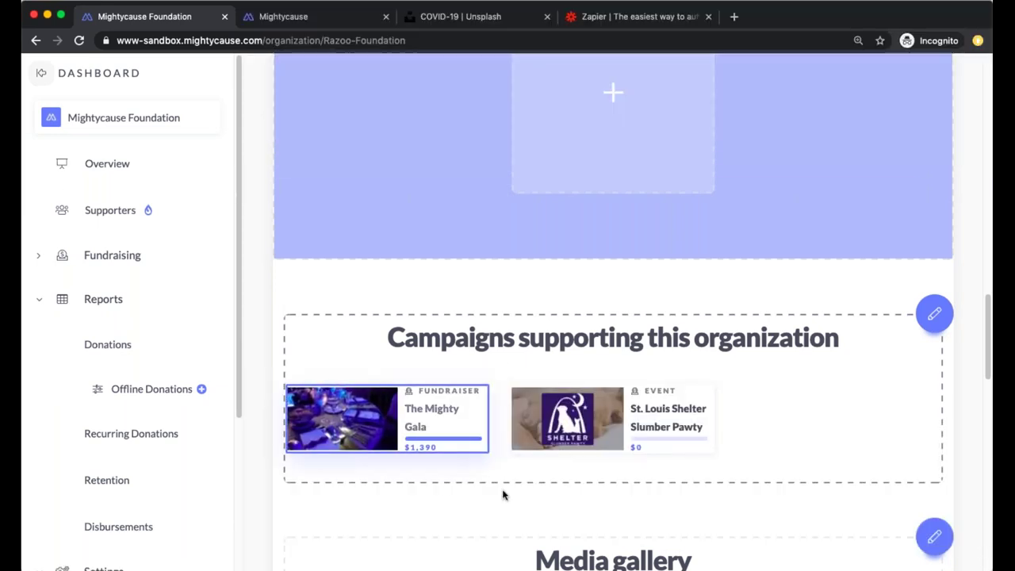
click(465, 435)
Open The Mighty Gala fundraiser page in its own tab
scroll(484, 413, up, 15)
scroll(663, 335, down, 5)
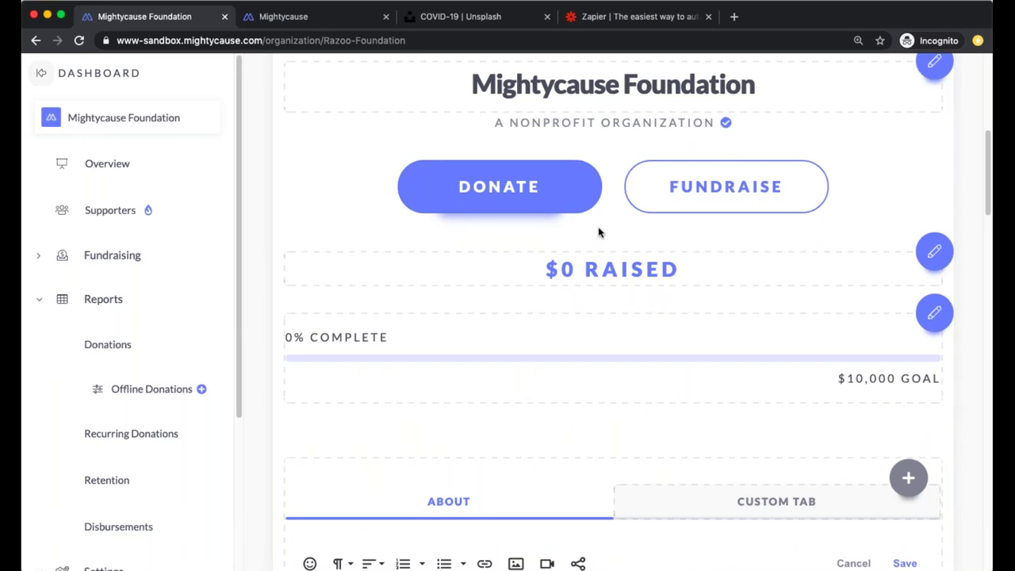
scroll(585, 253, down, 15)
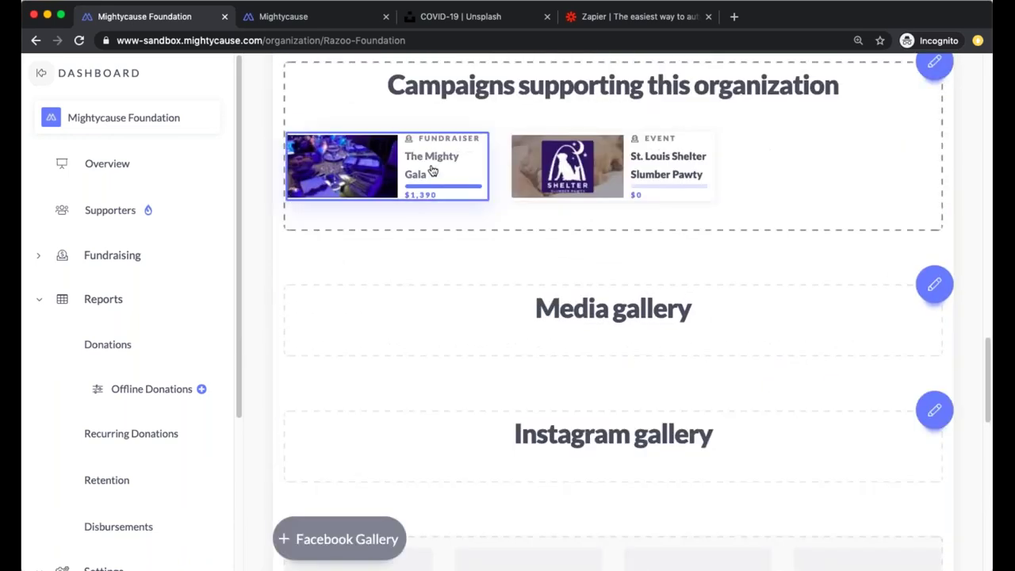
scroll(438, 210, up, 15)
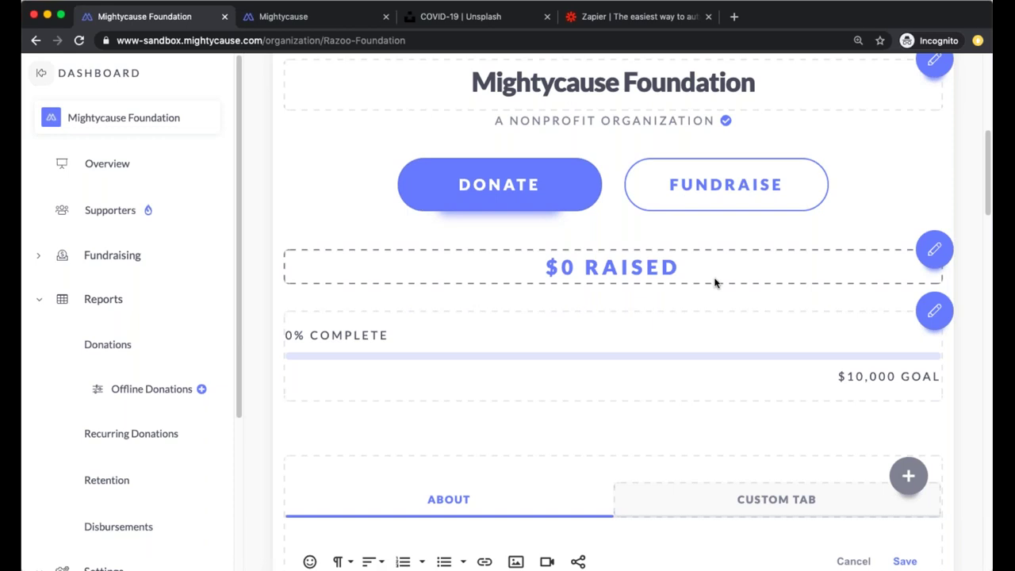
scroll(715, 283, down, 15)
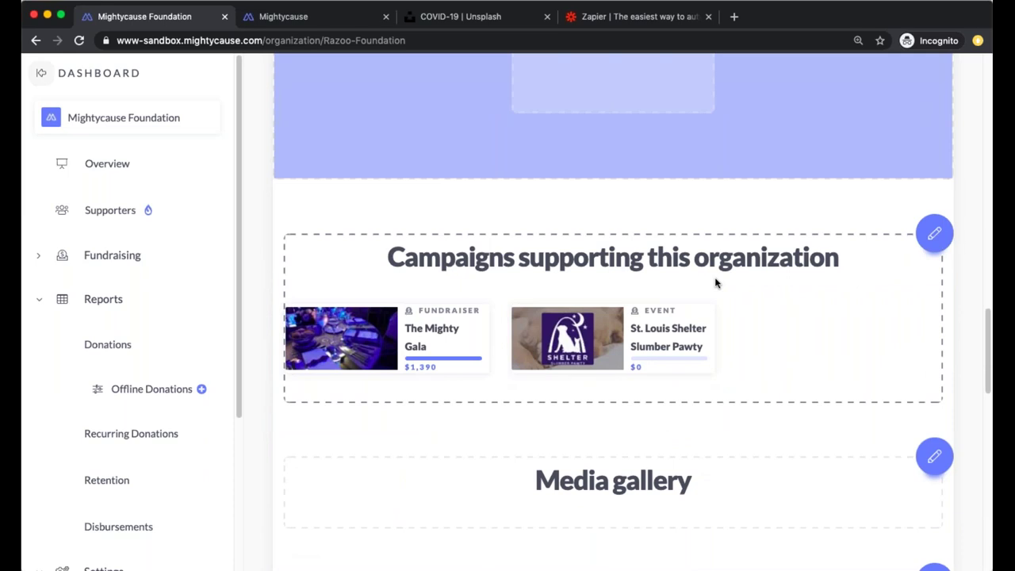
click(432, 337)
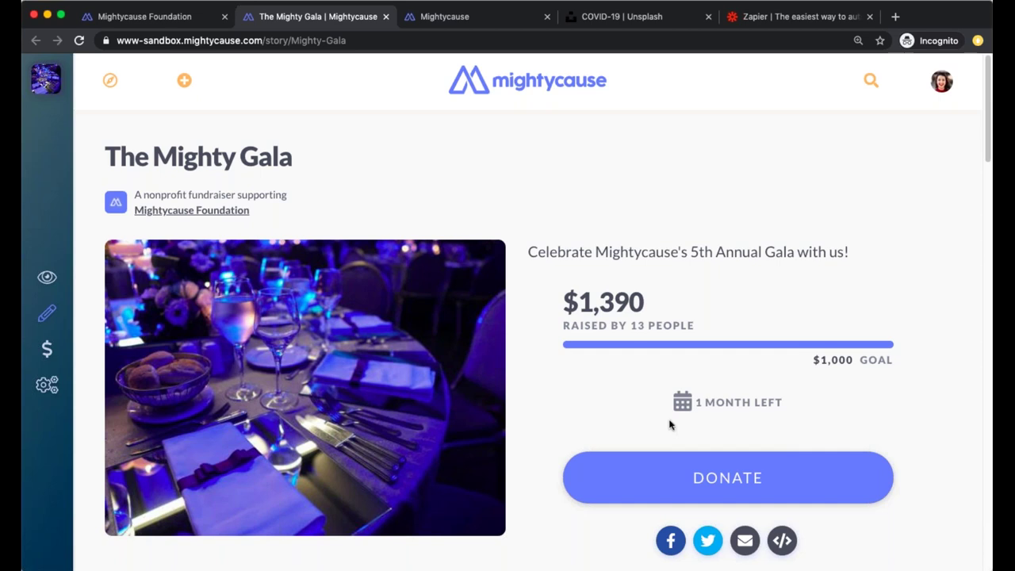
Alternate between The Mighty Gala tab and the Mightycause Foundation tab, ending on the foundation profile
click(176, 16)
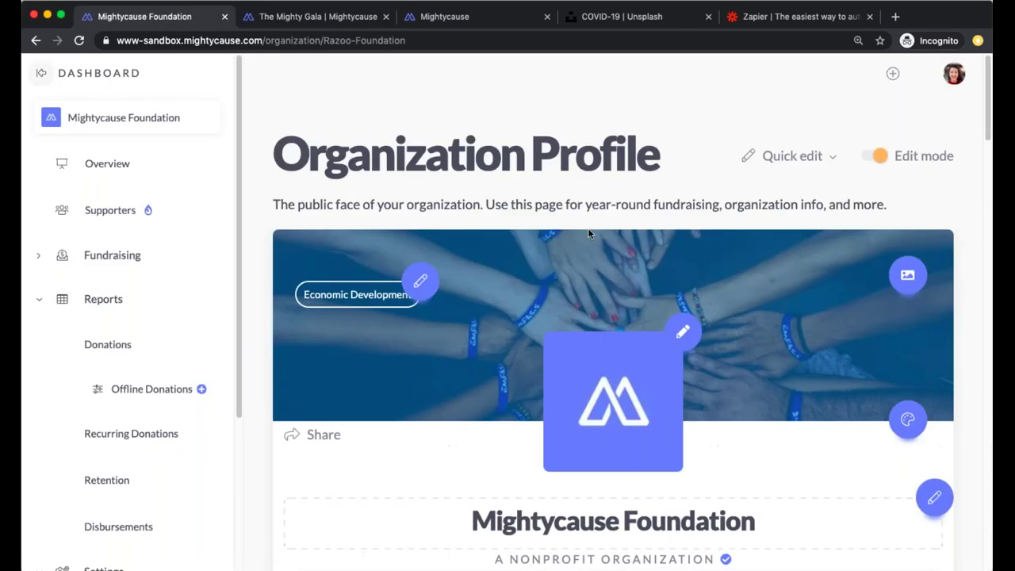
scroll(587, 230, down, 5)
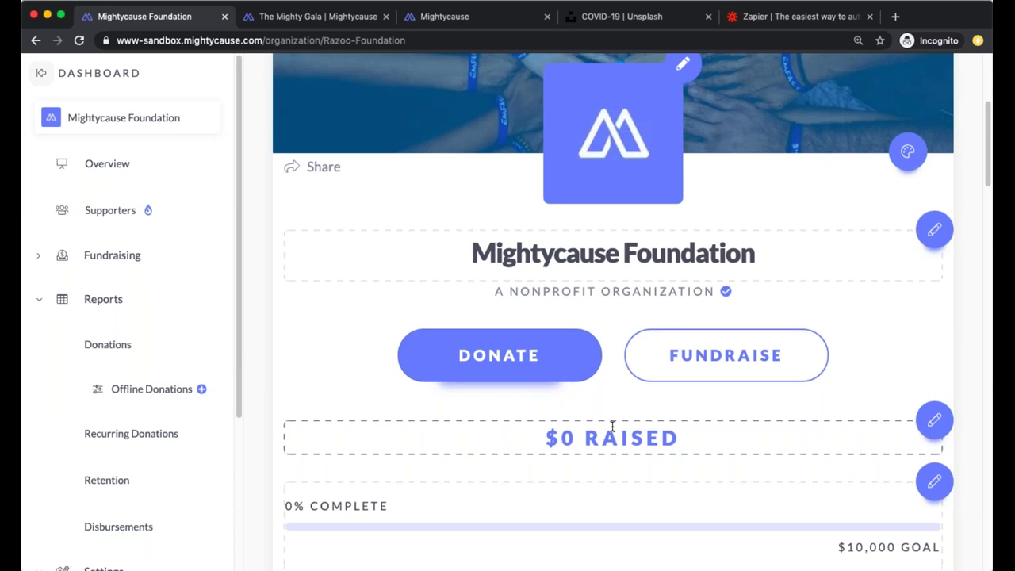
scroll(518, 301, up, 2)
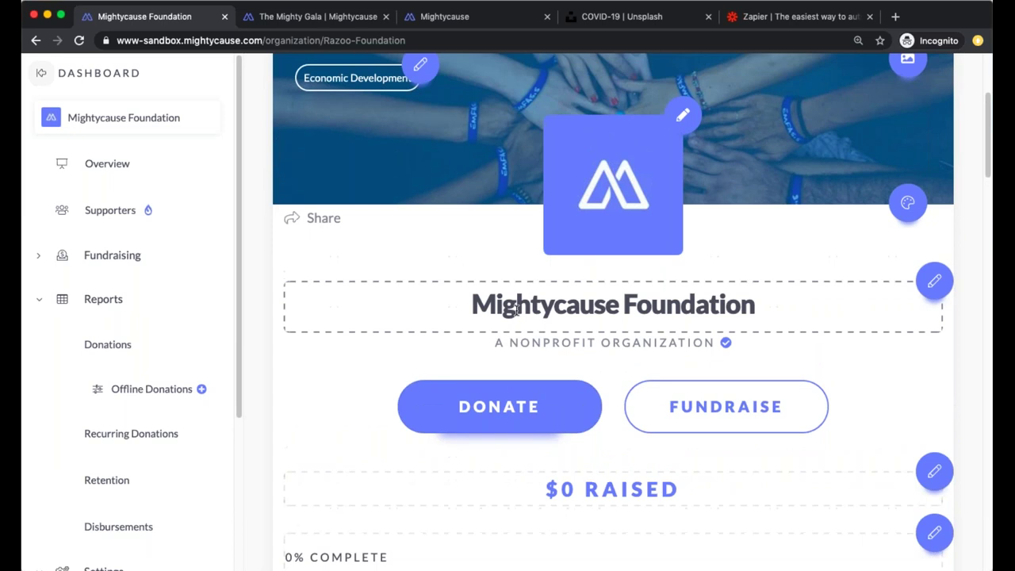
click(346, 27)
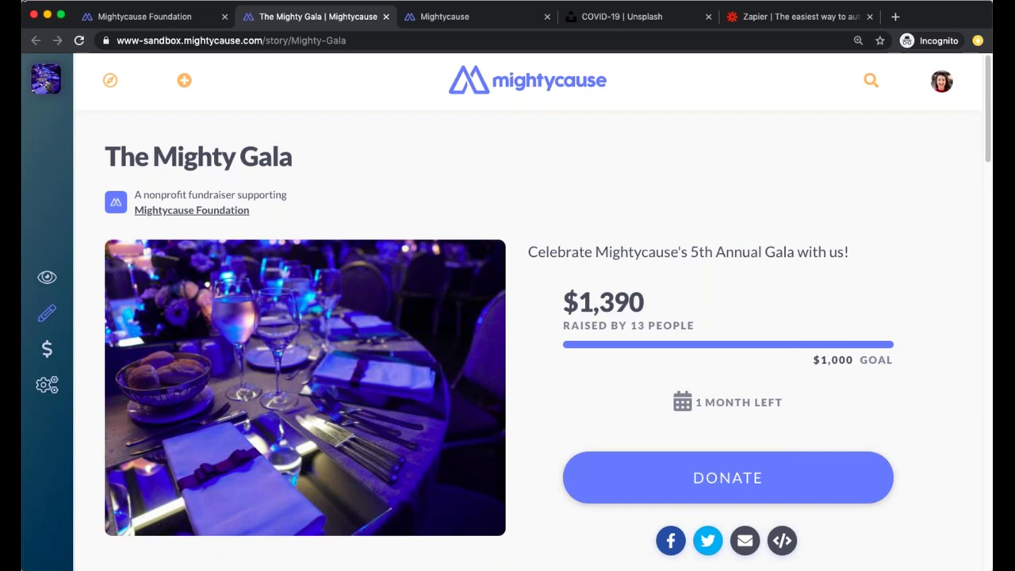
click(155, 16)
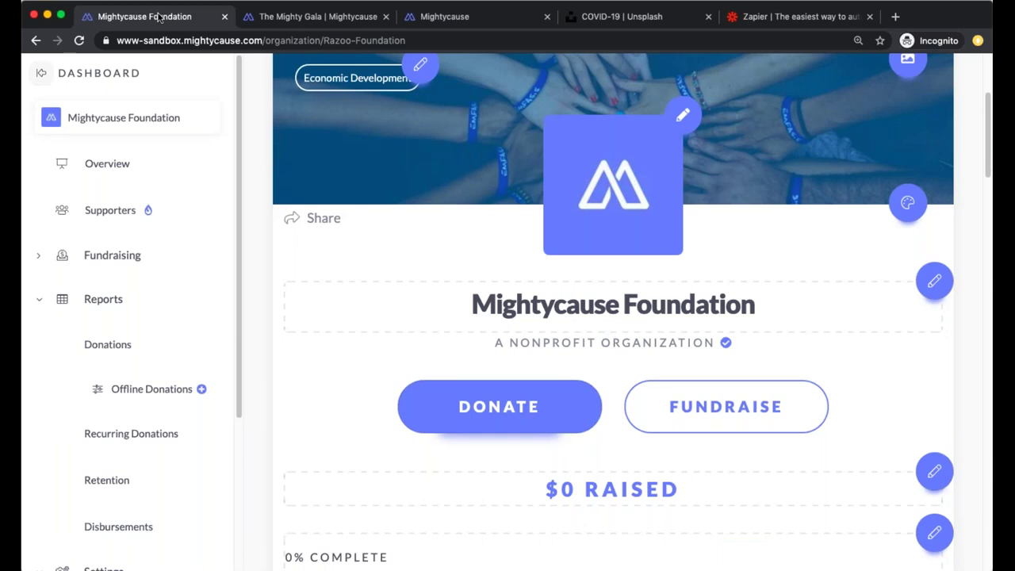
click(313, 15)
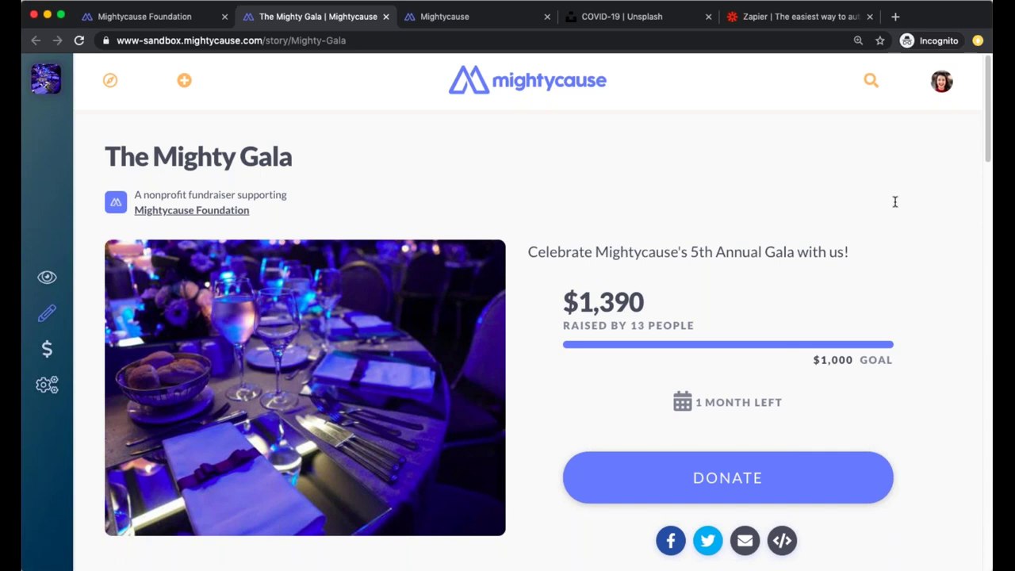
click(179, 17)
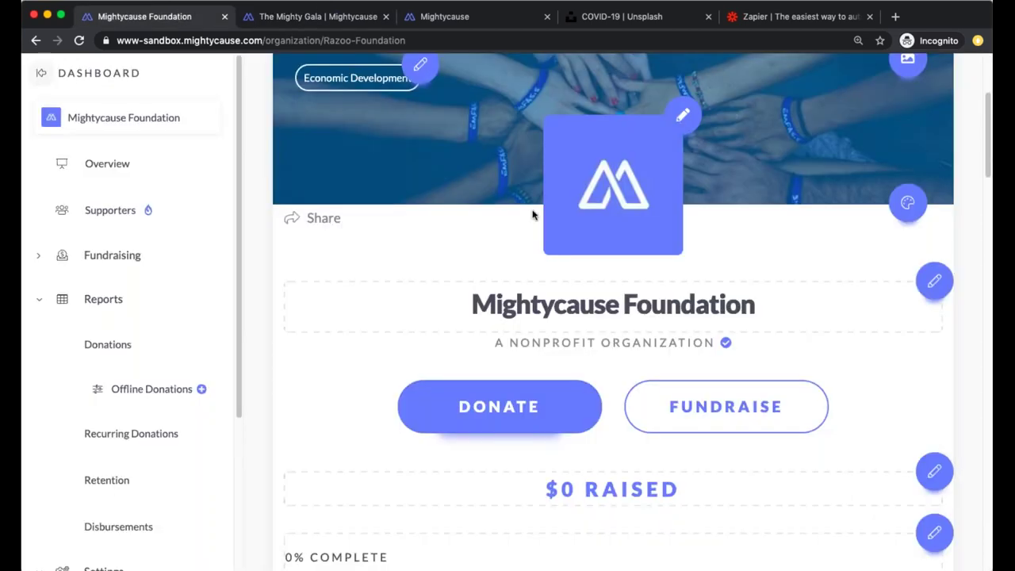
click(490, 387)
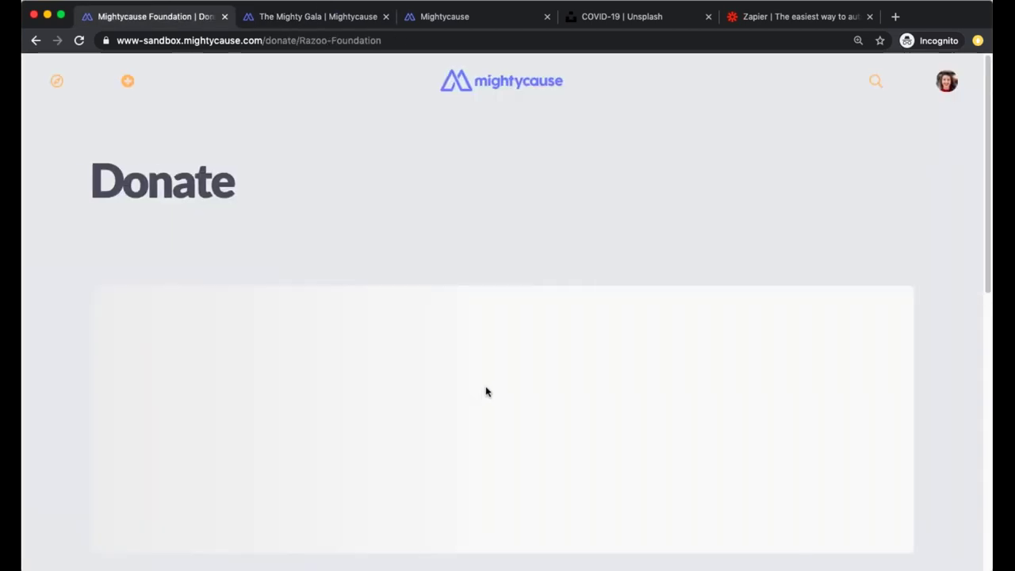
scroll(488, 391, down, 6)
scroll(489, 387, down, 5)
click(234, 321)
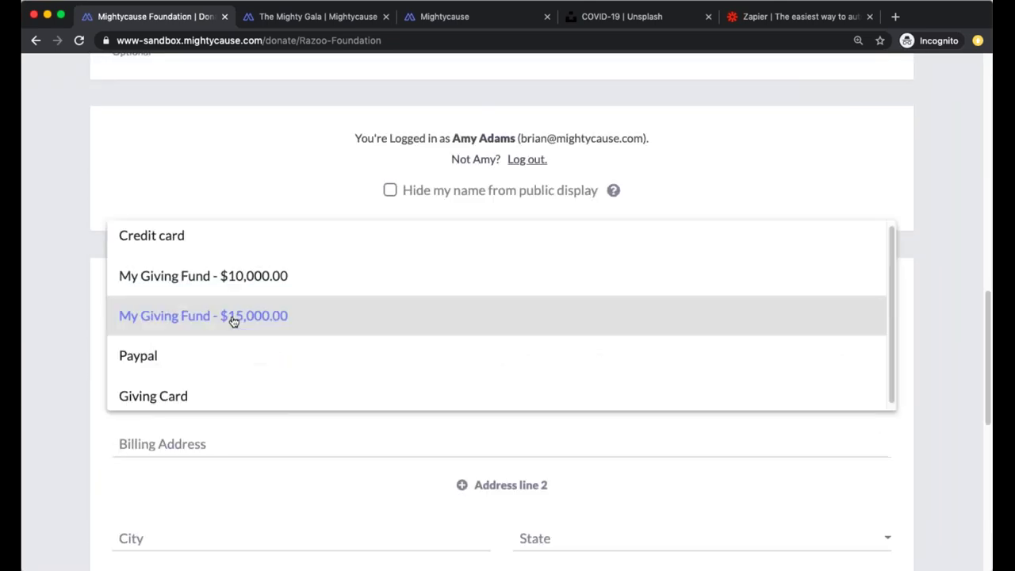
click(186, 237)
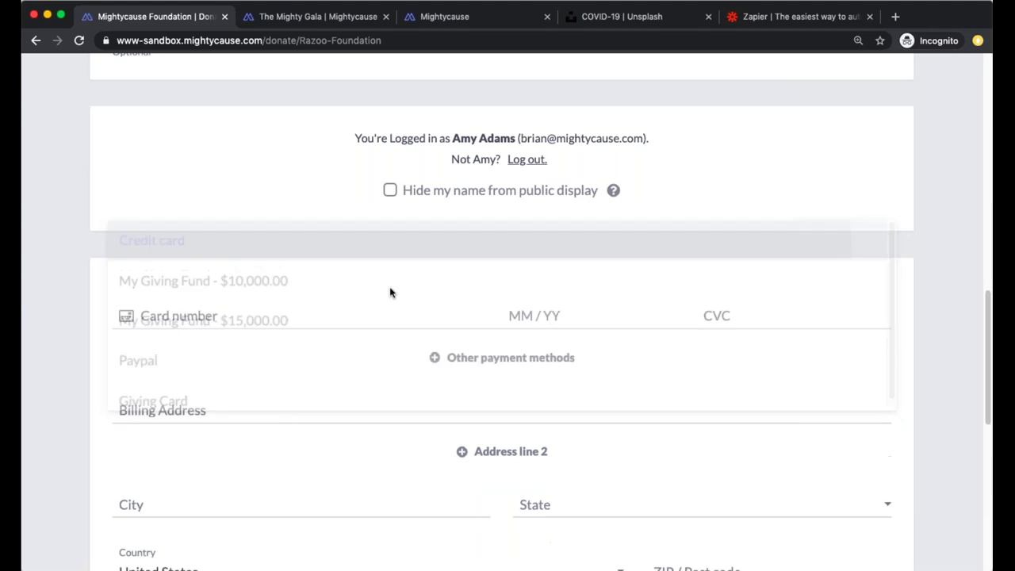
click(509, 362)
click(159, 313)
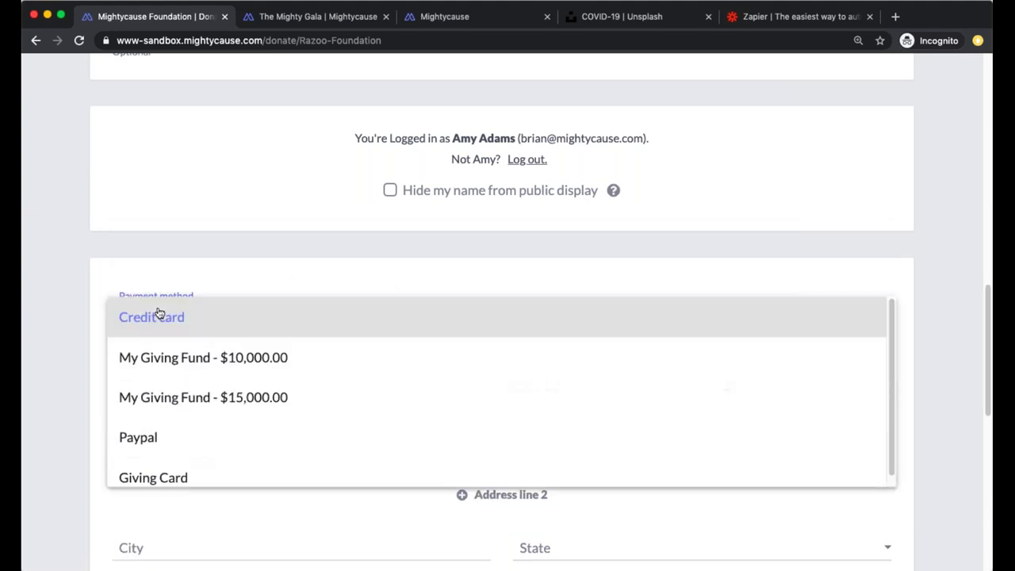
click(185, 441)
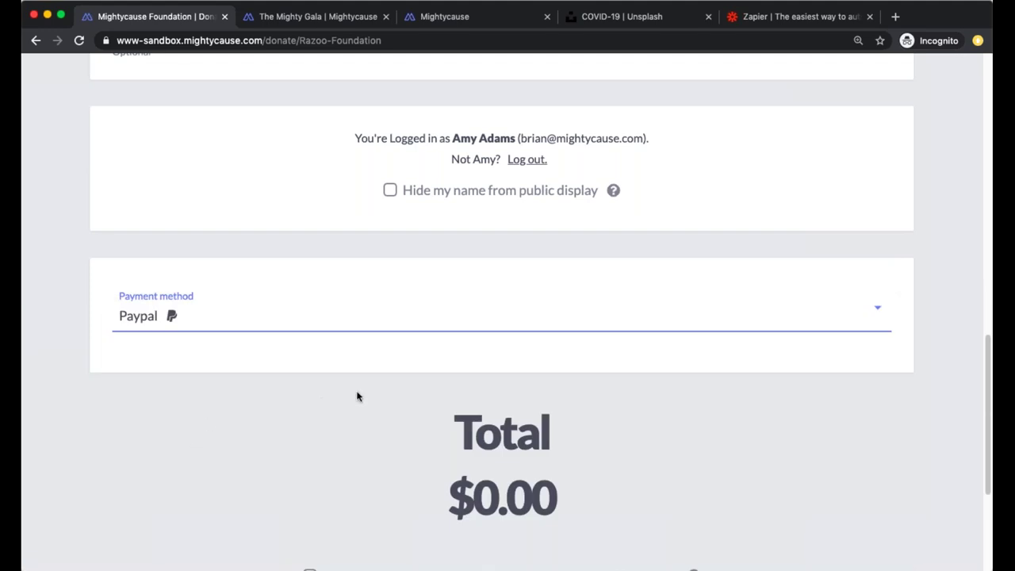
scroll(358, 400, down, 2)
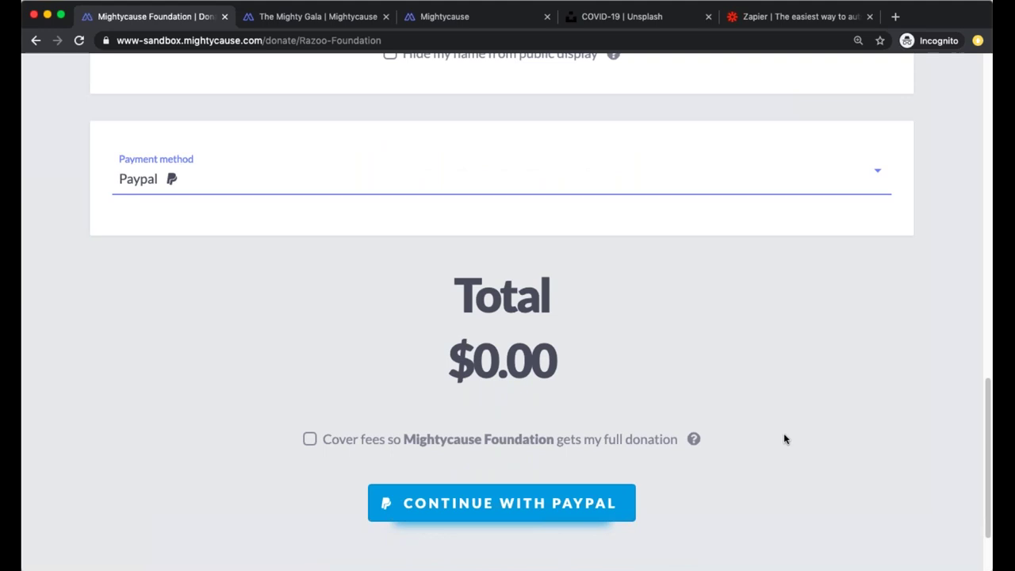
scroll(784, 434, up, 1)
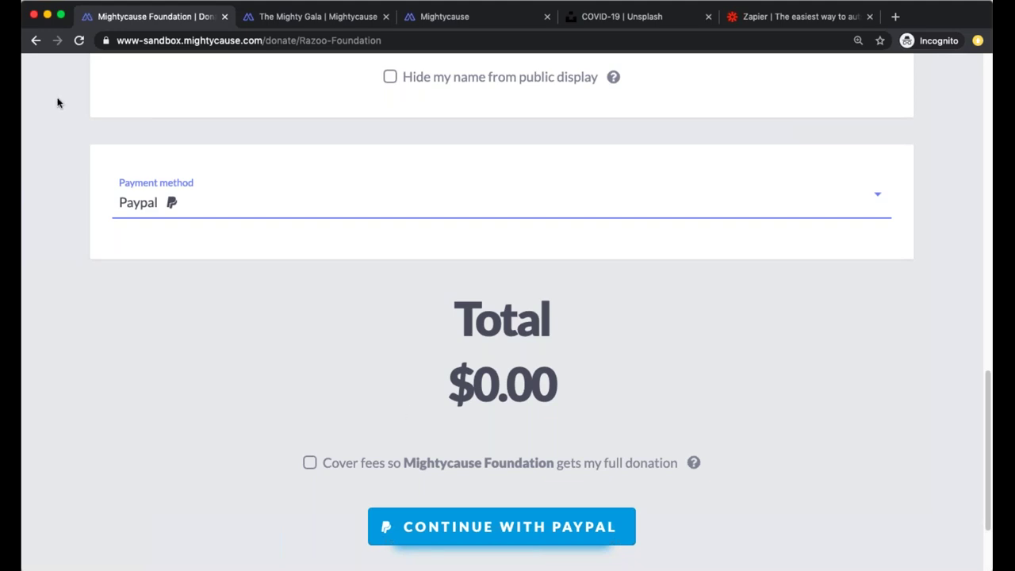
click(45, 45)
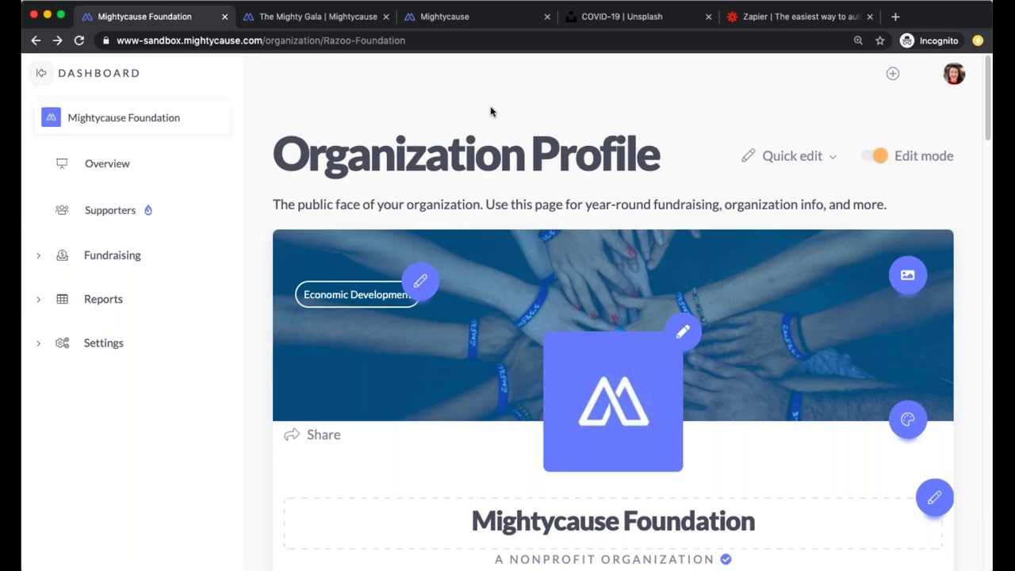
Open Fundraising > Text-to-give and scroll to the Your Keywords table listing MIGHTY0123
click(139, 256)
scroll(499, 444, down, 3)
click(503, 475)
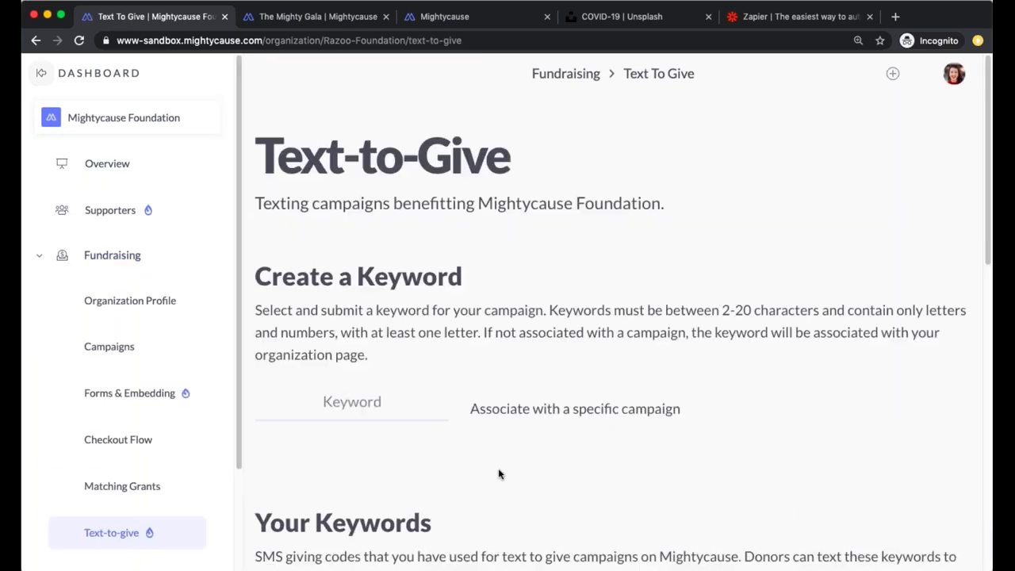
scroll(499, 474, down, 2)
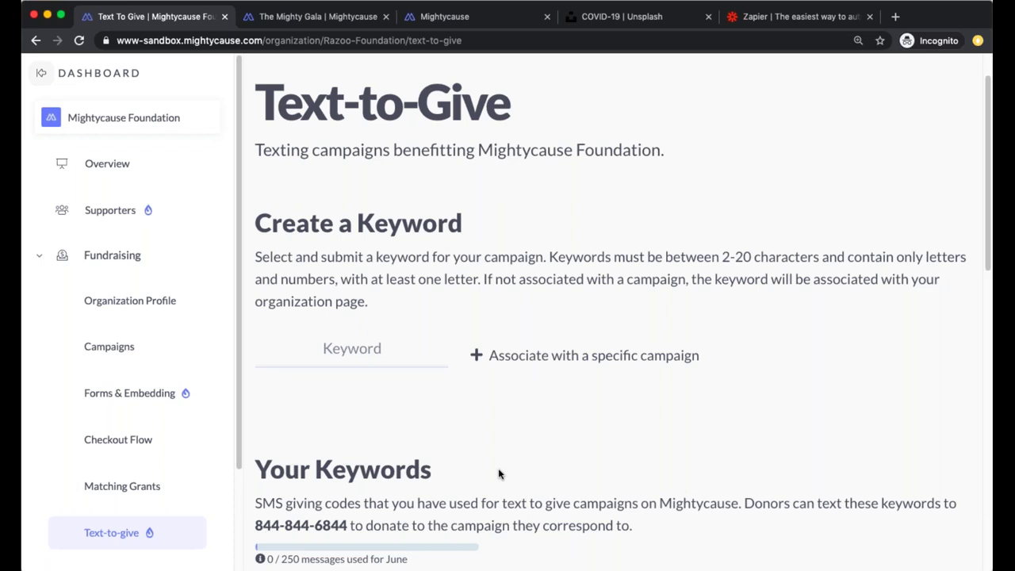
scroll(498, 474, down, 5)
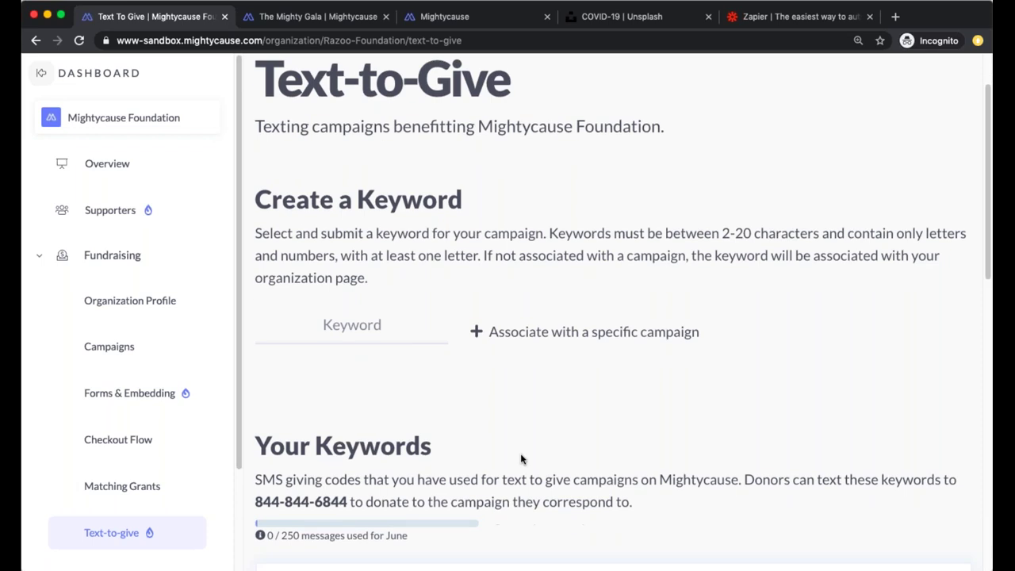
scroll(530, 469, down, 3)
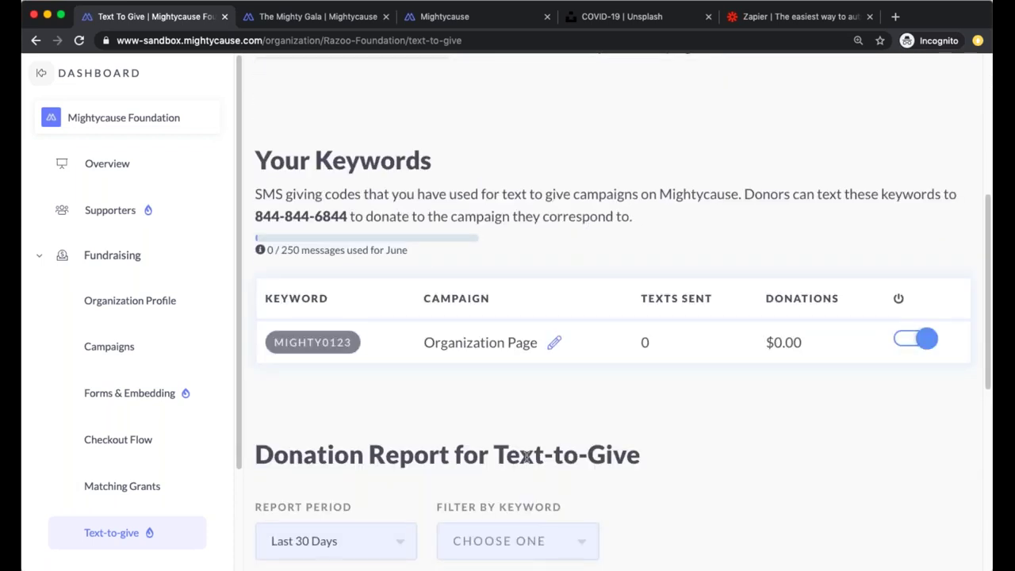
scroll(525, 455, up, 5)
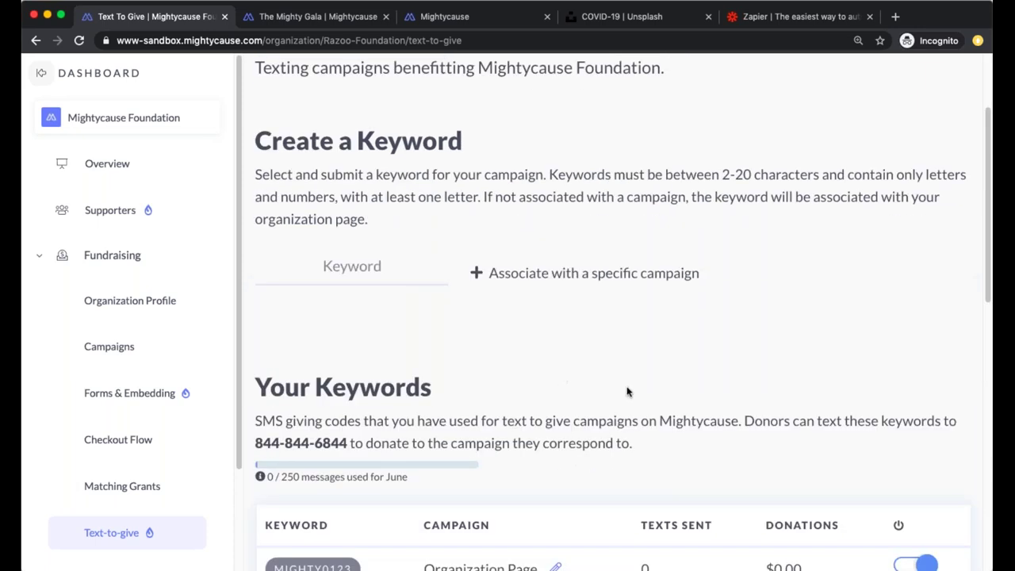
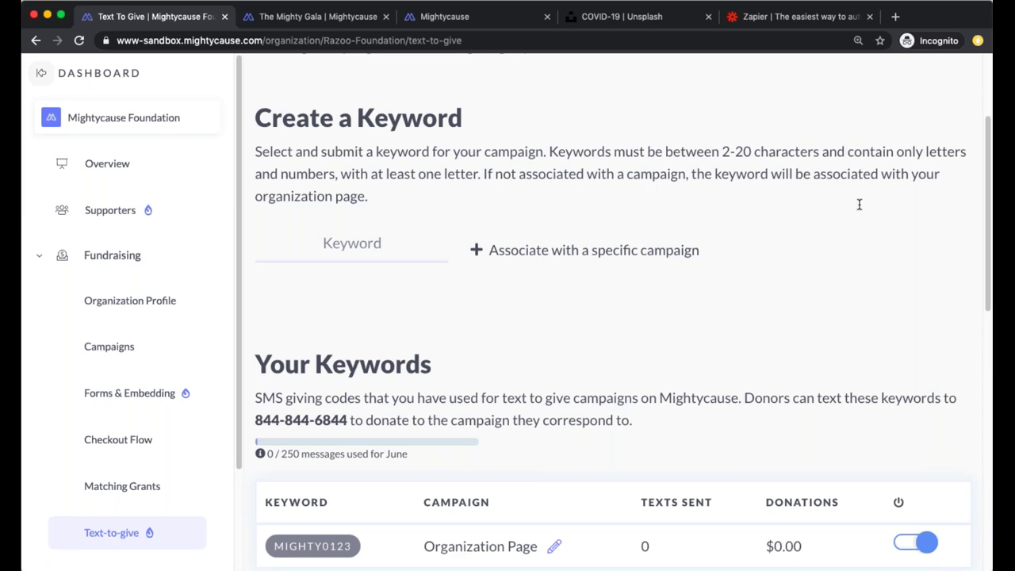
Open the organization's Reports from the left sidebar
scroll(119, 496, down, 3)
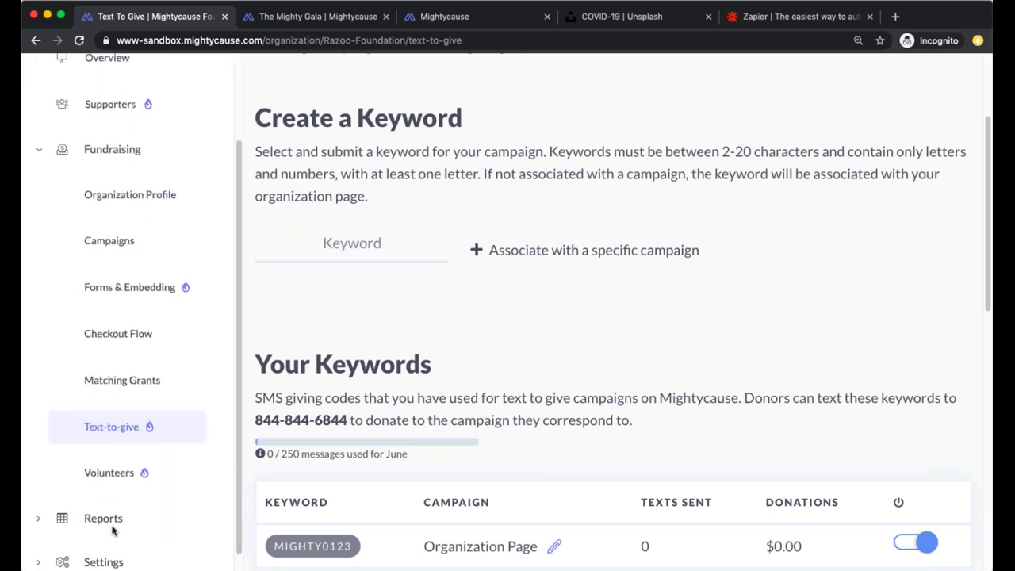
click(113, 523)
Show All Donations for a custom date range starting 5/3/2015
click(305, 378)
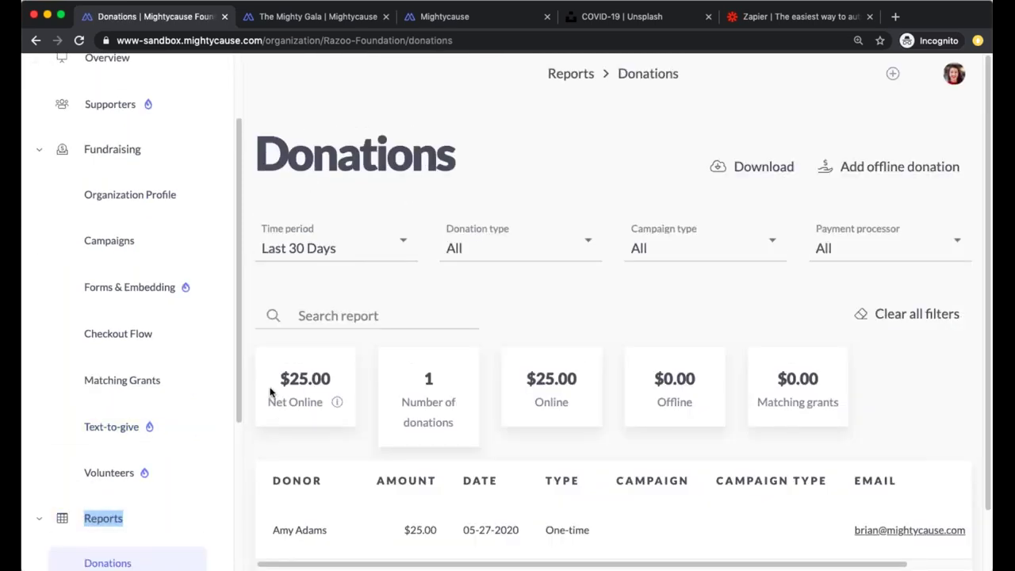
click(363, 176)
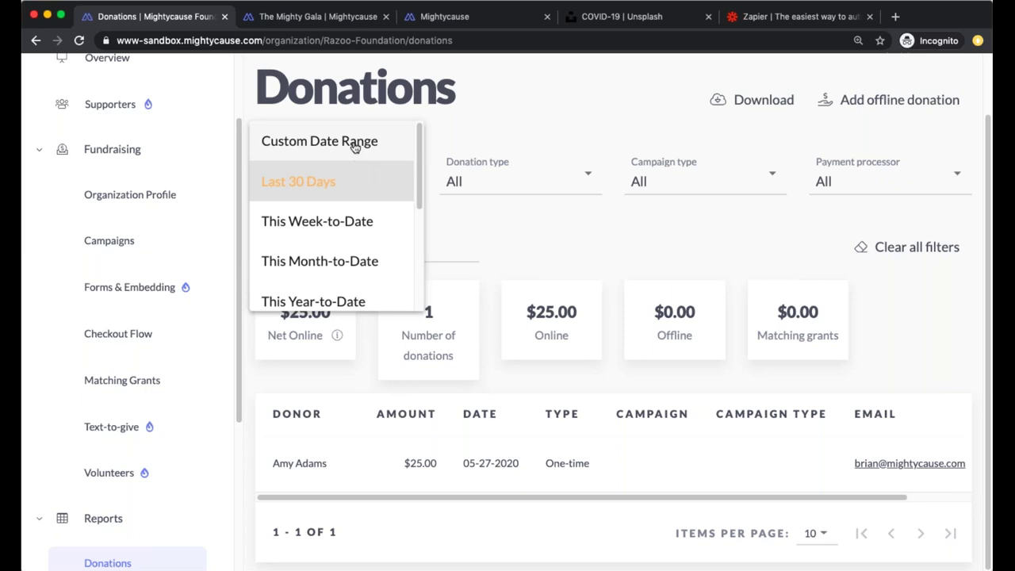
click(353, 148)
click(341, 249)
key(BackSpace)
key(BackSpace)
text(15)
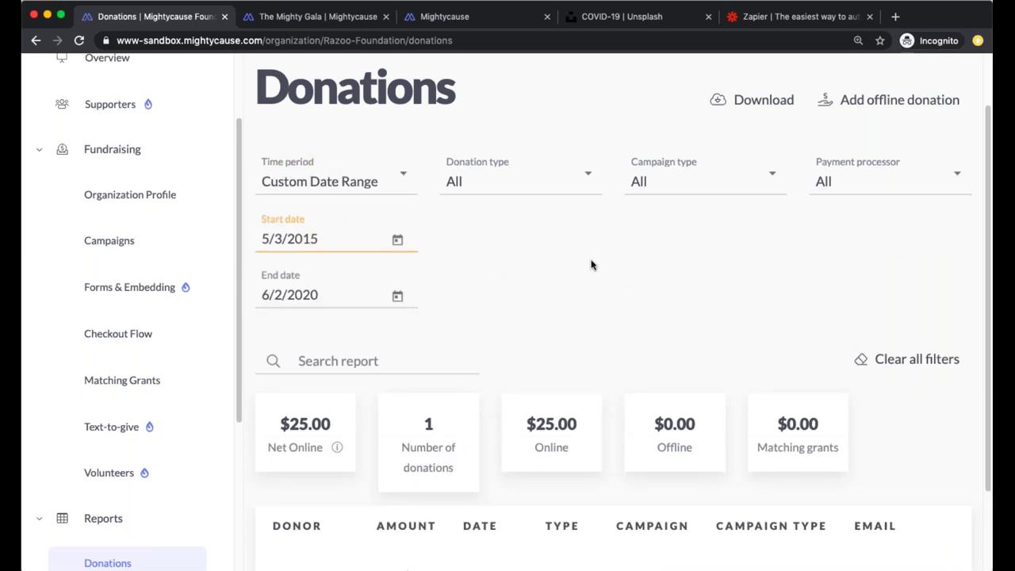
click(591, 264)
Scroll through the report's table of 238 donations
scroll(590, 265, down, 2)
scroll(590, 265, down, 8)
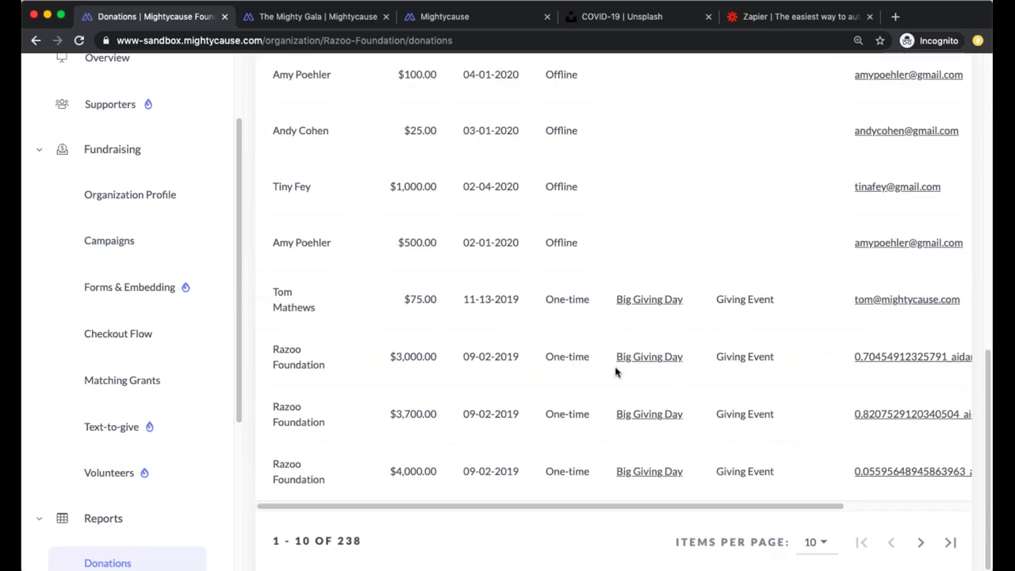
scroll(611, 321, up, 3)
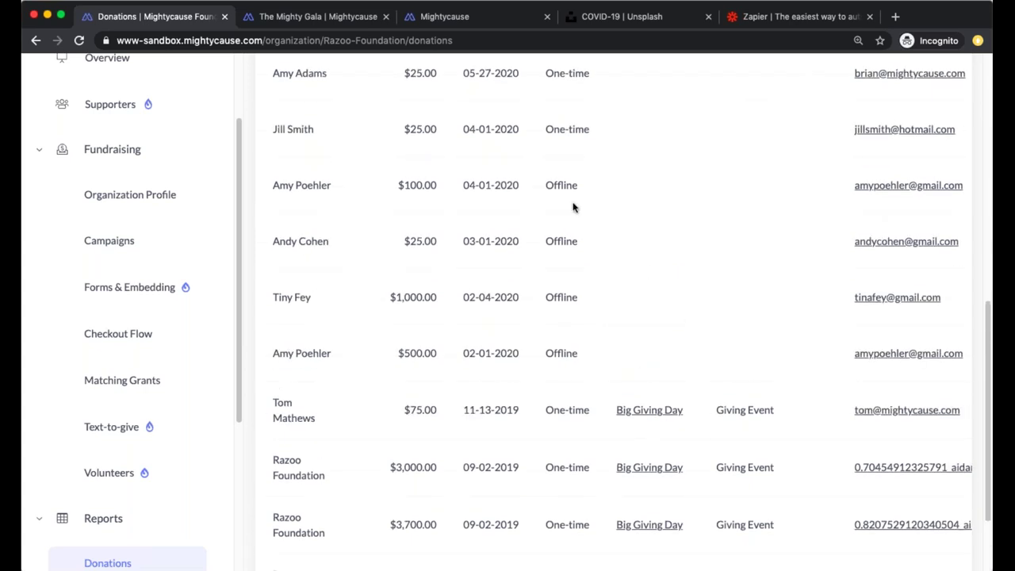
scroll(630, 292, up, 2)
scroll(650, 294, down, 3)
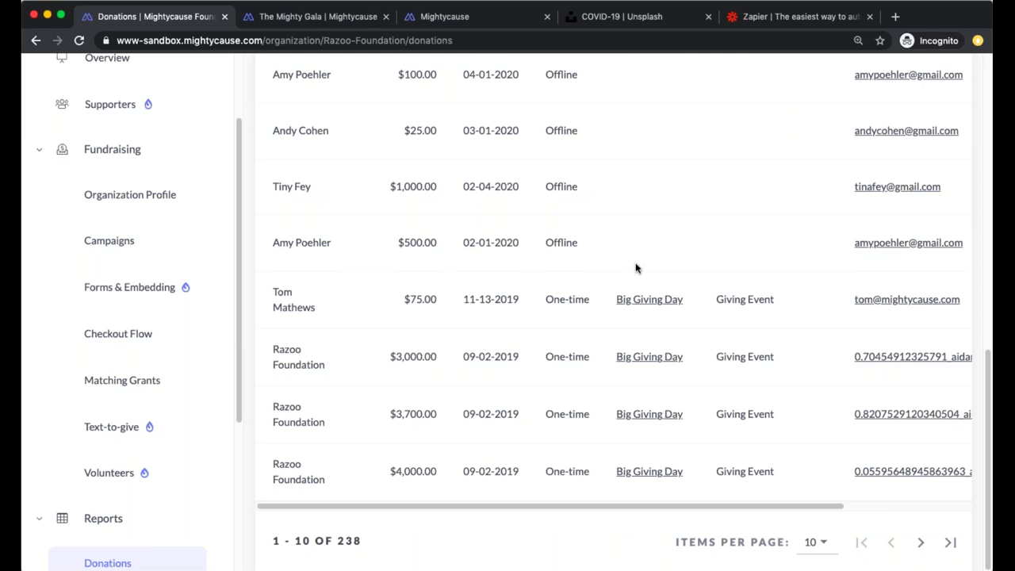
scroll(632, 267, up, 3)
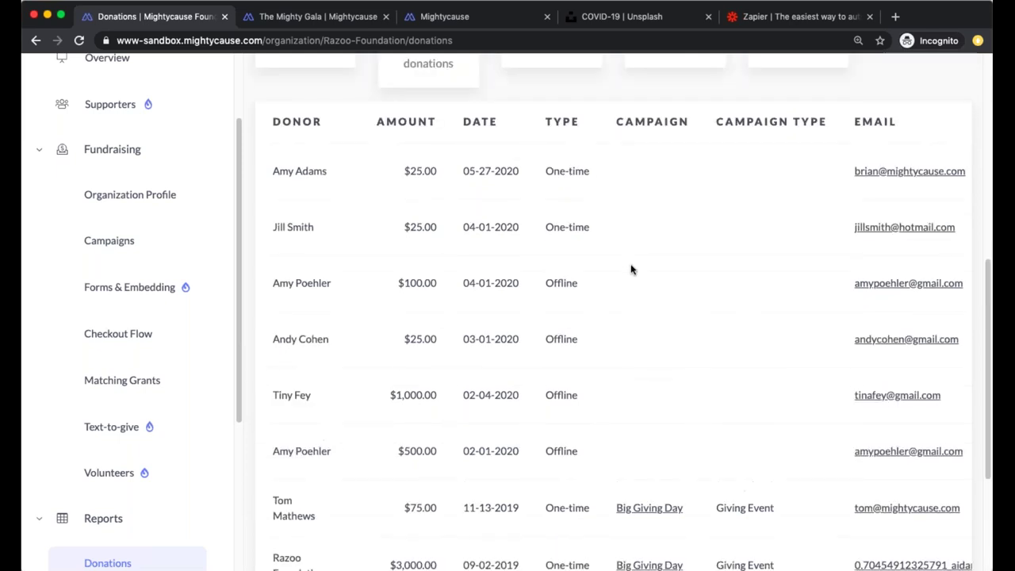
scroll(672, 469, down, 3)
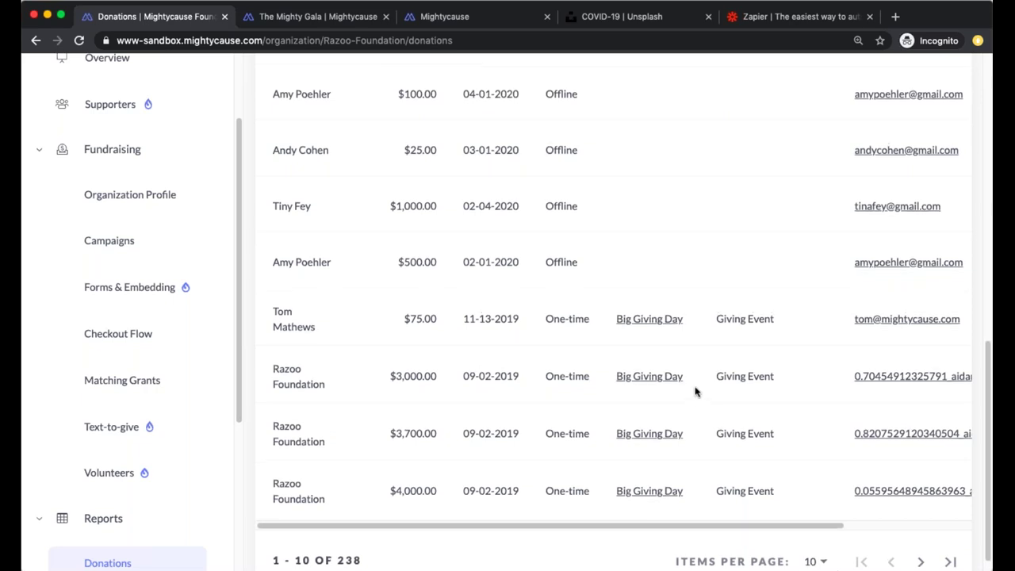
scroll(690, 405, up, 4)
scroll(690, 404, up, 5)
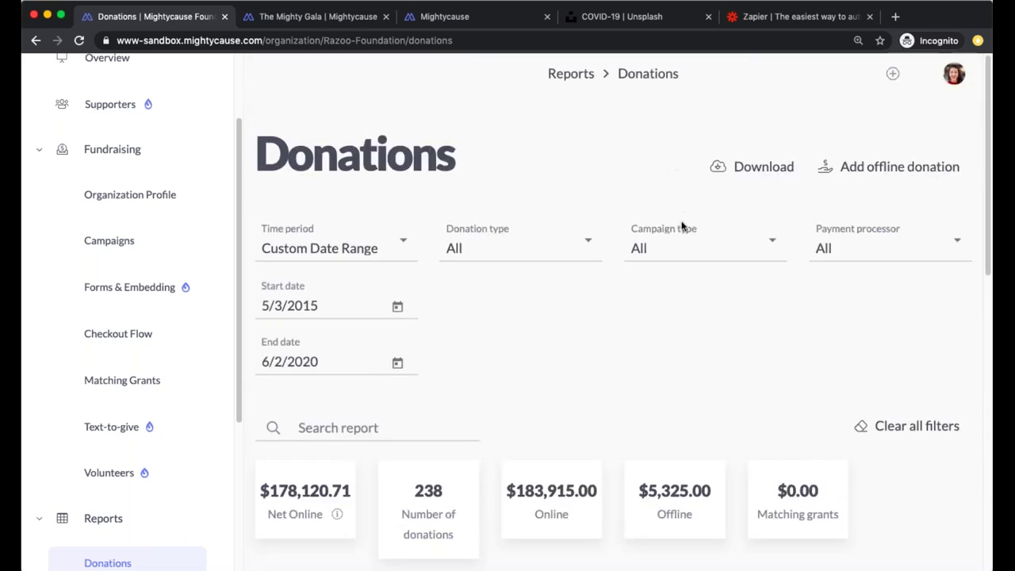
Filter the donations report by fundraiser to The Mighty Gala
click(668, 254)
click(653, 288)
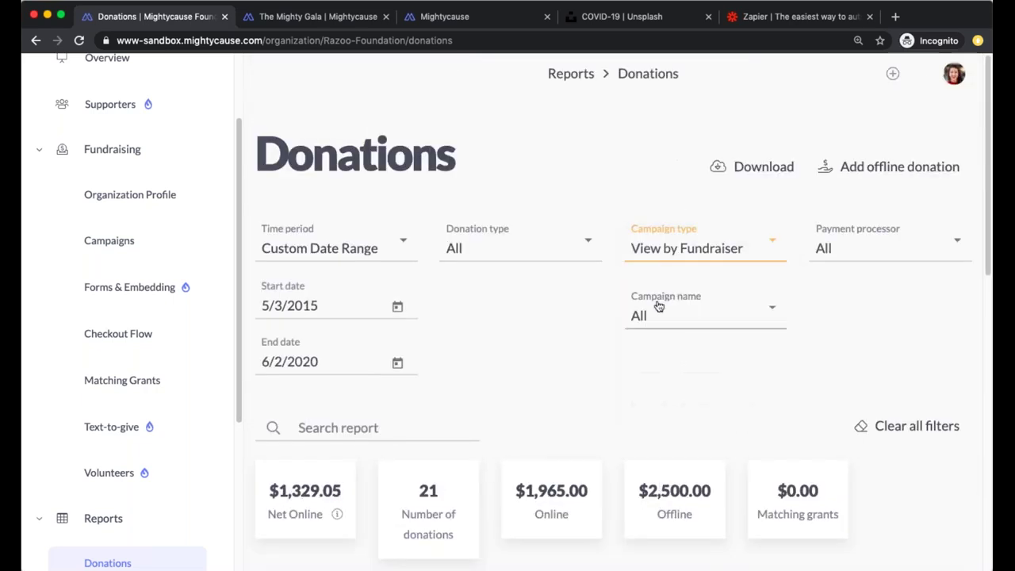
click(649, 326)
click(688, 403)
scroll(683, 392, down, 5)
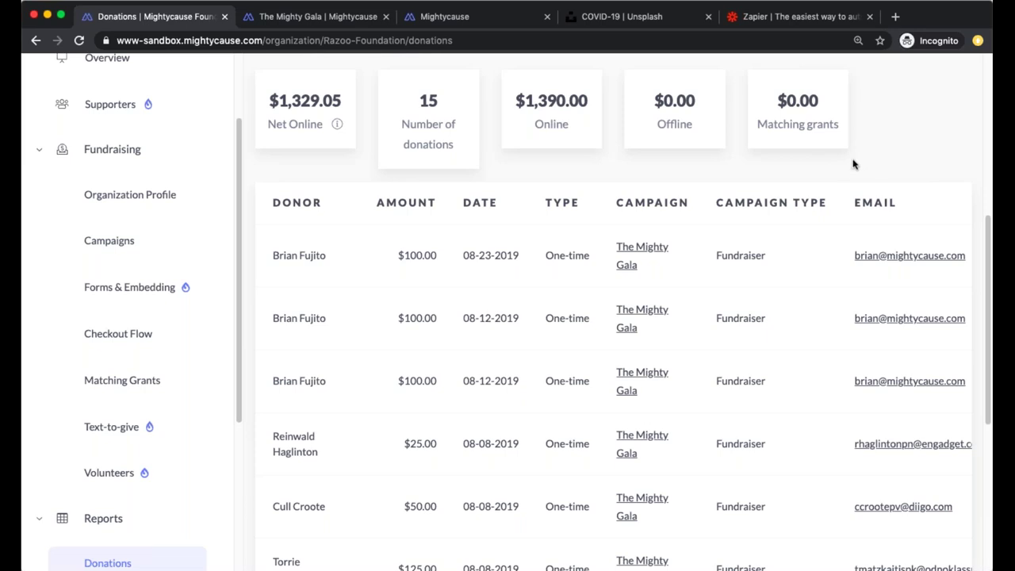
Switch to The Mighty Gala's page and expand its Donations options
click(333, 18)
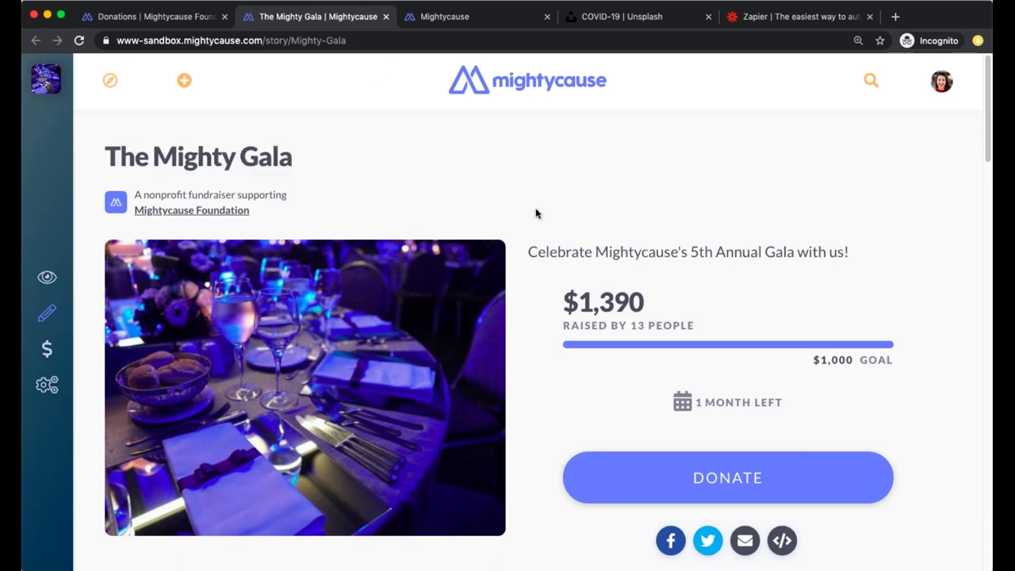
mouse_move(27, 247)
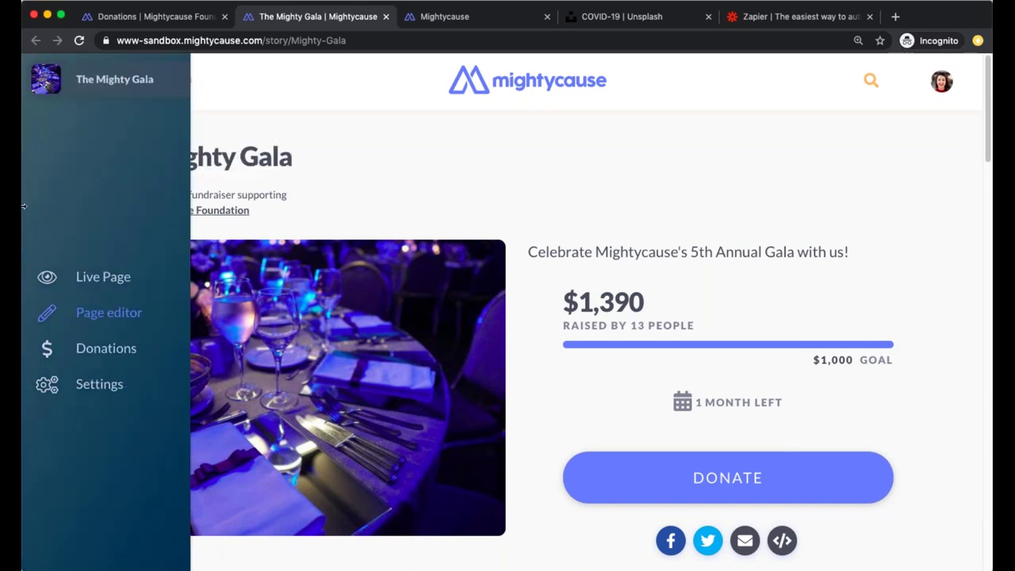
click(125, 354)
Open Donor Experience and bring up the post-checkout settings
click(153, 327)
scroll(503, 348, down, 3)
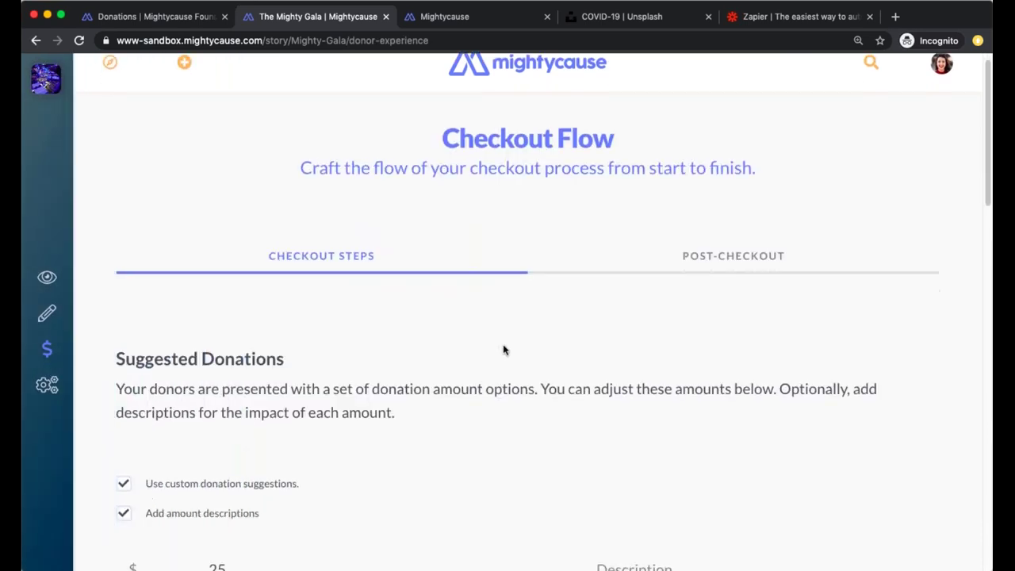
click(684, 113)
Review the Thank You Page and receipt message, then preview the public fundraiser page
scroll(675, 237, down, 7)
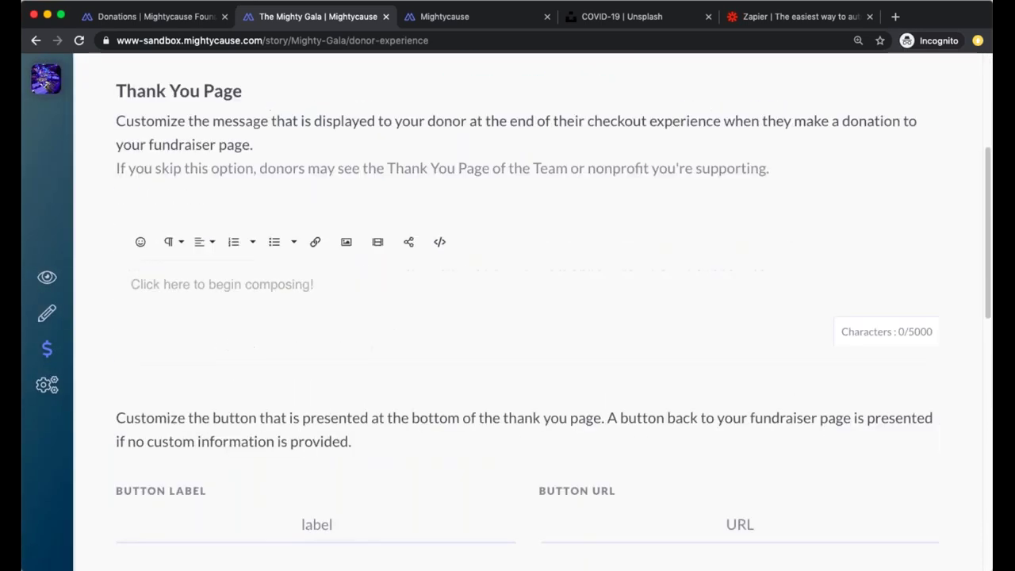
scroll(507, 317, down, 2)
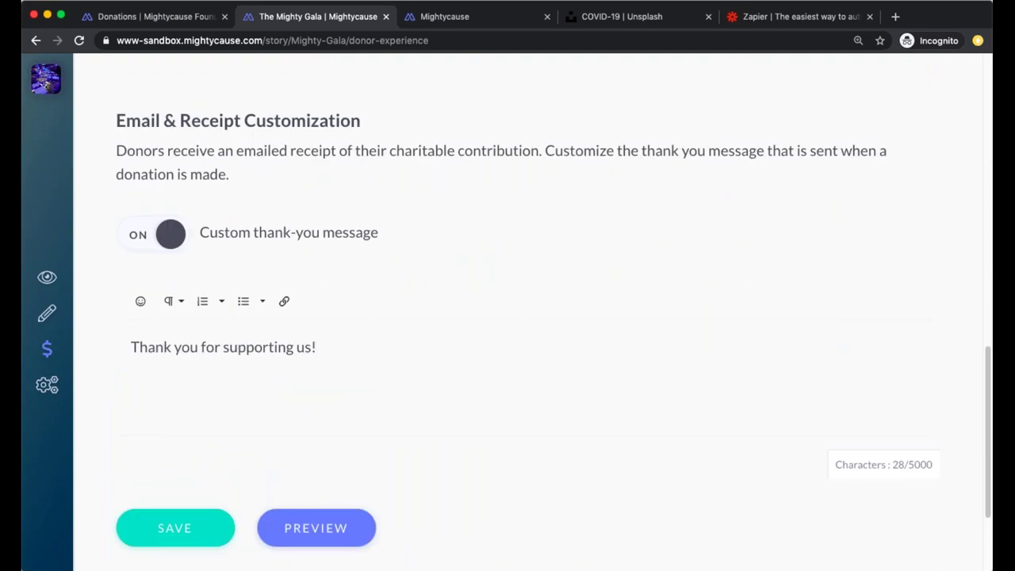
scroll(508, 317, up, 6)
scroll(507, 317, up, 2)
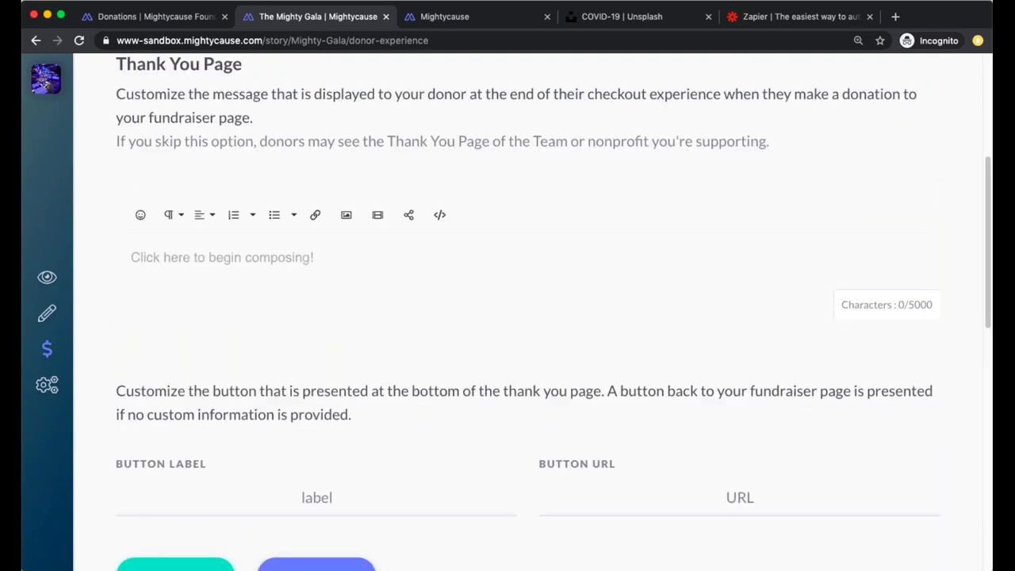
scroll(520, 390, up, 1)
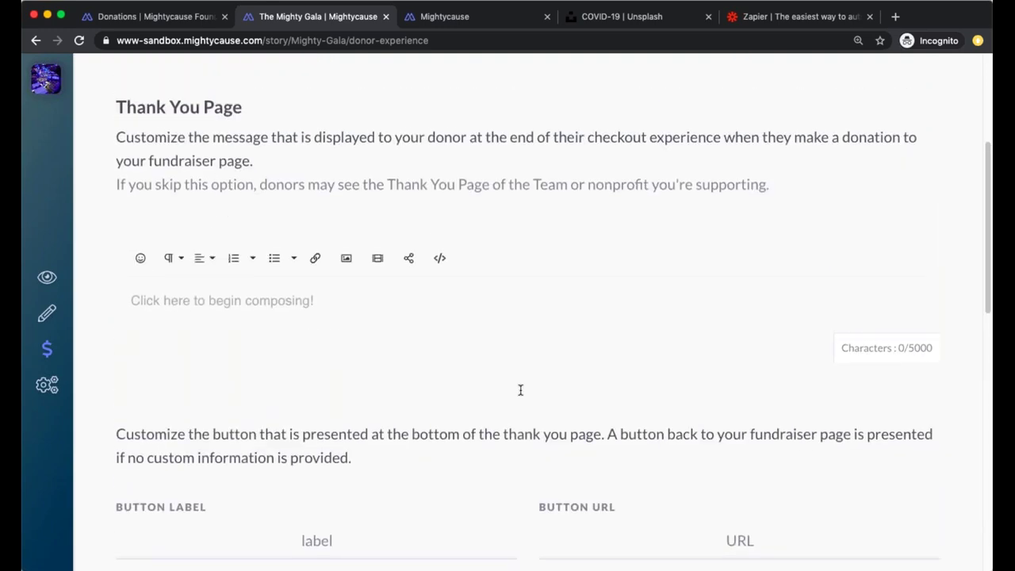
scroll(371, 219, down, 7)
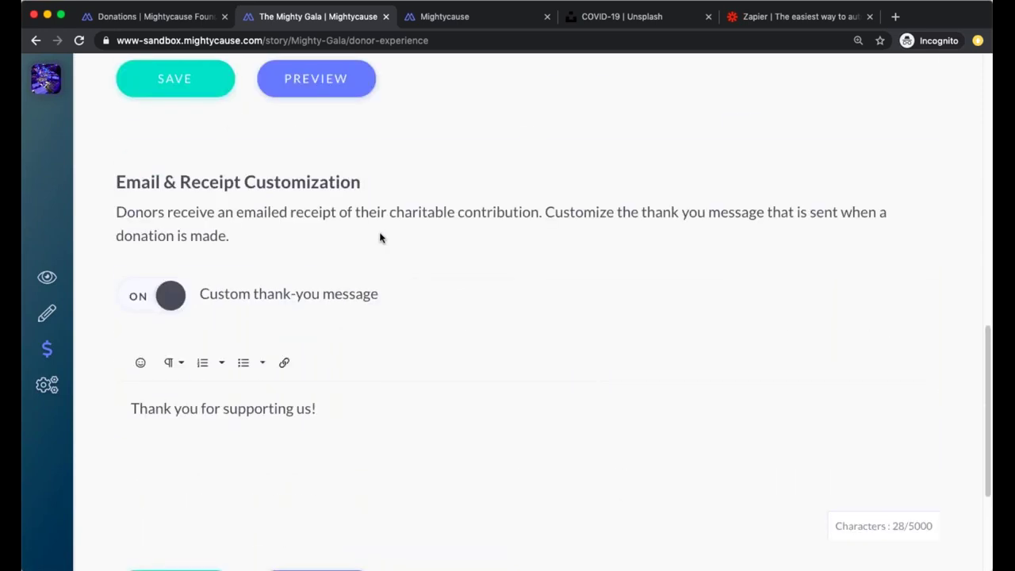
scroll(380, 237, up, 6)
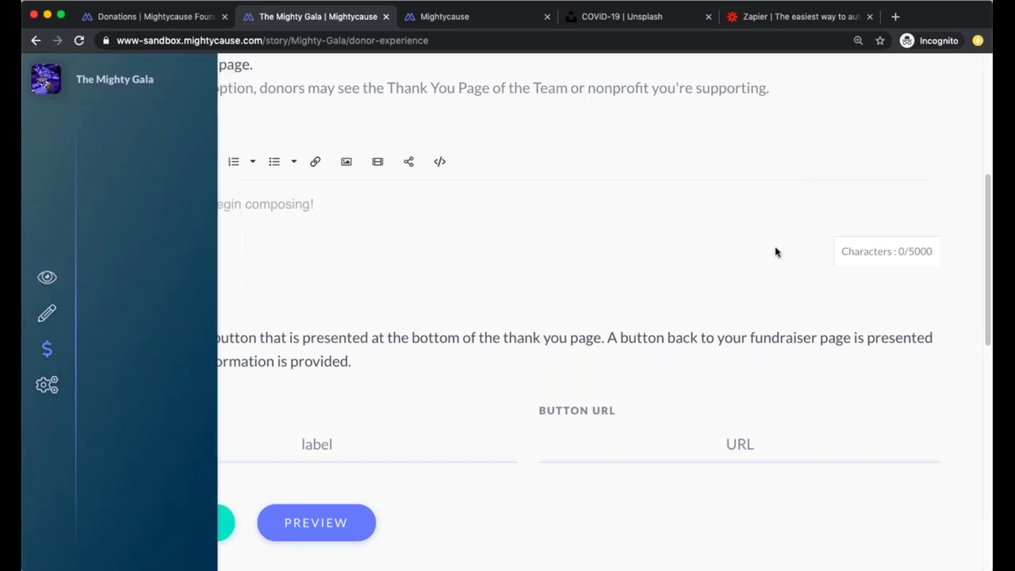
click(39, 279)
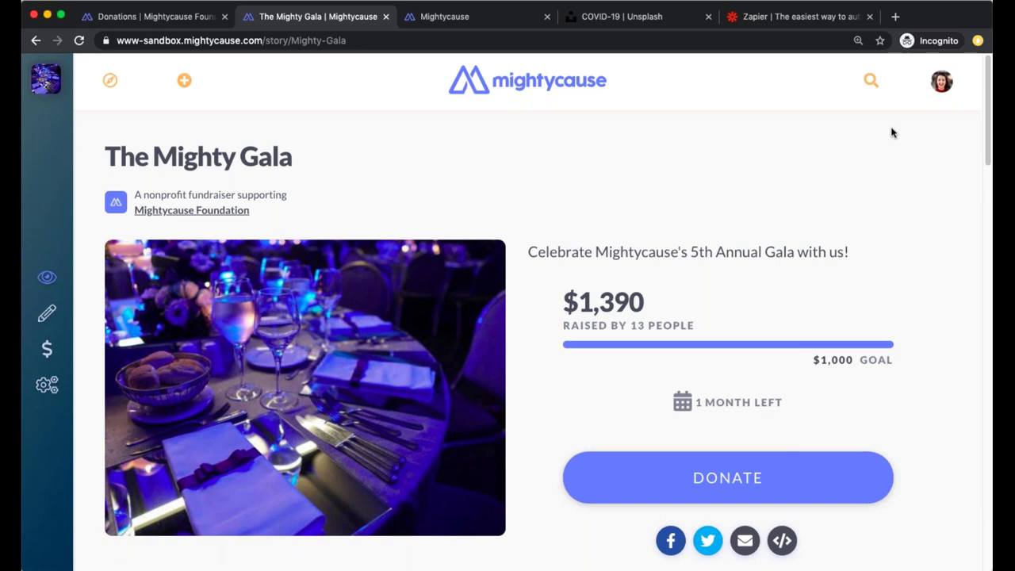
From the foundation's dashboard, open Fundraising > Organization Profile in edit mode
click(162, 20)
scroll(161, 222, up, 5)
click(143, 255)
click(304, 300)
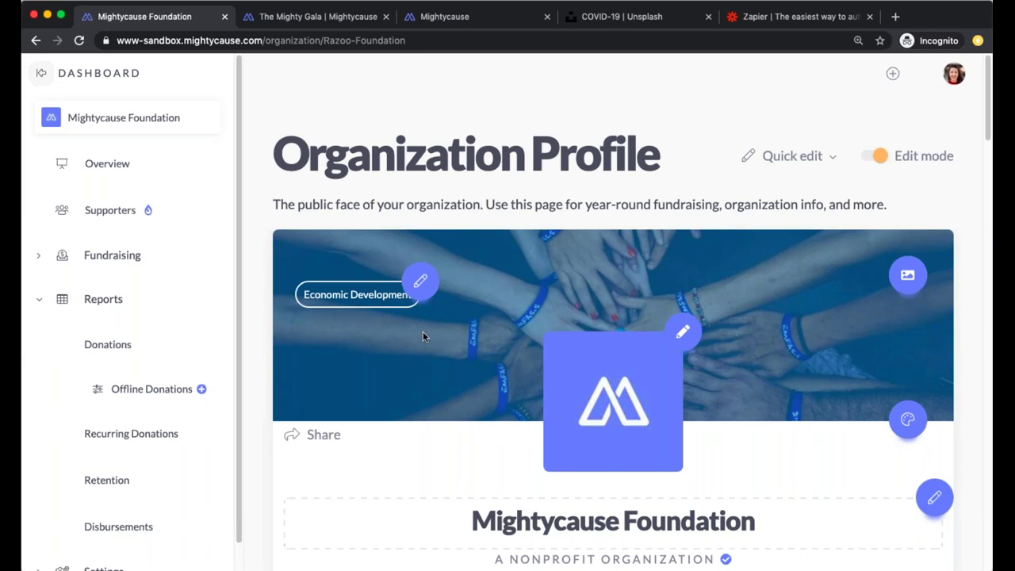
Scroll through the foundation's profile and its supporting campaigns
scroll(423, 336, down, 15)
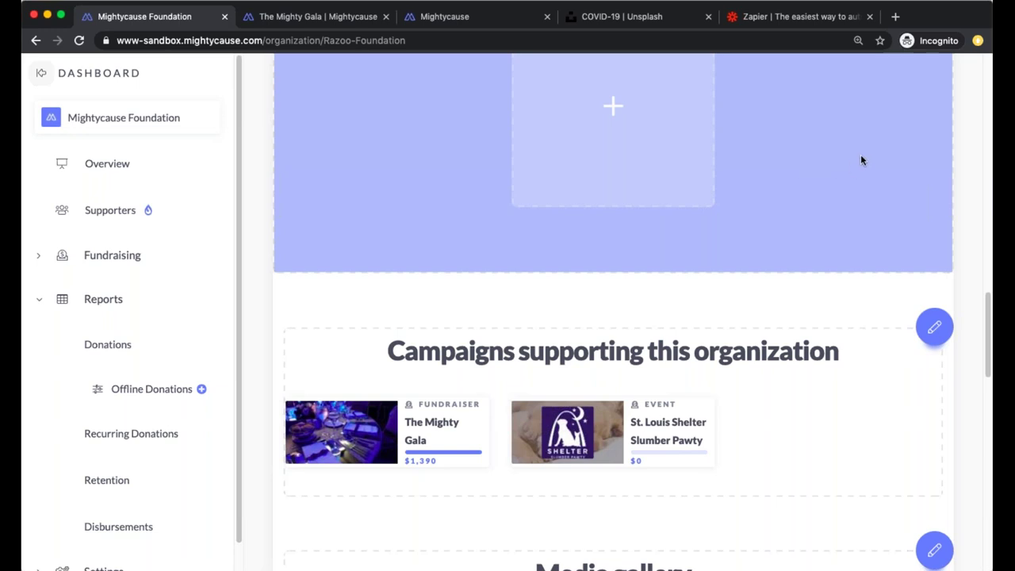
scroll(573, 199, up, 12)
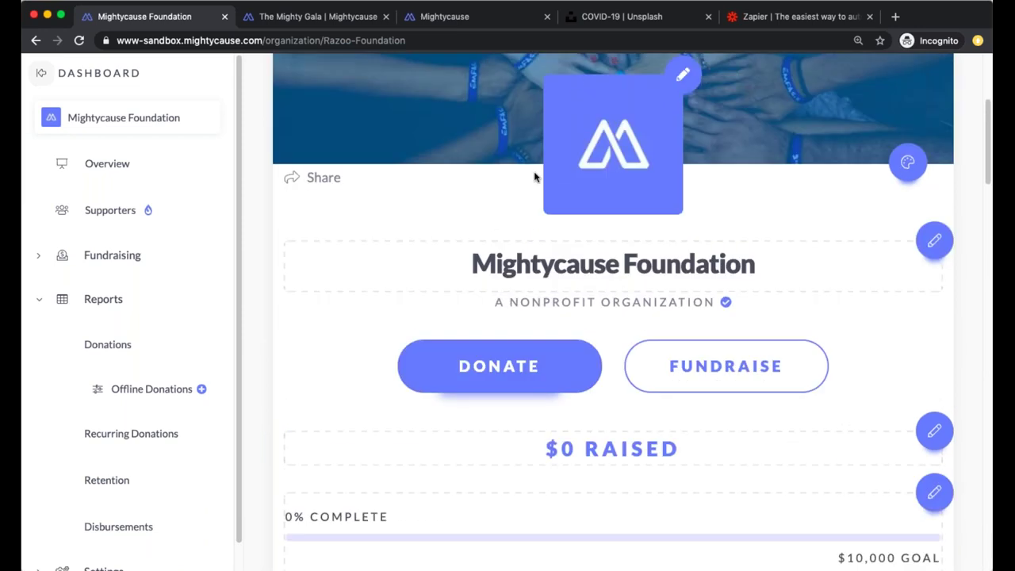
scroll(535, 177, up, 4)
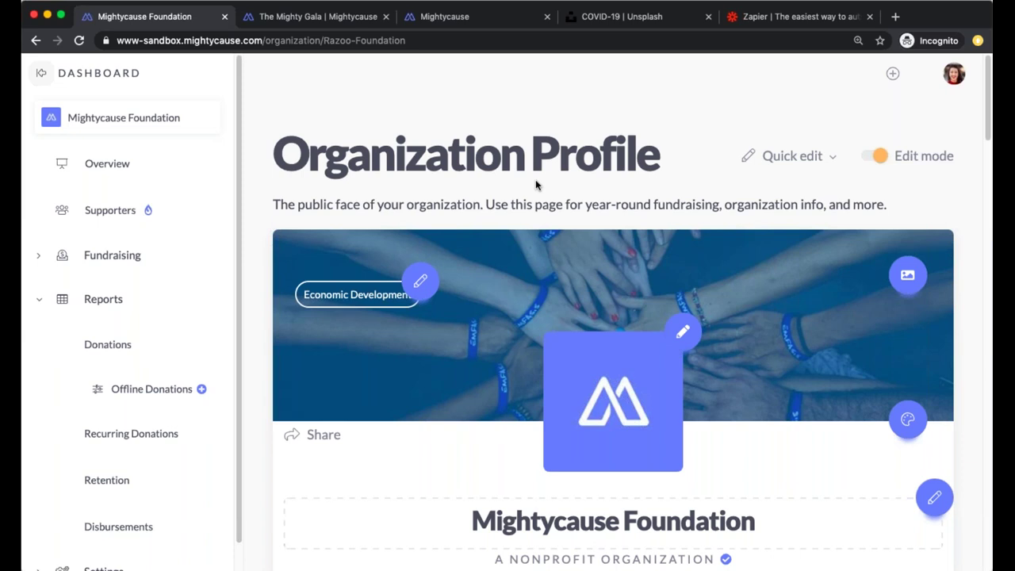
In The Mighty Gala tab, load support.mightycause.com/hc/en-us
click(352, 18)
click(352, 39)
text(support.mightycause.com/hc/en-us)
key(Return)
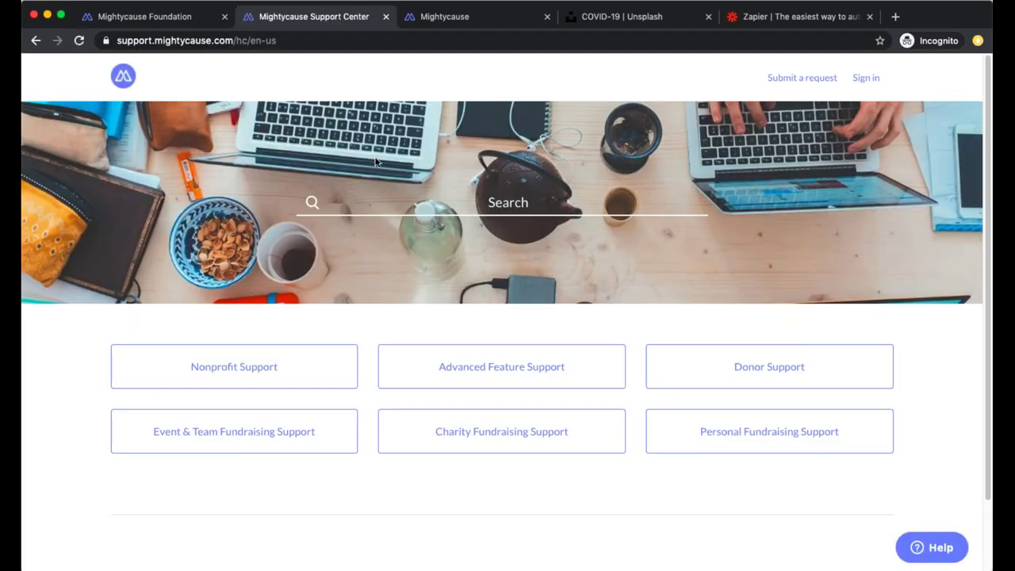
Open the 'Managing Your Nonprofit Settings on Mightycause' article under Nonprofit Support
click(283, 385)
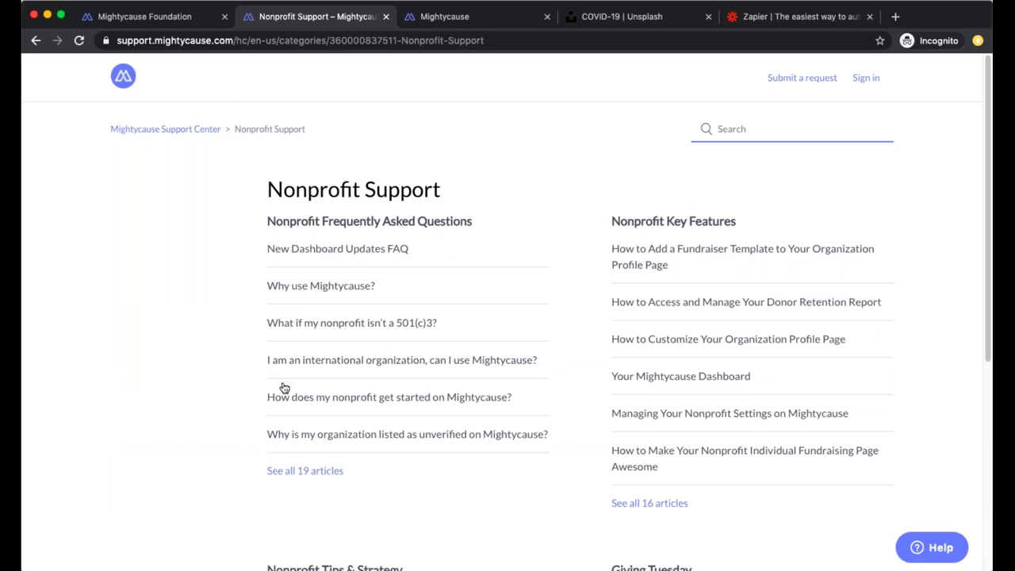
scroll(243, 314, down, 5)
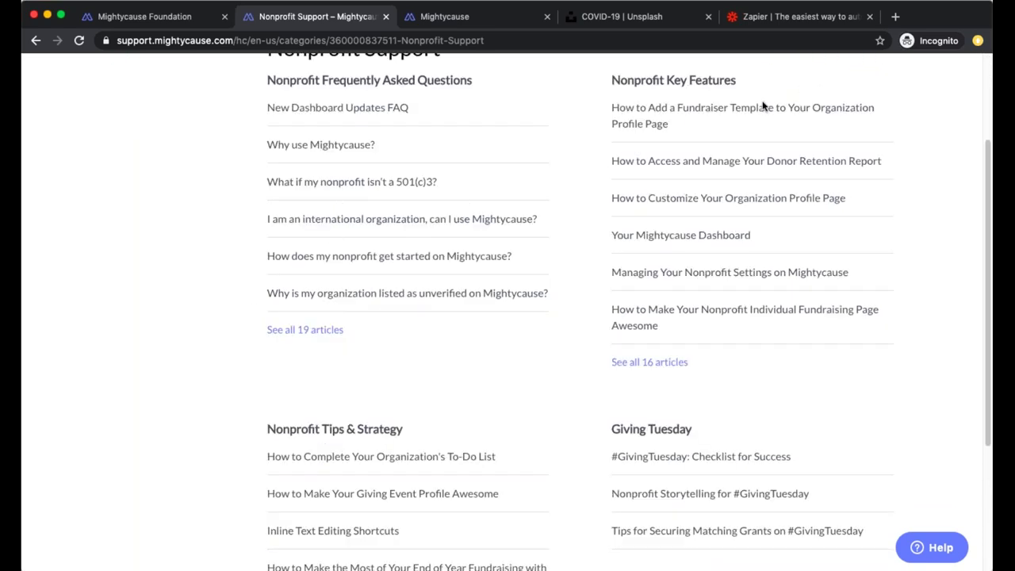
click(806, 276)
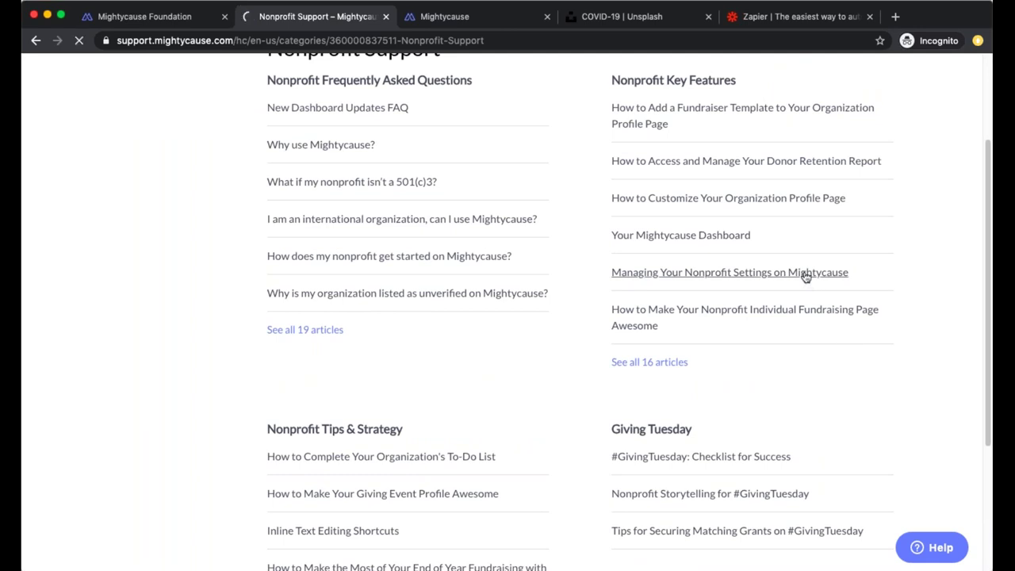
Read through the article, then return to the Mightycause Foundation tab
scroll(856, 145, down, 3)
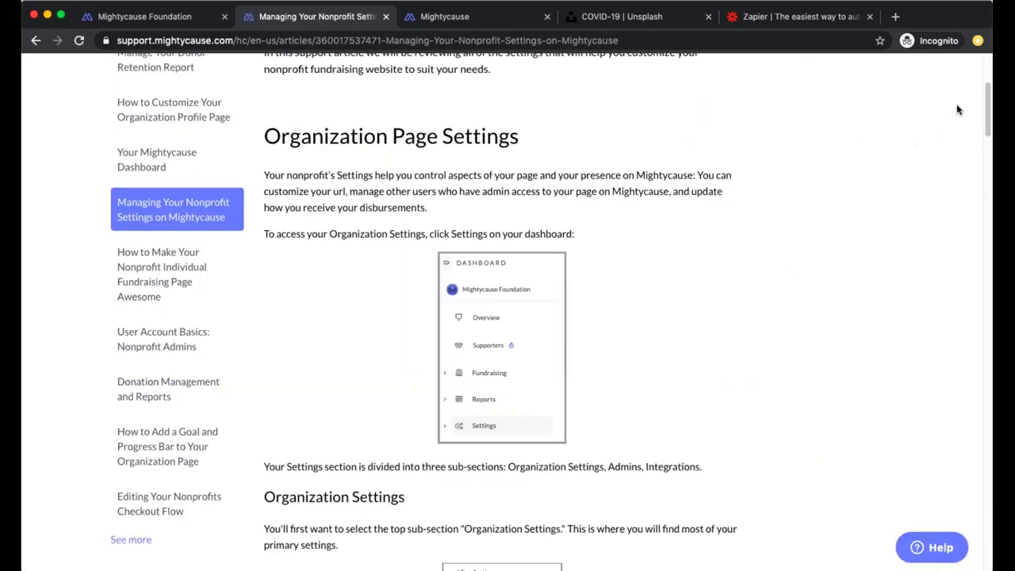
scroll(492, 428, down, 10)
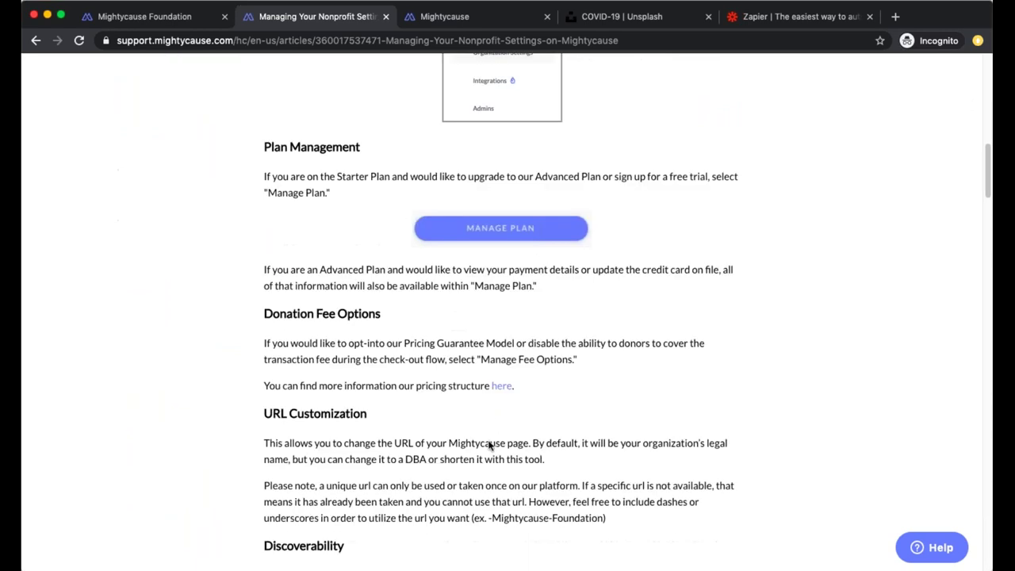
scroll(483, 438, down, 4)
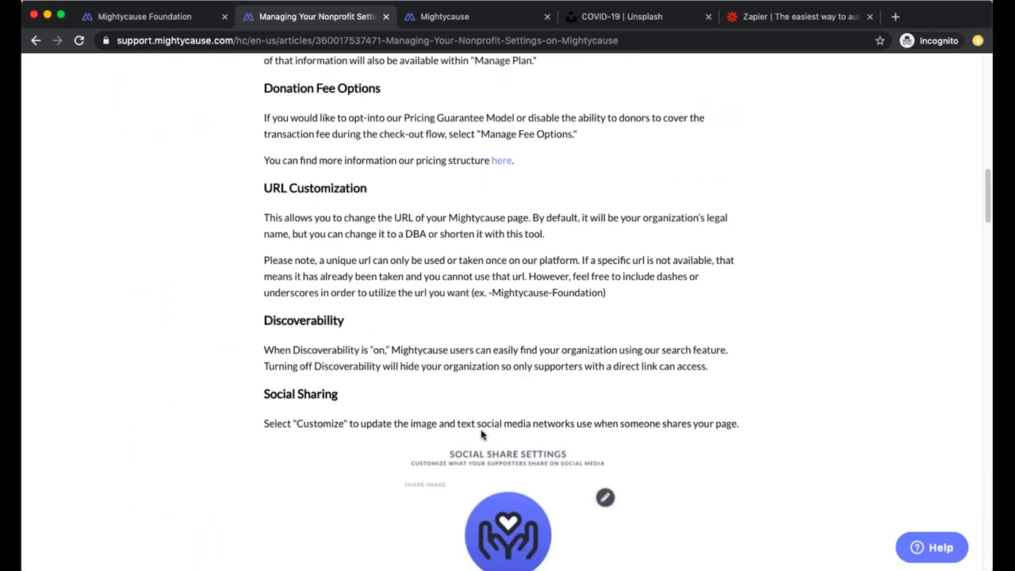
scroll(459, 432, up, 17)
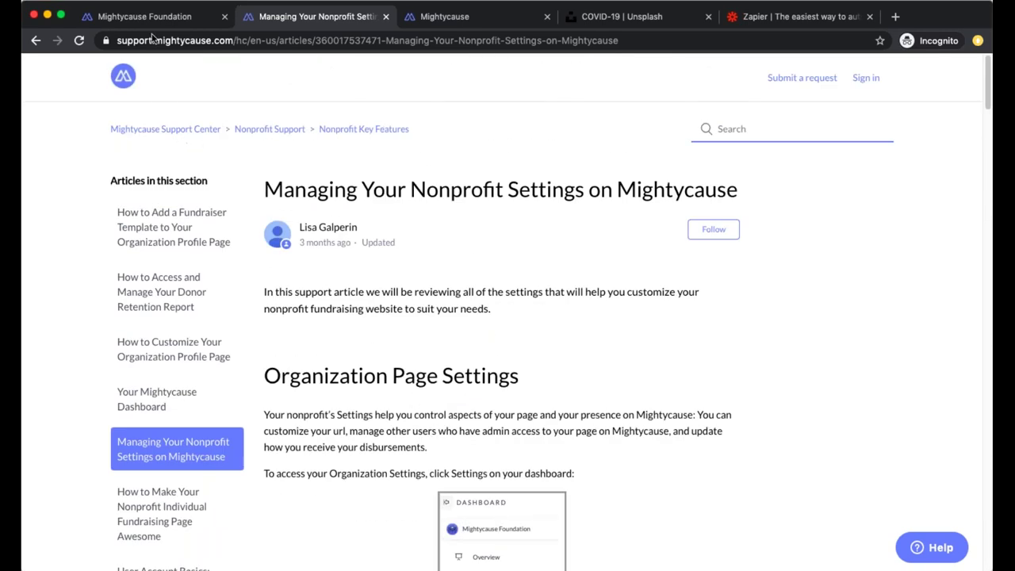
click(166, 17)
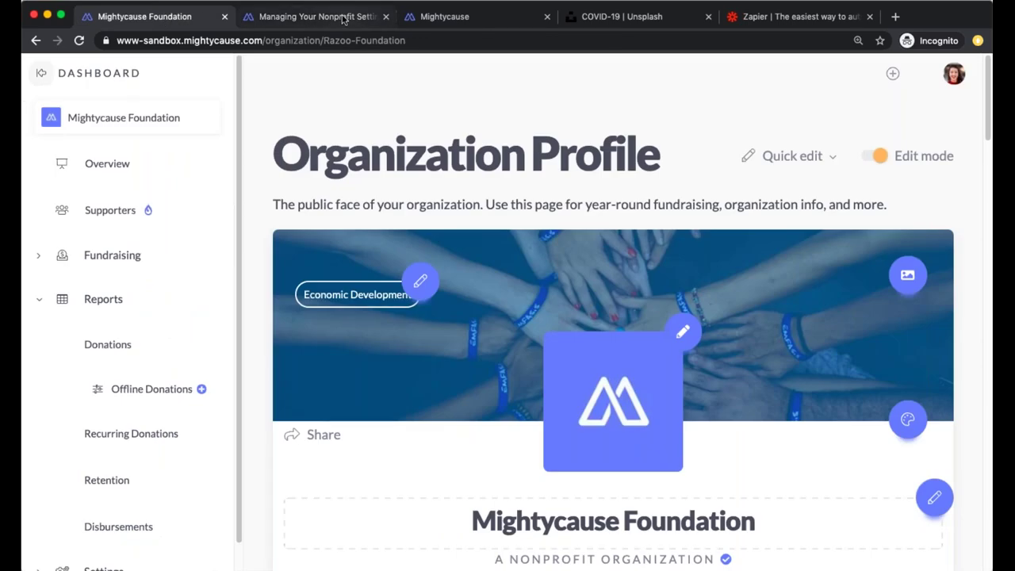